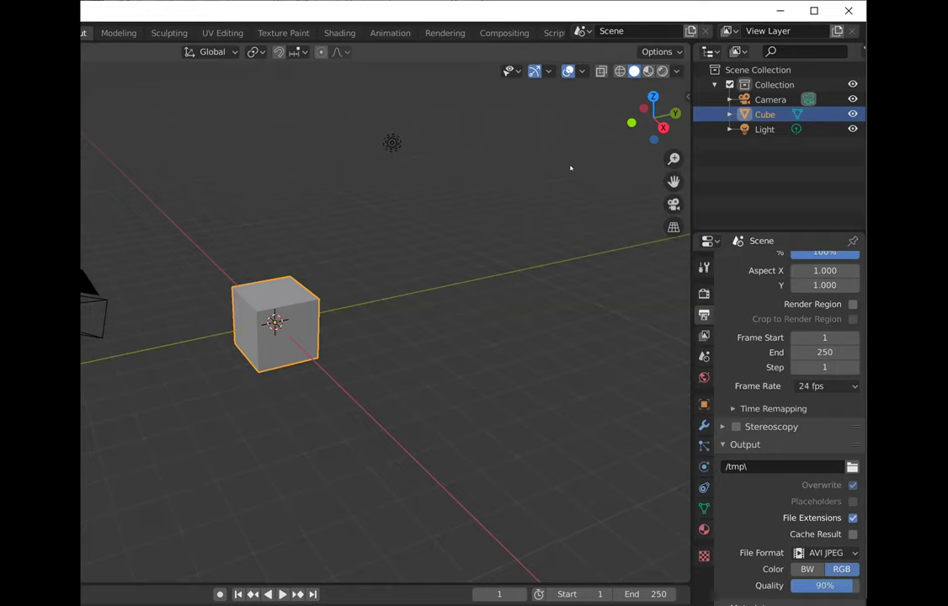
Select the Camera in the Outliner in place of the default cube.
{"action": "left_click", "coordinate": [769, 100]}
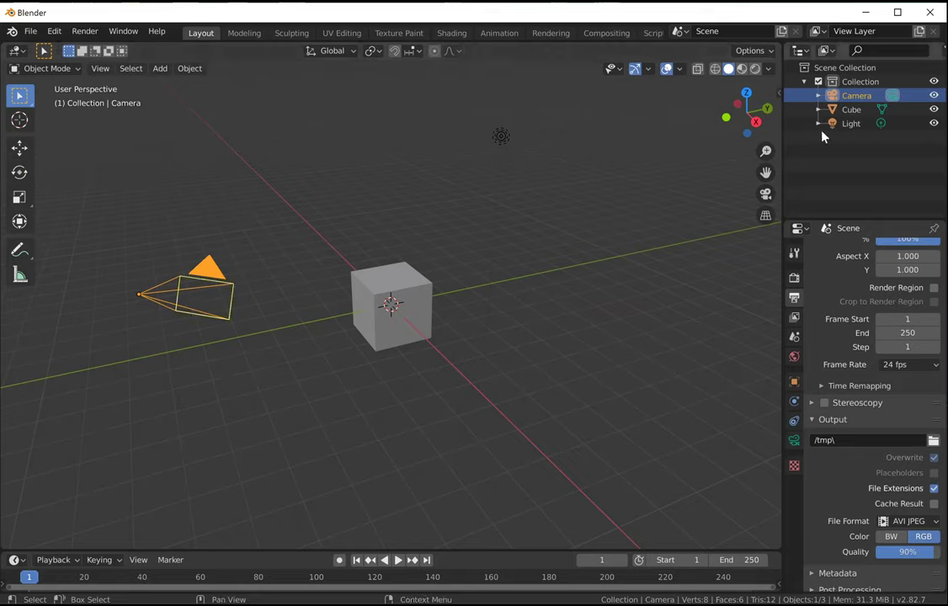
Review the camera's lens and Depth of Field settings, then select the Light in the Outliner.
{"action": "left_click", "coordinate": [793, 440]}
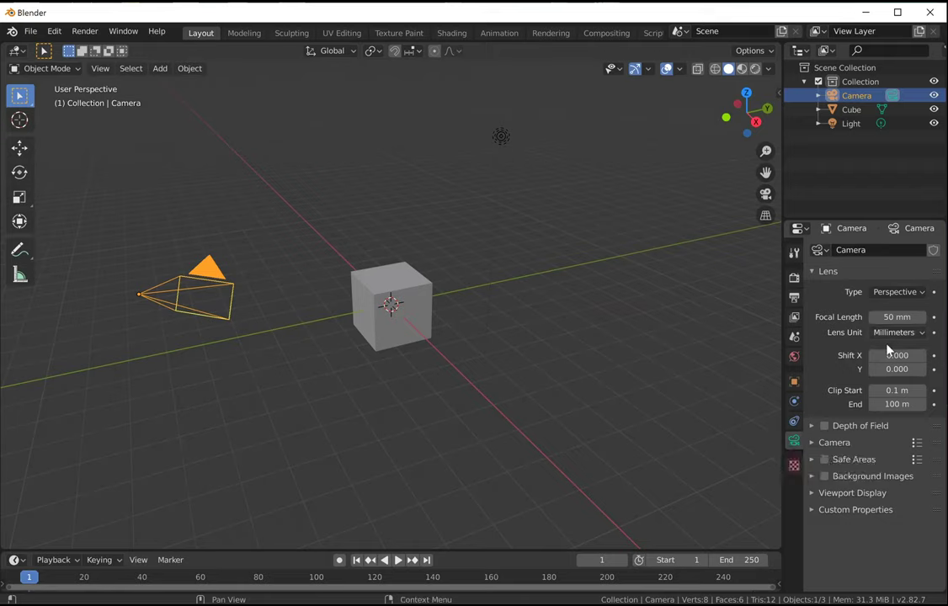
{"action": "left_click", "coordinate": [812, 427]}
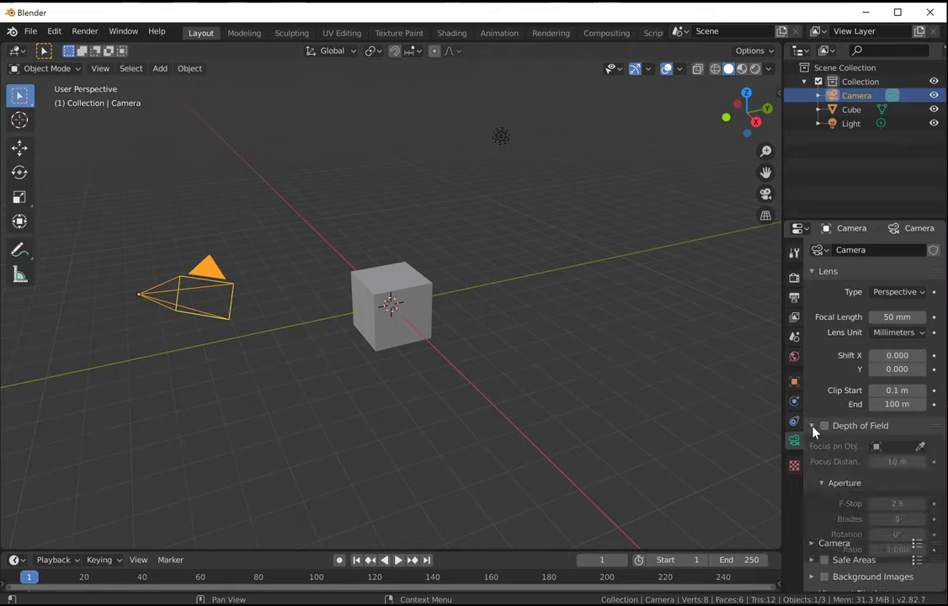
{"action": "left_click", "coordinate": [822, 483]}
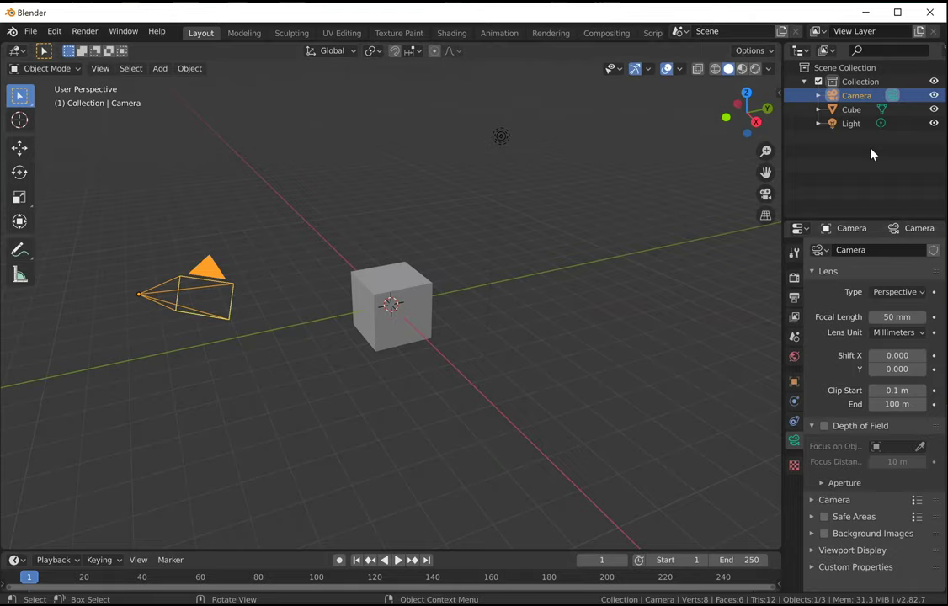
{"action": "left_click", "coordinate": [848, 121]}
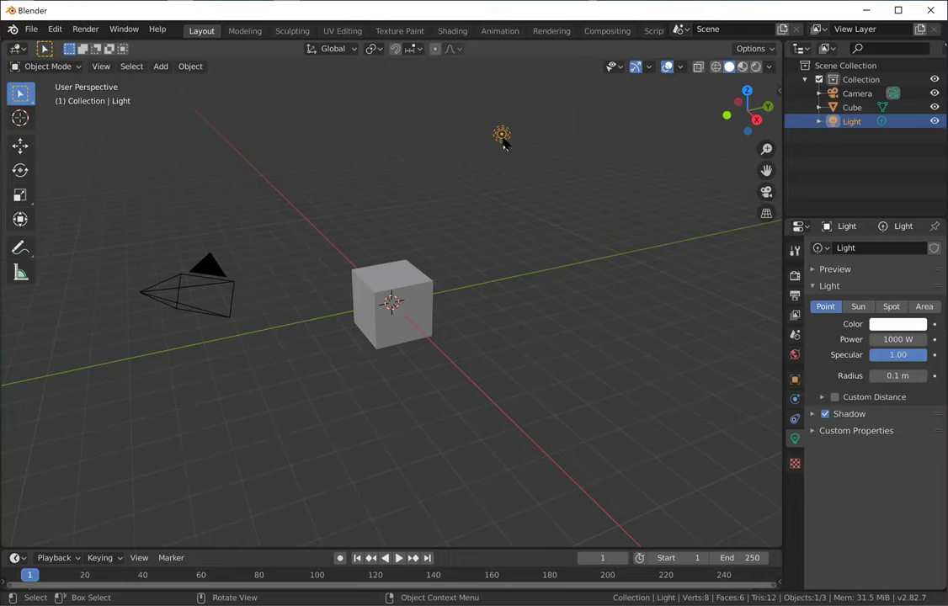
Switch the light type through Sun and Spot to Area and set its colour to pink.
{"action": "scroll", "coordinate": [674, 288], "scroll_direction": "up", "scroll_amount": 2}
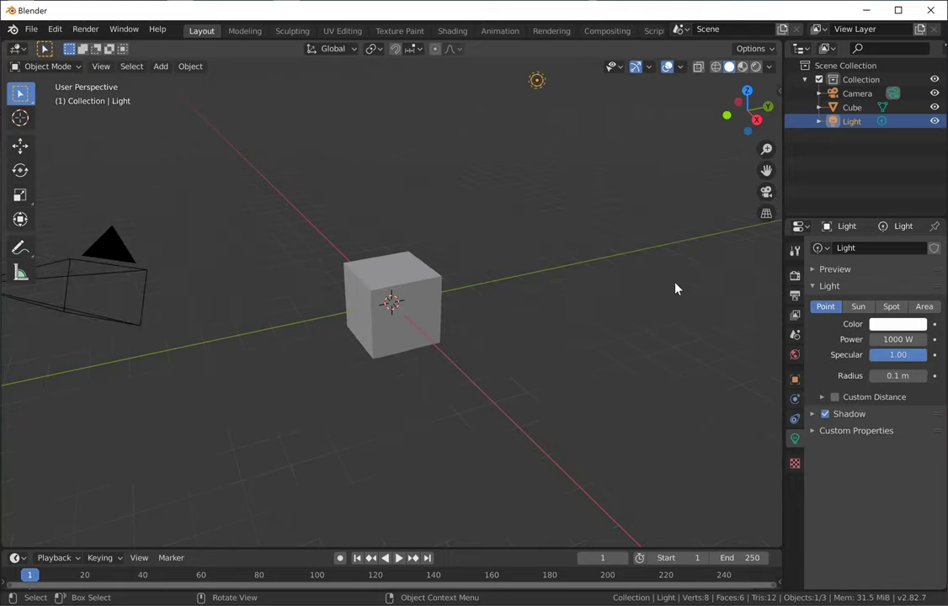
{"action": "left_click", "coordinate": [855, 308]}
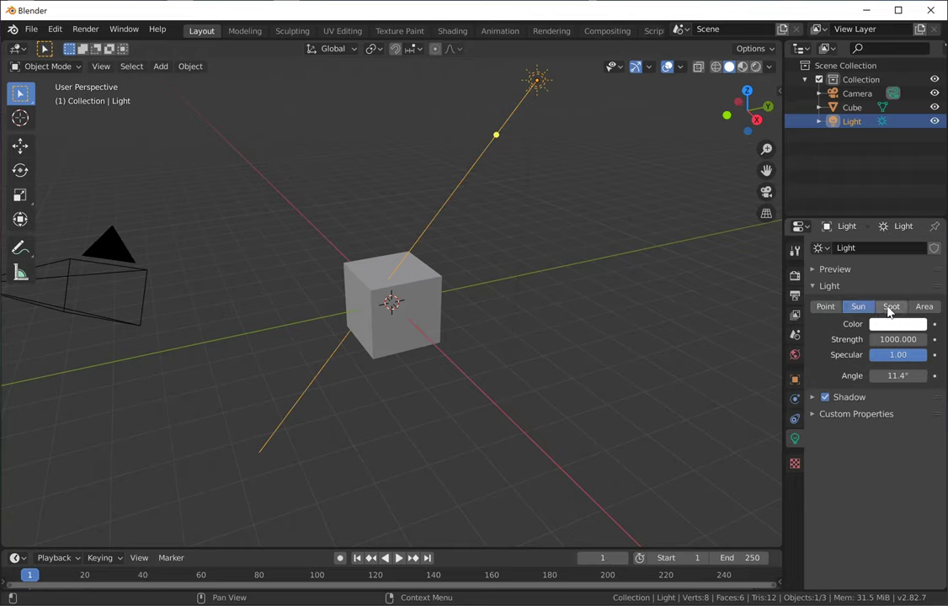
{"action": "left_click", "coordinate": [889, 308]}
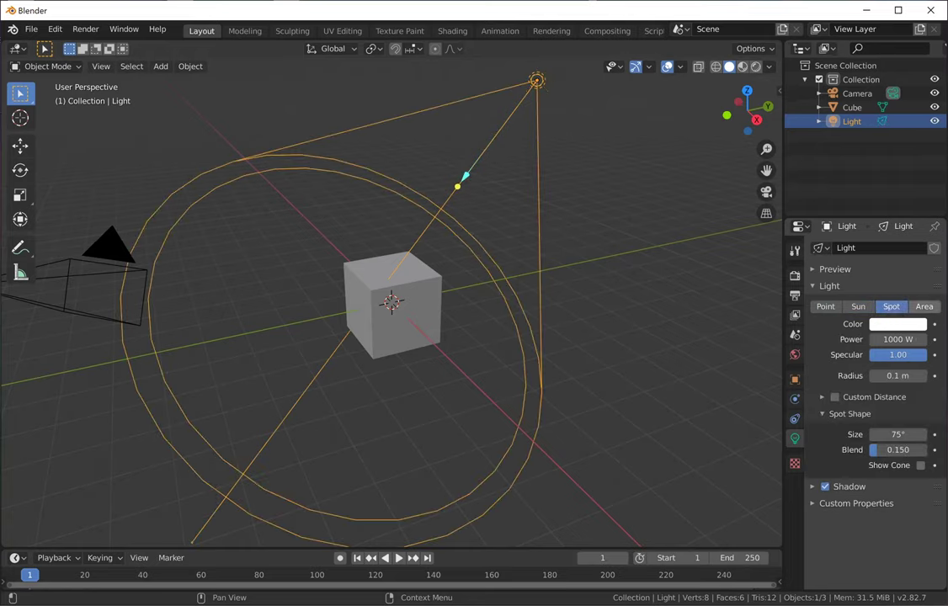
{"action": "left_click", "coordinate": [923, 307]}
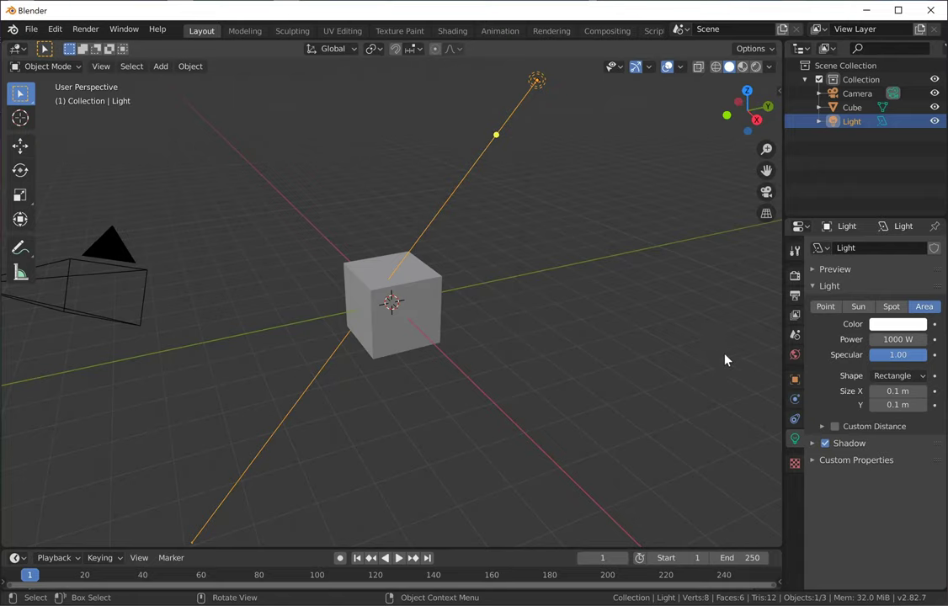
{"action": "left_click", "coordinate": [882, 327]}
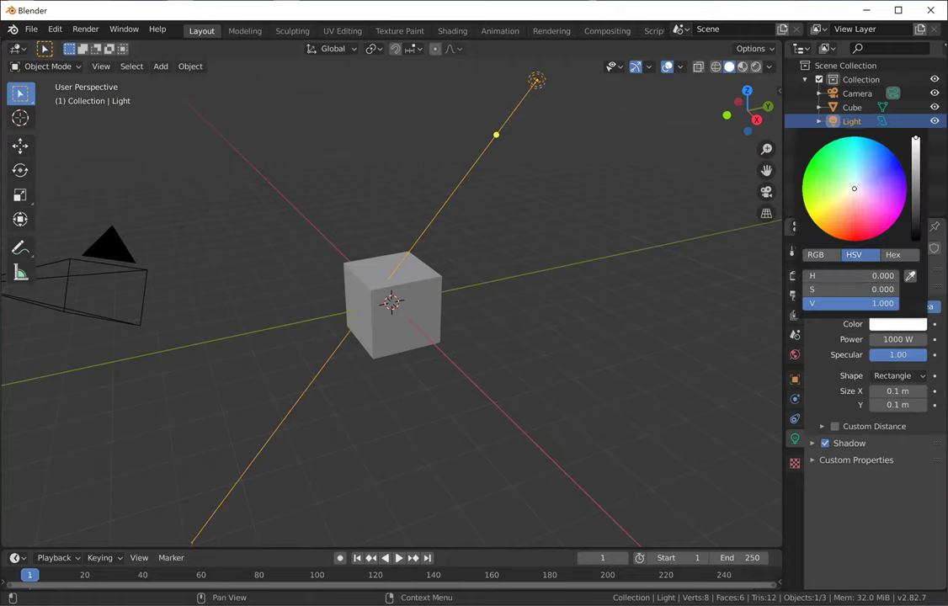
{"action": "left_click", "coordinate": [871, 202]}
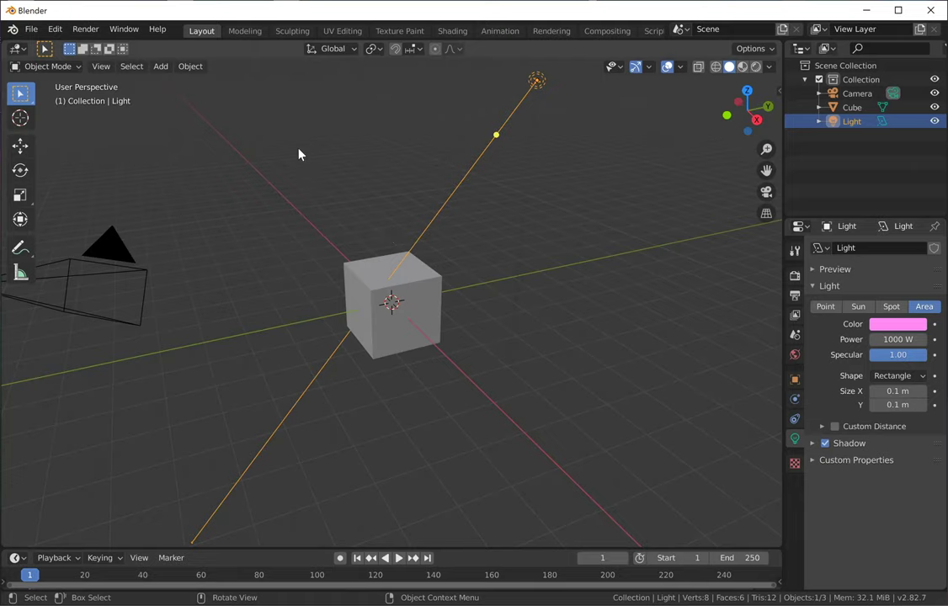
Add a new Spot light to the scene.
{"action": "left_click", "coordinate": [161, 67]}
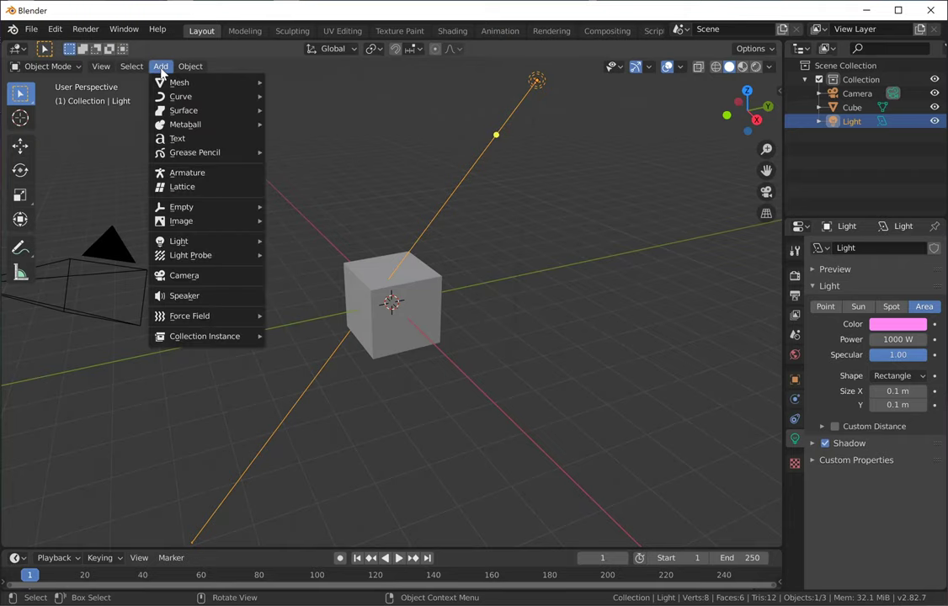
{"action": "mouse_move", "coordinate": [194, 244]}
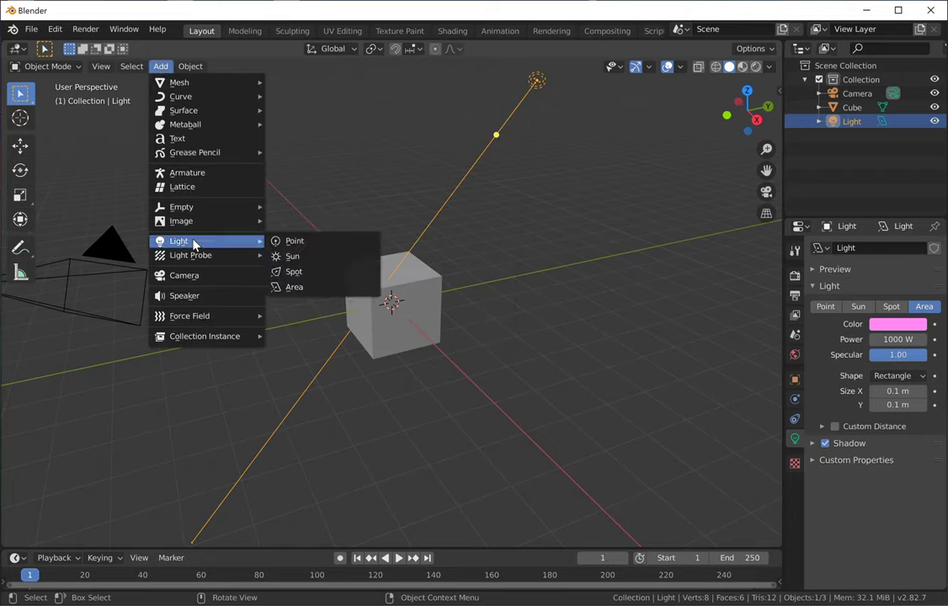
{"action": "left_click", "coordinate": [283, 271]}
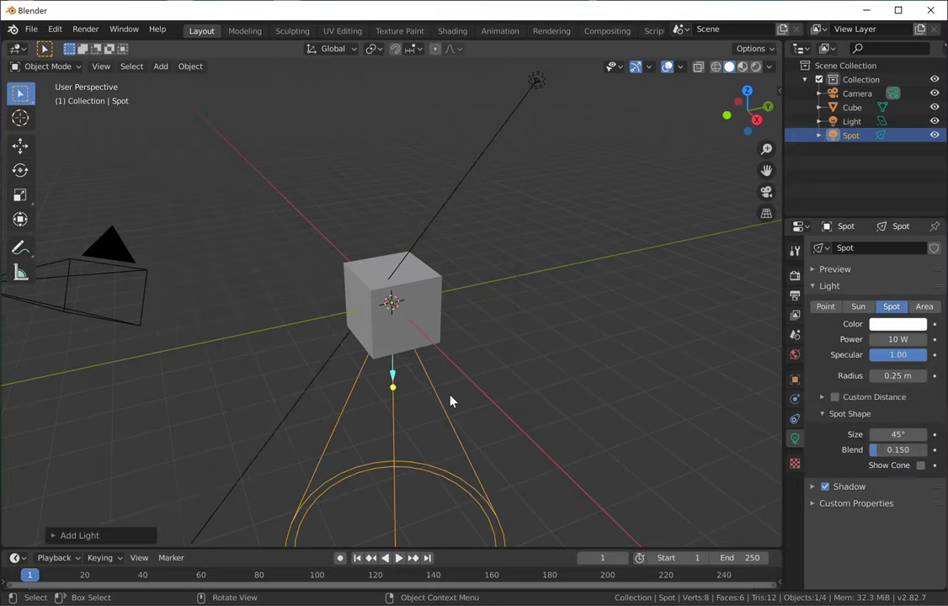
Raise the spot light beside the cube and tilt its cone toward the cube.
{"action": "key", "text": "g"}
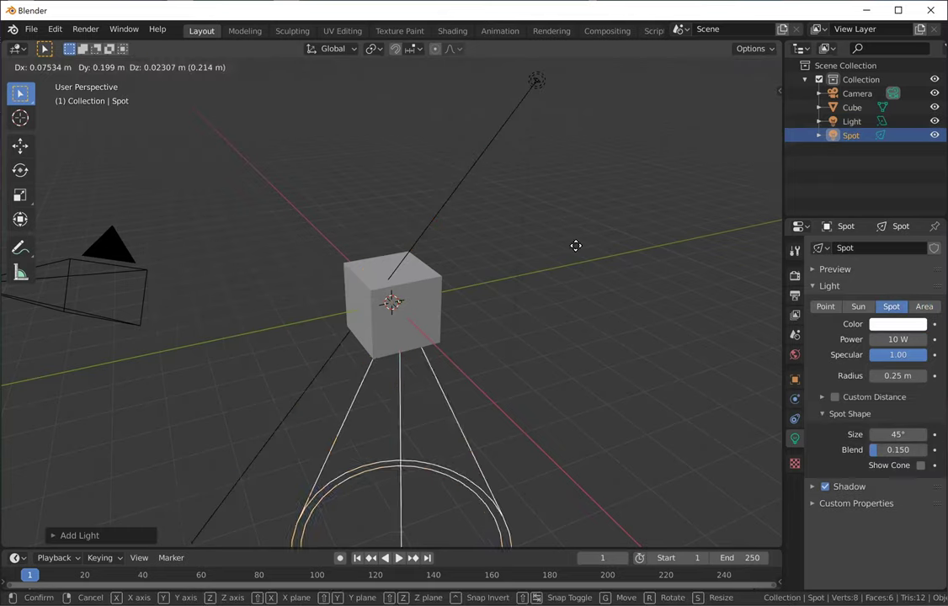
{"action": "left_click", "coordinate": [715, 150]}
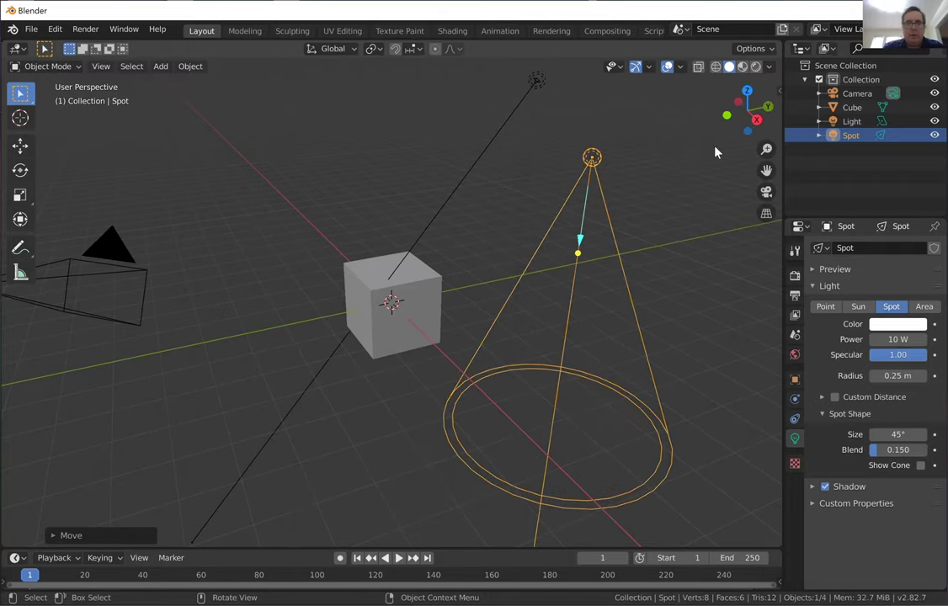
{"action": "key", "text": "r"}
{"action": "key", "text": "z"}
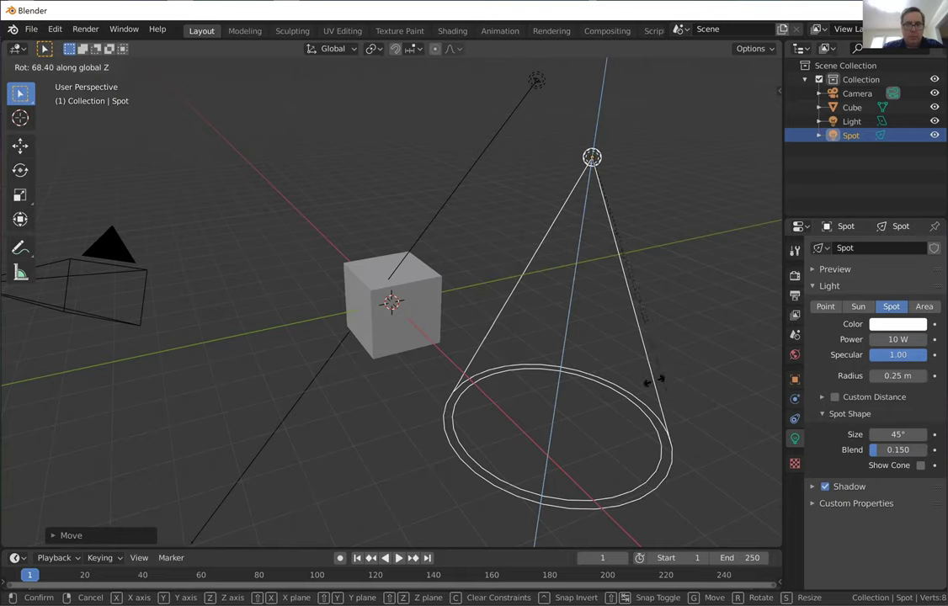
{"action": "key", "text": "r"}
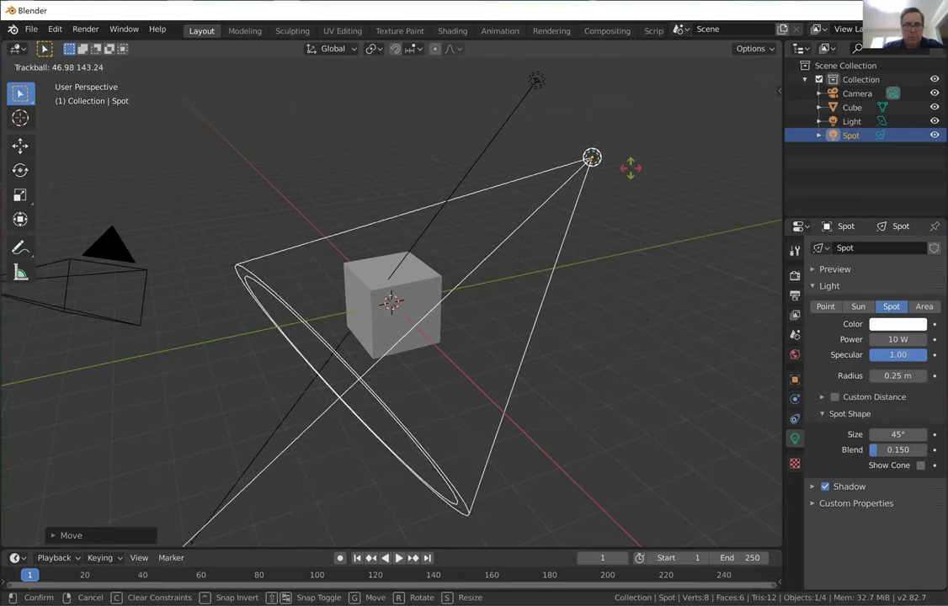
{"action": "left_click", "coordinate": [622, 176]}
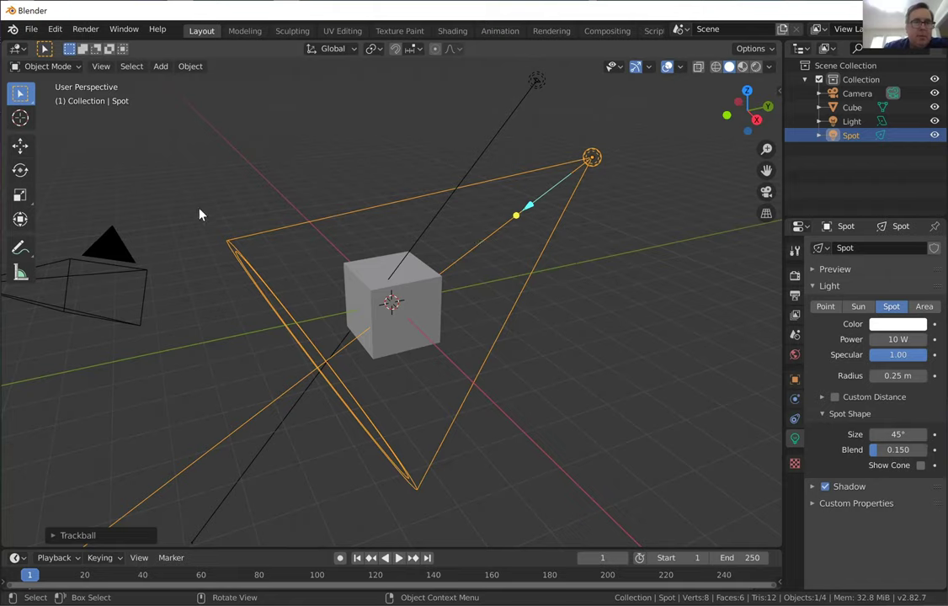
Swing the spot light's cone around with the rotate tool and free rotations.
{"action": "left_click", "coordinate": [20, 171]}
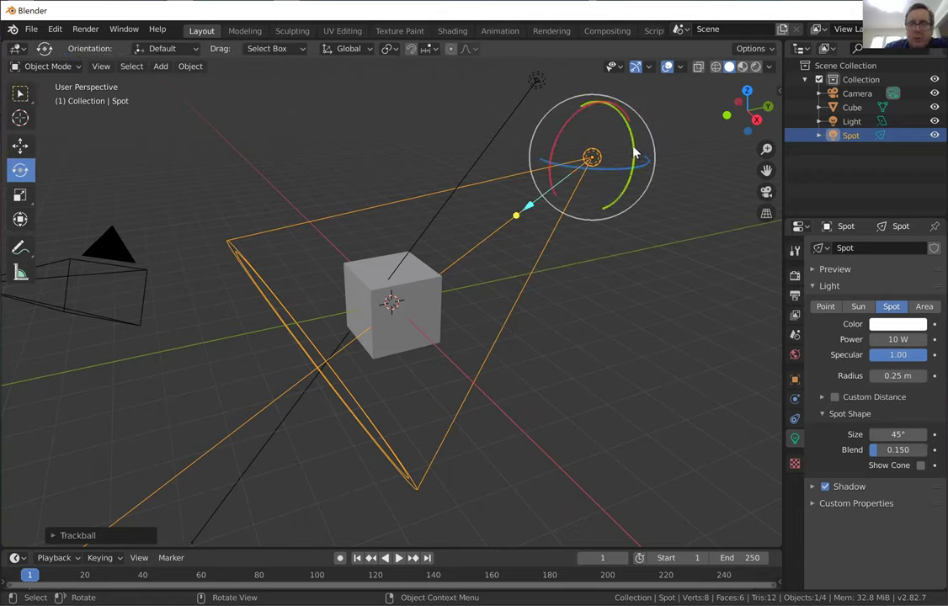
{"action": "left_click_drag", "start_coordinate": [634, 152], "coordinate": [555, 141]}
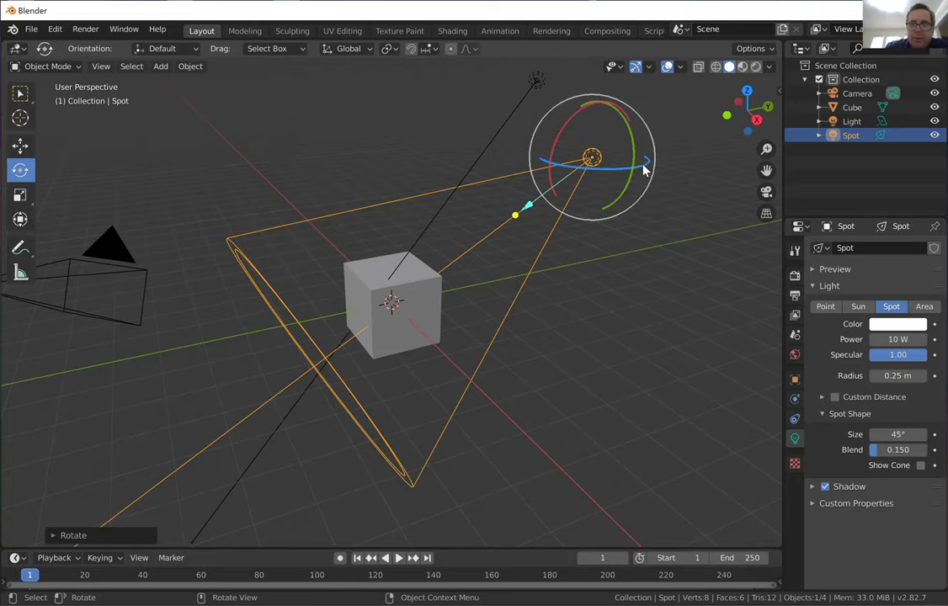
{"action": "mouse_move", "coordinate": [633, 165]}
{"action": "left_mouse_down"}
{"action": "mouse_move", "coordinate": [610, 164]}
{"action": "mouse_move", "coordinate": [660, 154]}
{"action": "mouse_move", "coordinate": [641, 160]}
{"action": "left_mouse_up"}
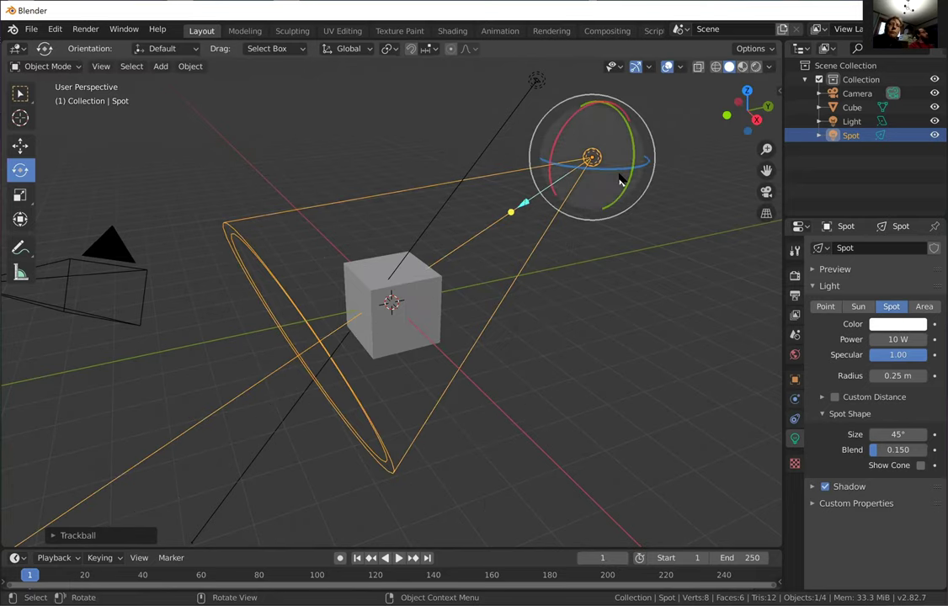
{"action": "left_click", "coordinate": [20, 146]}
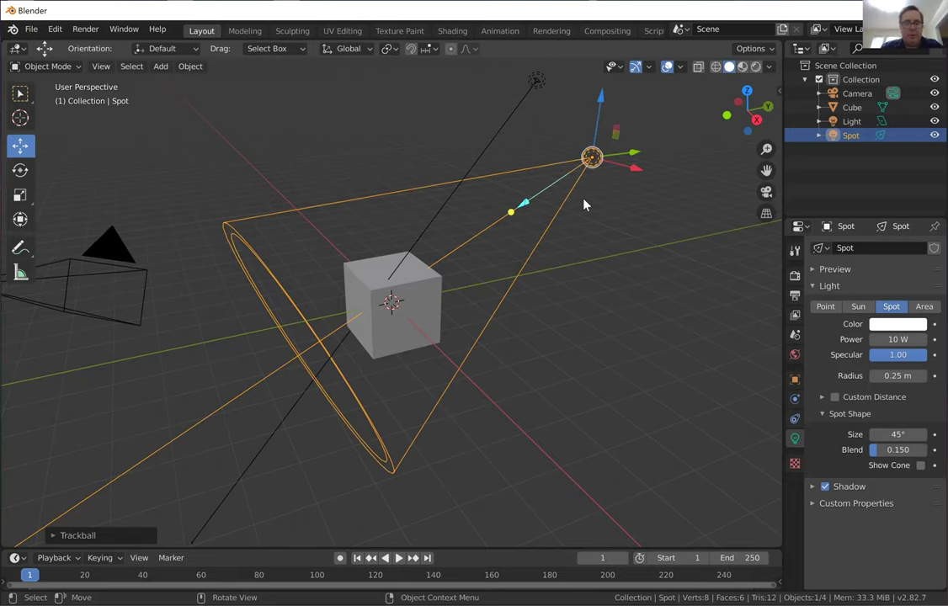
{"action": "key", "text": "r"}
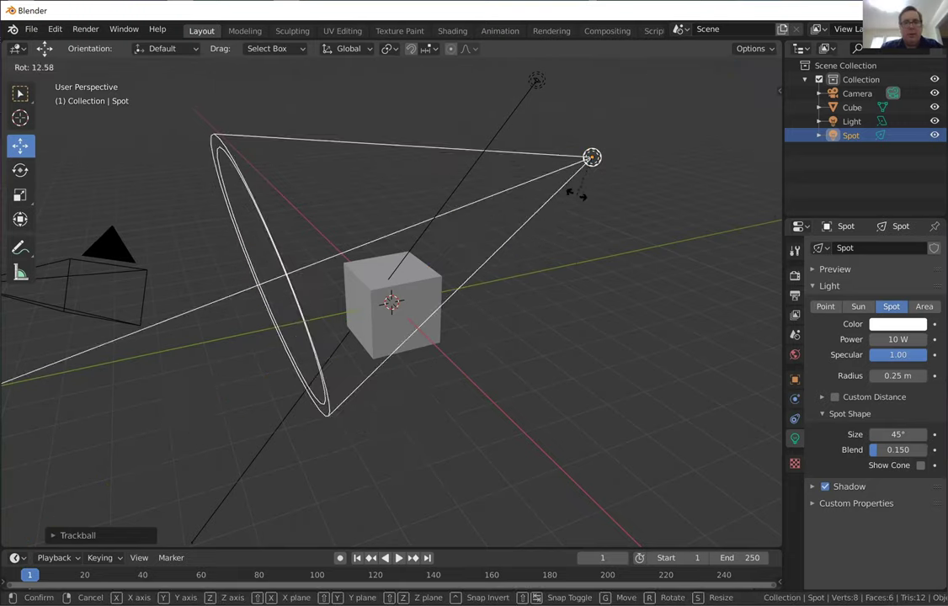
{"action": "left_click", "coordinate": [583, 202]}
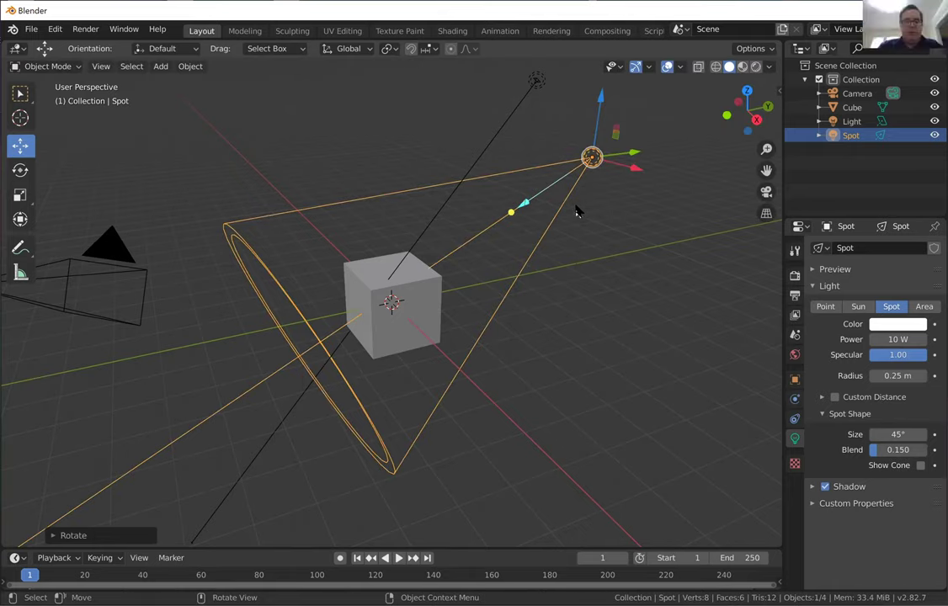
{"action": "key", "text": "r"}
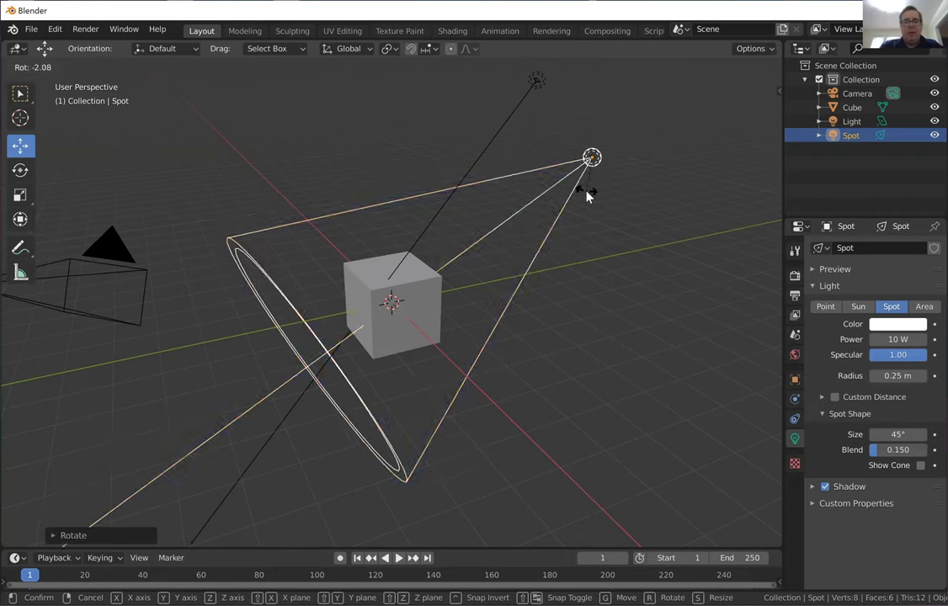
{"action": "left_click", "coordinate": [585, 195]}
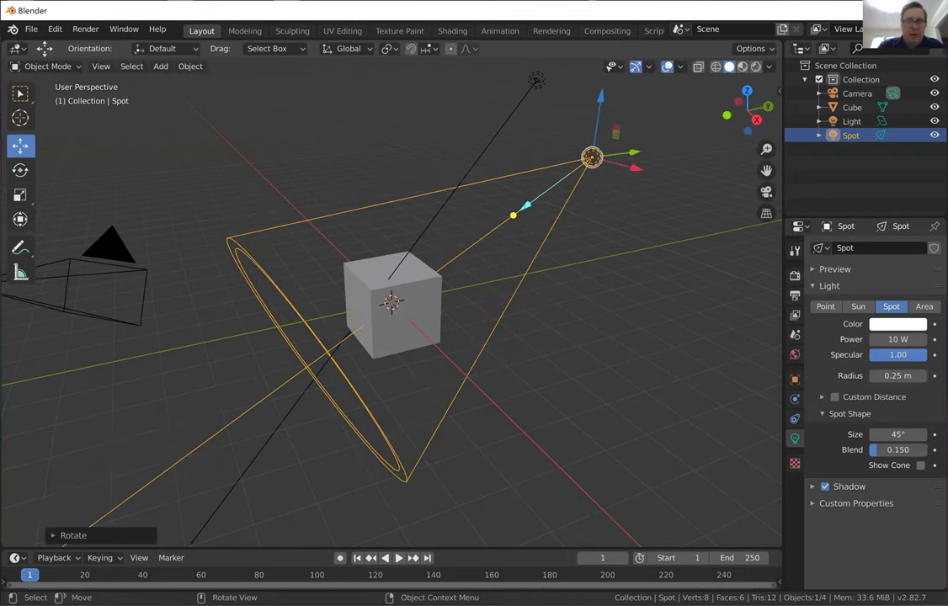
Tilt the spot light about the X axis, then turn it about the Y axis.
{"action": "key", "text": "r"}
{"action": "key", "text": "x"}
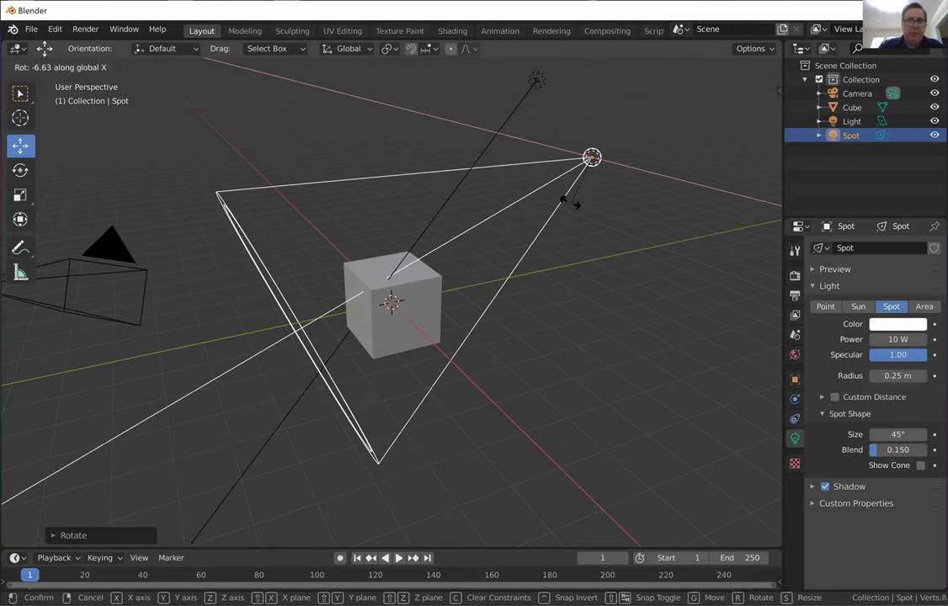
{"action": "left_click", "coordinate": [567, 208]}
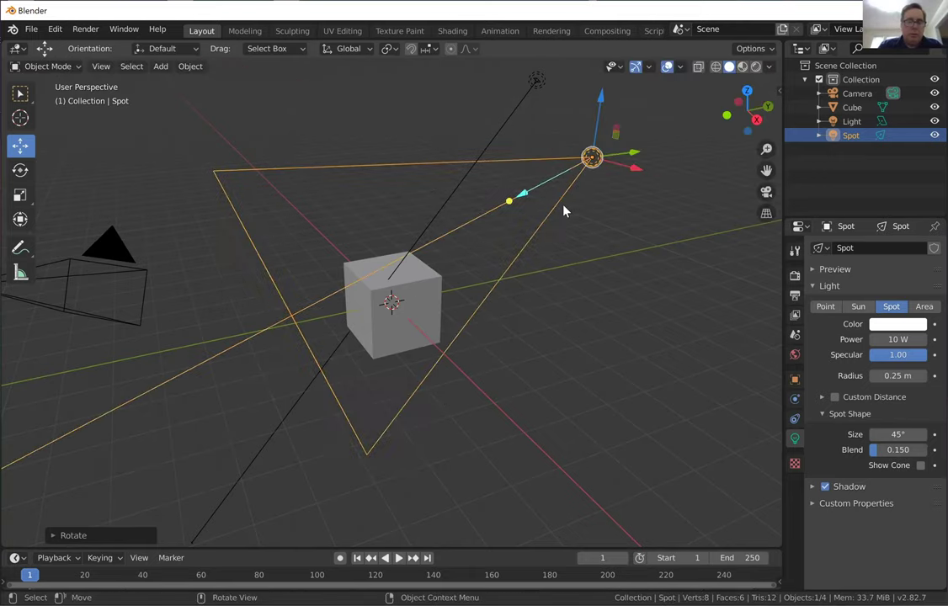
{"action": "key", "text": "r"}
{"action": "key", "text": "y"}
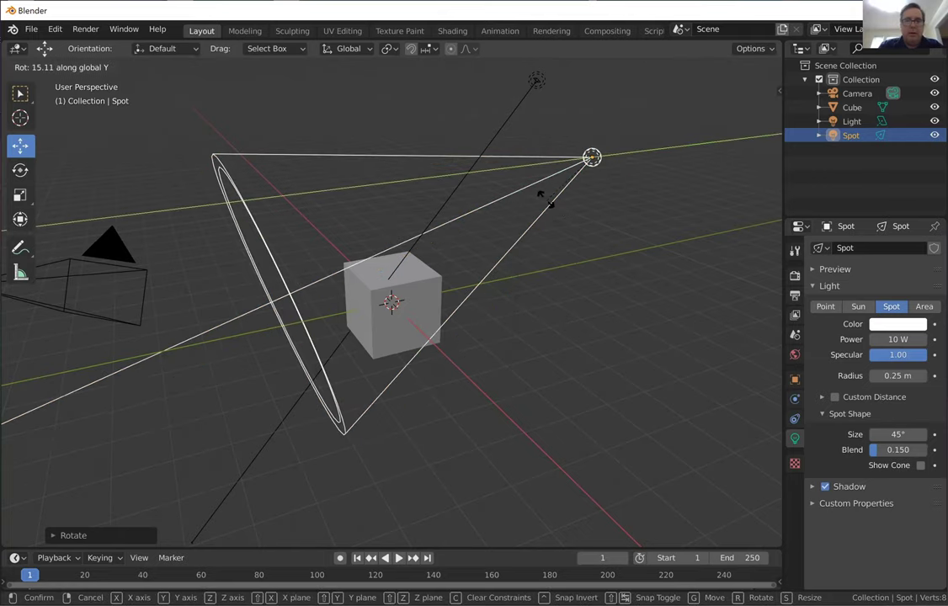
{"action": "left_click", "coordinate": [522, 289]}
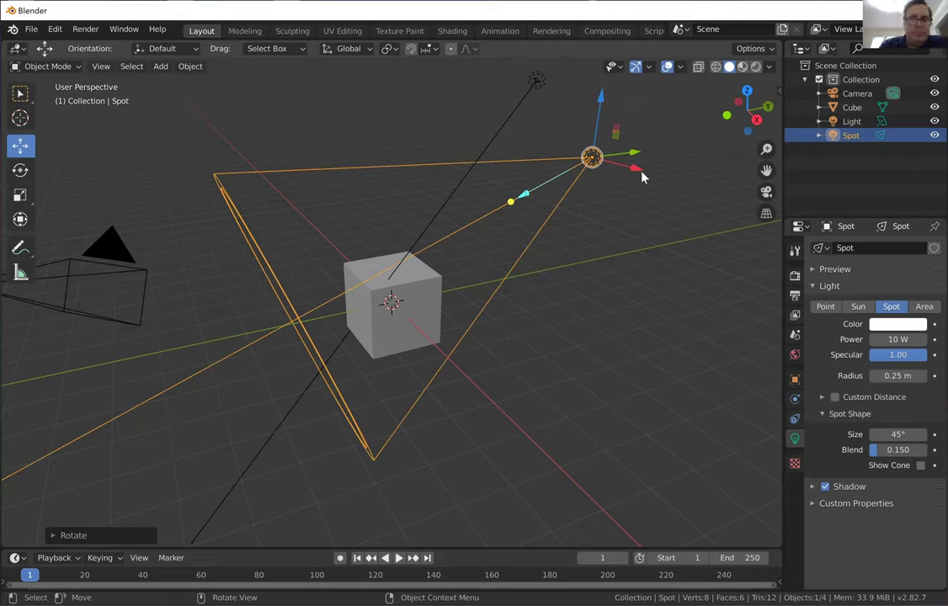
Shift the spot light along its Y and X axes away from the cube, then select the cube.
{"action": "left_click_drag", "start_coordinate": [637, 157], "coordinate": [746, 156]}
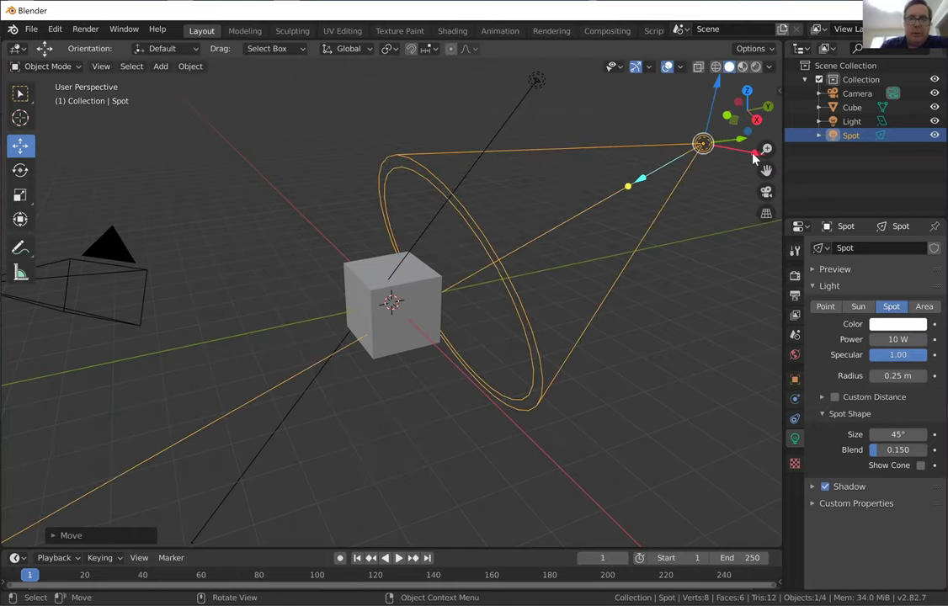
{"action": "key", "text": "g"}
{"action": "key", "text": "x"}
{"action": "left_click", "coordinate": [705, 154]}
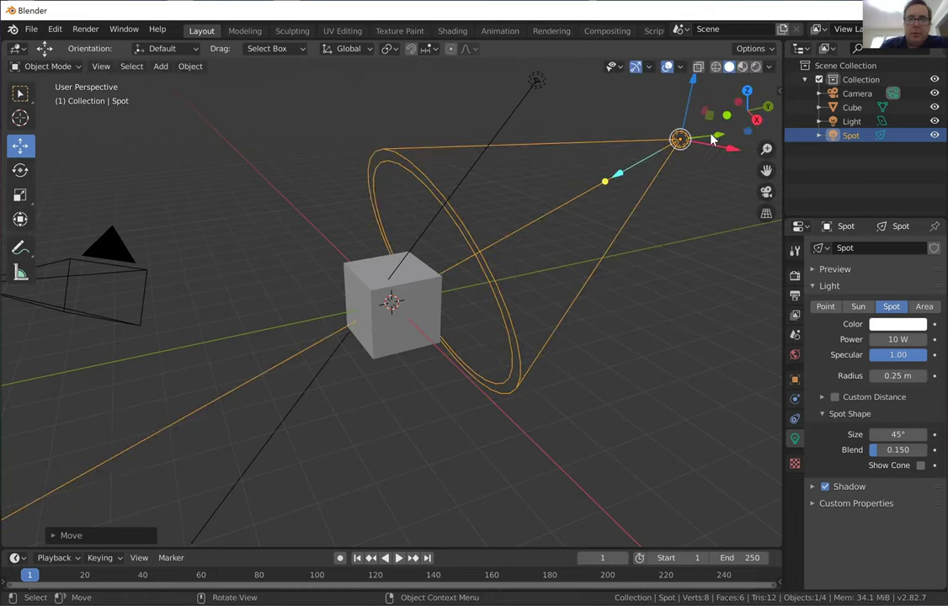
{"action": "key", "text": "g"}
{"action": "key", "text": "y"}
{"action": "left_click", "coordinate": [605, 209]}
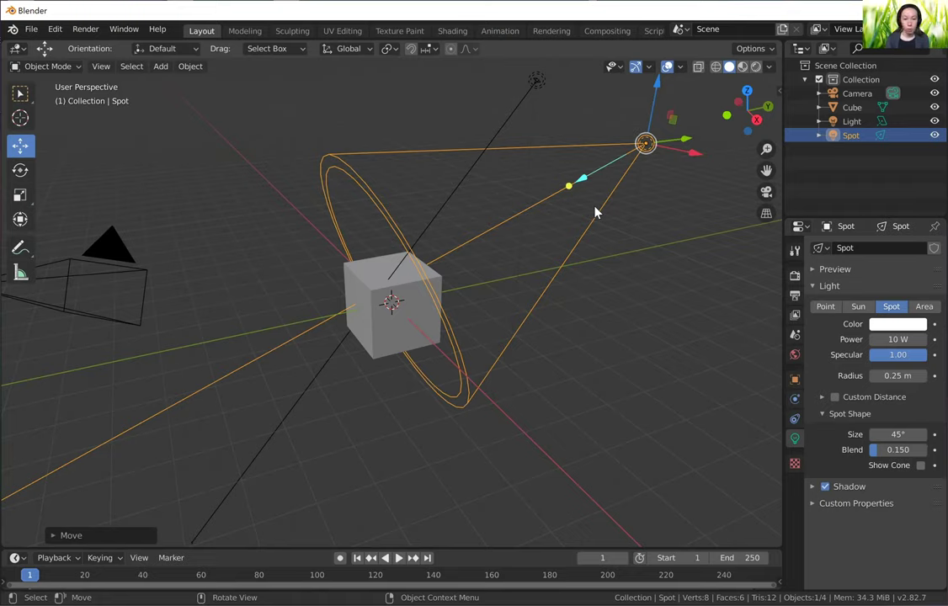
{"action": "left_click", "coordinate": [401, 334]}
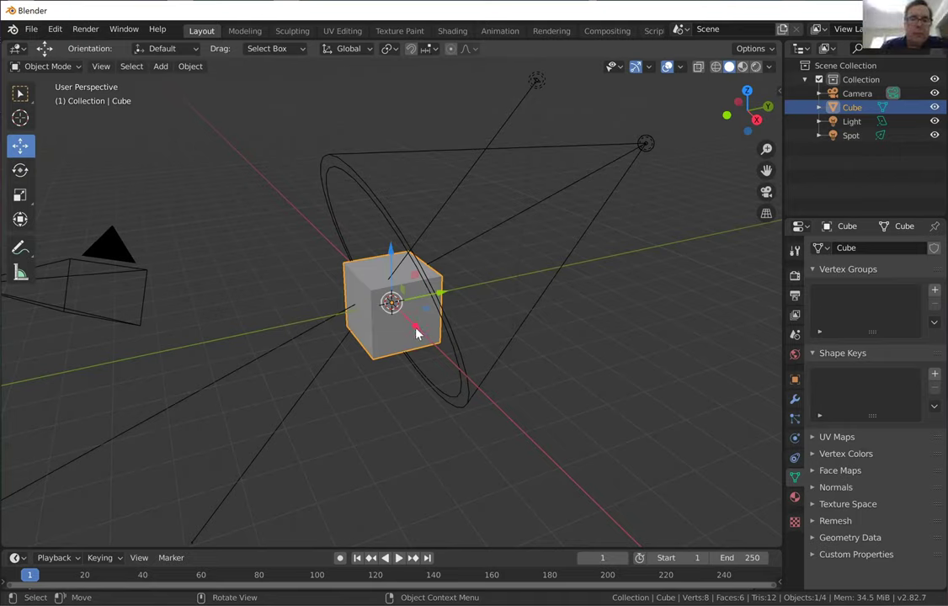
Move the cube freely and slide it along its Y gizmo arrow.
{"action": "key", "text": "g"}
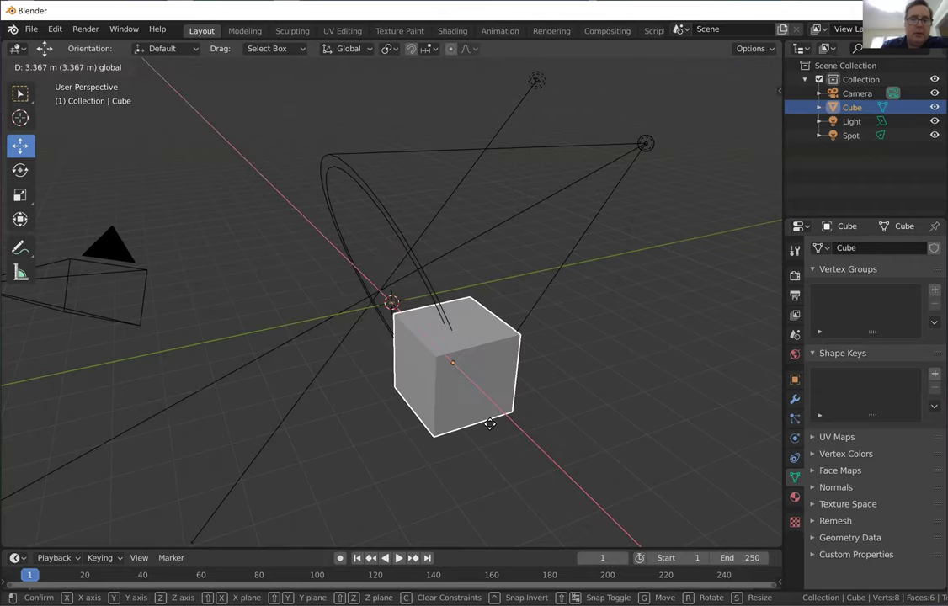
{"action": "left_click", "coordinate": [397, 330]}
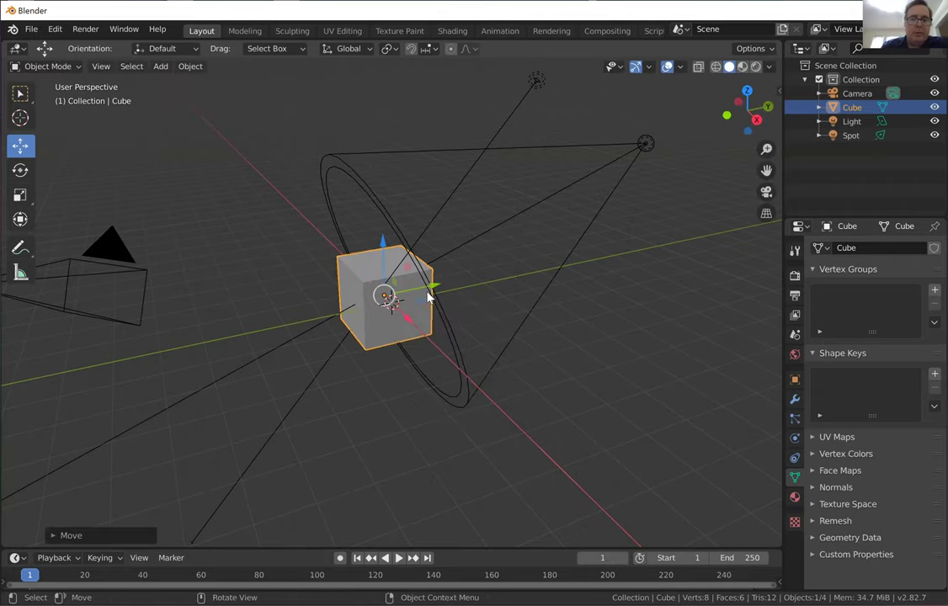
{"action": "left_click_drag", "start_coordinate": [434, 291], "coordinate": [470, 282]}
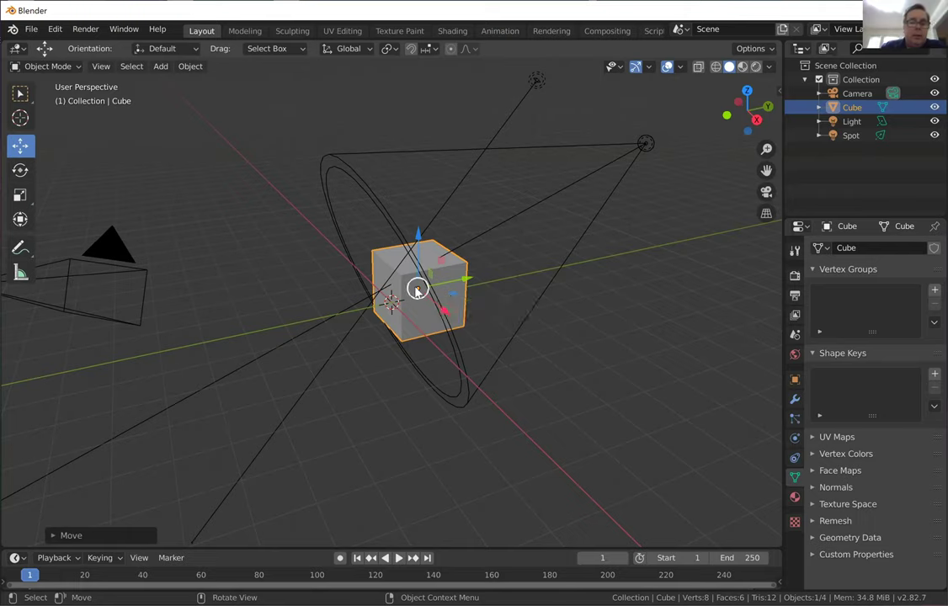
{"action": "key", "text": "g"}
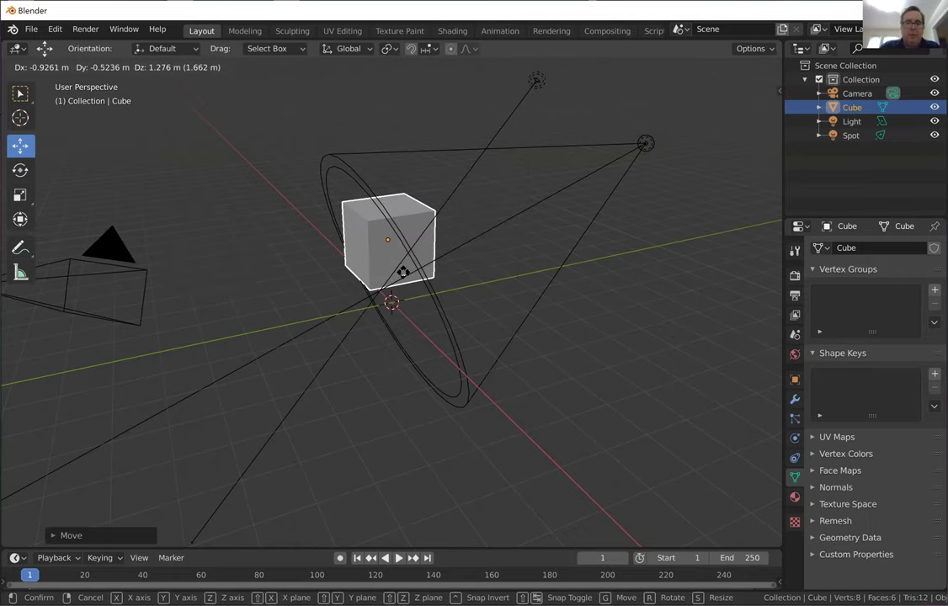
{"action": "left_click", "coordinate": [411, 300]}
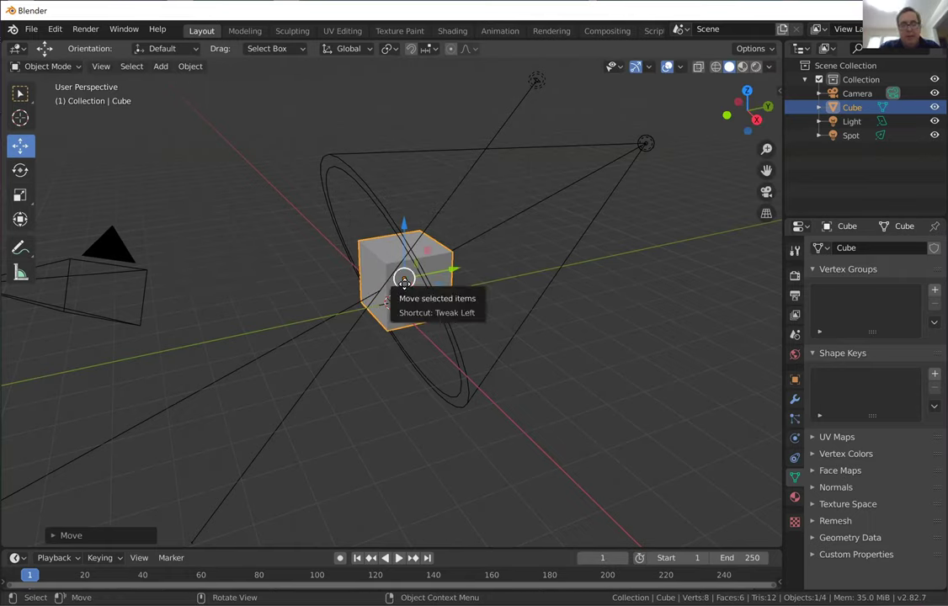
Move the cube along X and then Y, then undo the moves.
{"action": "key", "text": "g"}
{"action": "key", "text": "x"}
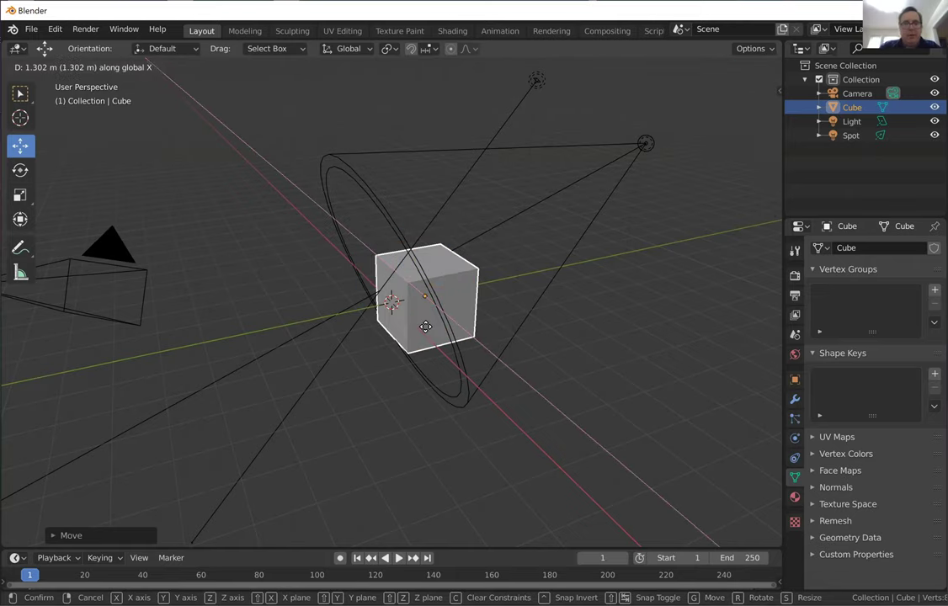
{"action": "left_click", "coordinate": [397, 305]}
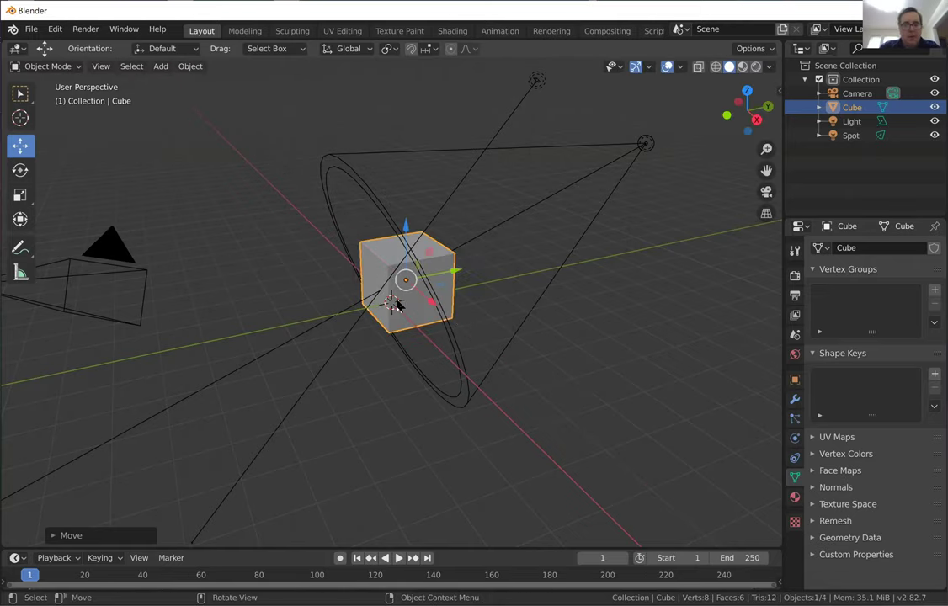
{"action": "key", "text": "g"}
{"action": "key", "text": "y"}
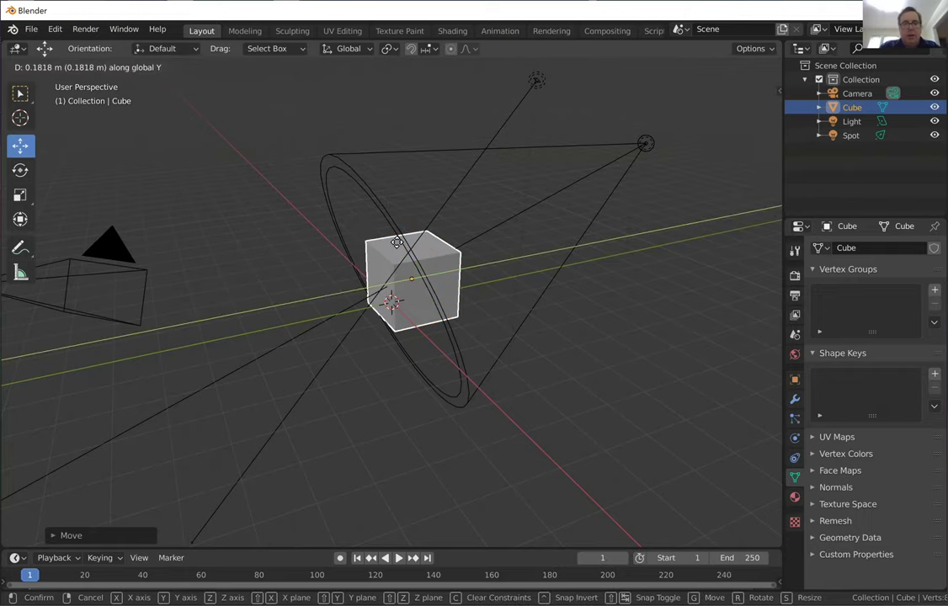
{"action": "left_click", "coordinate": [446, 303]}
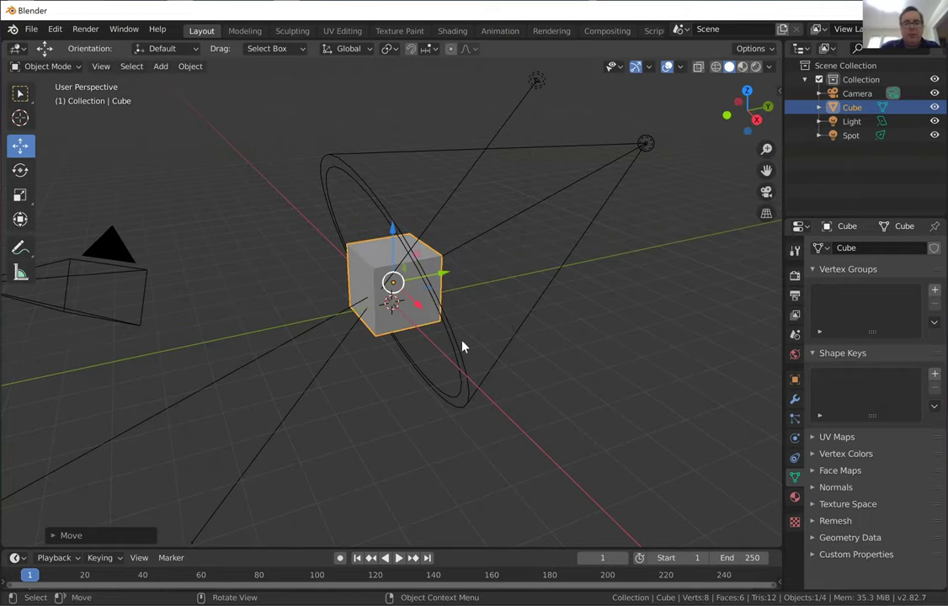
{"action": "key", "text": "ctrl+z"}
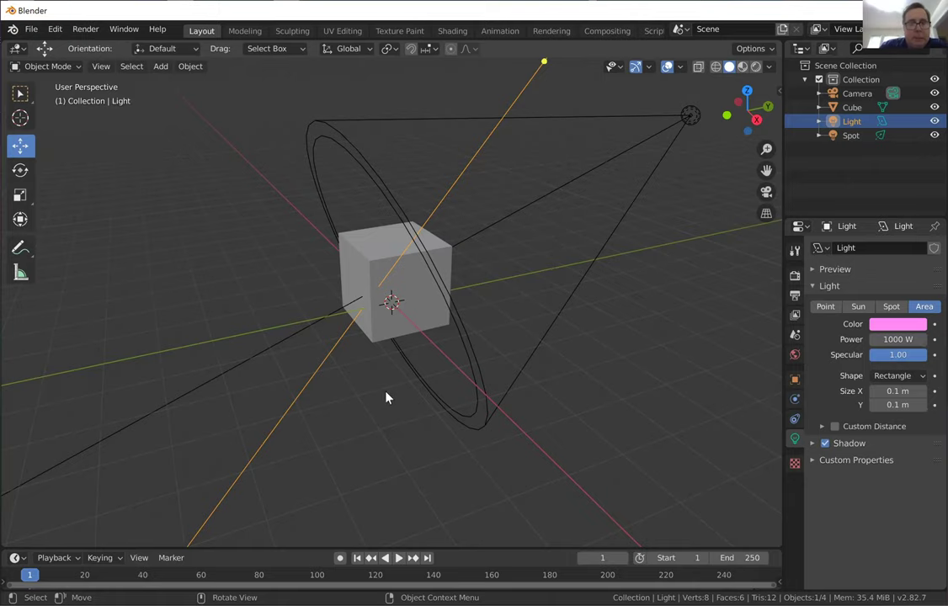
Zoom out and orbit to look down on the cube ringed by the spot cone.
{"action": "scroll", "coordinate": [375, 385], "scroll_direction": "down", "scroll_amount": 2}
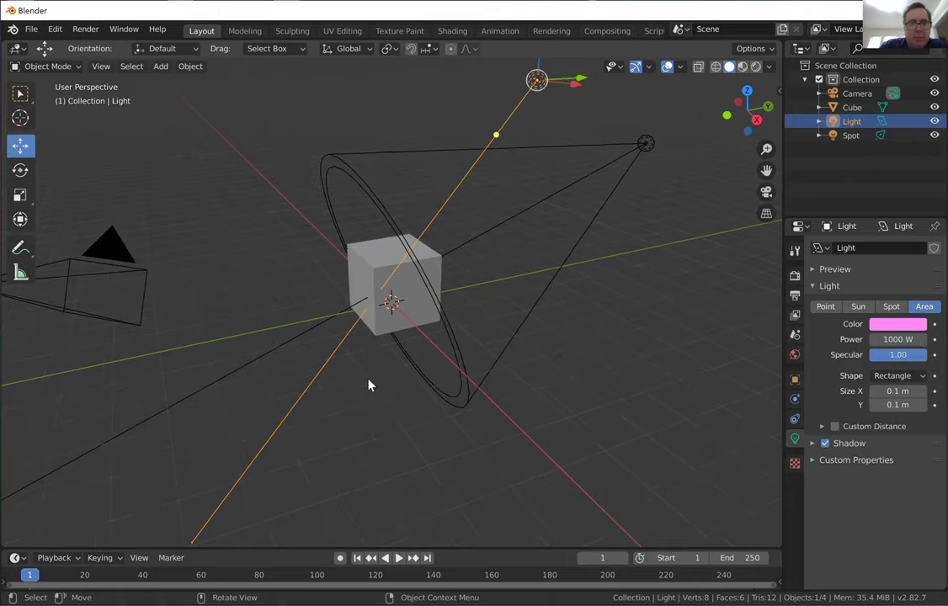
{"action": "middle_click_drag", "start_coordinate": [315, 384], "coordinate": [508, 384]}
{"action": "scroll", "coordinate": [508, 385], "scroll_direction": "up", "scroll_amount": 1}
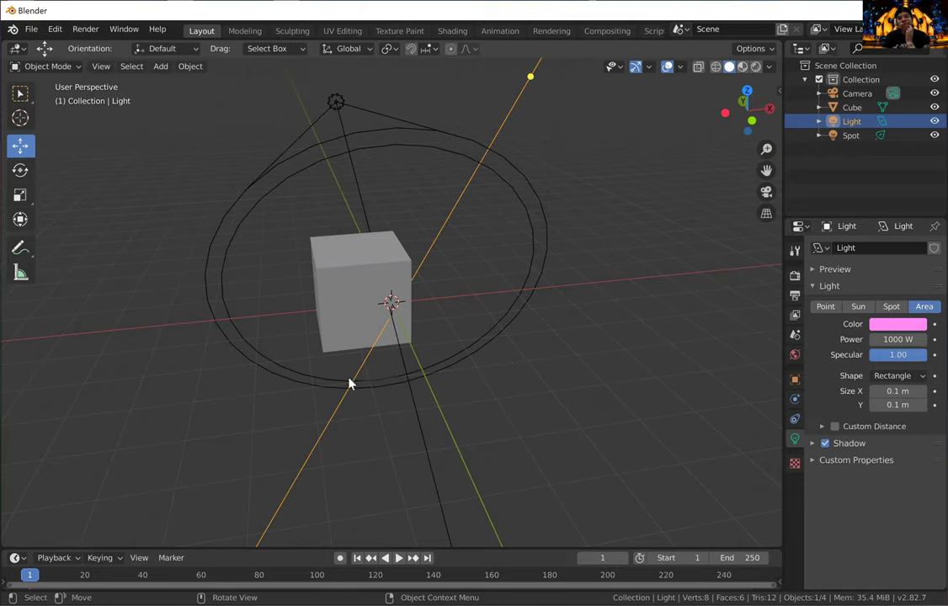
Zoom in and out and orbit the view around the cube.
{"action": "scroll", "coordinate": [341, 373], "scroll_direction": "up", "scroll_amount": 5}
{"action": "scroll", "coordinate": [341, 372], "scroll_direction": "down", "scroll_amount": 9}
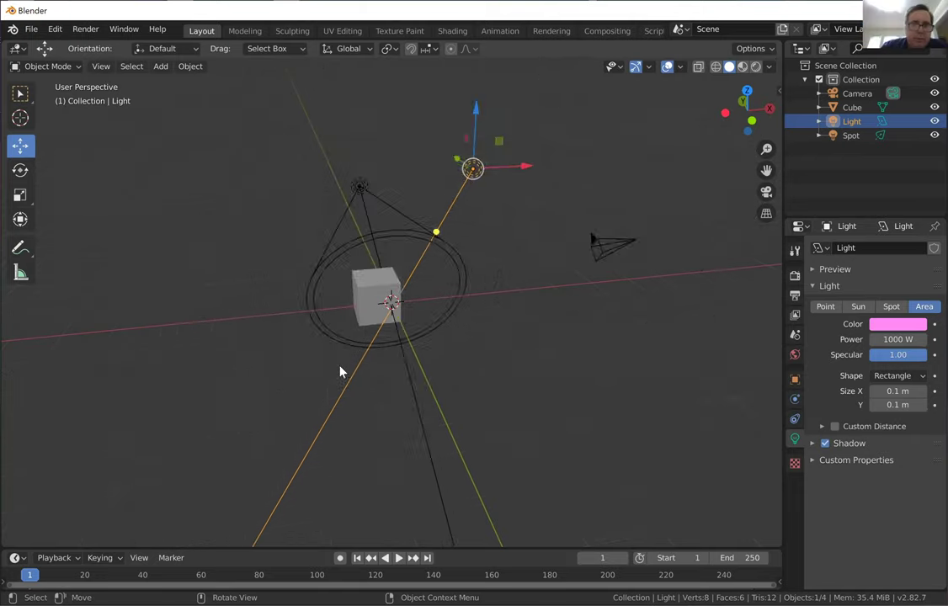
{"action": "scroll", "coordinate": [341, 373], "scroll_direction": "up", "scroll_amount": 5}
{"action": "scroll", "coordinate": [341, 373], "scroll_direction": "down", "scroll_amount": 4}
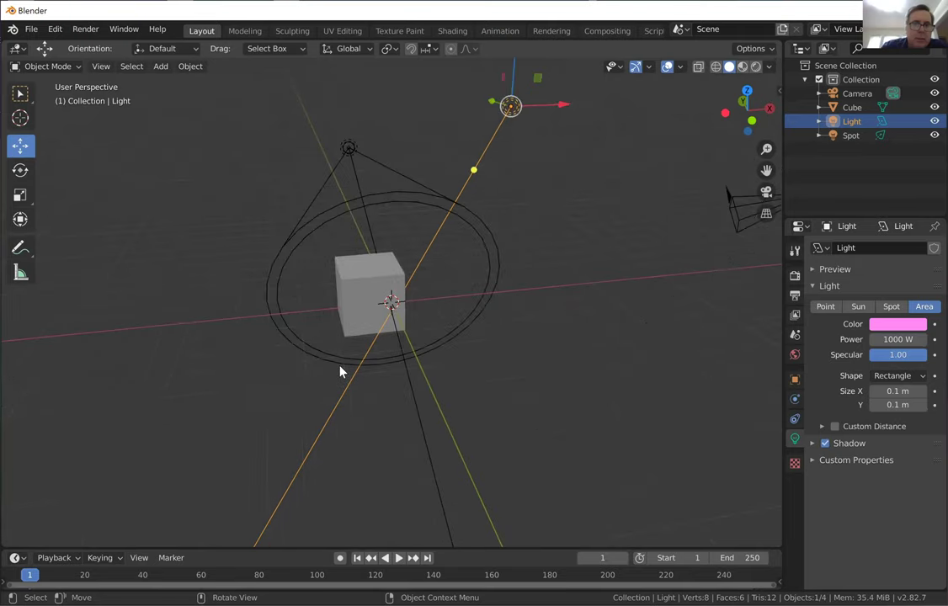
{"action": "scroll", "coordinate": [340, 372], "scroll_direction": "up", "scroll_amount": 3}
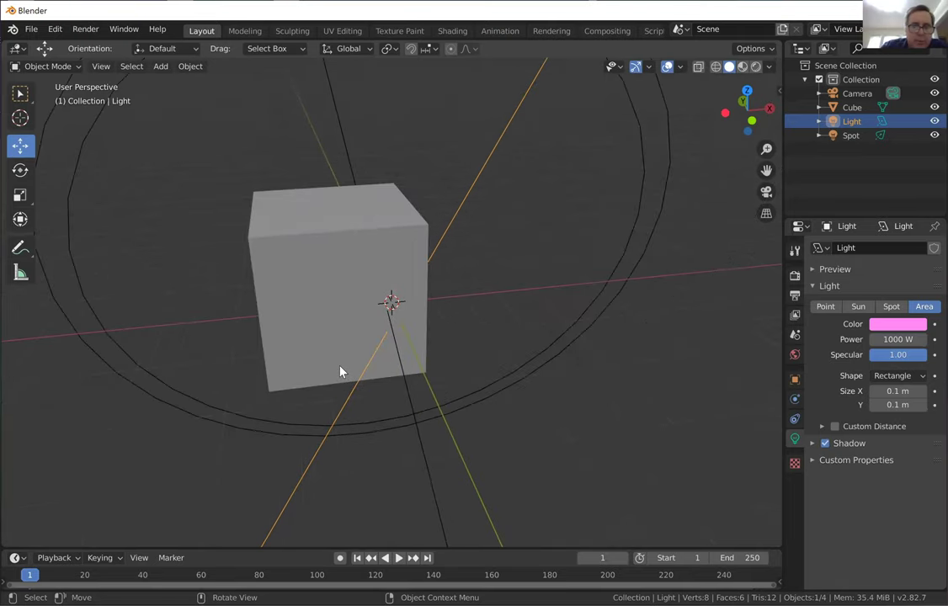
{"action": "scroll", "coordinate": [333, 360], "scroll_direction": "down", "scroll_amount": 4}
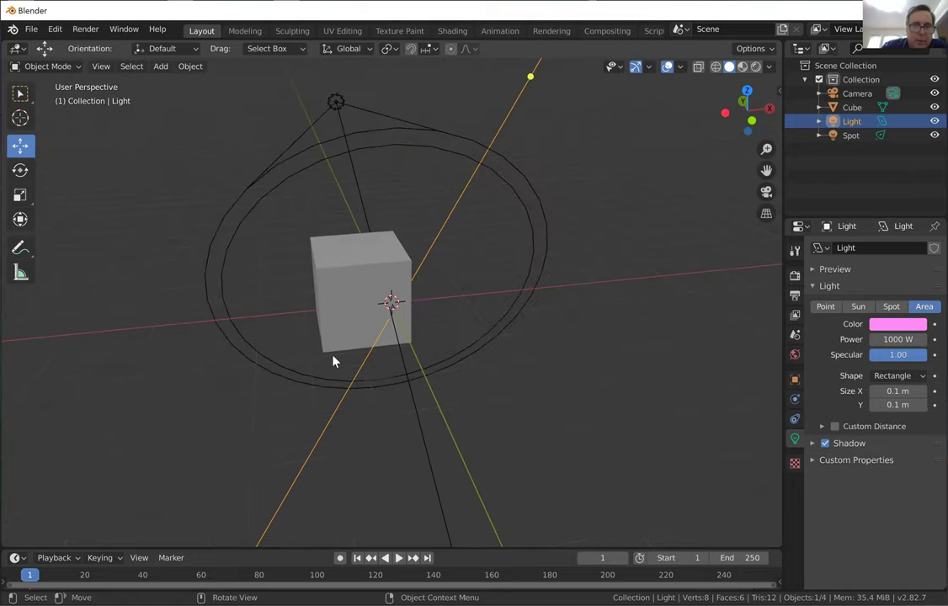
{"action": "scroll", "coordinate": [332, 360], "scroll_direction": "up", "scroll_amount": 2}
{"action": "scroll", "coordinate": [332, 360], "scroll_direction": "up", "scroll_amount": 1}
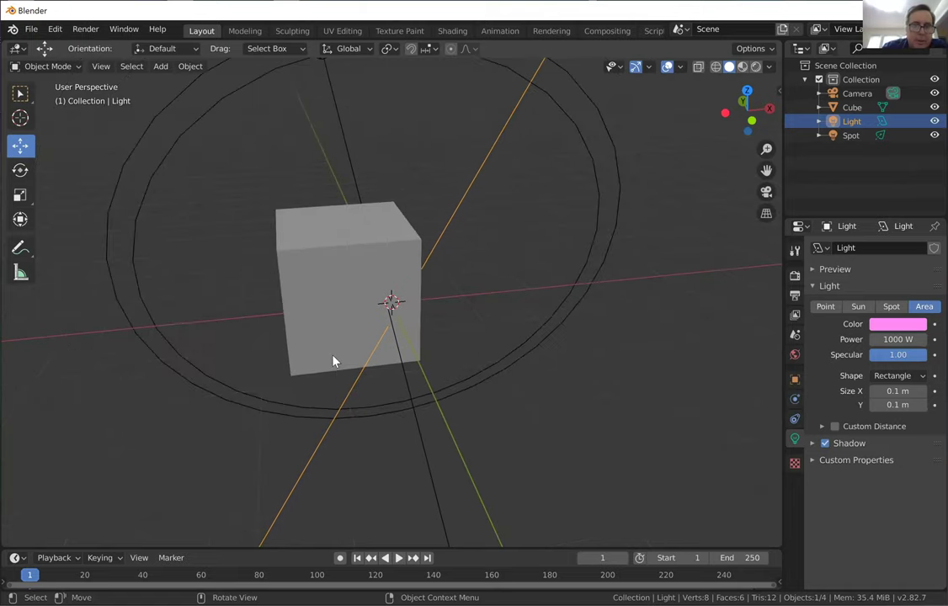
{"action": "scroll", "coordinate": [332, 360], "scroll_direction": "up", "scroll_amount": 1}
{"action": "scroll", "coordinate": [336, 356], "scroll_direction": "down", "scroll_amount": 1}
{"action": "middle_click_drag", "start_coordinate": [340, 352], "coordinate": [372, 334]}
Orbit to a head-on view of the cube with the spot cone centred above it.
{"action": "scroll", "coordinate": [375, 330], "scroll_direction": "down", "scroll_amount": 2}
{"action": "scroll", "coordinate": [372, 334], "scroll_direction": "down", "scroll_amount": 3}
{"action": "scroll", "coordinate": [372, 334], "scroll_direction": "up", "scroll_amount": 2}
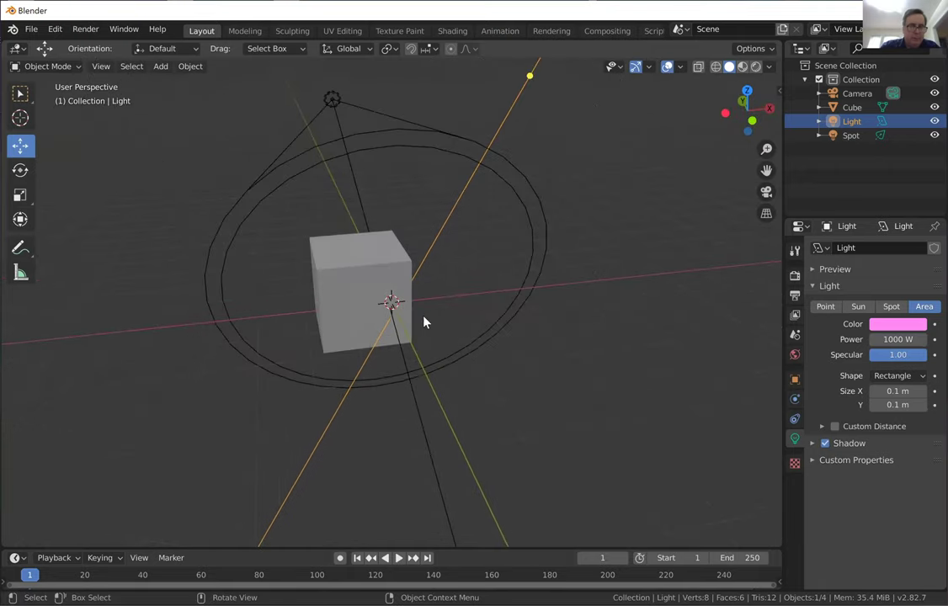
{"action": "scroll", "coordinate": [510, 359], "scroll_direction": "down", "scroll_amount": 2}
{"action": "middle_click_drag", "start_coordinate": [510, 360], "coordinate": [490, 371]}
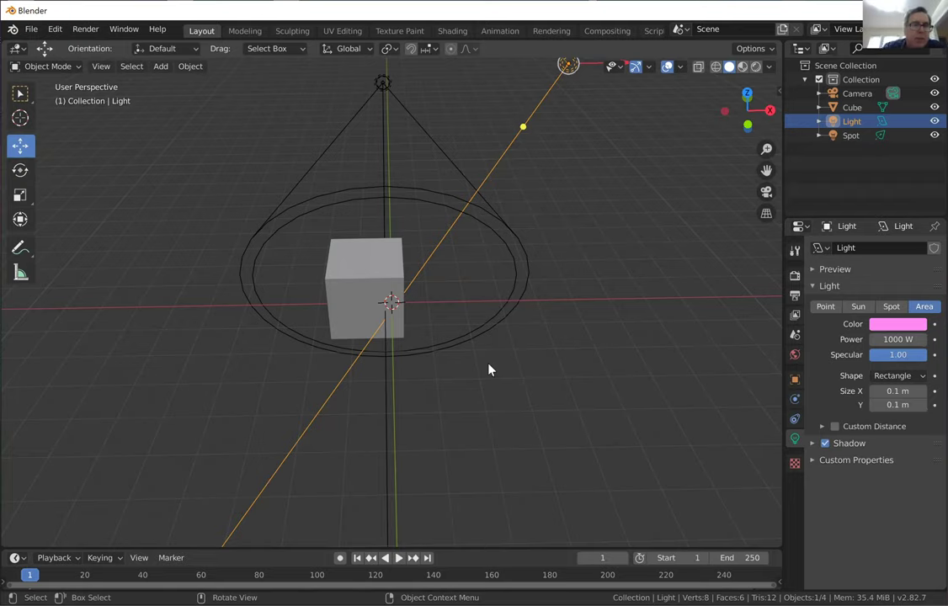
Select the cube in Object Mode while cycling through the Scale, Rotate and Move tools.
{"action": "left_click", "coordinate": [21, 197]}
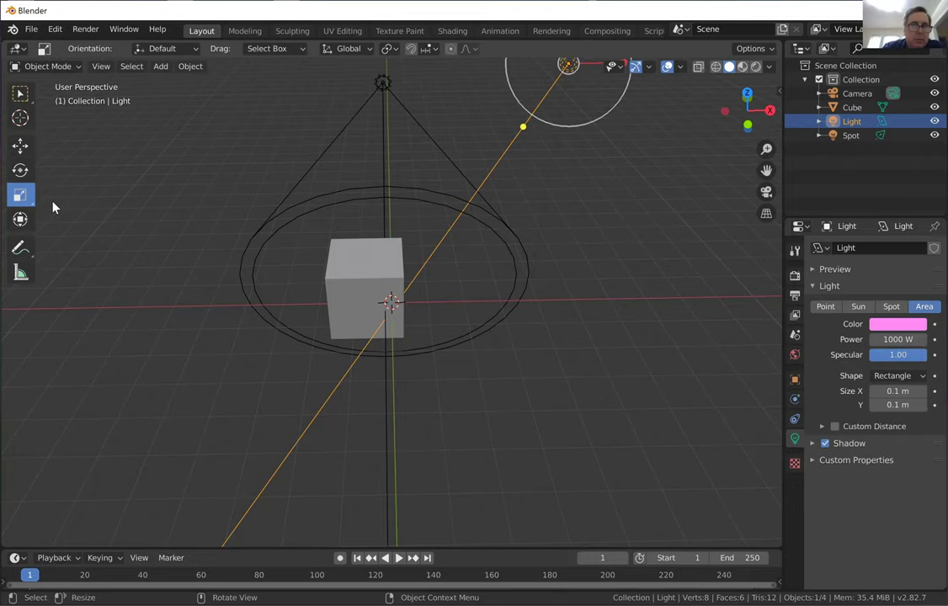
{"action": "left_click", "coordinate": [356, 314]}
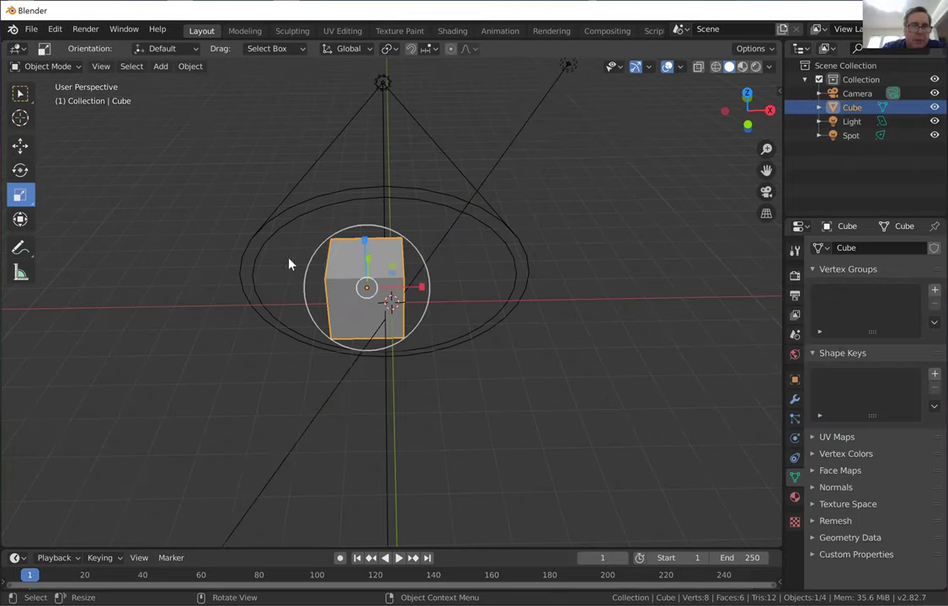
{"action": "left_click", "coordinate": [19, 170]}
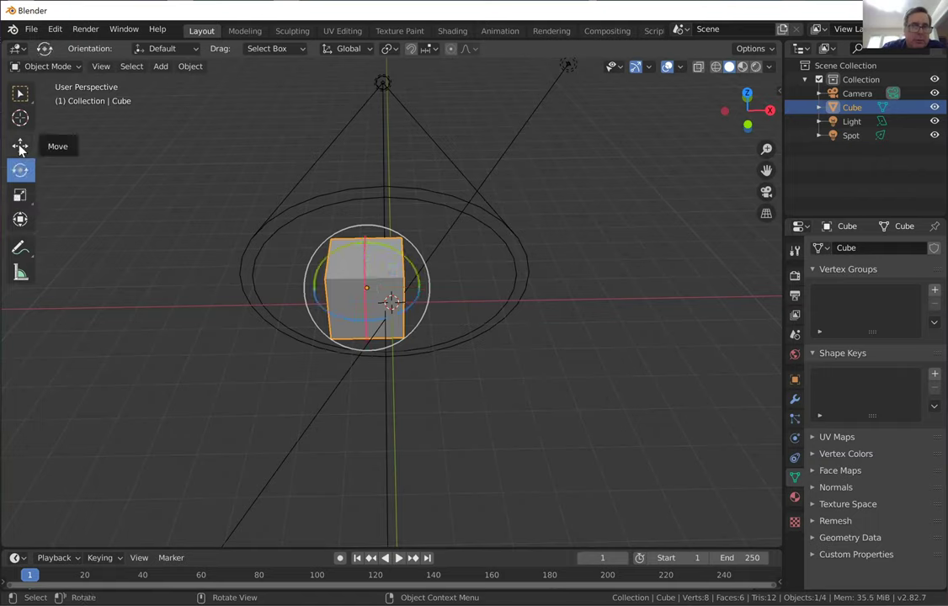
{"action": "left_click", "coordinate": [20, 148]}
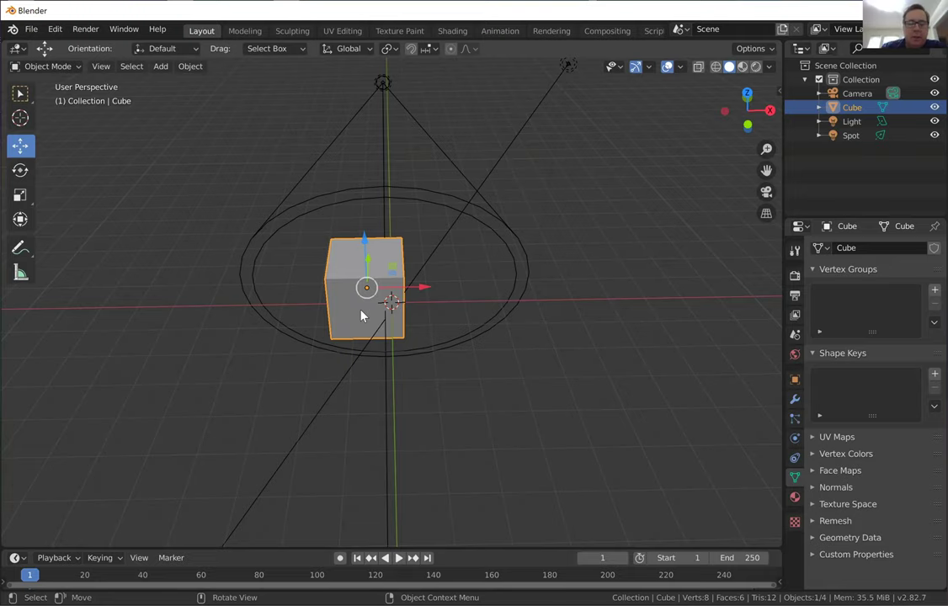
Replace the cube with a UV sphere and move it about 1.8 m along negative X.
{"action": "key", "text": "Delete"}
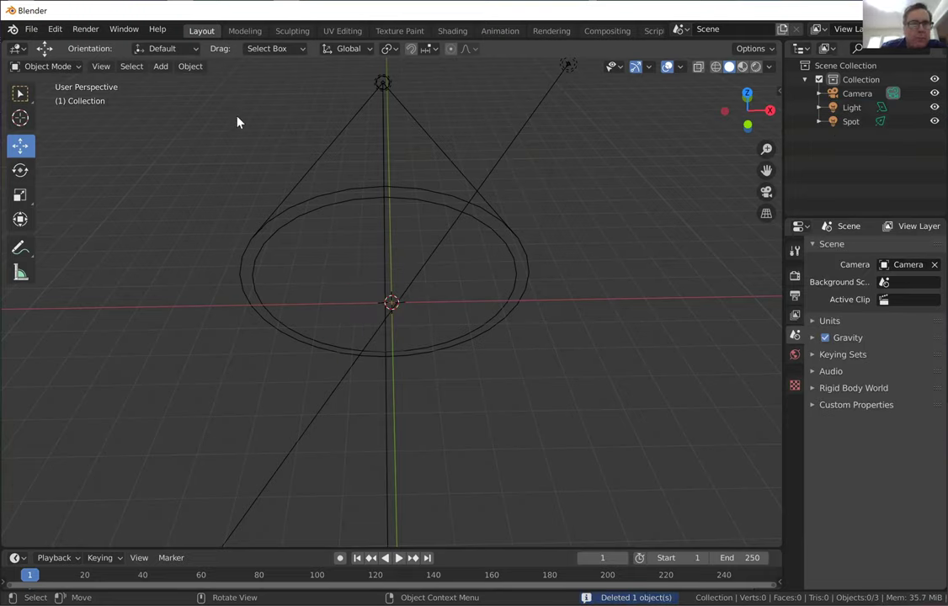
{"action": "left_click", "coordinate": [161, 66]}
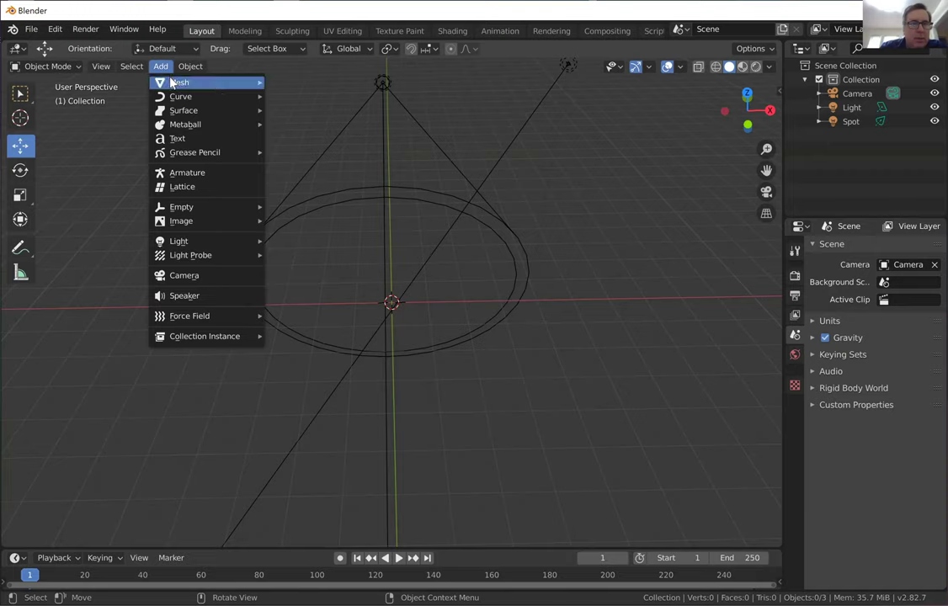
{"action": "mouse_move", "coordinate": [171, 82]}
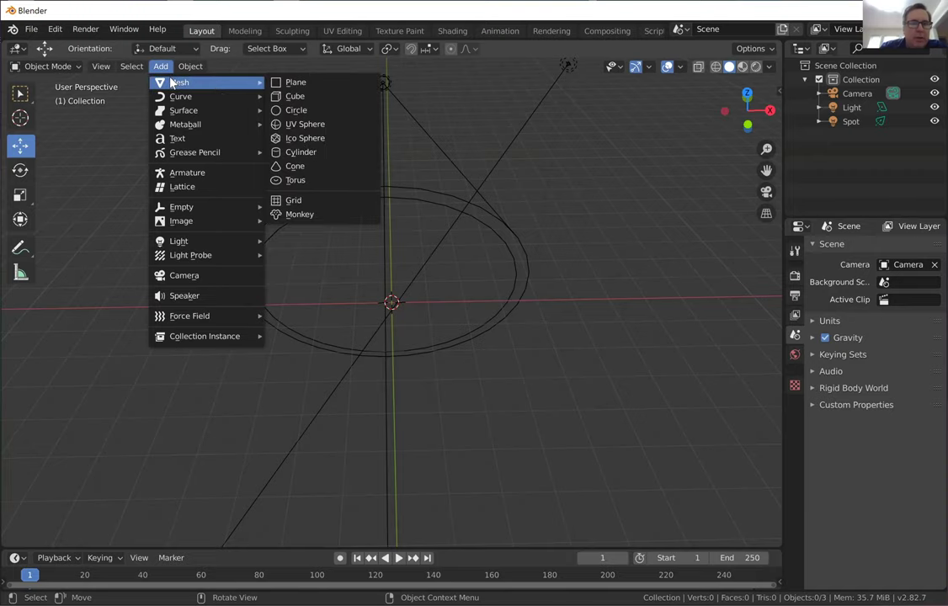
{"action": "left_click", "coordinate": [283, 125]}
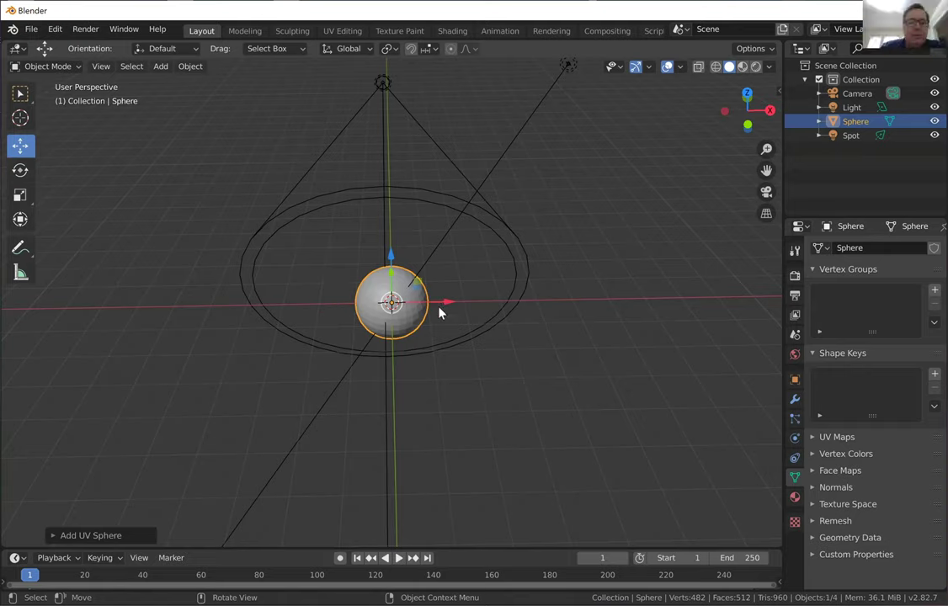
{"action": "left_click_drag", "start_coordinate": [448, 309], "coordinate": [354, 320]}
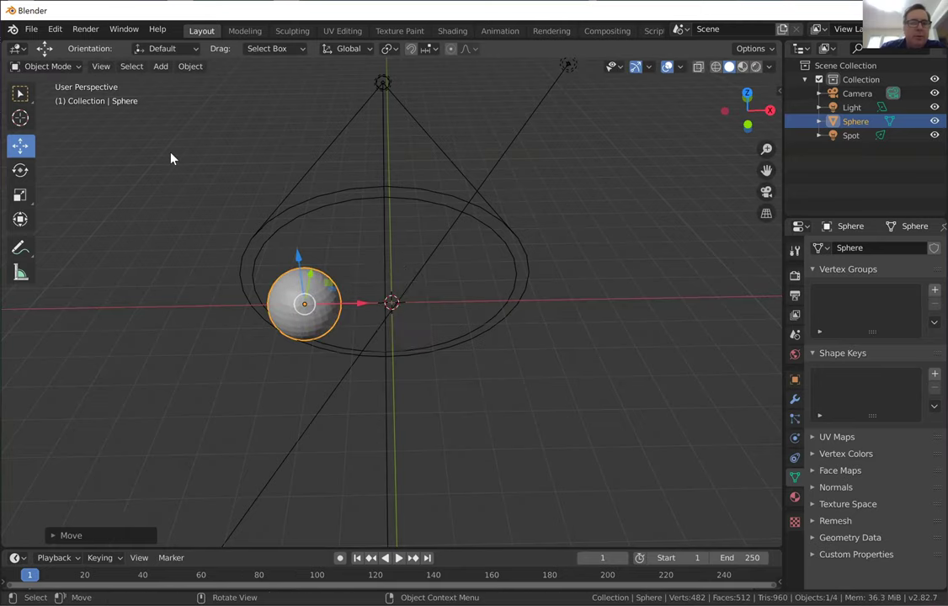
Add a Suzanne monkey head mesh to the scene.
{"action": "left_click", "coordinate": [160, 67]}
{"action": "mouse_move", "coordinate": [181, 82]}
{"action": "left_click", "coordinate": [322, 216]}
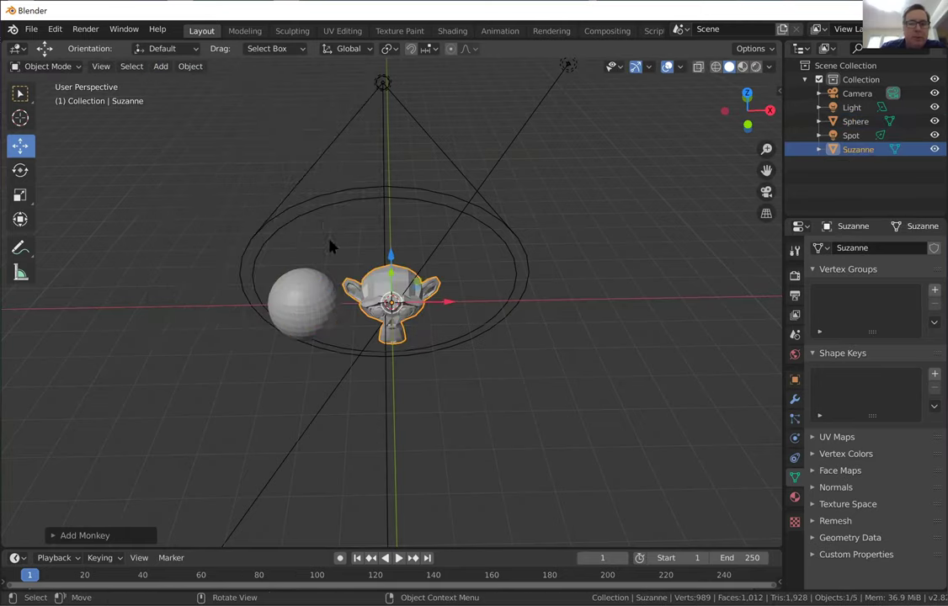
Scale the monkey head up about three times, then undo the resize and the addition.
{"action": "mouse_move", "coordinate": [389, 303]}
{"action": "left_mouse_down"}
{"action": "mouse_move", "coordinate": [408, 311]}
{"action": "mouse_move", "coordinate": [384, 297]}
{"action": "mouse_move", "coordinate": [379, 312]}
{"action": "left_mouse_up"}
{"action": "key", "text": "s"}
{"action": "key", "text": "ctrl+z"}
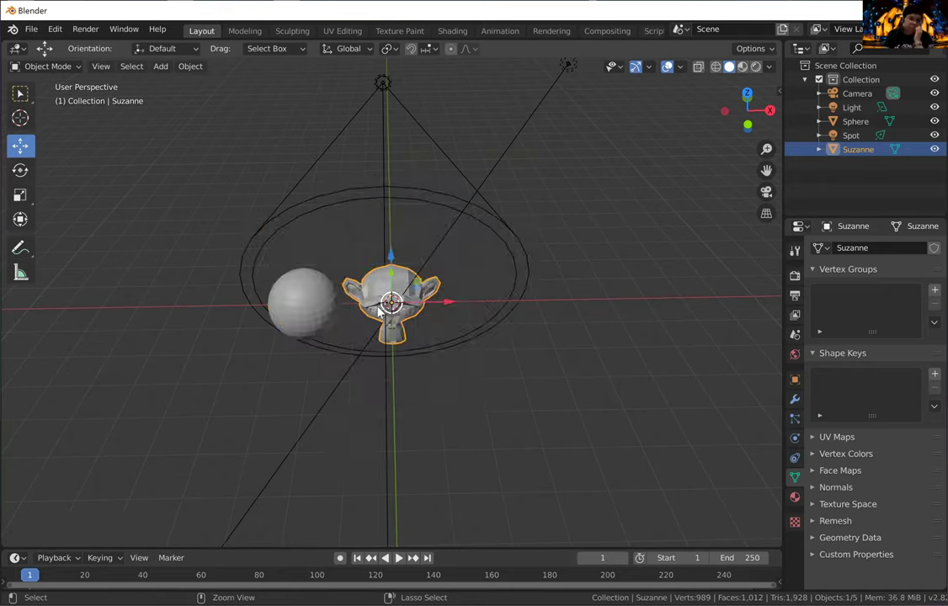
{"action": "key", "text": "ctrl+z"}
{"action": "key", "text": "ctrl+z"}
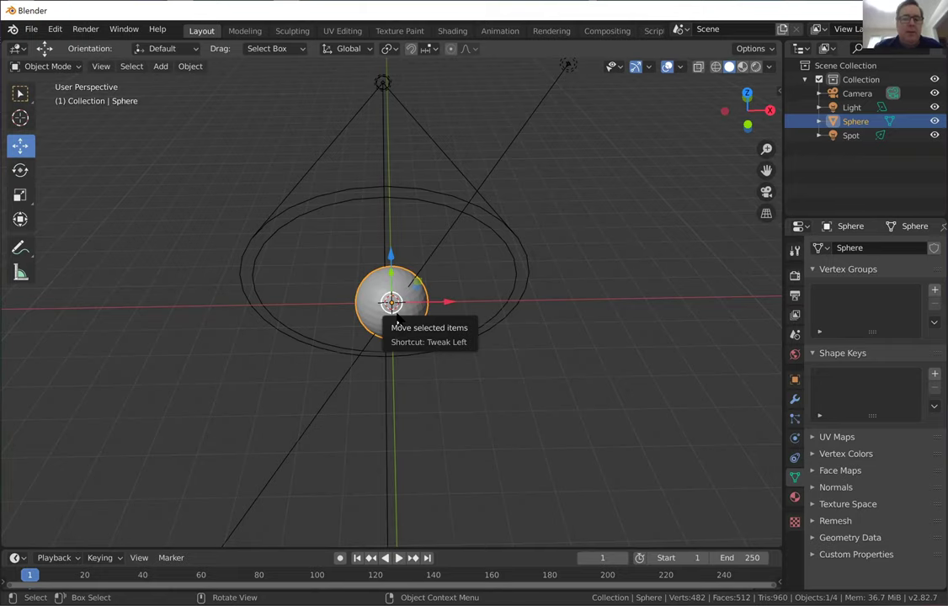
Copy and paste the sphere to create a duplicate, Sphere.001.
{"action": "scroll", "coordinate": [450, 284], "scroll_direction": "up", "scroll_amount": 1}
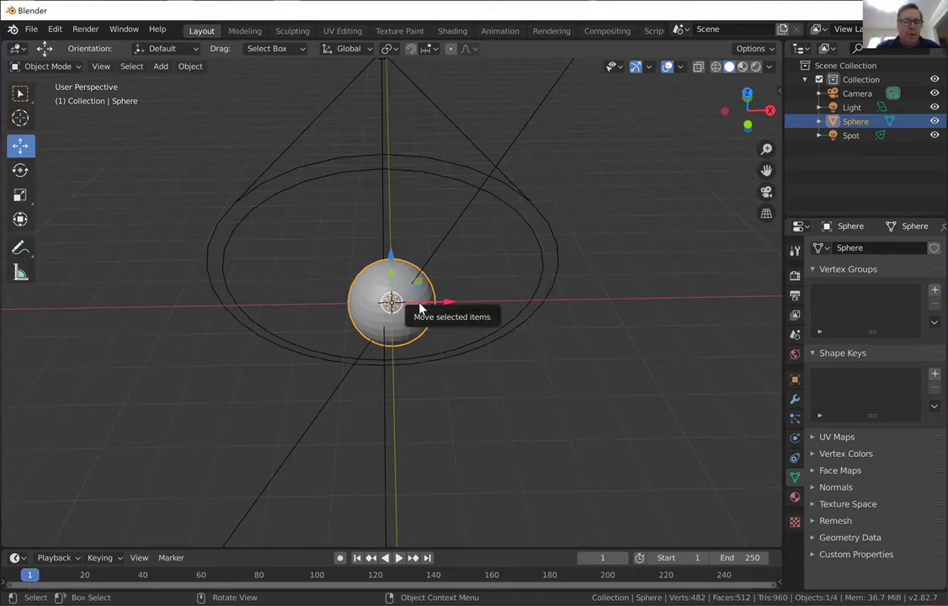
{"action": "key", "text": "ctrl"}
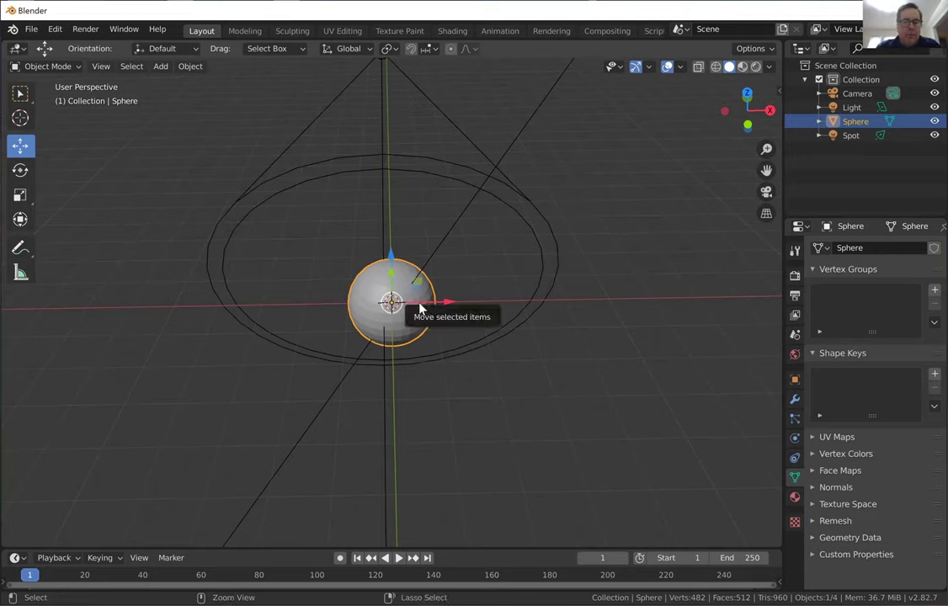
{"action": "key", "text": "ctrl+c"}
{"action": "key", "text": "ctrl+v"}
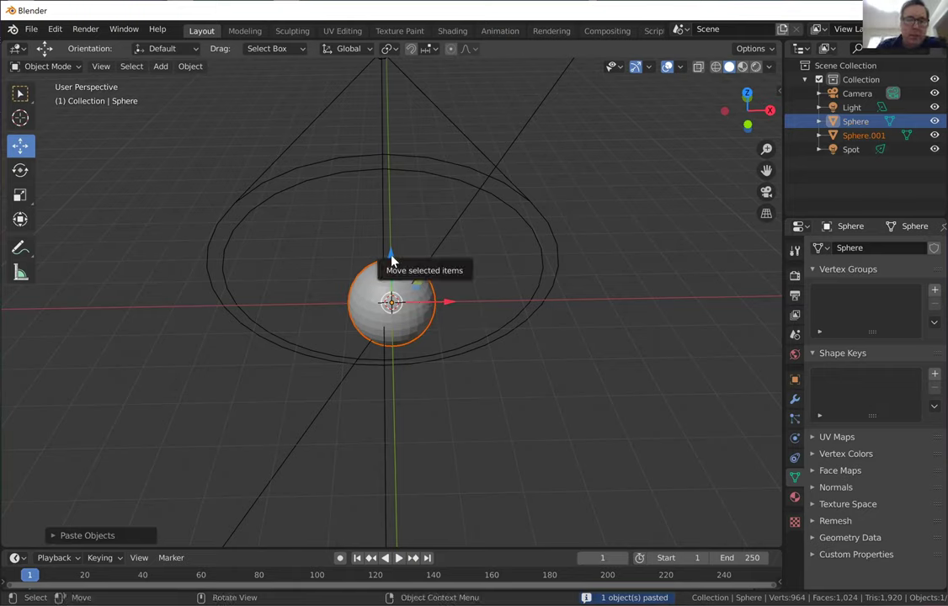
Raise the pasted sphere about 1.4 m along Z, stacking it above the original.
{"action": "left_click_drag", "start_coordinate": [391, 261], "coordinate": [390, 199]}
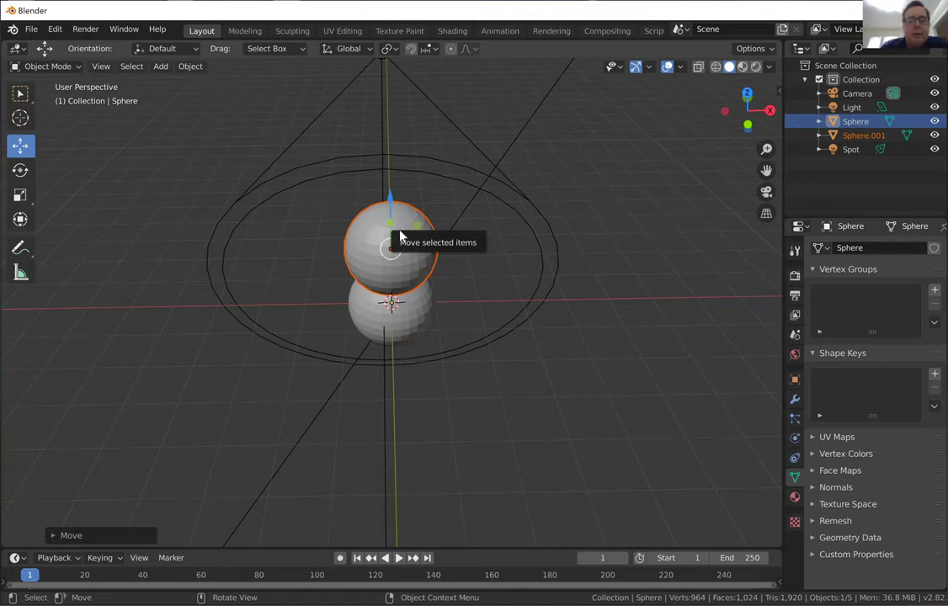
{"action": "scroll", "coordinate": [530, 196], "scroll_direction": "down", "scroll_amount": 1}
{"action": "middle_click_drag", "start_coordinate": [525, 194], "coordinate": [449, 239]}
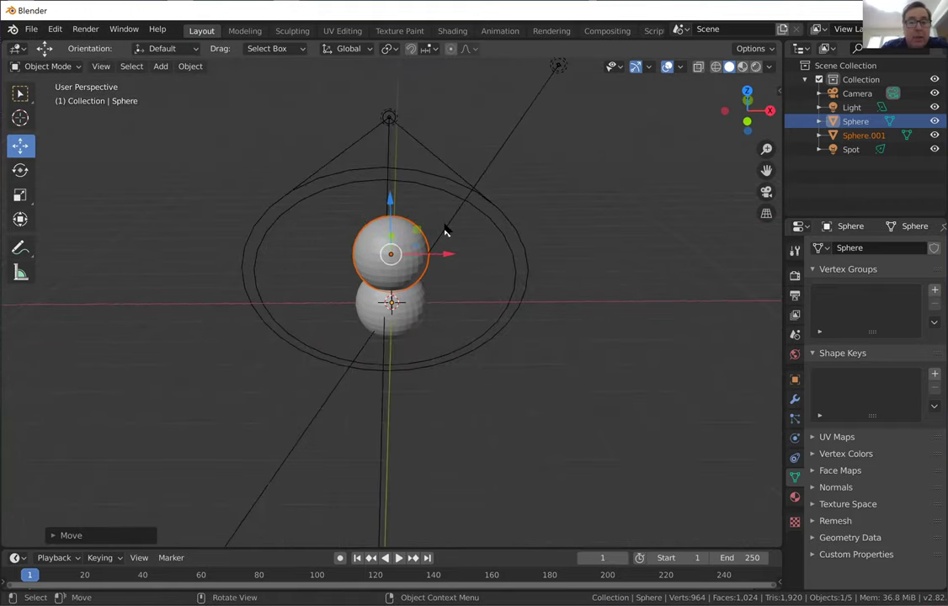
{"action": "scroll", "coordinate": [446, 231], "scroll_direction": "up", "scroll_amount": 2}
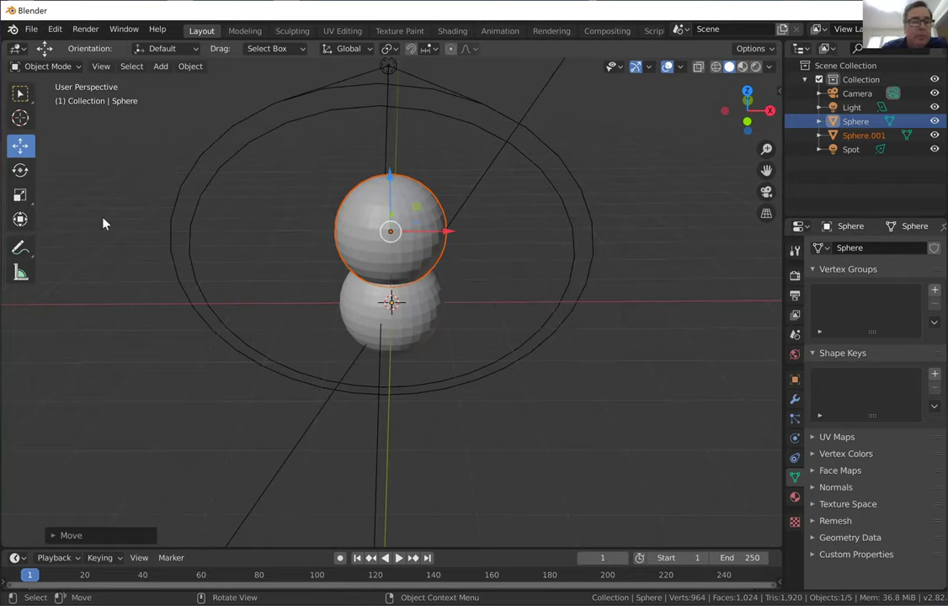
Shrink the upper sphere to about 0.76 scale with the Scale tool.
{"action": "left_click", "coordinate": [21, 196]}
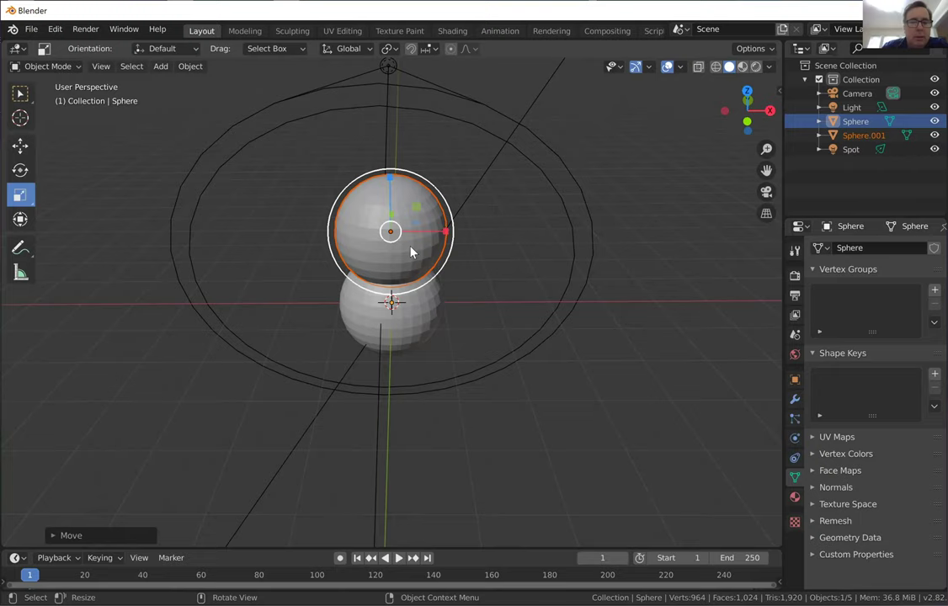
{"action": "mouse_move", "coordinate": [413, 251]}
{"action": "left_mouse_down"}
{"action": "mouse_move", "coordinate": [390, 251]}
{"action": "mouse_move", "coordinate": [413, 249]}
{"action": "left_mouse_up"}
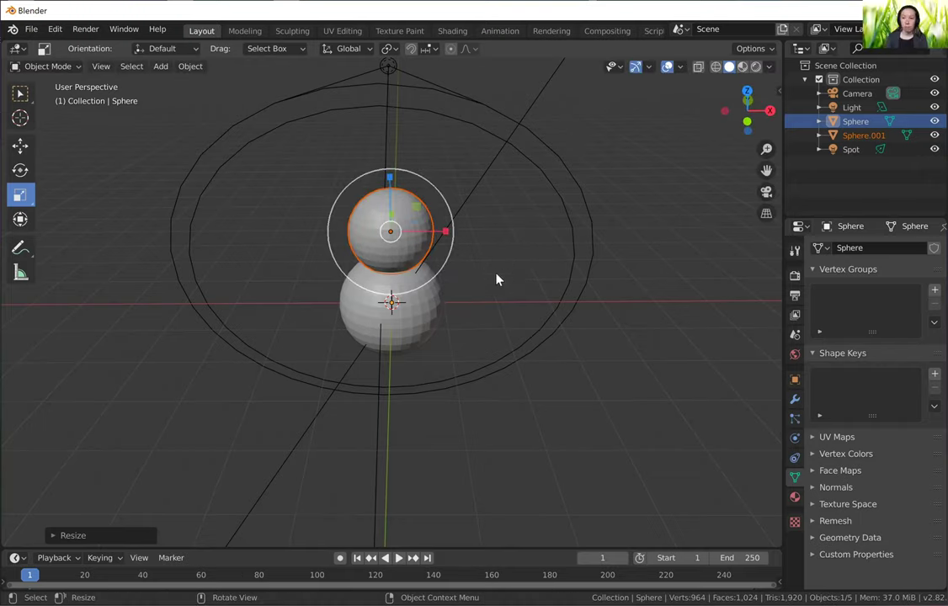
{"action": "left_click", "coordinate": [100, 192]}
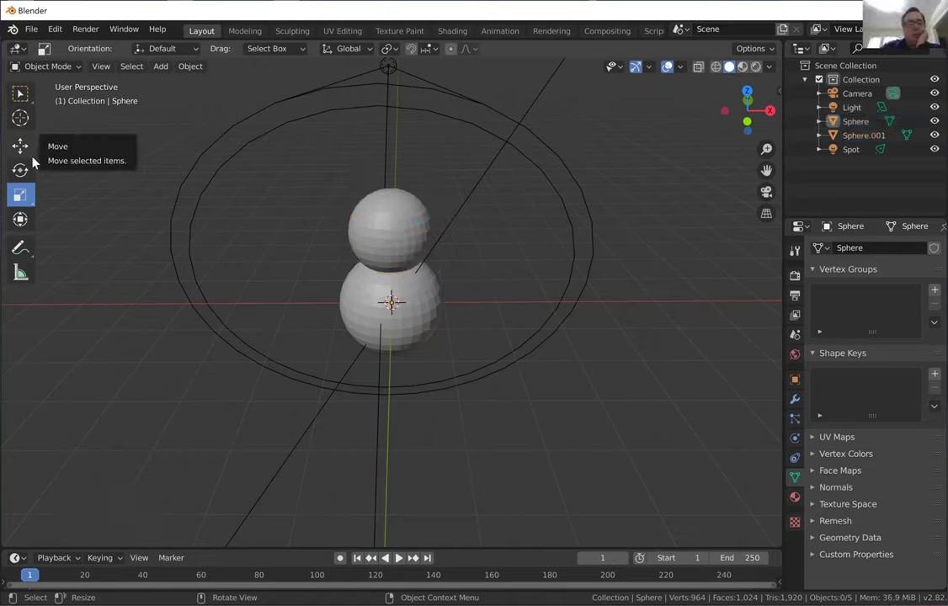
Reselect Sphere.001 and copy-paste it to make a third sphere.
{"action": "left_click", "coordinate": [394, 240]}
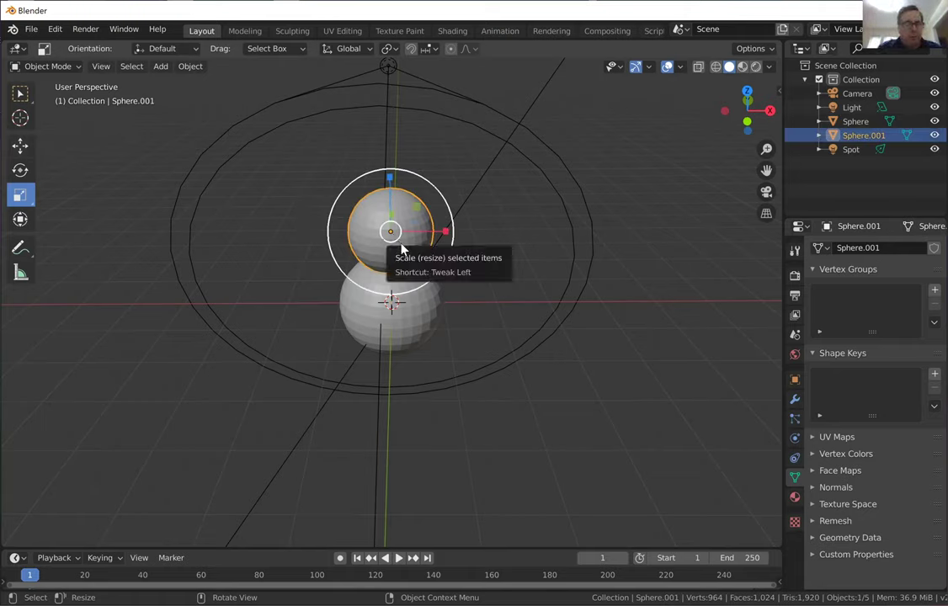
{"action": "key", "text": "ctrl+c"}
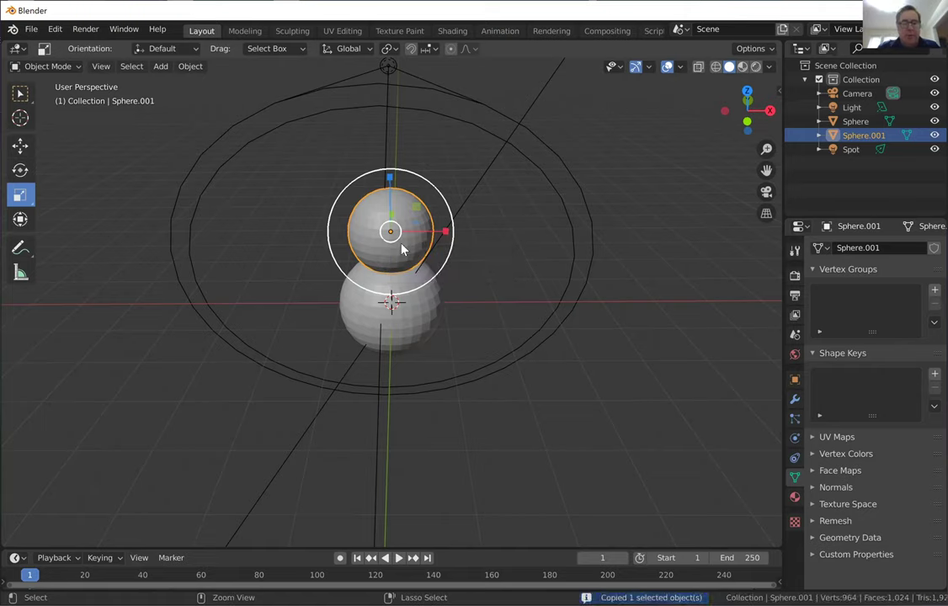
{"action": "key", "text": "ctrl+v"}
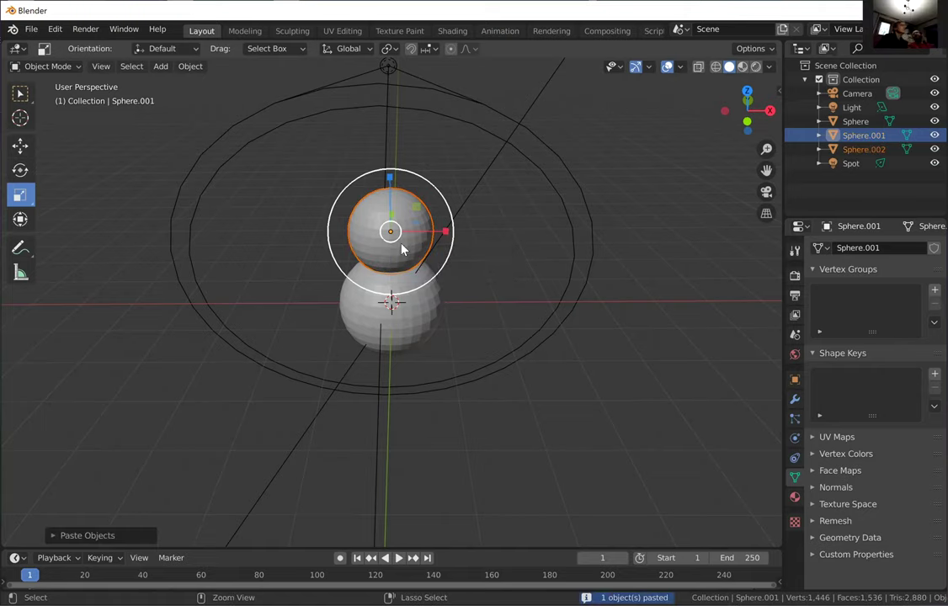
Raise the third sphere on Z, shrink it to 0.94 scale, and lower it onto the middle sphere.
{"action": "left_click", "coordinate": [28, 147]}
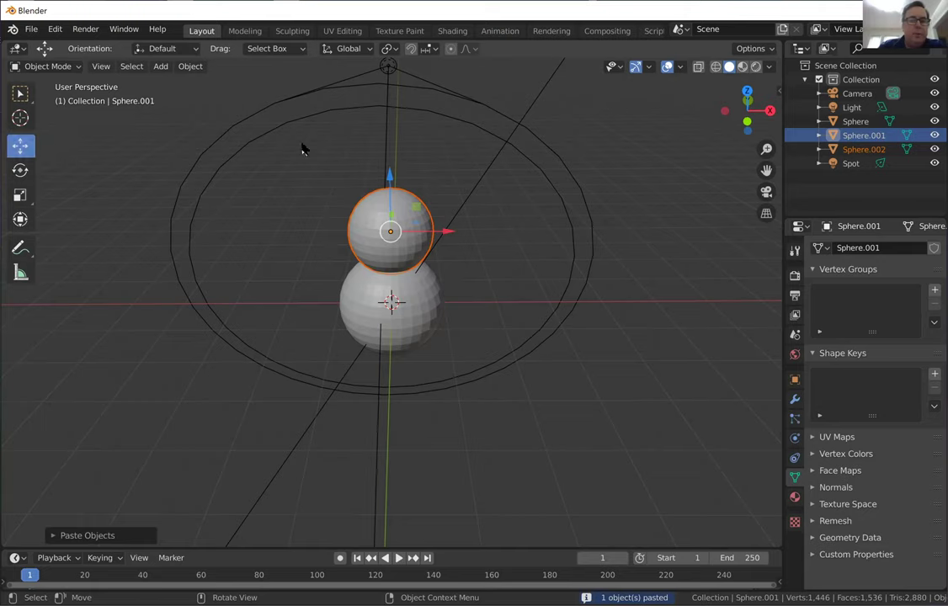
{"action": "left_click_drag", "start_coordinate": [388, 174], "coordinate": [387, 68]}
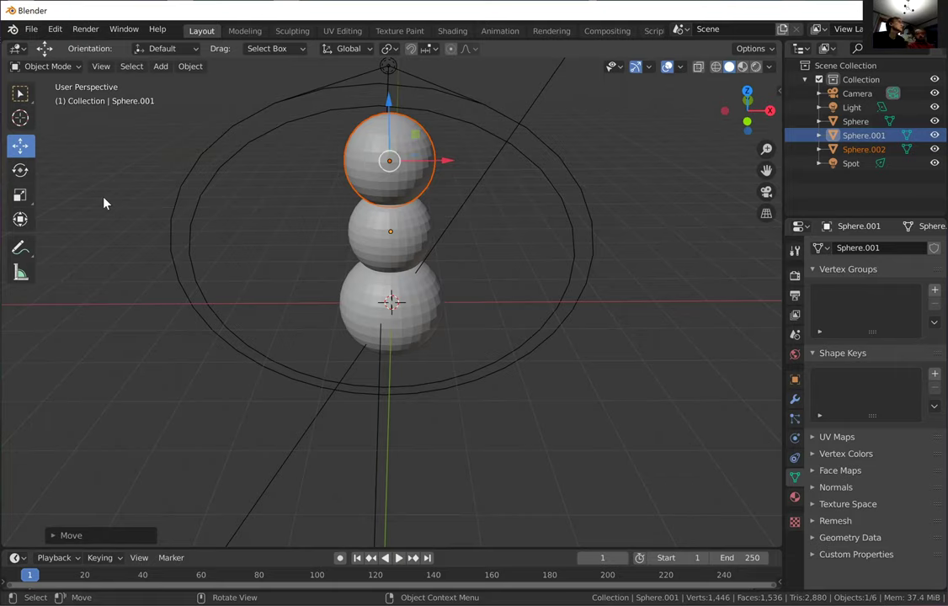
{"action": "left_click", "coordinate": [16, 197]}
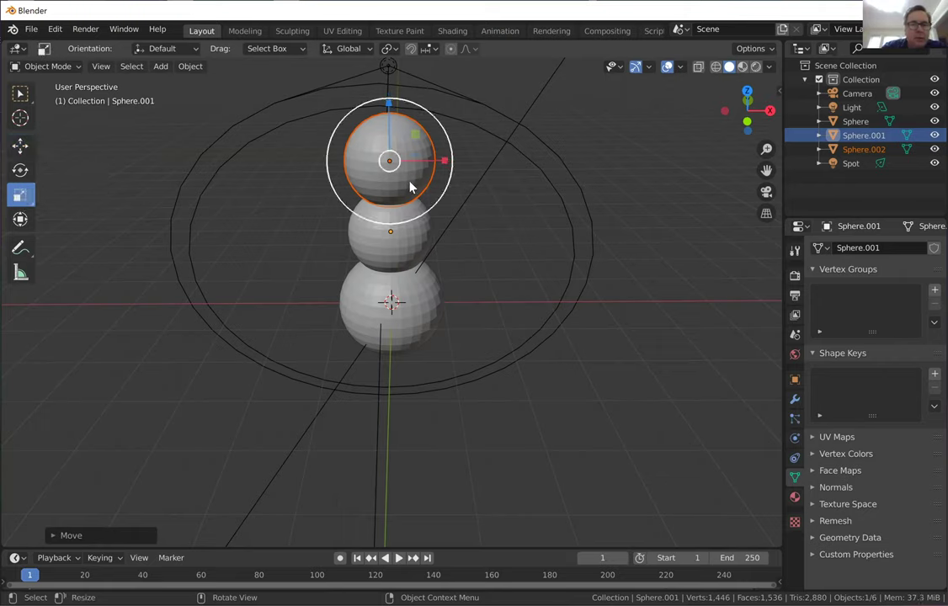
{"action": "key", "text": "s"}
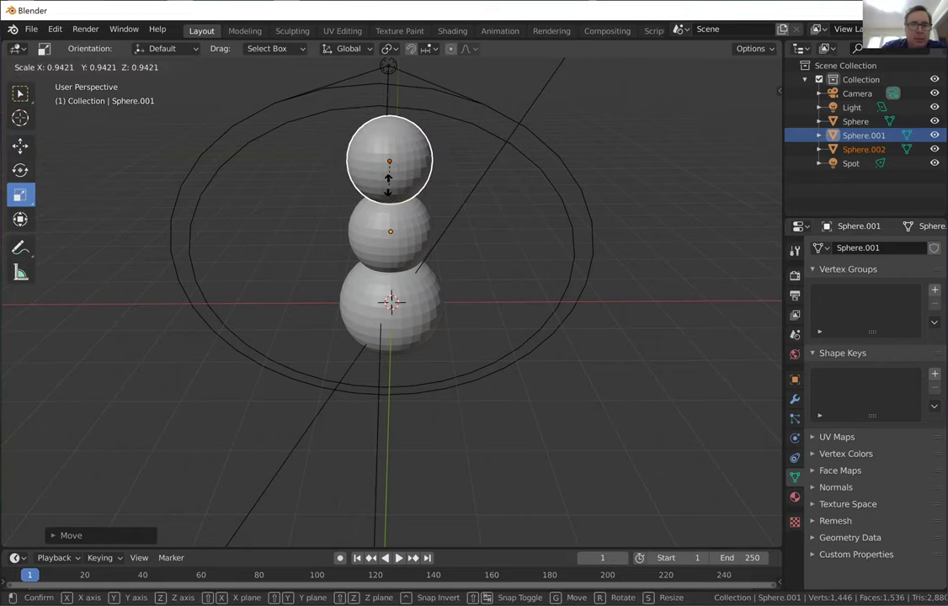
{"action": "left_click", "coordinate": [389, 170]}
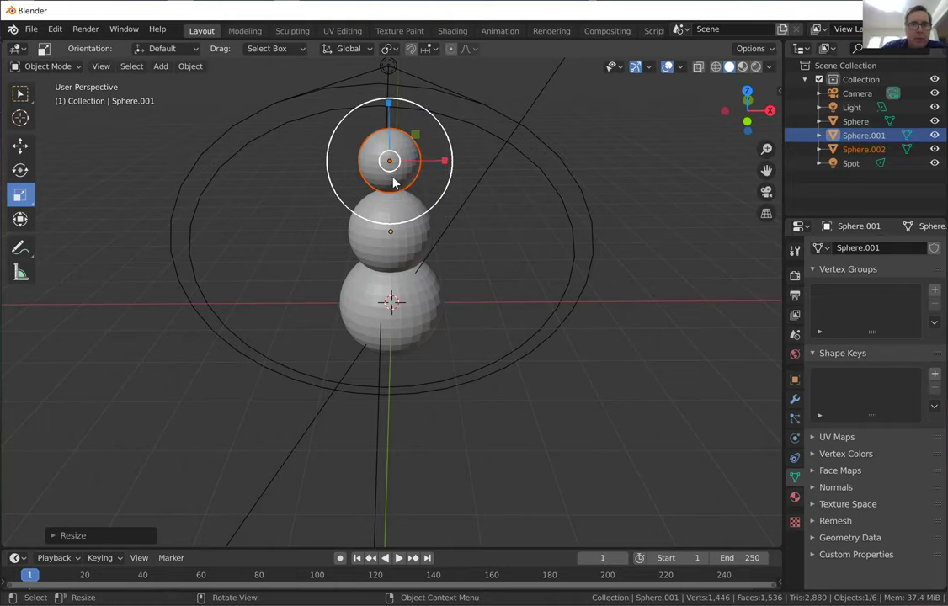
{"action": "left_click", "coordinate": [21, 145]}
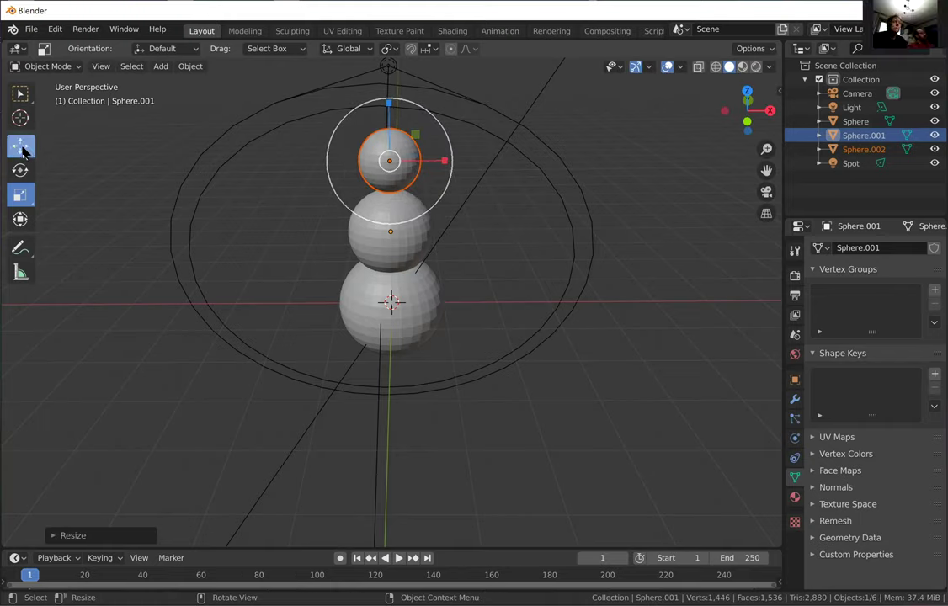
{"action": "left_click_drag", "start_coordinate": [388, 105], "coordinate": [389, 116]}
{"action": "left_click", "coordinate": [477, 205]}
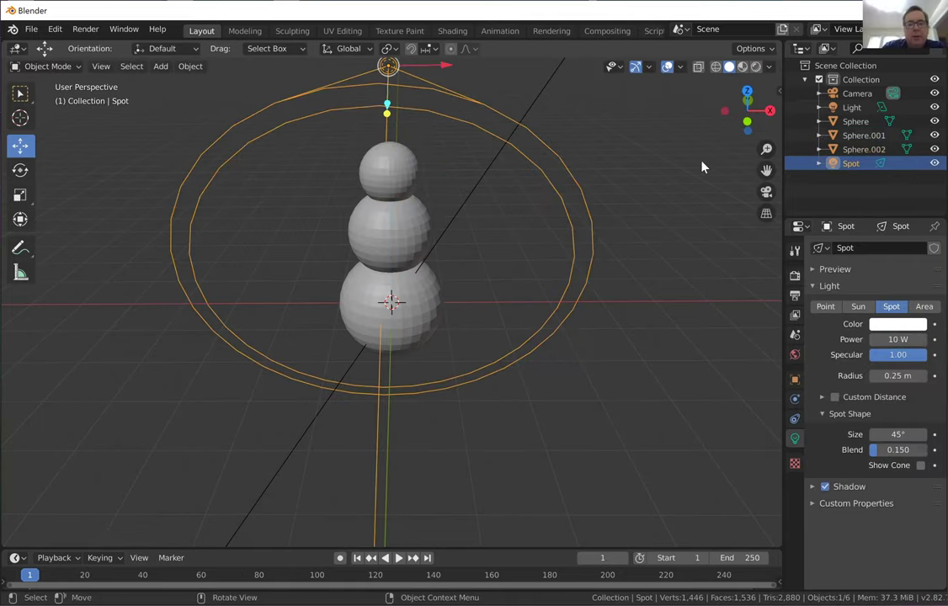
Render a still image of the snowman scene with Render Image (F12).
{"action": "left_click", "coordinate": [645, 243]}
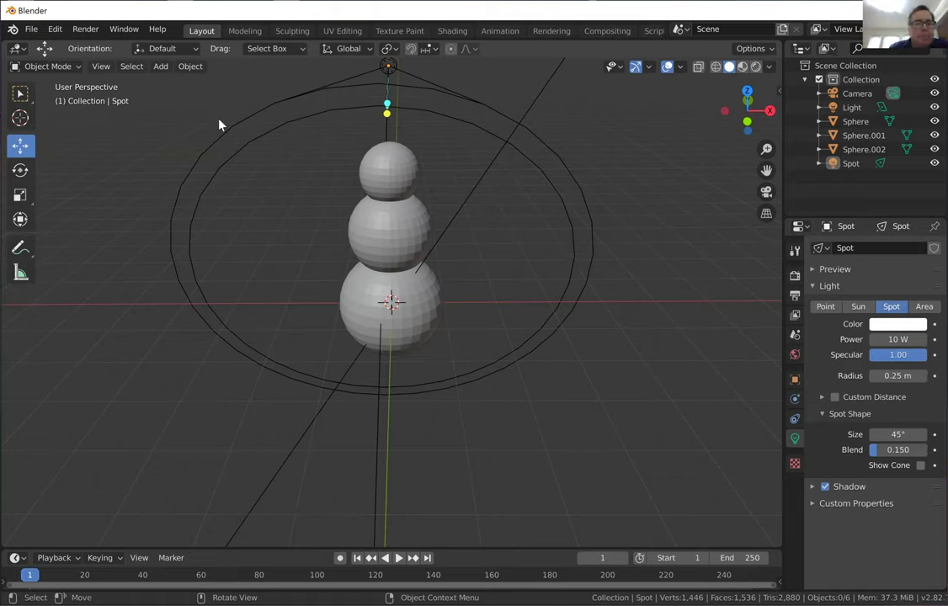
{"action": "left_click", "coordinate": [93, 32]}
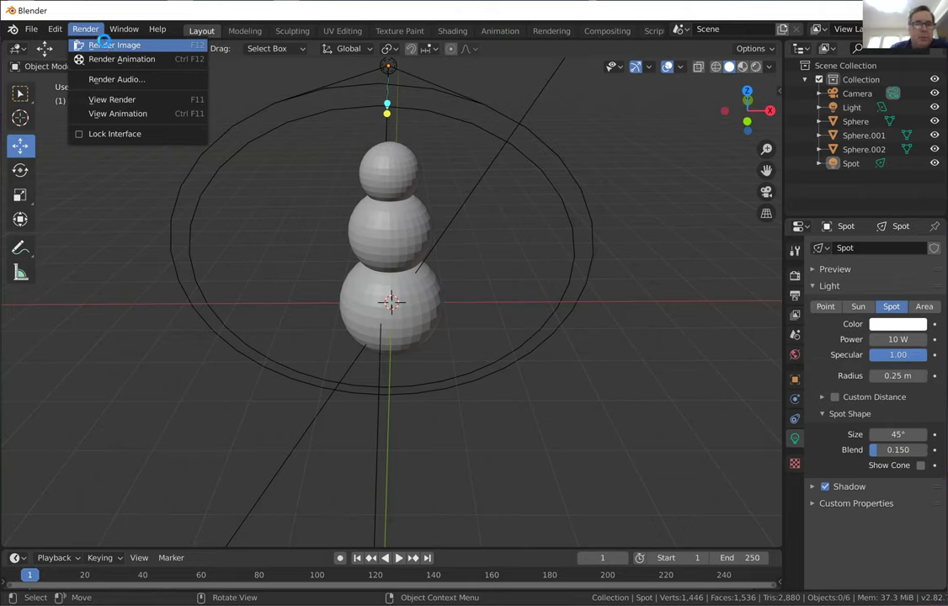
{"action": "left_click", "coordinate": [105, 45]}
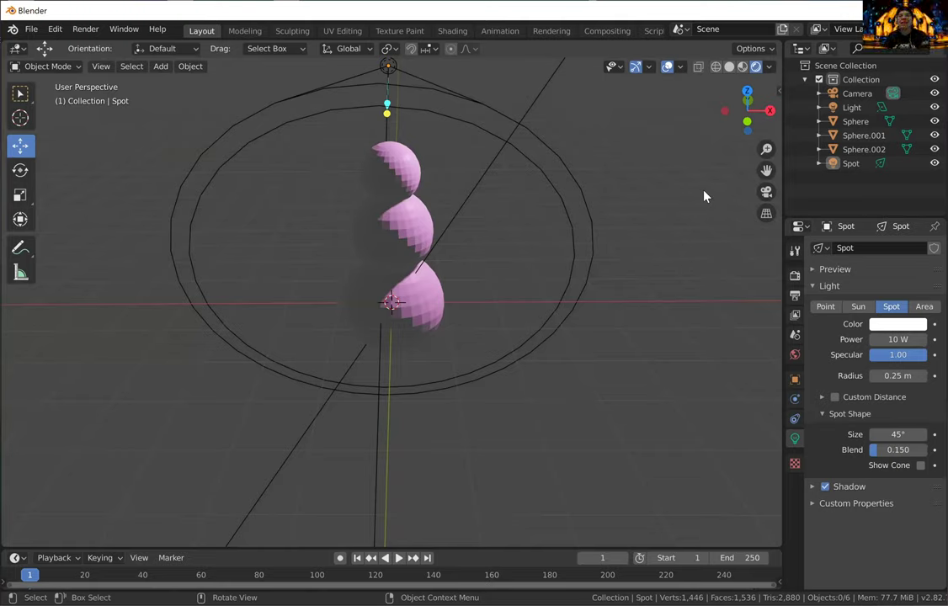
Inspect the pink 1000 W area light's properties, then select the top sphere Sphere.002.
{"action": "left_click", "coordinate": [854, 108]}
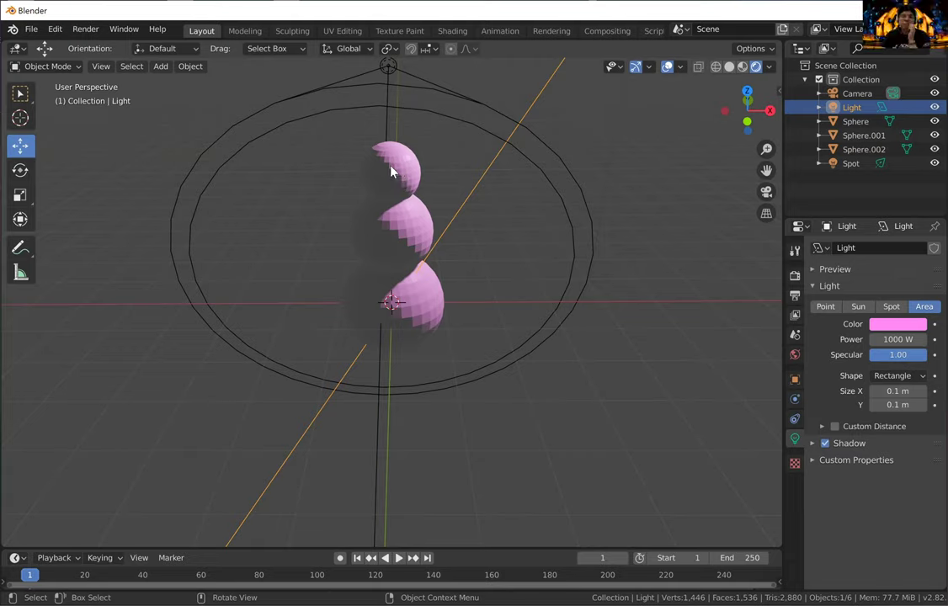
{"action": "left_click", "coordinate": [412, 231]}
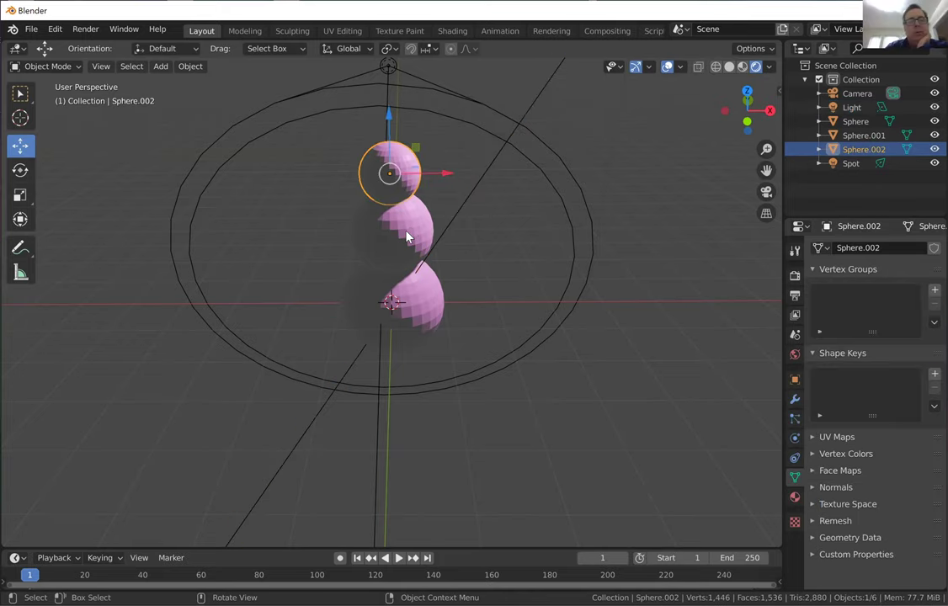
Apply Shade Smooth to the top, middle and bottom spheres, then deselect everything.
{"action": "right_click", "coordinate": [593, 146]}
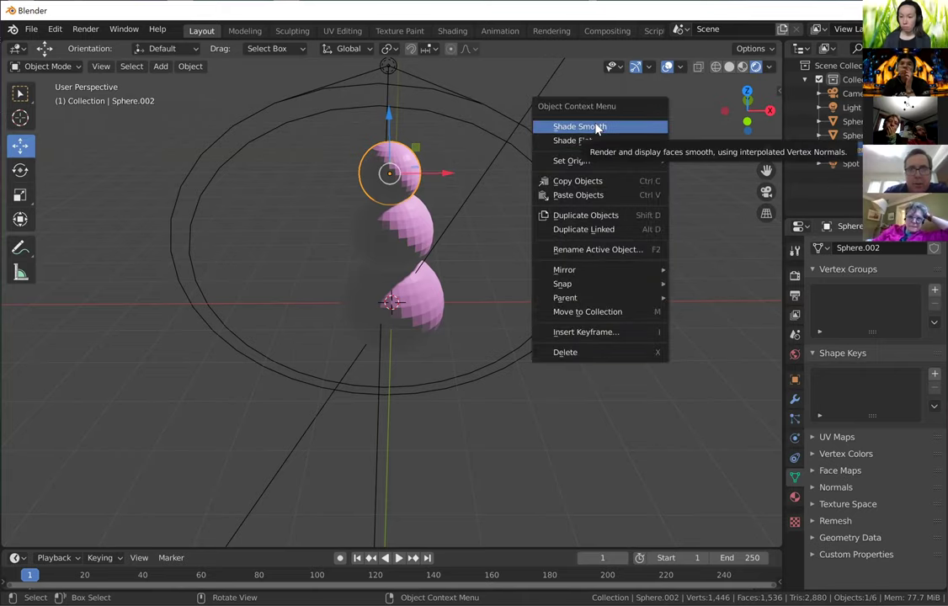
{"action": "left_click", "coordinate": [596, 127]}
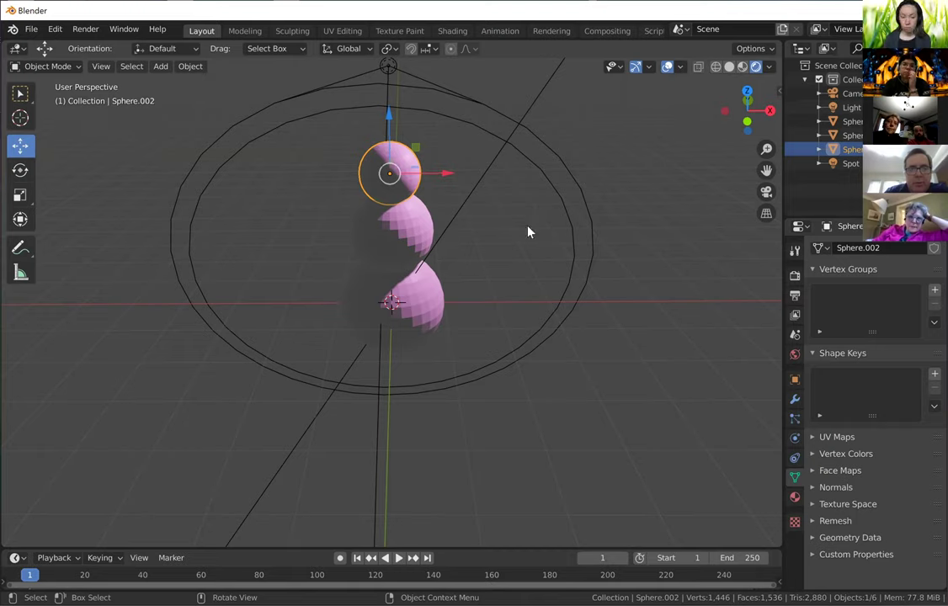
{"action": "left_click", "coordinate": [414, 235]}
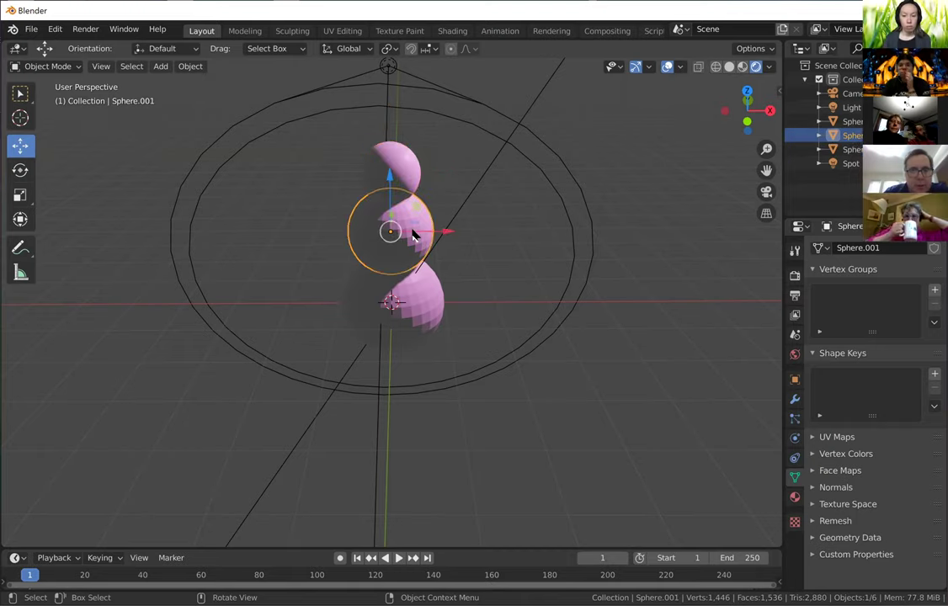
{"action": "right_click", "coordinate": [413, 236]}
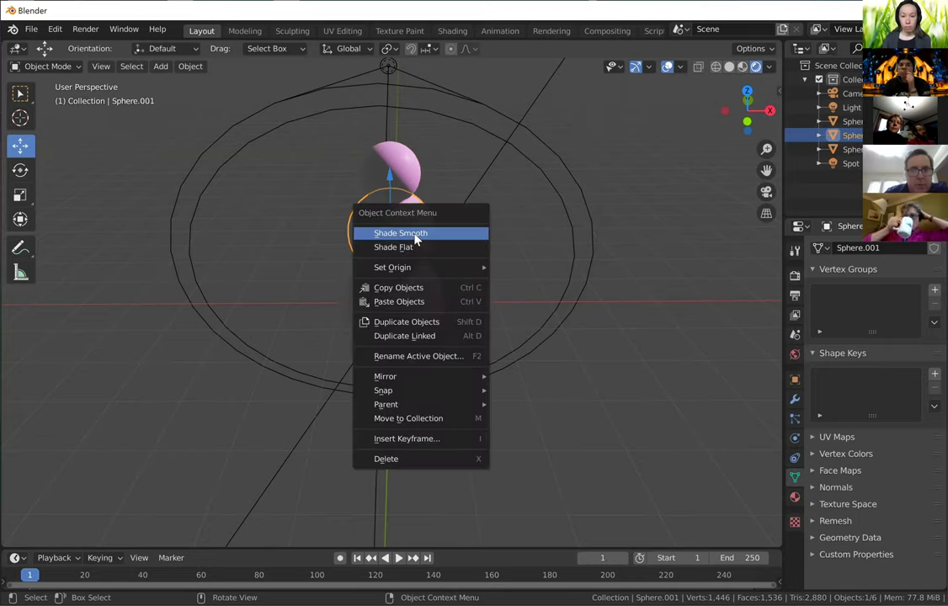
{"action": "left_click", "coordinate": [415, 236]}
{"action": "left_click", "coordinate": [427, 305]}
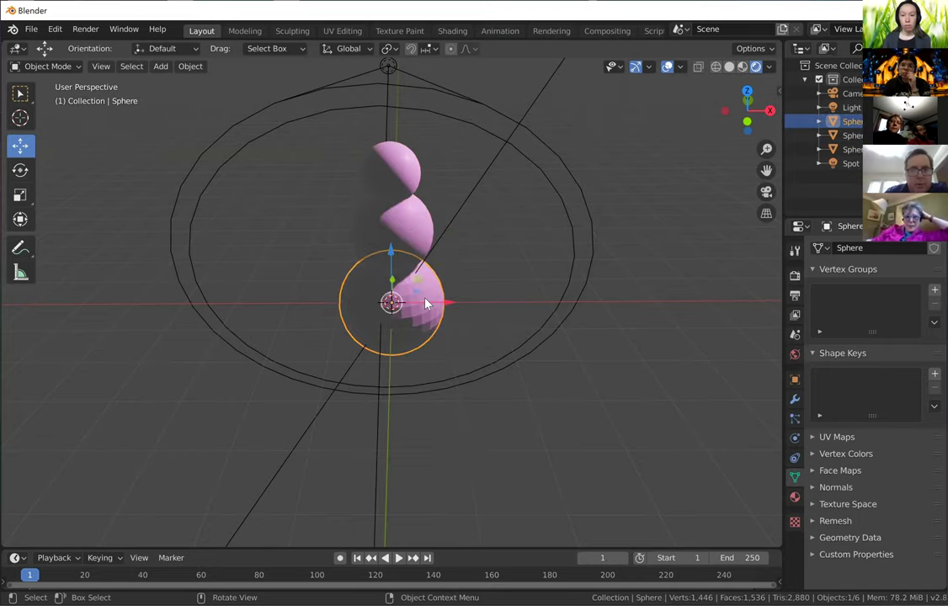
{"action": "right_click", "coordinate": [425, 291]}
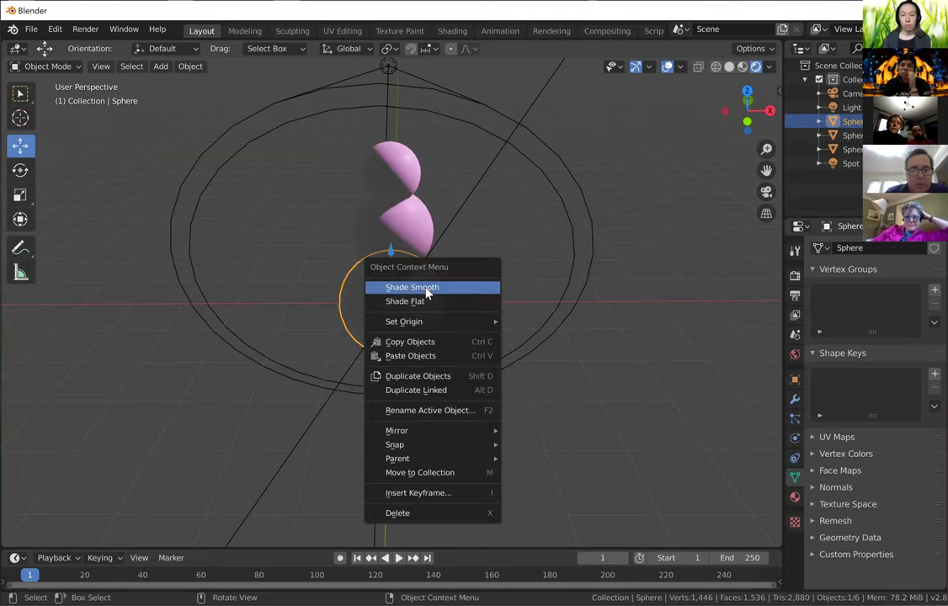
{"action": "left_click", "coordinate": [425, 289]}
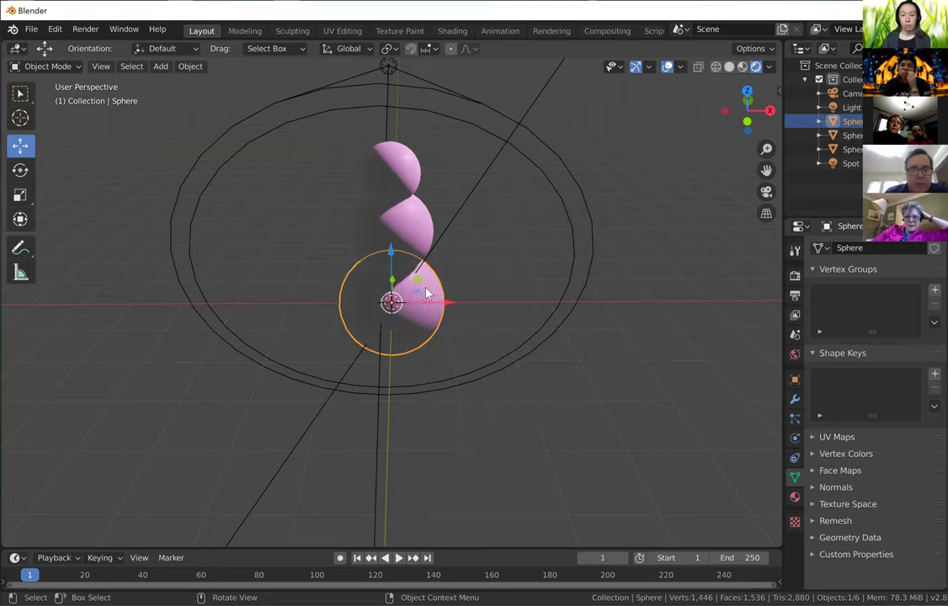
{"action": "left_click", "coordinate": [507, 270]}
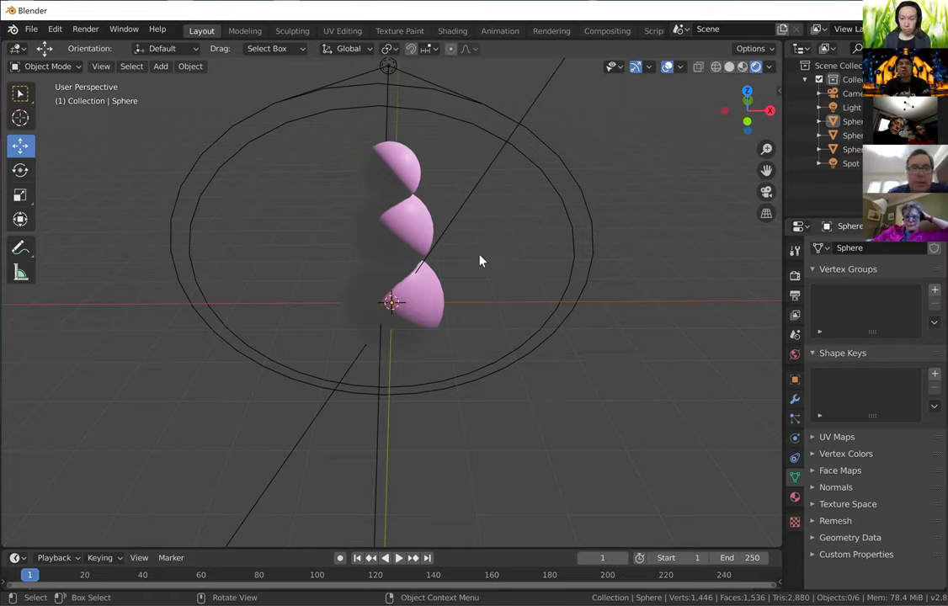
{"action": "left_click", "coordinate": [31, 31]}
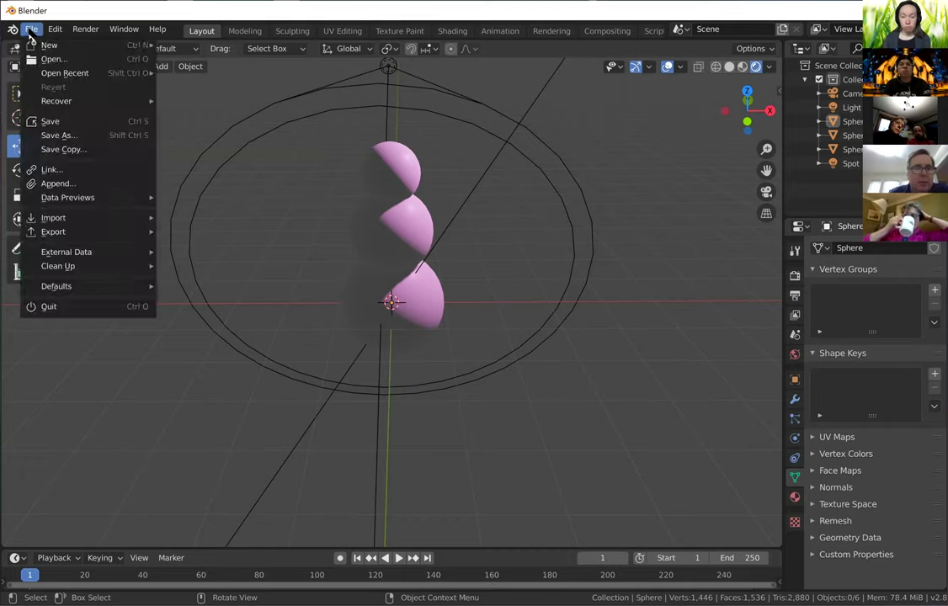
{"action": "left_click", "coordinate": [64, 143]}
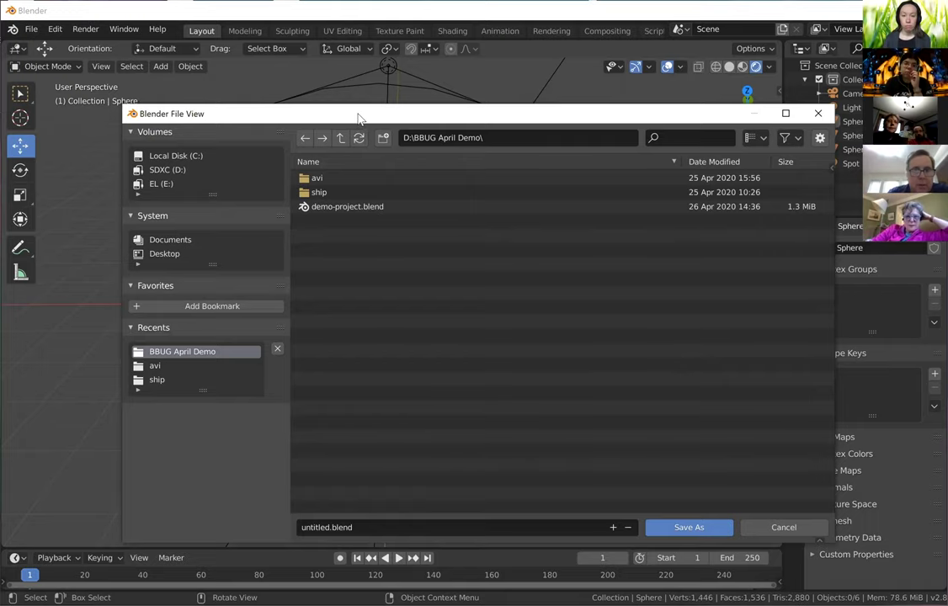
{"action": "left_click_drag", "start_coordinate": [358, 118], "coordinate": [328, 127]}
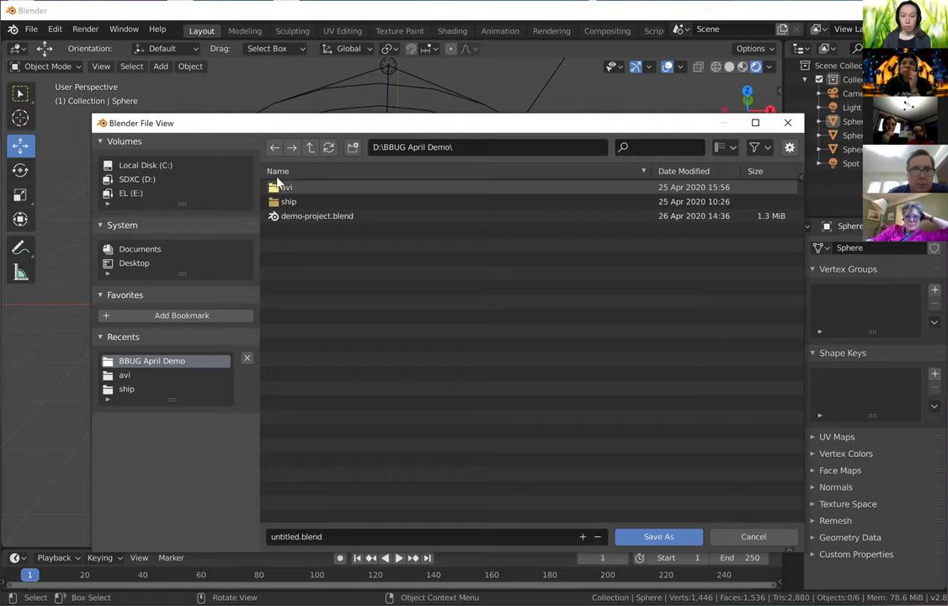
{"action": "left_click", "coordinate": [323, 537]}
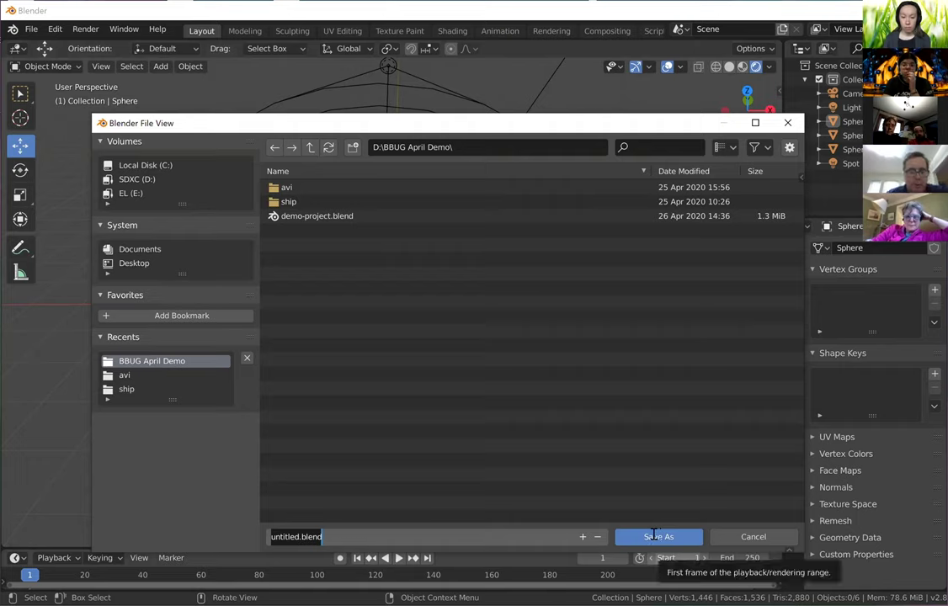
{"action": "type", "text": "snowman"}
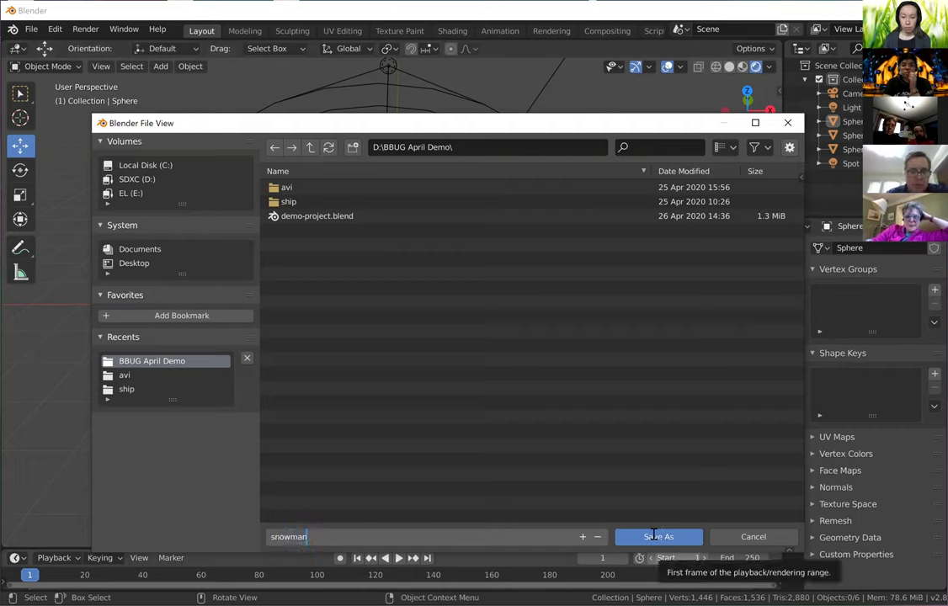
{"action": "left_click", "coordinate": [727, 543]}
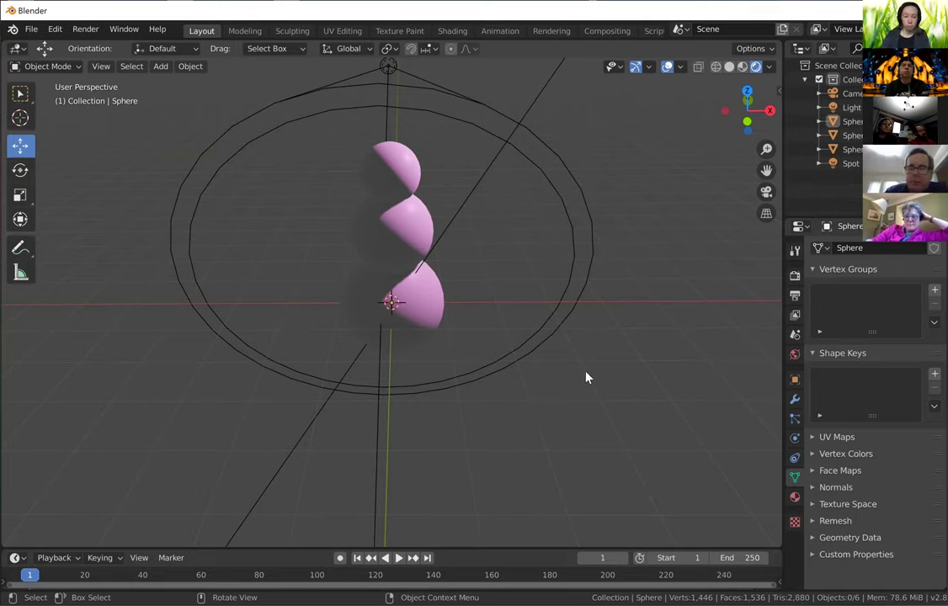
Move the camera to frame the whole snowman, then enable and expand its Background Images.
{"action": "left_click", "coordinate": [764, 196]}
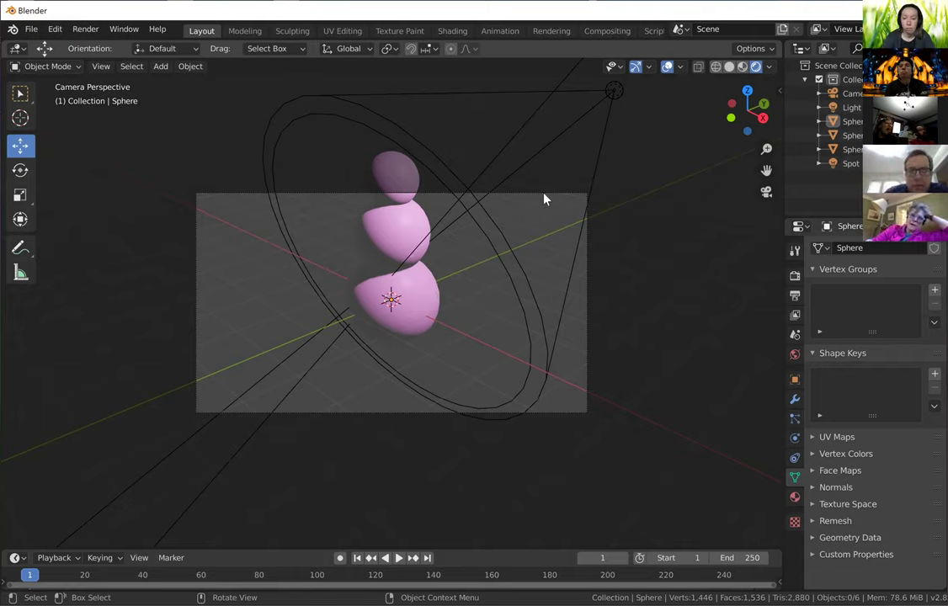
{"action": "left_click", "coordinate": [531, 238]}
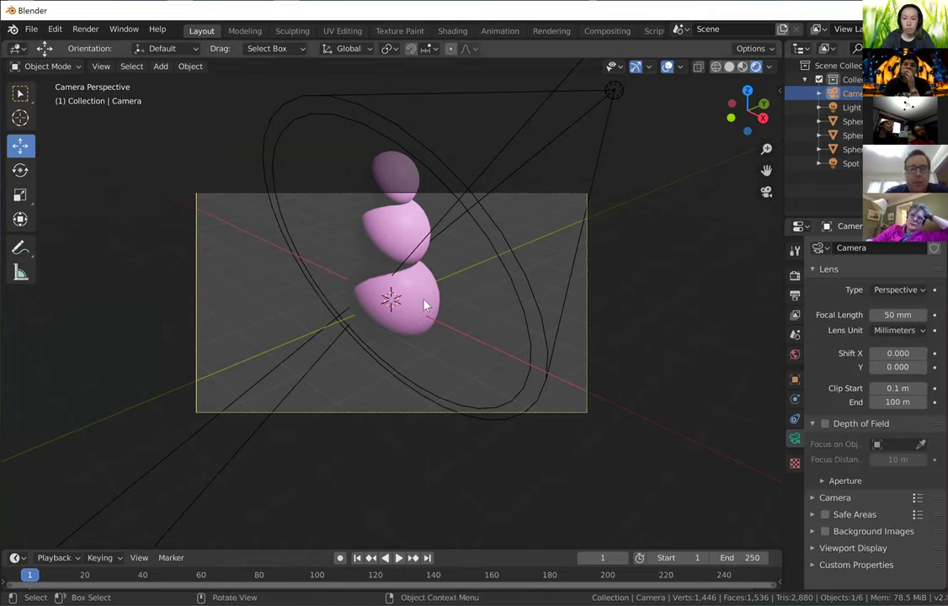
{"action": "key", "text": "g"}
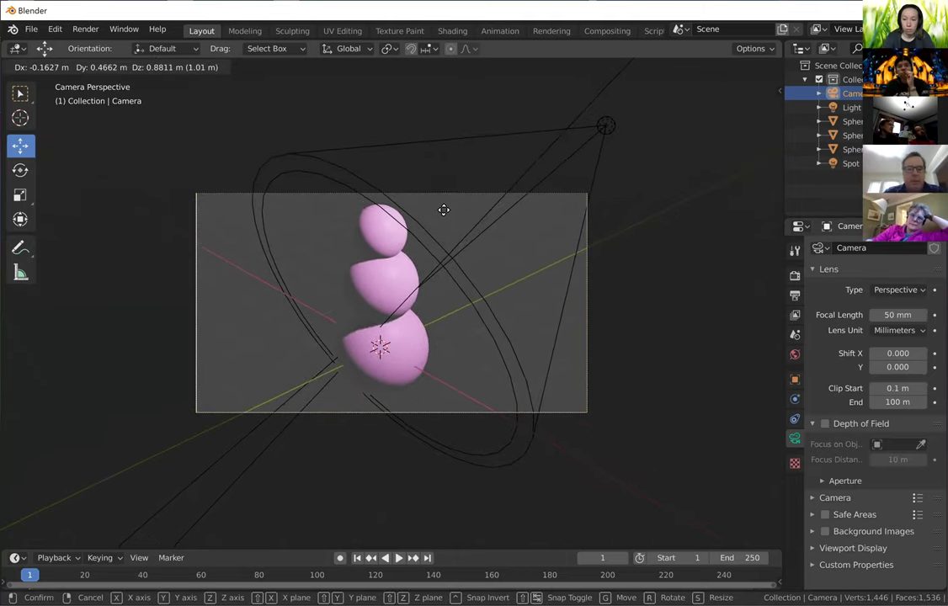
{"action": "left_click", "coordinate": [445, 223]}
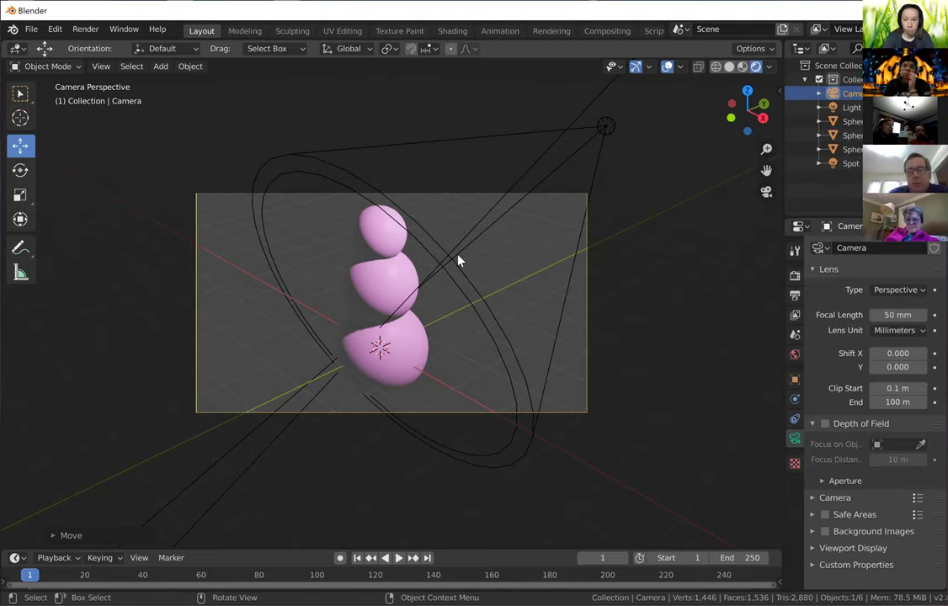
{"action": "left_click", "coordinate": [825, 533]}
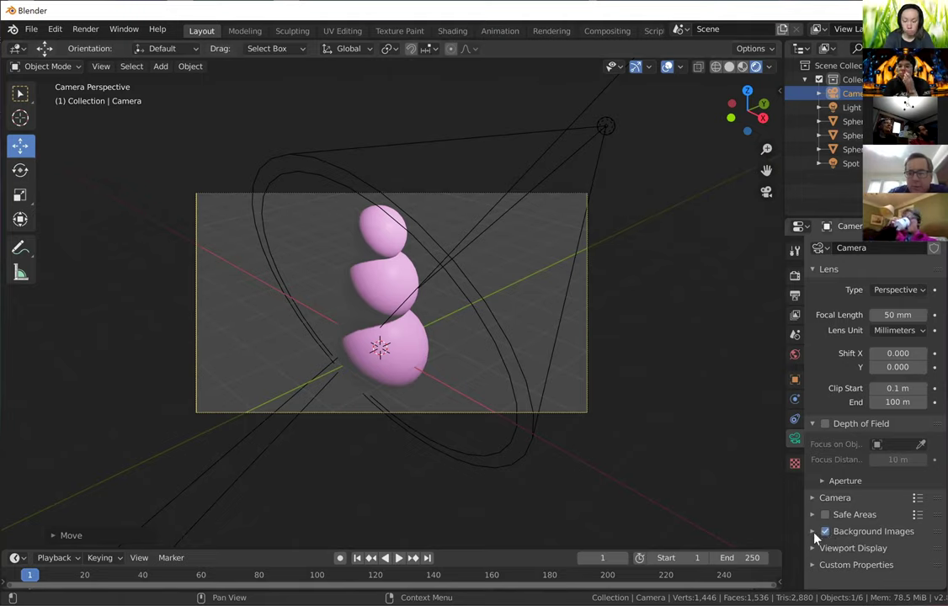
{"action": "left_click", "coordinate": [813, 532]}
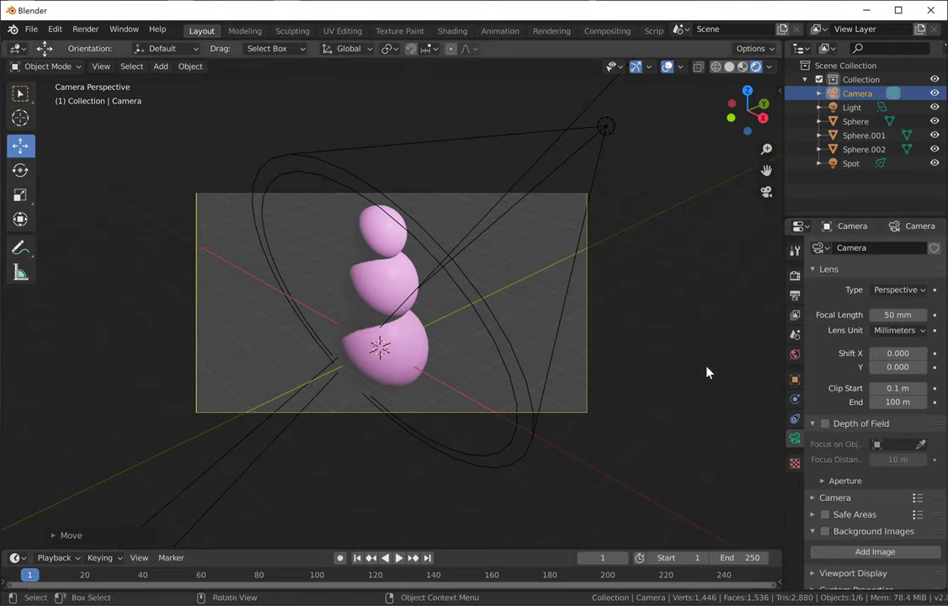
Leave the camera view and set the middle sphere back to flat shading.
{"action": "left_click", "coordinate": [766, 192]}
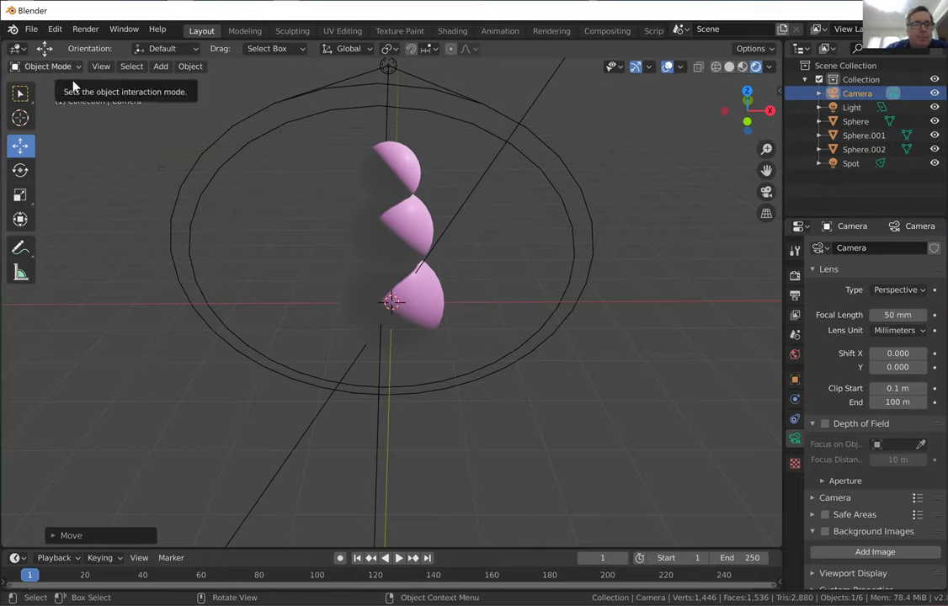
{"action": "left_click", "coordinate": [410, 245]}
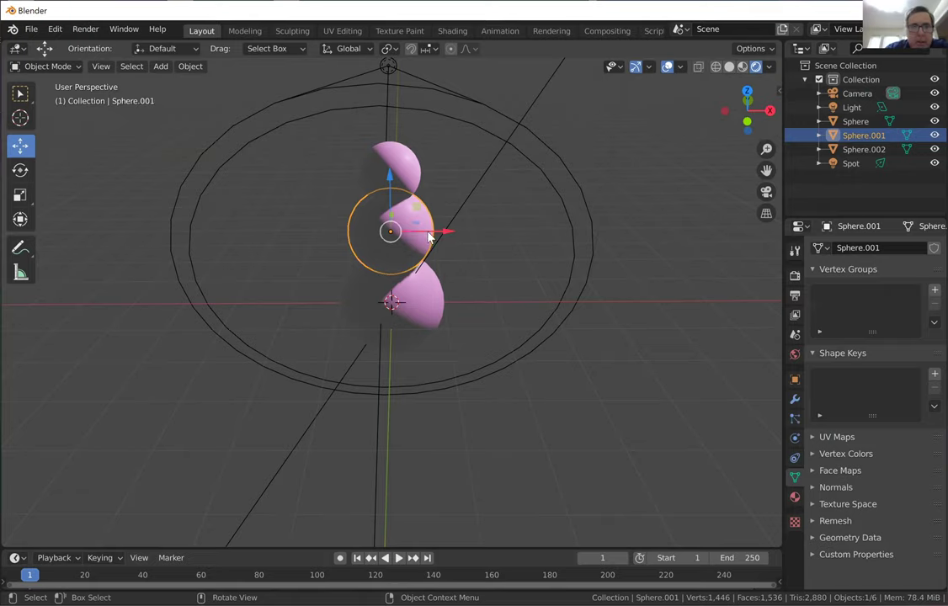
{"action": "right_click", "coordinate": [490, 226]}
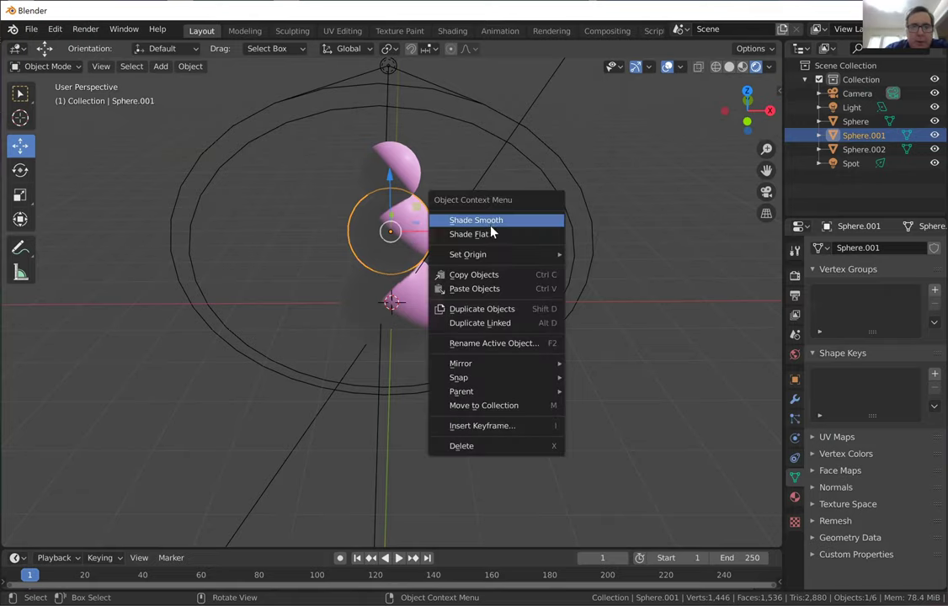
{"action": "left_click", "coordinate": [462, 234]}
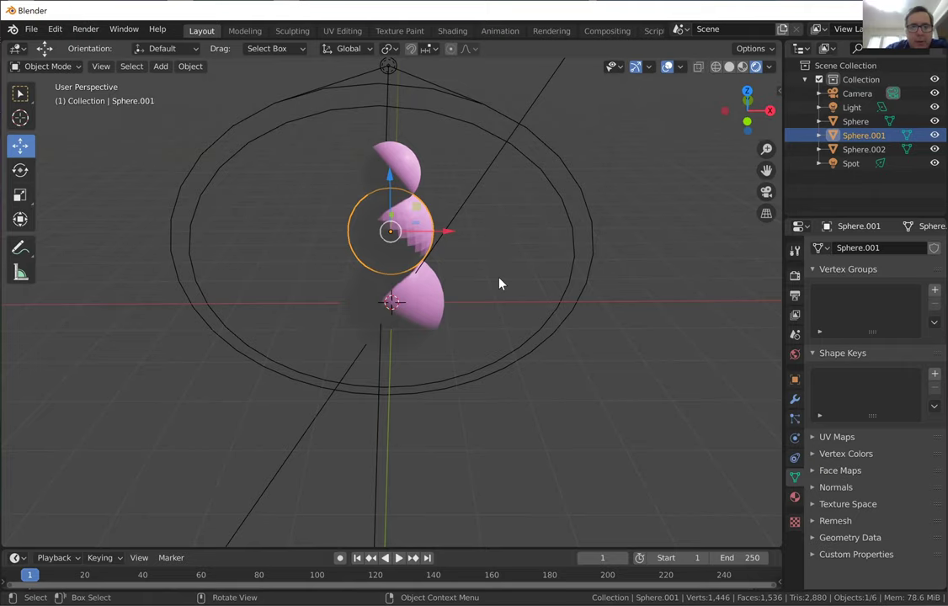
Switch Sphere.001 into Edit Mode to expose its 482 vertices and 512 faces.
{"action": "scroll", "coordinate": [499, 283], "scroll_direction": "up", "scroll_amount": 2}
{"action": "mouse_move", "coordinate": [557, 226]}
{"action": "middle_mouse_down"}
{"action": "mouse_move", "coordinate": [514, 254]}
{"action": "mouse_move", "coordinate": [488, 250]}
{"action": "mouse_move", "coordinate": [549, 236]}
{"action": "middle_mouse_up"}
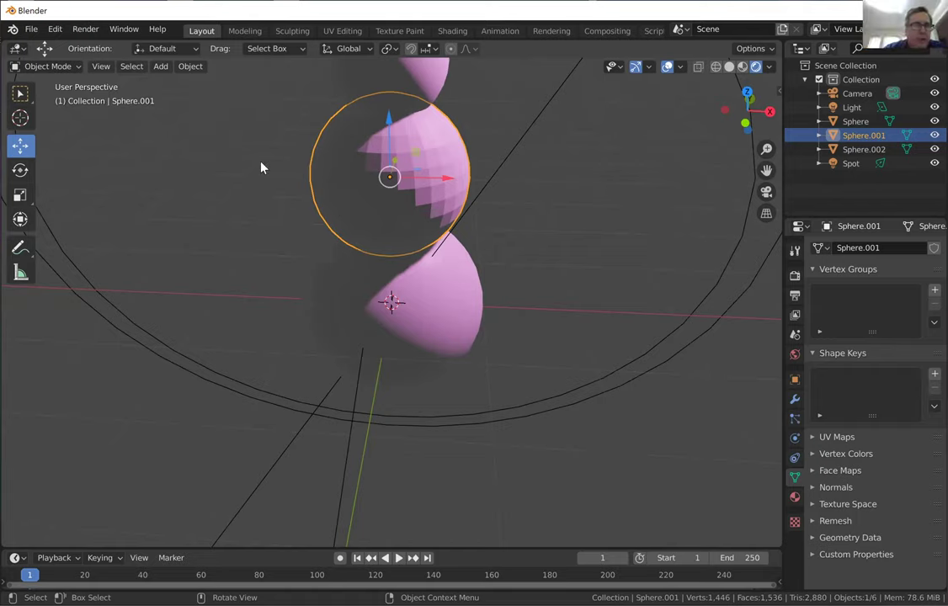
{"action": "left_click", "coordinate": [65, 62]}
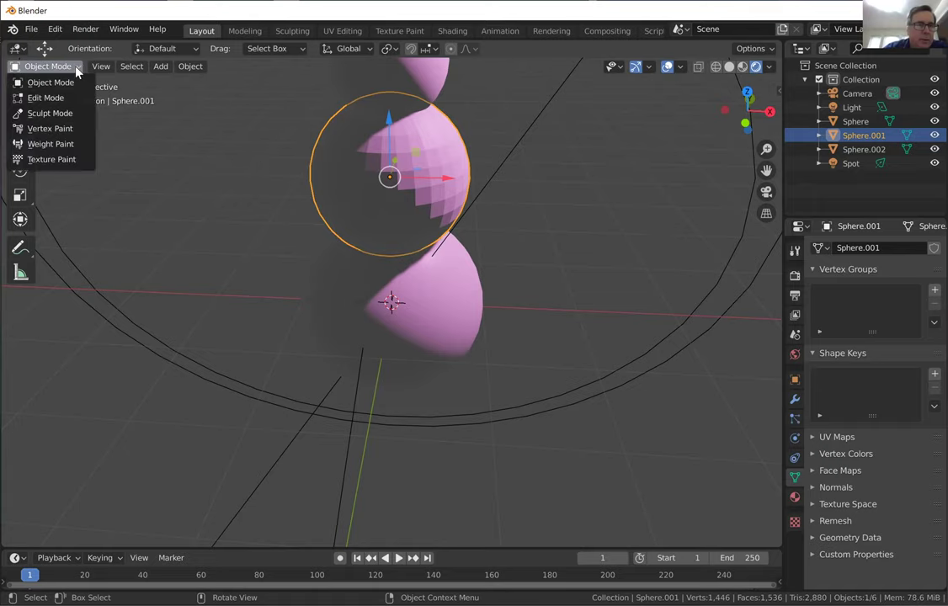
{"action": "left_click", "coordinate": [25, 99]}
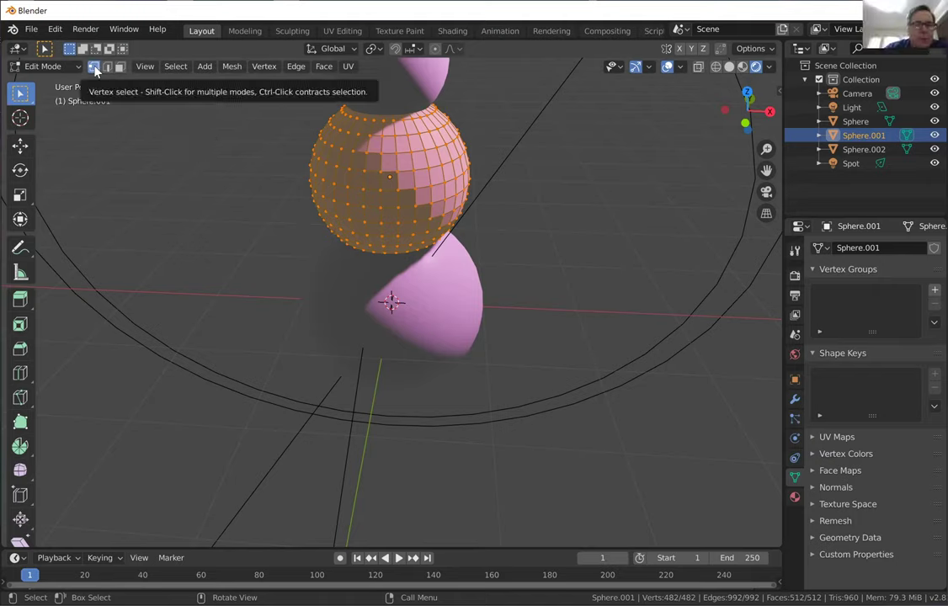
Pull one side vertex of Sphere.001 outward along X into a long beak-like spike.
{"action": "left_click", "coordinate": [448, 208]}
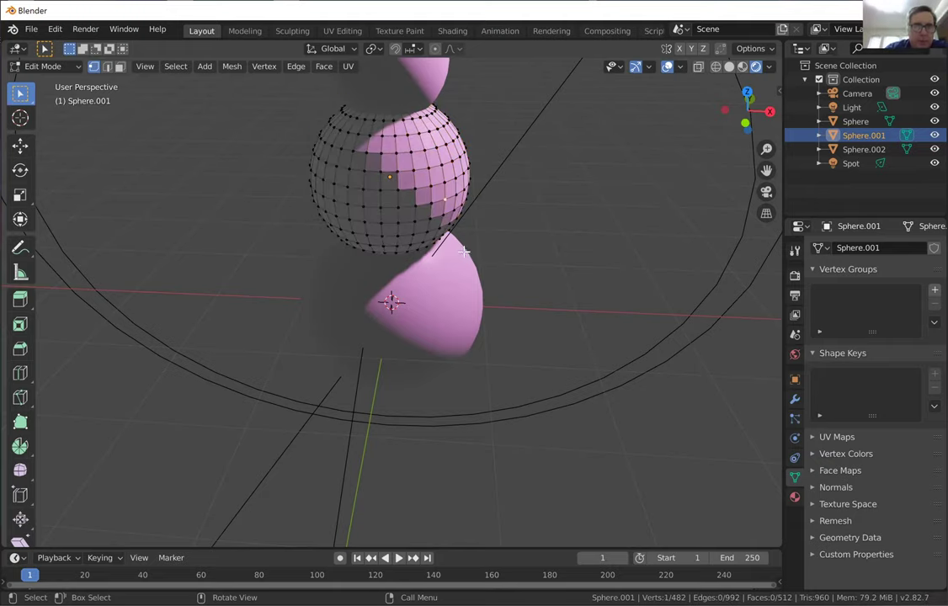
{"action": "left_click", "coordinate": [20, 146]}
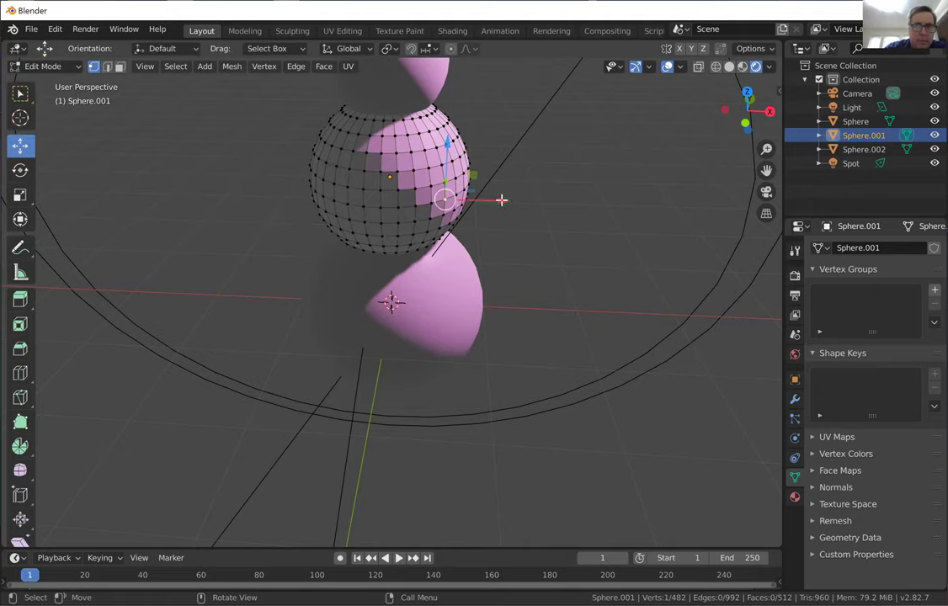
{"action": "left_click_drag", "start_coordinate": [510, 204], "coordinate": [548, 295]}
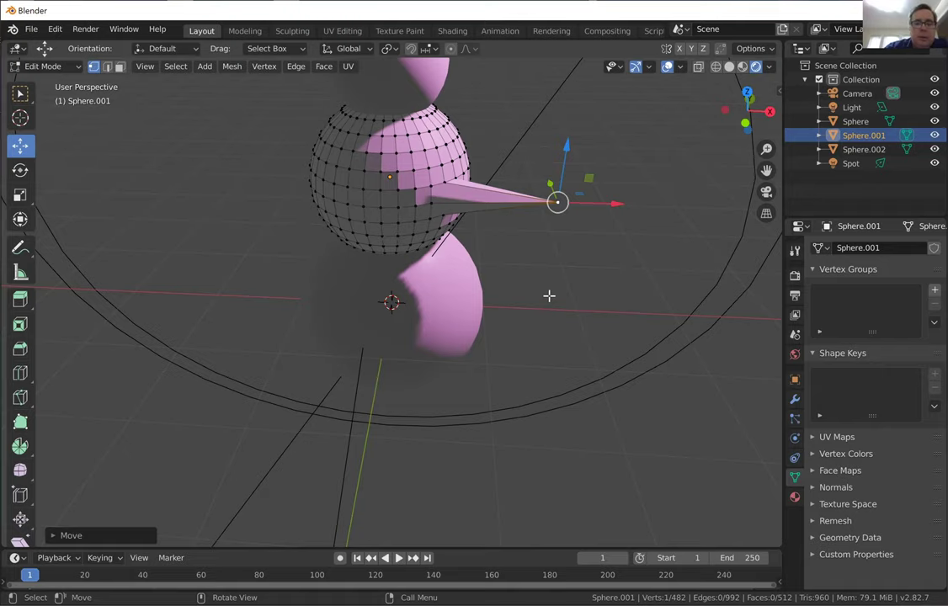
{"action": "scroll", "coordinate": [548, 278], "scroll_direction": "up", "scroll_amount": 2}
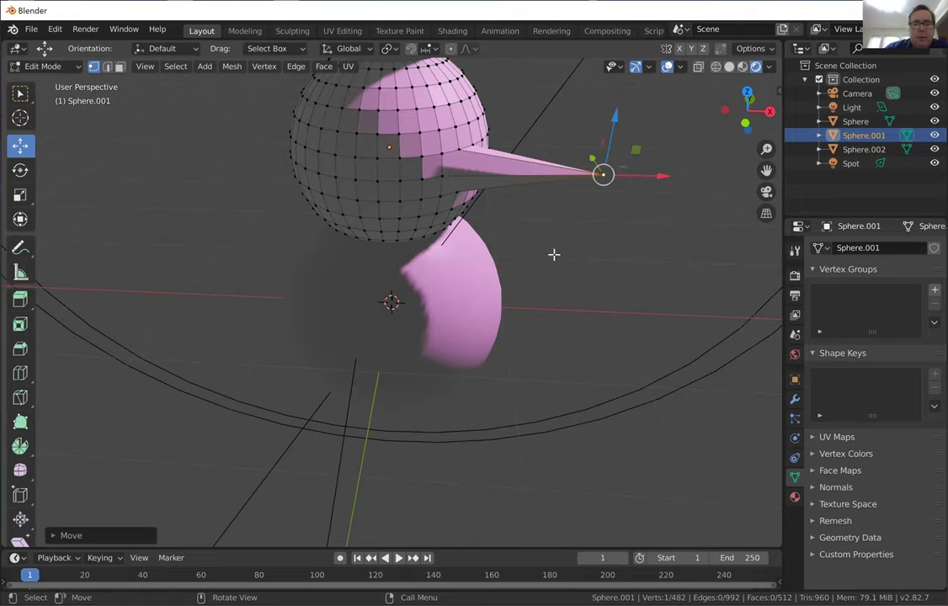
{"action": "left_click", "coordinate": [553, 254]}
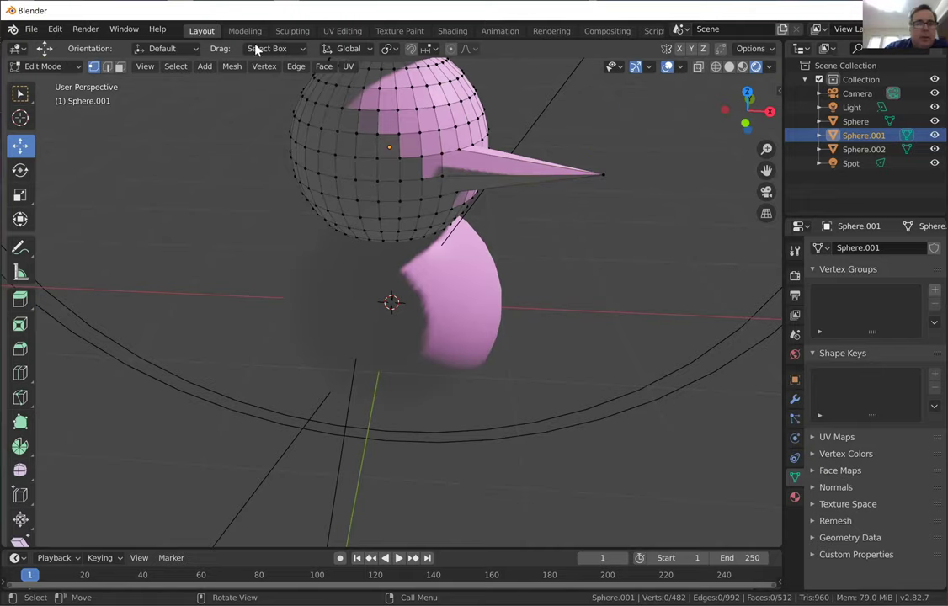
{"action": "key", "text": "KP_8"}
{"action": "key", "text": "KP_8"}
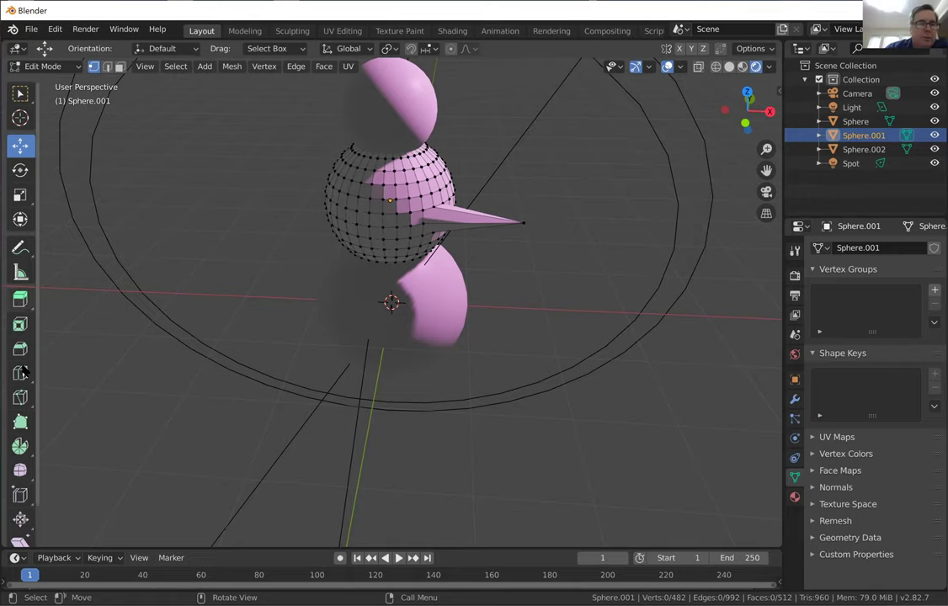
Undo the spike so its tip vertex returns to Sphere.001's round surface.
{"action": "scroll", "coordinate": [28, 370], "scroll_direction": "down", "scroll_amount": 1}
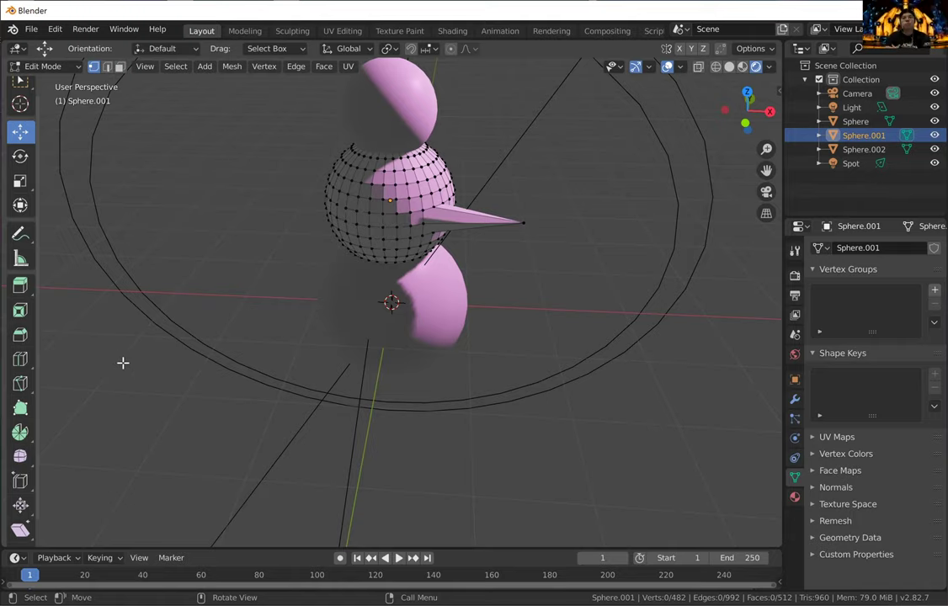
{"action": "middle_click_drag", "start_coordinate": [123, 362], "coordinate": [149, 375]}
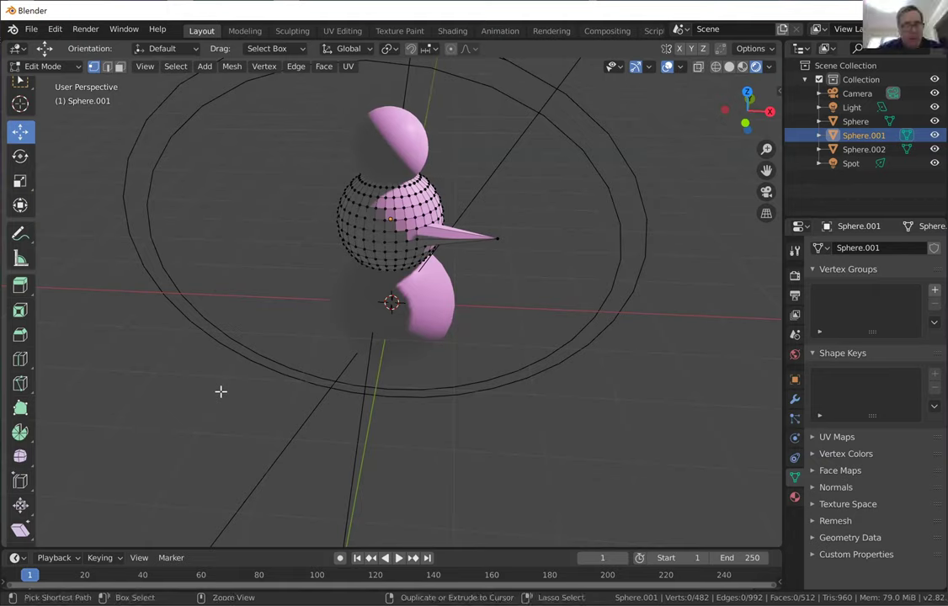
{"action": "left_click", "coordinate": [410, 291], "text": "ctrl"}
{"action": "key", "text": "ctrl+z"}
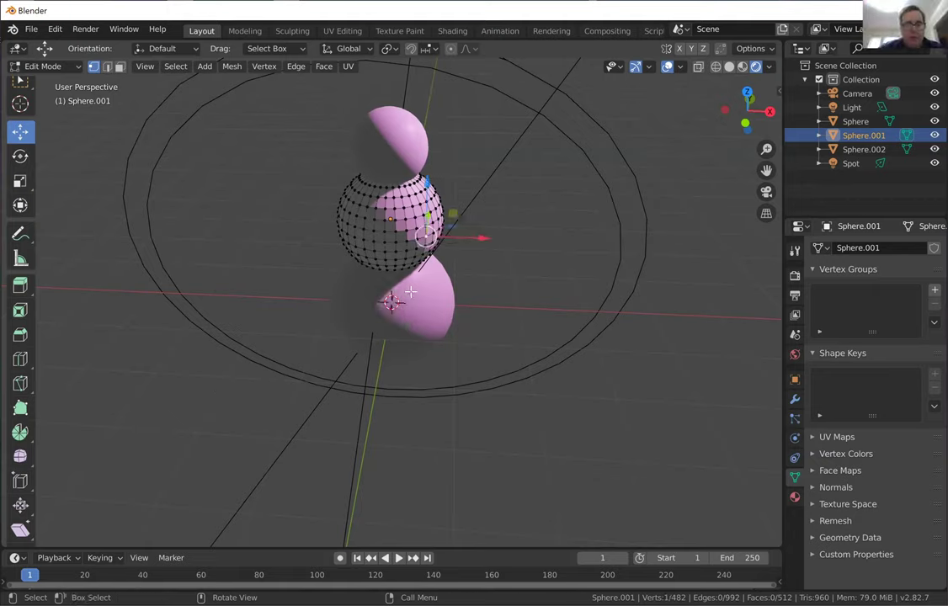
{"action": "scroll", "coordinate": [516, 218], "scroll_direction": "up", "scroll_amount": 3}
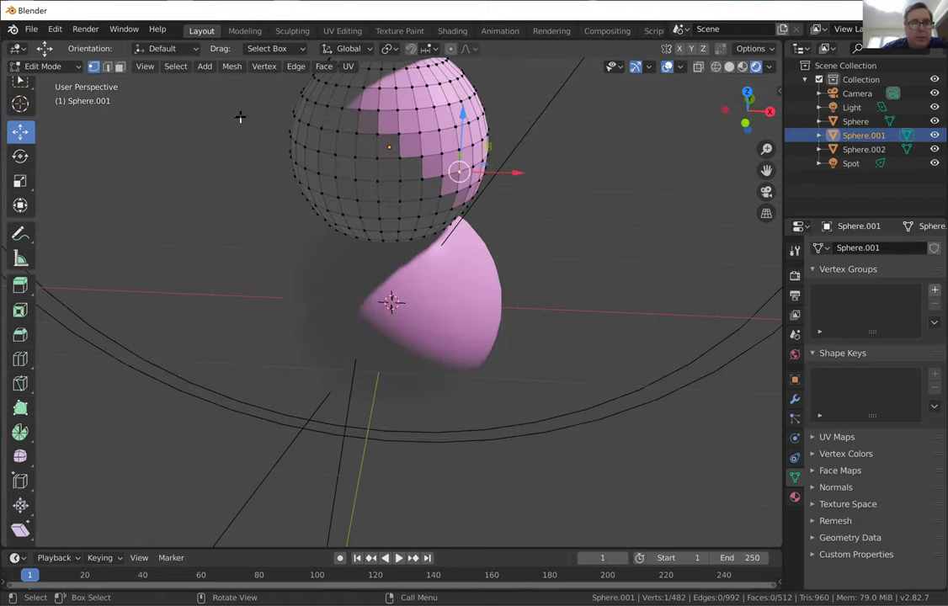
In Face select mode, pull one face of the upper sphere outward along X into a beak.
{"action": "left_click", "coordinate": [120, 68]}
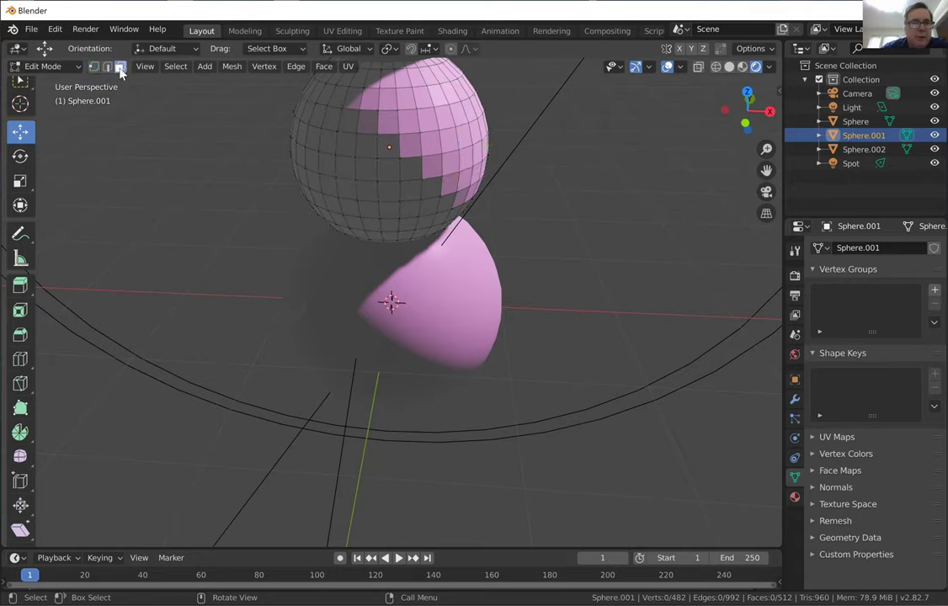
{"action": "left_click", "coordinate": [476, 153]}
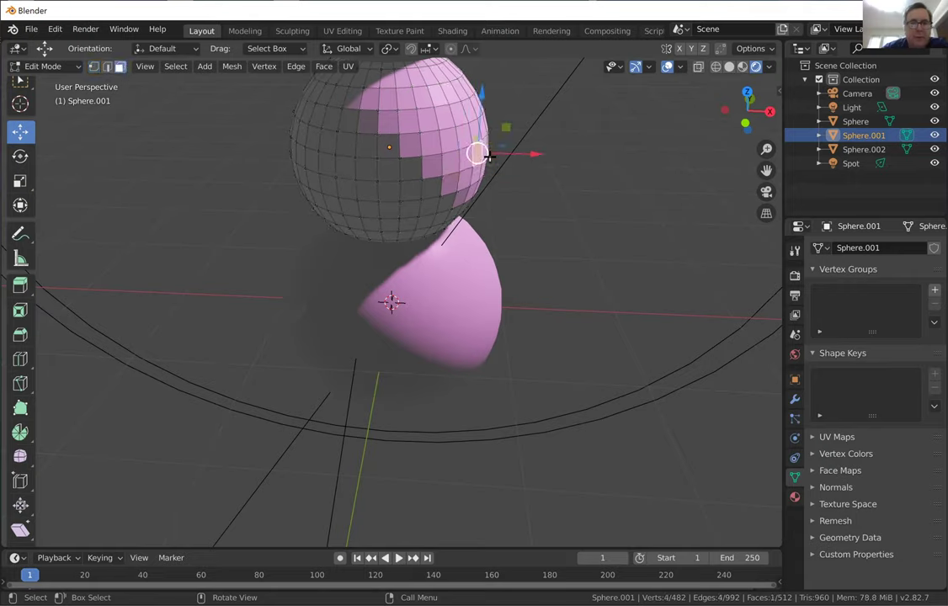
{"action": "left_click_drag", "start_coordinate": [518, 154], "coordinate": [666, 159]}
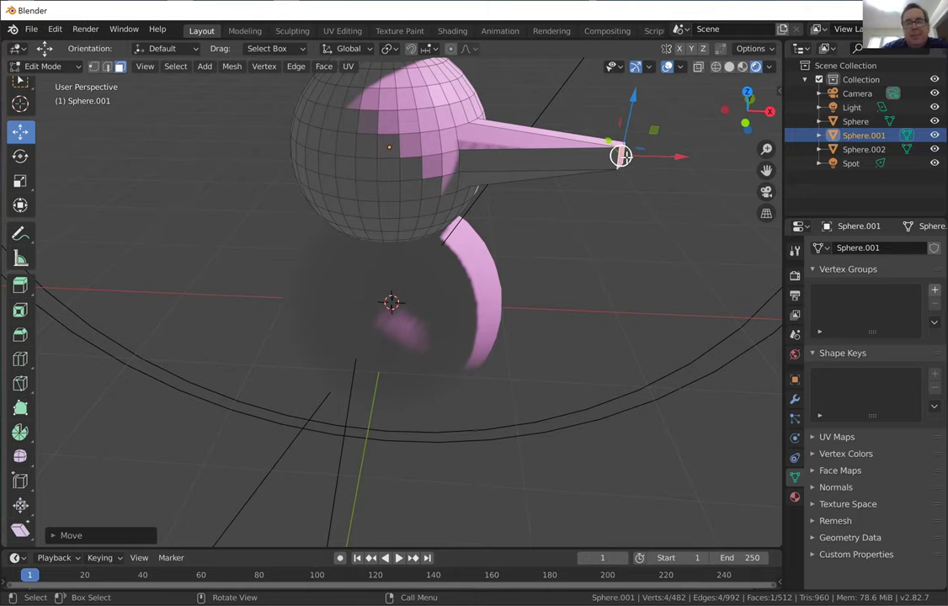
{"action": "key", "text": "ctrl+z"}
{"action": "key", "text": "ctrl+shift+z"}
{"action": "middle_click_drag", "start_coordinate": [665, 217], "coordinate": [489, 239]}
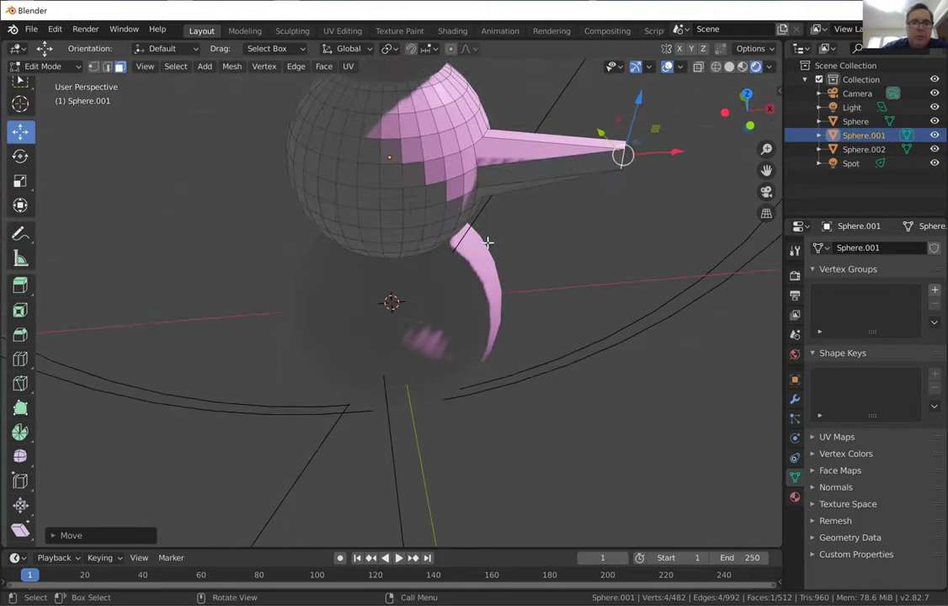
{"action": "key", "text": "KP_8"}
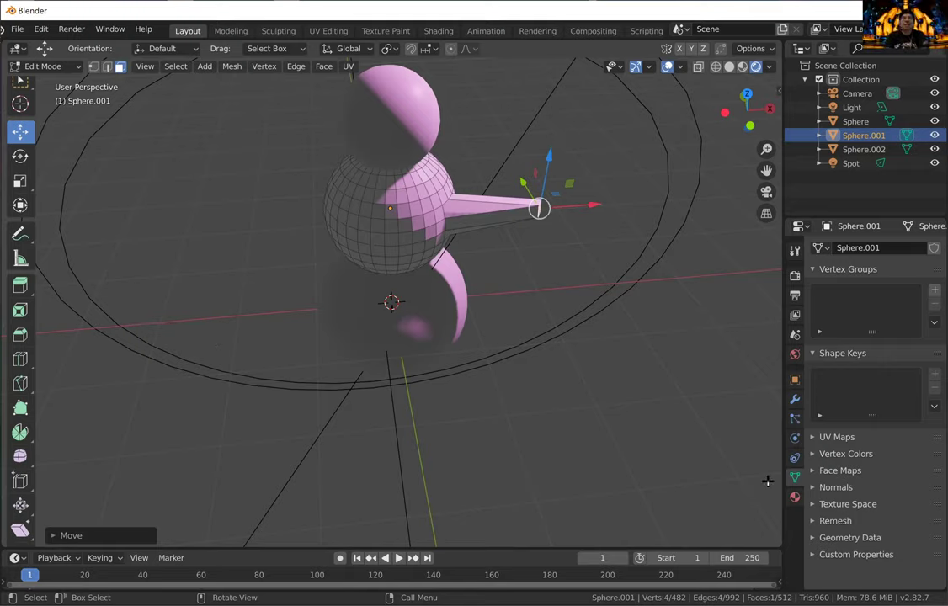
Show the Particle Properties of Sphere.001, which has no particle systems yet.
{"action": "left_click", "coordinate": [795, 419]}
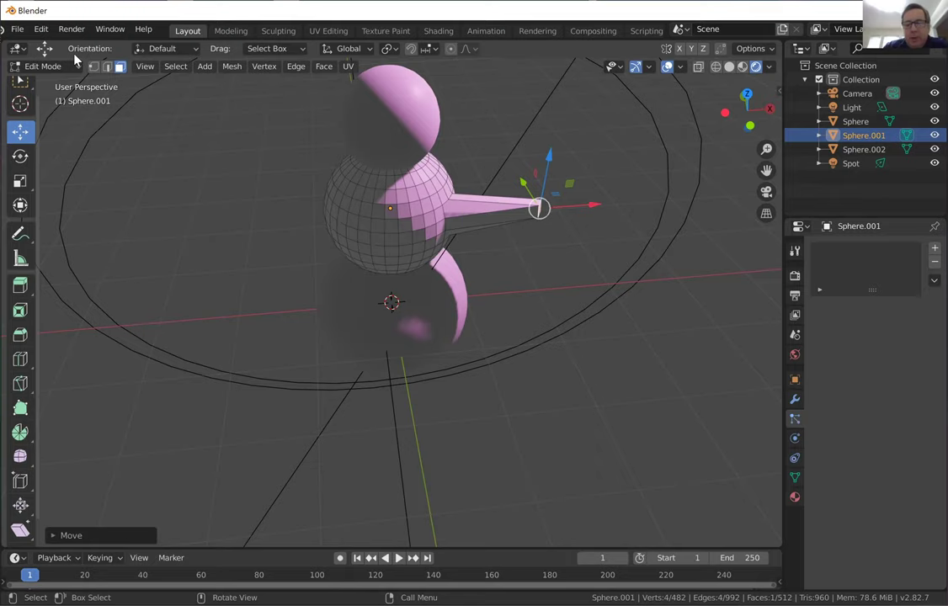
Start a new General scene, discarding the unsaved snowman without saving.
{"action": "left_click", "coordinate": [17, 30]}
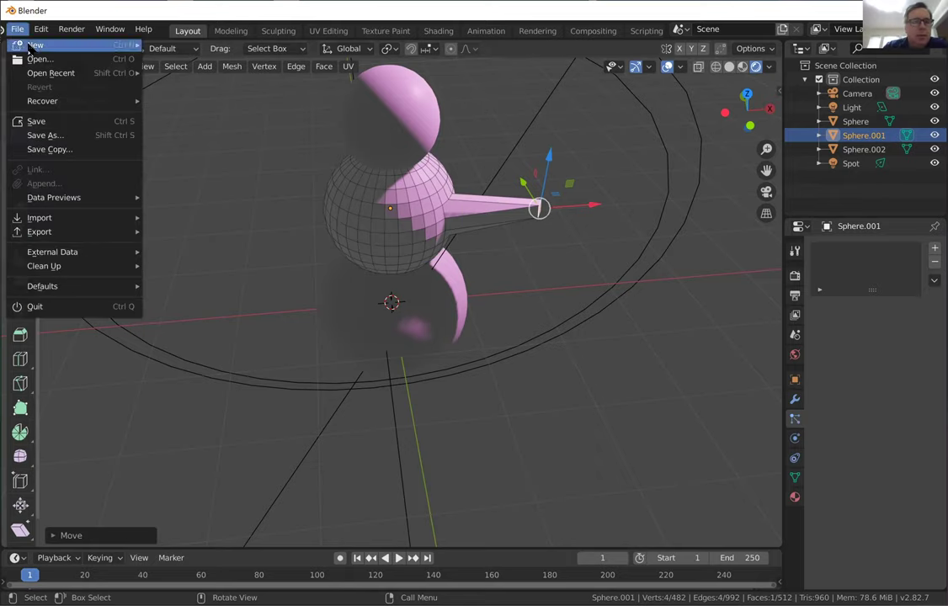
{"action": "mouse_move", "coordinate": [34, 46]}
{"action": "left_click", "coordinate": [168, 42]}
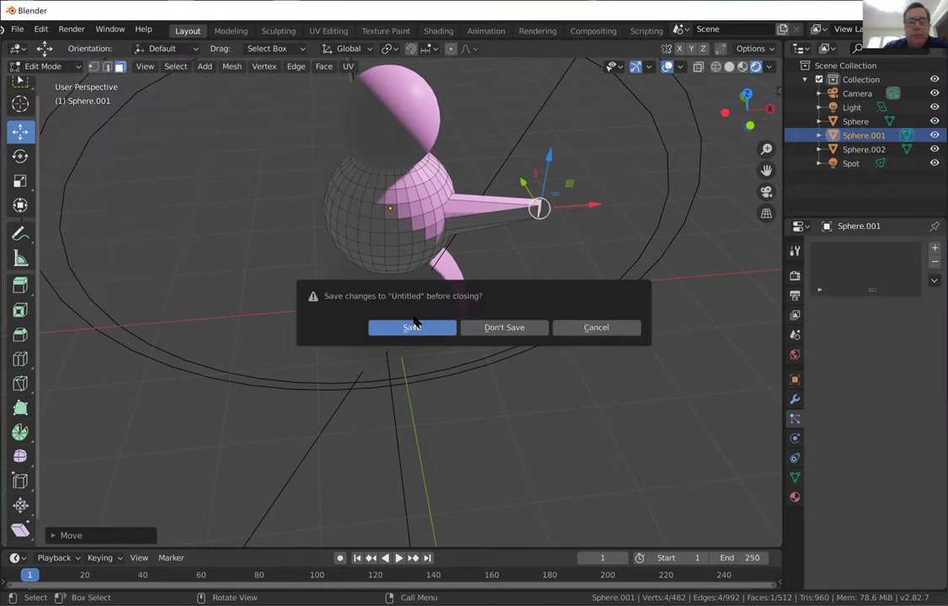
{"action": "left_click", "coordinate": [483, 332]}
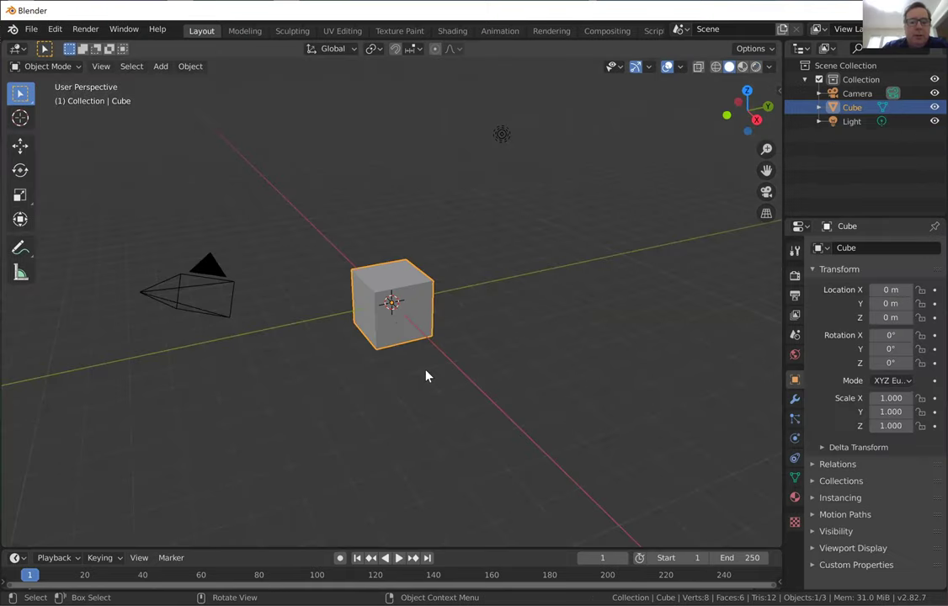
Orbit and zoom the view around the default cube.
{"action": "scroll", "coordinate": [452, 323], "scroll_direction": "down", "scroll_amount": 2}
{"action": "middle_click_drag", "start_coordinate": [452, 323], "coordinate": [467, 191]}
{"action": "scroll", "coordinate": [150, 254], "scroll_direction": "up", "scroll_amount": 1}
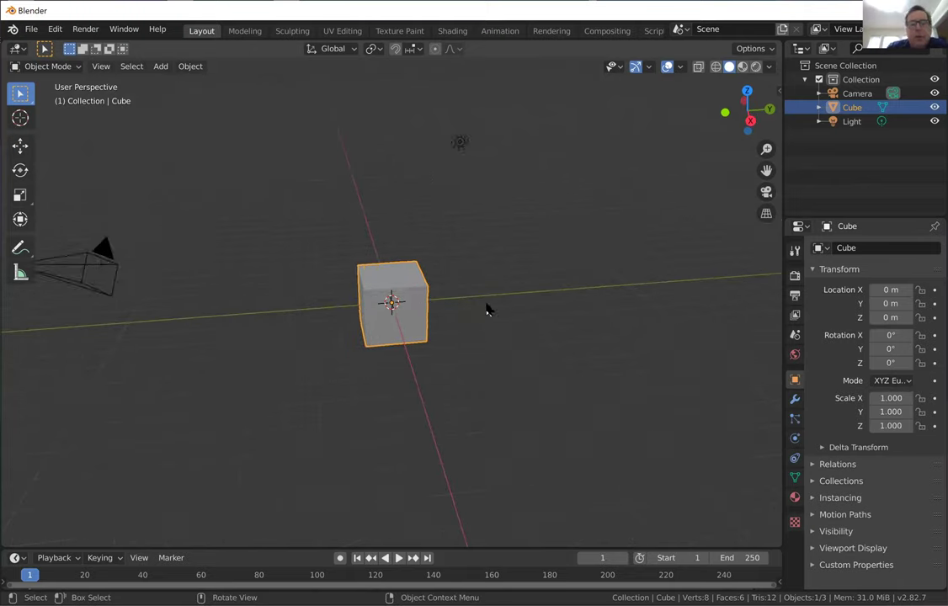
{"action": "scroll", "coordinate": [486, 309], "scroll_direction": "down", "scroll_amount": 1}
{"action": "middle_click_drag", "start_coordinate": [488, 309], "coordinate": [504, 301]}
{"action": "scroll", "coordinate": [445, 317], "scroll_direction": "up", "scroll_amount": 2}
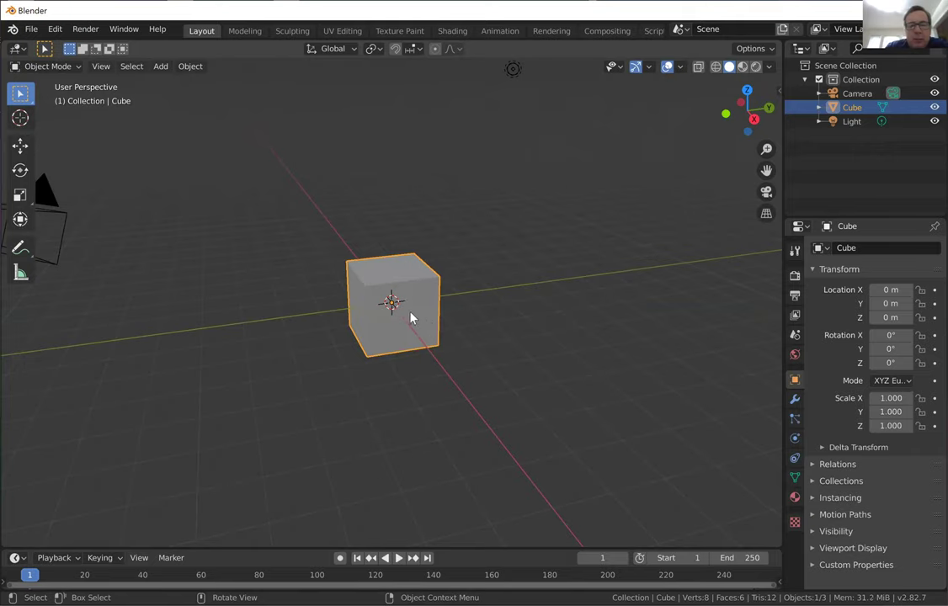
Enter Edit Mode on the cube and add six loop cuts across it.
{"action": "left_click", "coordinate": [48, 67]}
{"action": "left_click", "coordinate": [32, 94]}
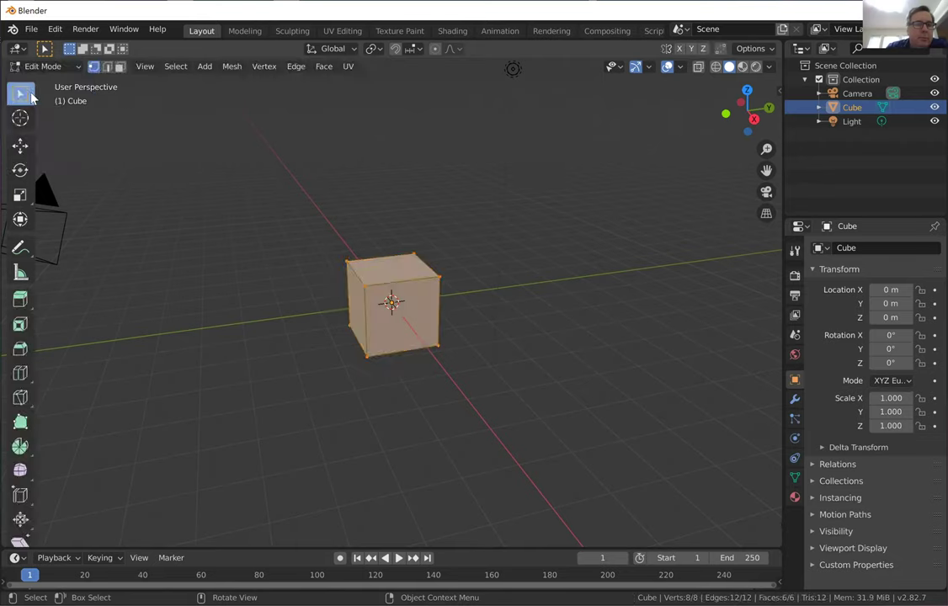
{"action": "left_click", "coordinate": [21, 375]}
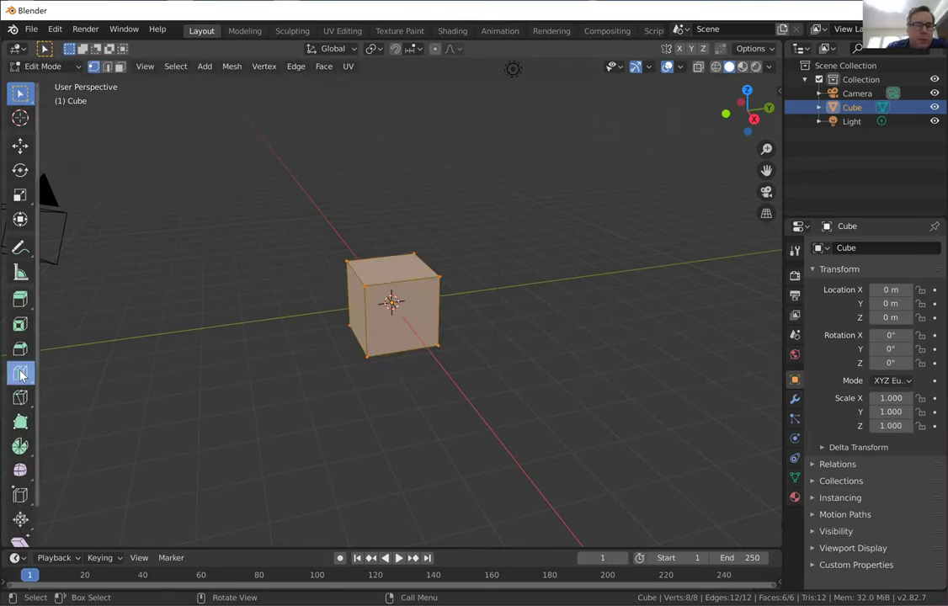
{"action": "left_click", "coordinate": [372, 317]}
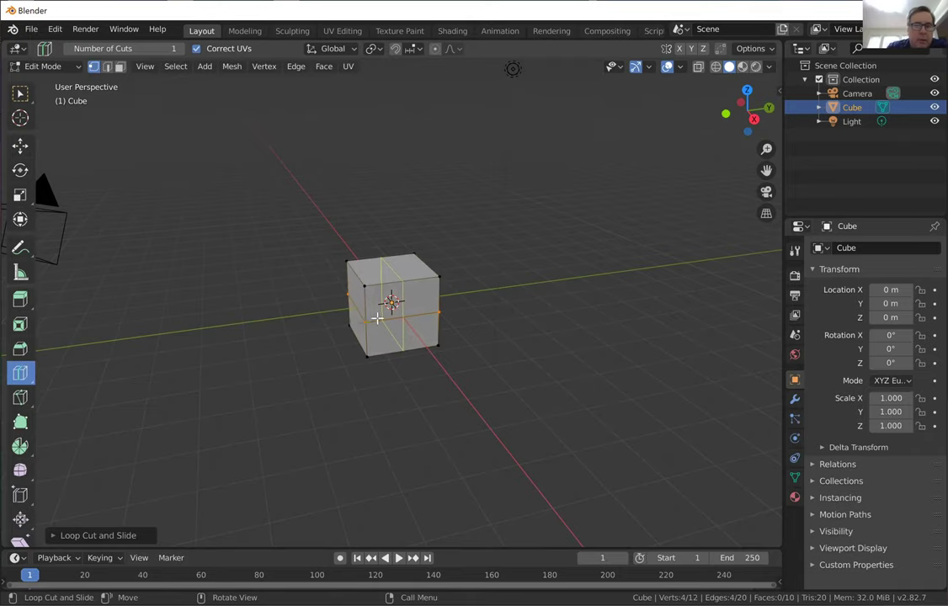
{"action": "left_click", "coordinate": [394, 321]}
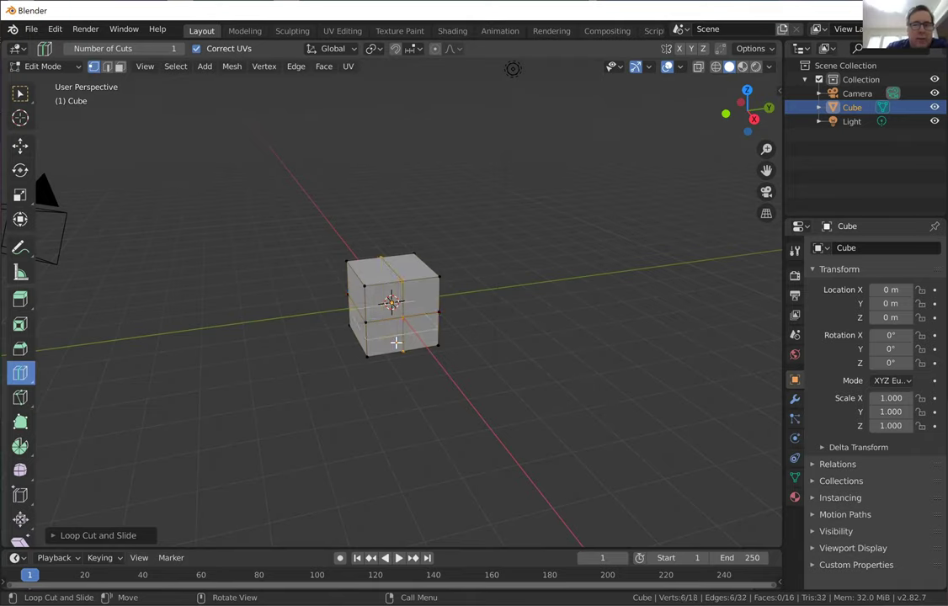
{"action": "left_click", "coordinate": [397, 342]}
{"action": "left_click", "coordinate": [412, 310]}
{"action": "left_click", "coordinate": [415, 309]}
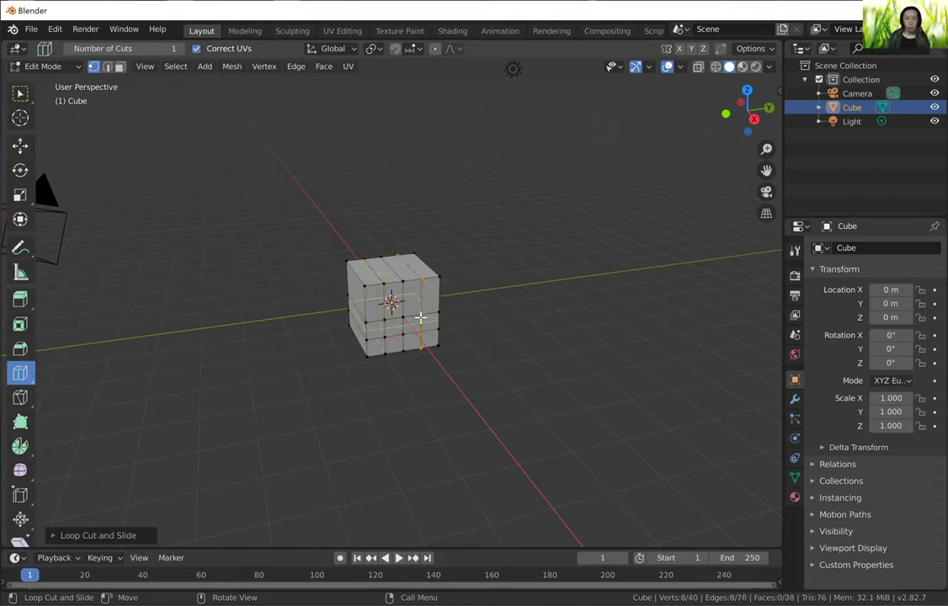
{"action": "left_click", "coordinate": [420, 309]}
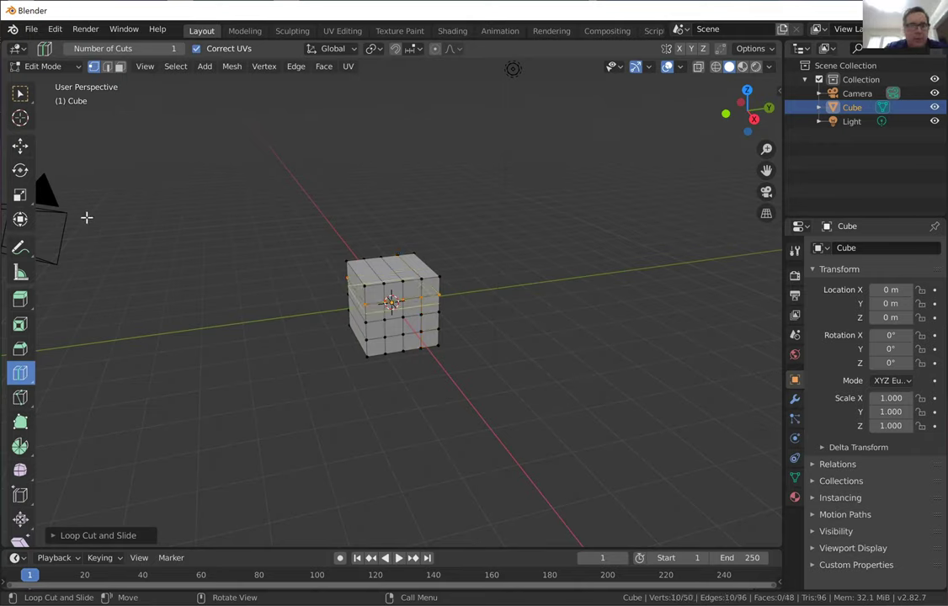
Pull a corner vertex into a spike, then undo back to the plain eight-vertex cube.
{"action": "left_click", "coordinate": [21, 146]}
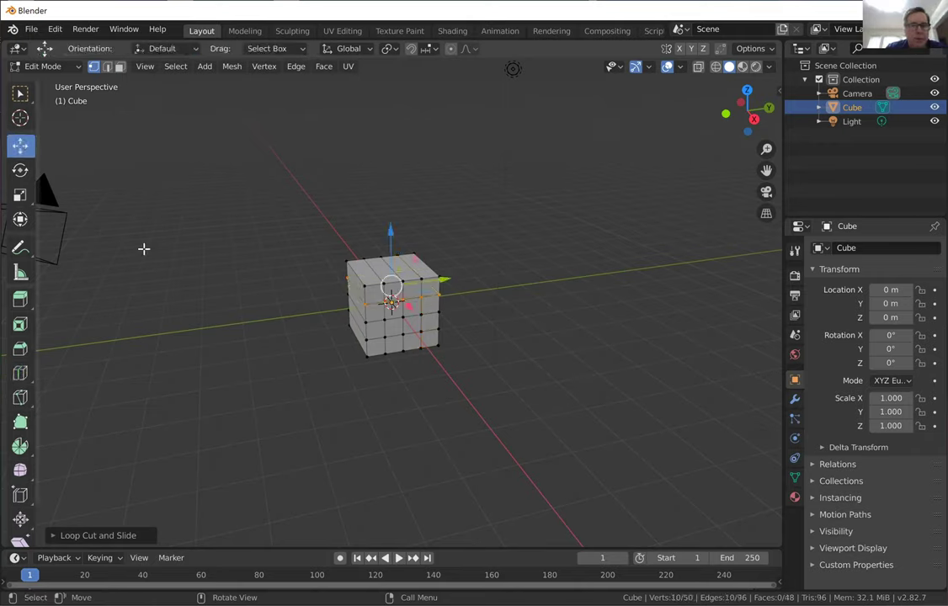
{"action": "left_click", "coordinate": [421, 313]}
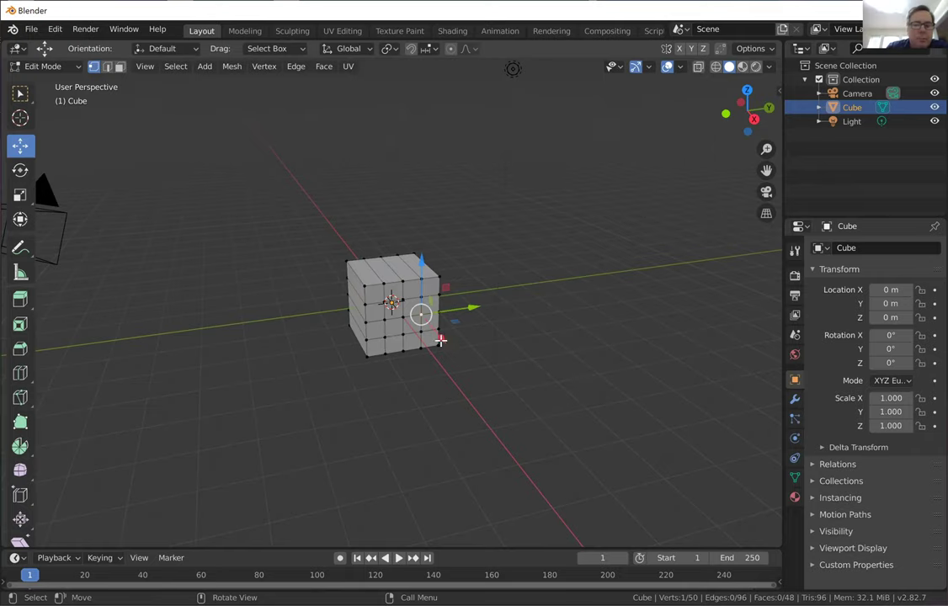
{"action": "left_click_drag", "start_coordinate": [456, 357], "coordinate": [430, 353]}
{"action": "key", "text": "ctrl+z"}
{"action": "key", "text": "ctrl+z"}
{"action": "key", "text": "ctrl+z"}
{"action": "key", "text": "ctrl+z"}
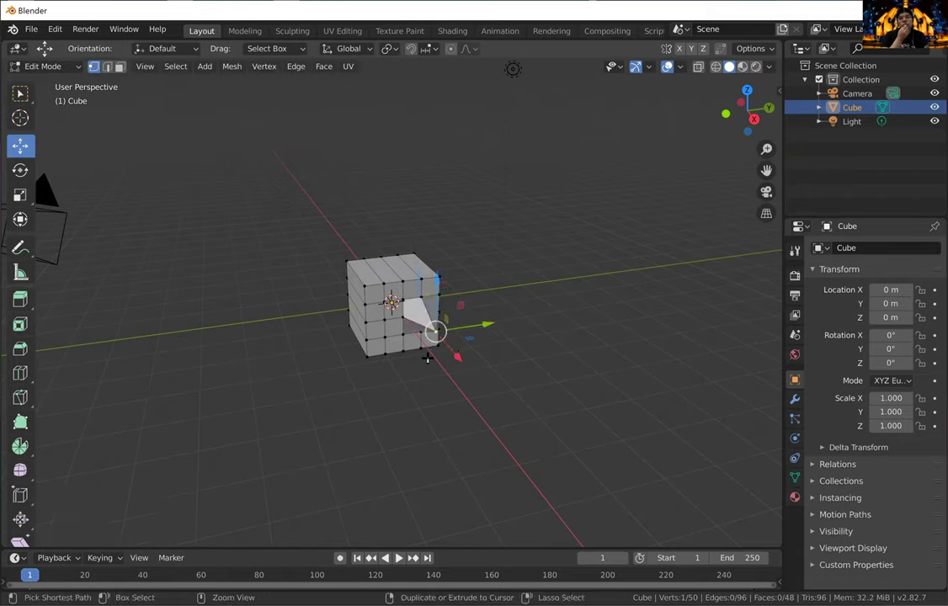
{"action": "key", "text": "ctrl+z"}
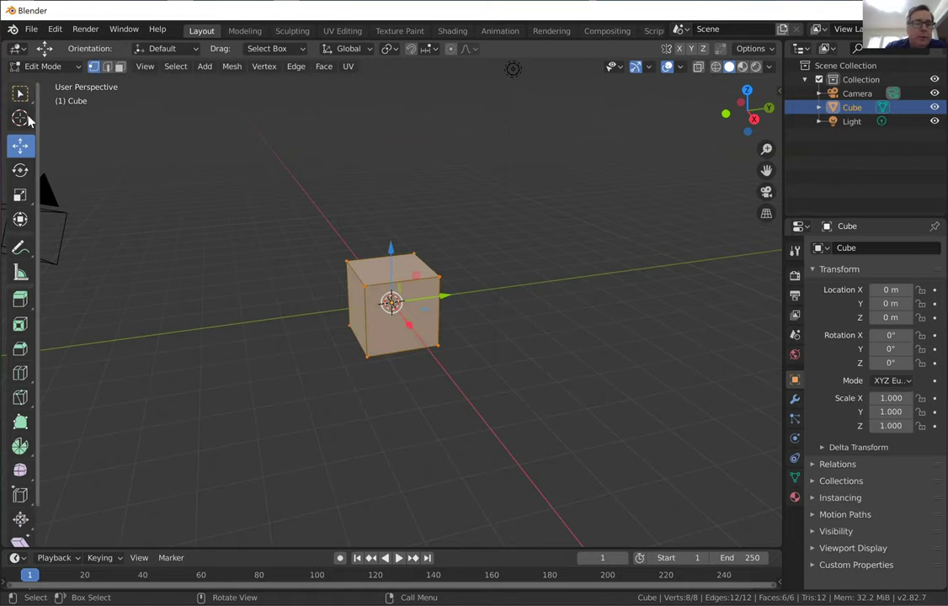
Select the cube's front face in Face mode and extrude it.
{"action": "left_click", "coordinate": [176, 236]}
{"action": "scroll", "coordinate": [210, 269], "scroll_direction": "down", "scroll_amount": 1}
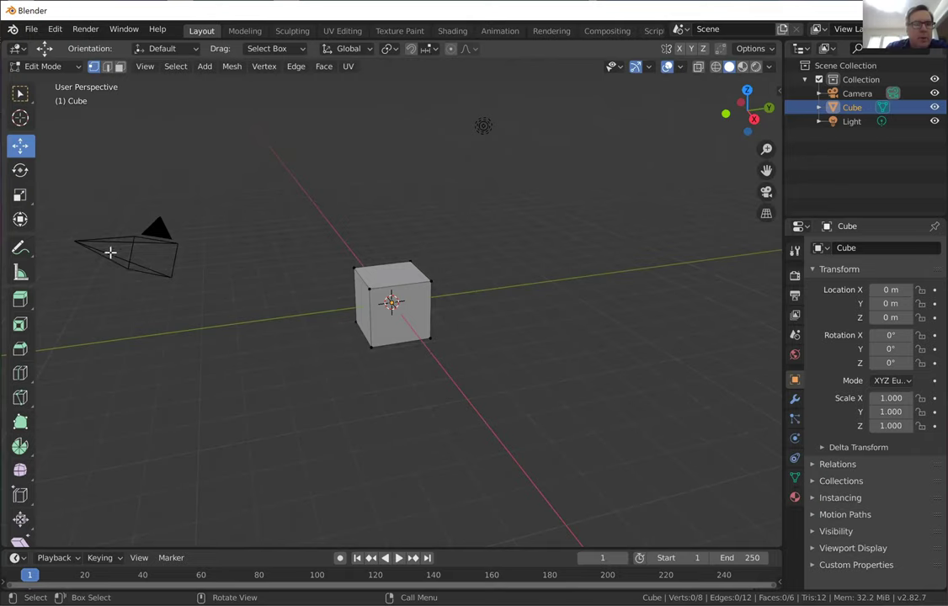
{"action": "left_click", "coordinate": [120, 67]}
{"action": "left_click", "coordinate": [399, 313]}
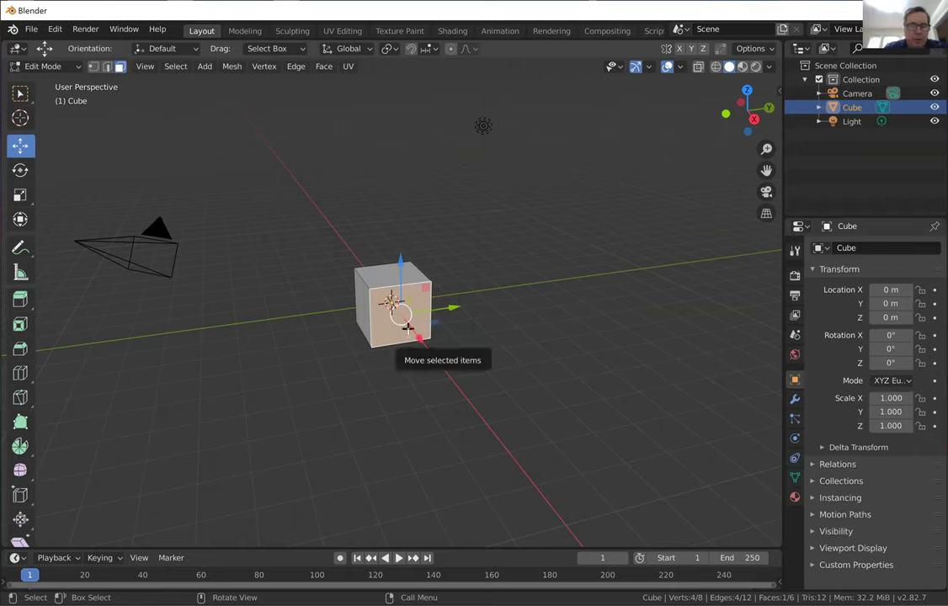
{"action": "key", "text": "e"}
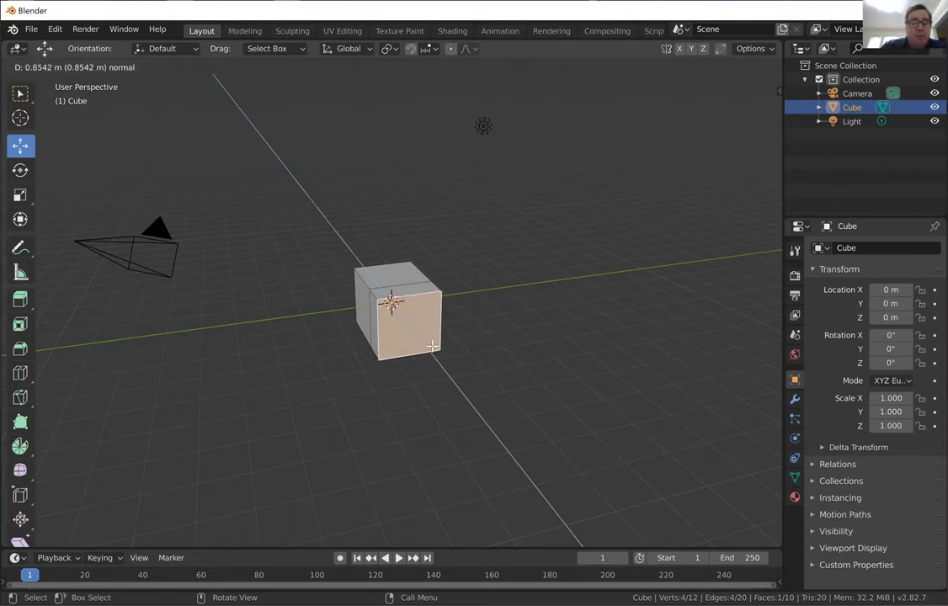
{"action": "left_click", "coordinate": [431, 345]}
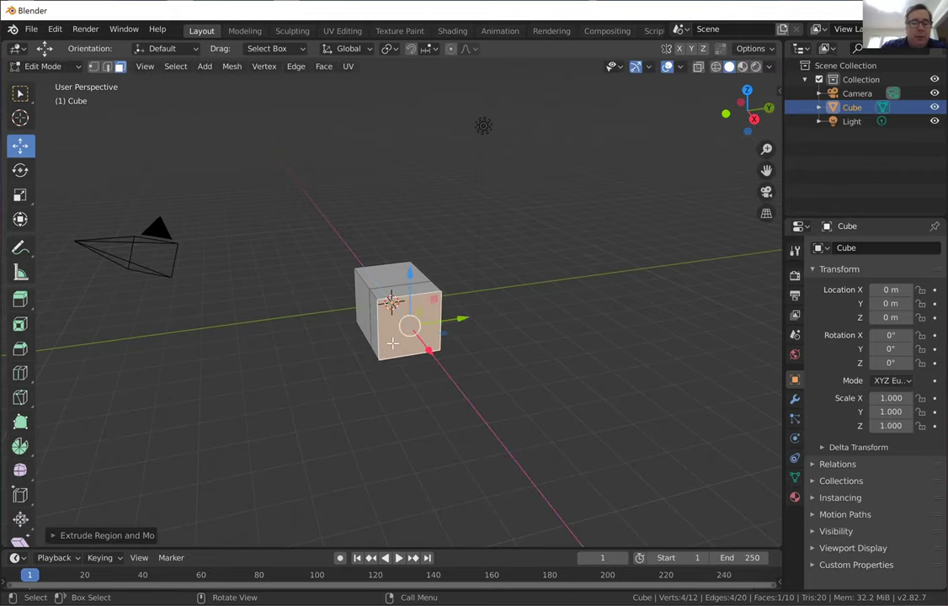
Shrink the extruded front face to about 0.39 scale.
{"action": "left_click", "coordinate": [21, 195]}
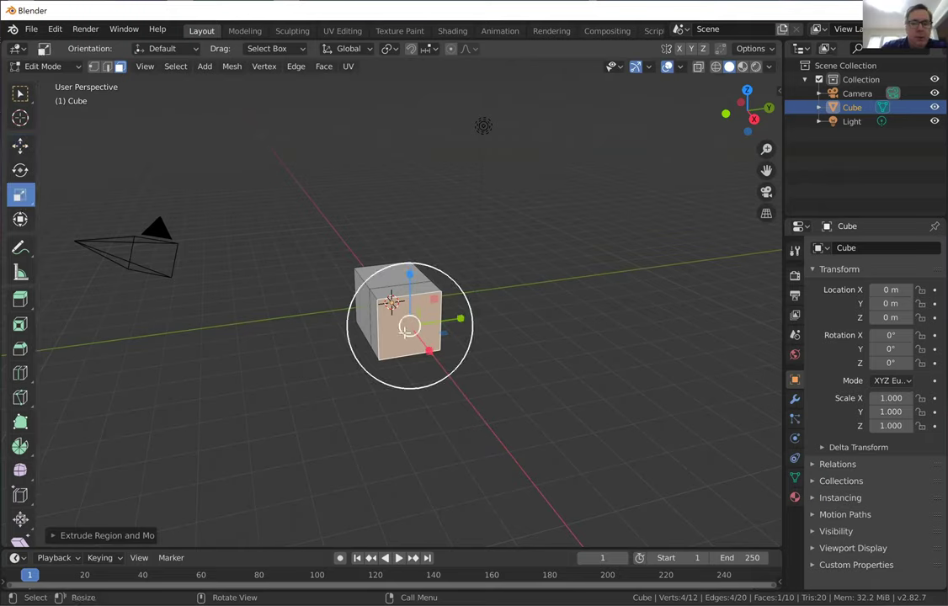
{"action": "key", "text": "s"}
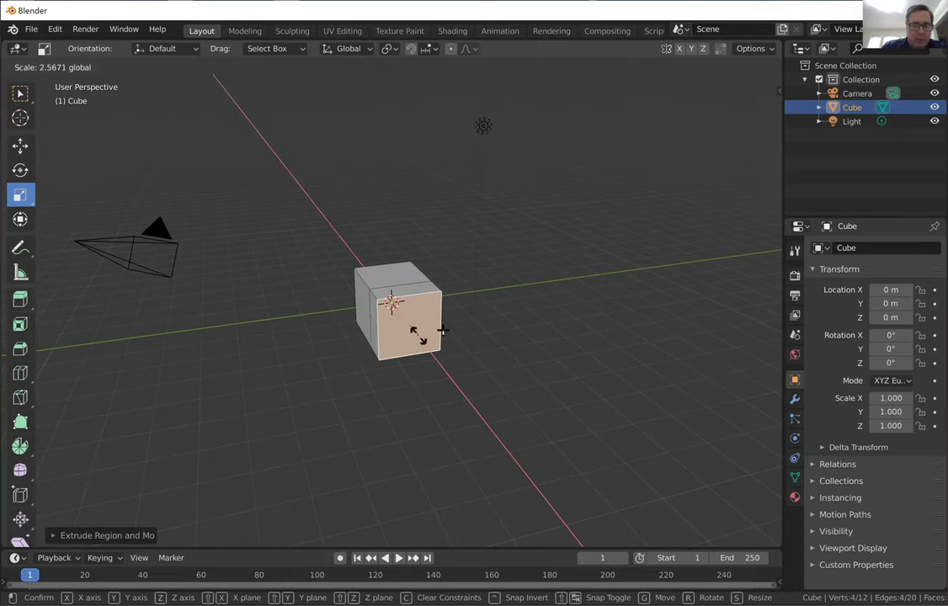
{"action": "right_click", "coordinate": [442, 330]}
{"action": "left_click", "coordinate": [510, 341]}
{"action": "left_click", "coordinate": [417, 331]}
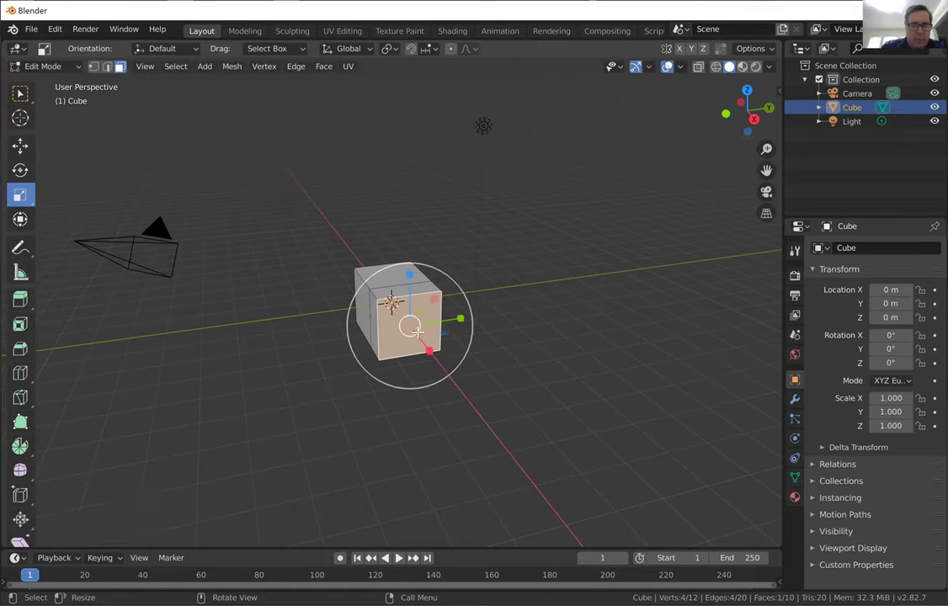
{"action": "left_click_drag", "start_coordinate": [417, 331], "coordinate": [417, 327]}
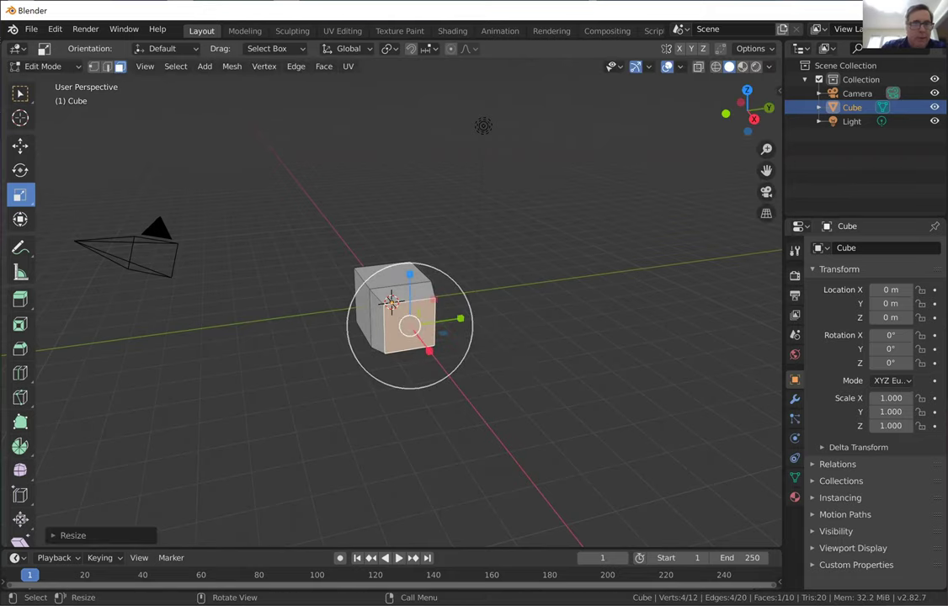
Push the shrunken front face back into the cube to form a recessed opening.
{"action": "left_click", "coordinate": [20, 144]}
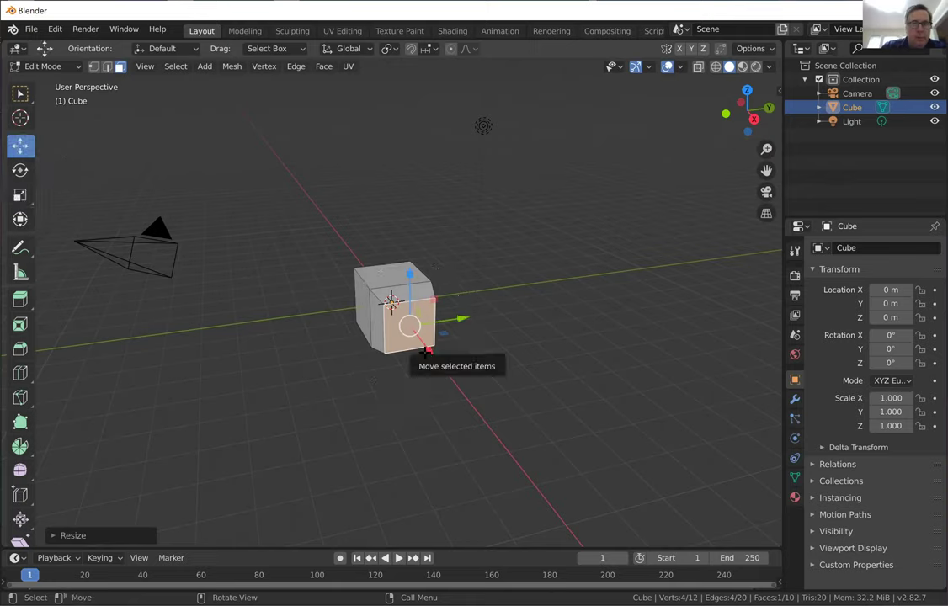
{"action": "left_click_drag", "start_coordinate": [426, 346], "coordinate": [407, 341]}
{"action": "left_click", "coordinate": [488, 336]}
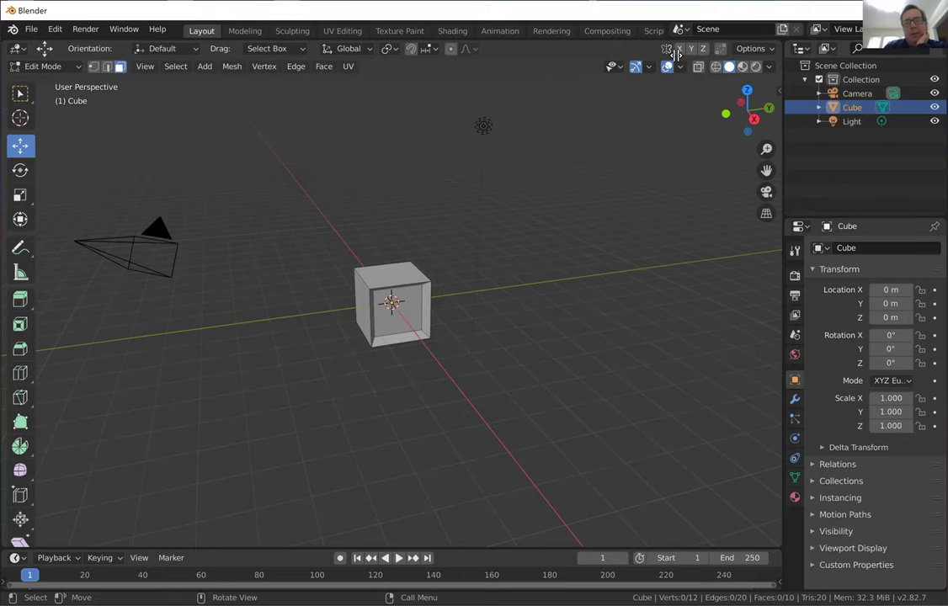
Split the viewport vertically into two side-by-side 3D viewports of even width.
{"action": "right_click", "coordinate": [644, 57]}
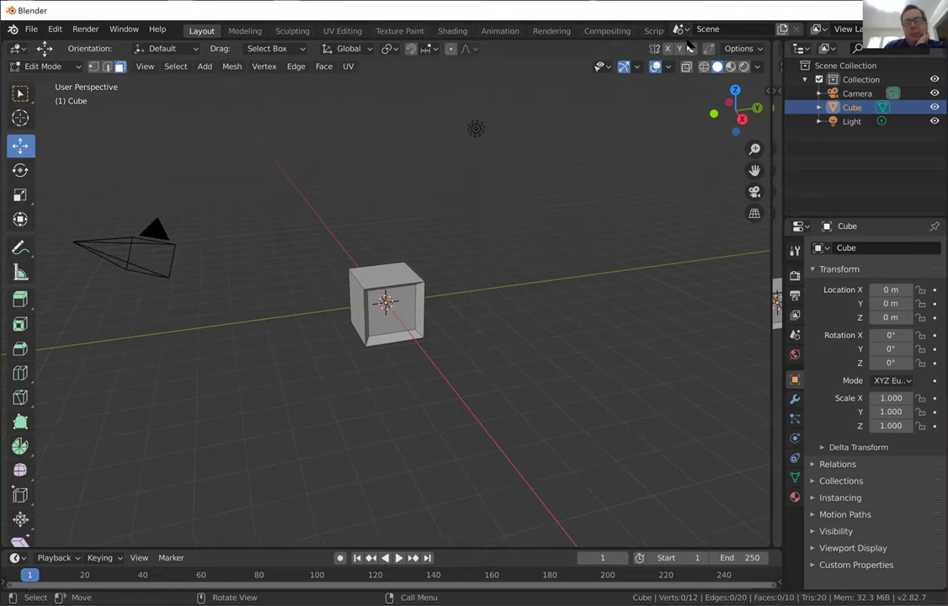
{"action": "left_click", "coordinate": [673, 135]}
{"action": "left_click", "coordinate": [644, 303]}
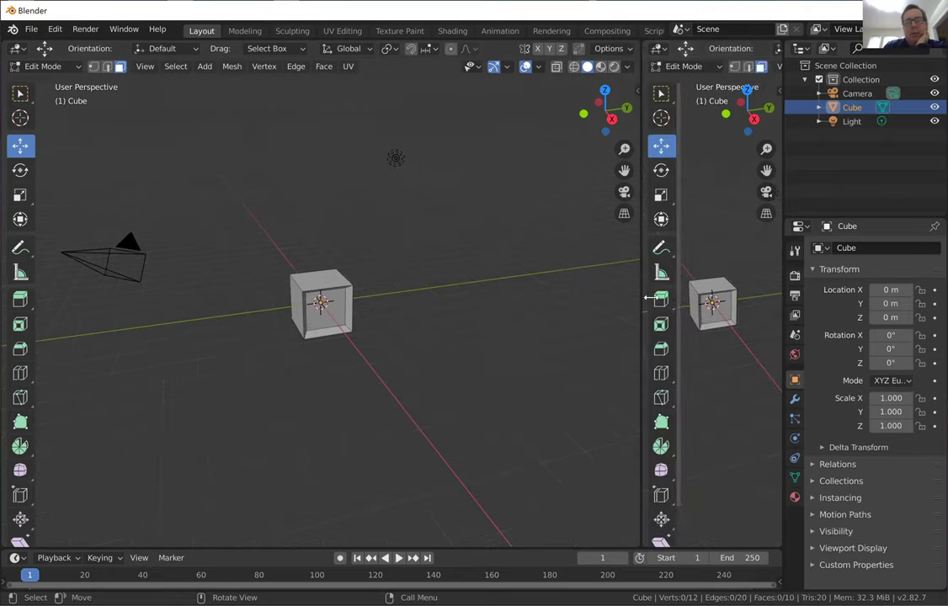
{"action": "left_click_drag", "start_coordinate": [640, 301], "coordinate": [420, 512]}
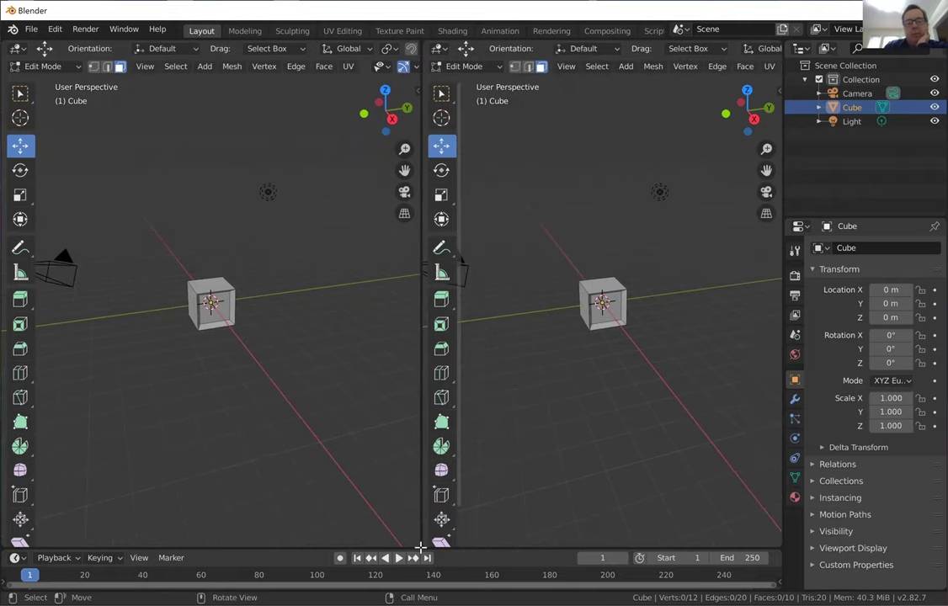
Split the right viewport horizontally and enlarge the new lower-right area.
{"action": "mouse_move", "coordinate": [419, 548]}
{"action": "left_mouse_down"}
{"action": "mouse_move", "coordinate": [427, 527]}
{"action": "mouse_move", "coordinate": [415, 517]}
{"action": "mouse_move", "coordinate": [425, 516]}
{"action": "mouse_move", "coordinate": [416, 517]}
{"action": "mouse_move", "coordinate": [431, 562]}
{"action": "mouse_move", "coordinate": [421, 544]}
{"action": "left_mouse_up"}
{"action": "left_click_drag", "start_coordinate": [419, 537], "coordinate": [463, 533]}
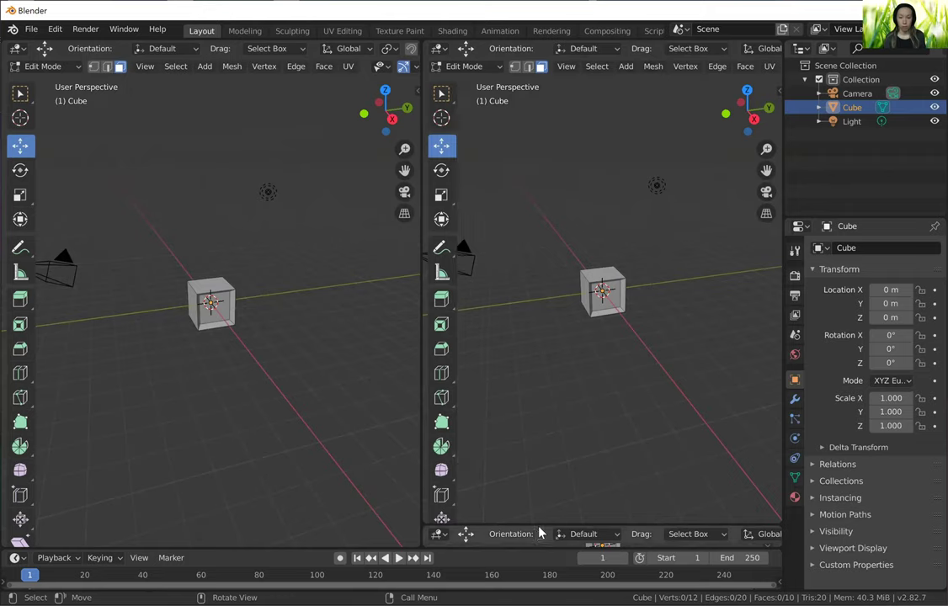
{"action": "left_click_drag", "start_coordinate": [540, 520], "coordinate": [541, 323]}
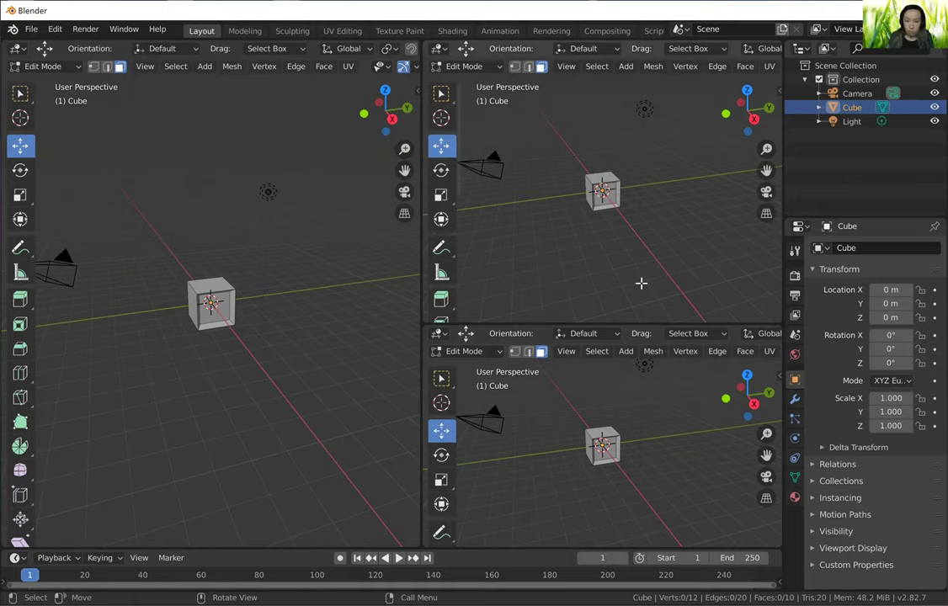
{"action": "left_click", "coordinate": [566, 66]}
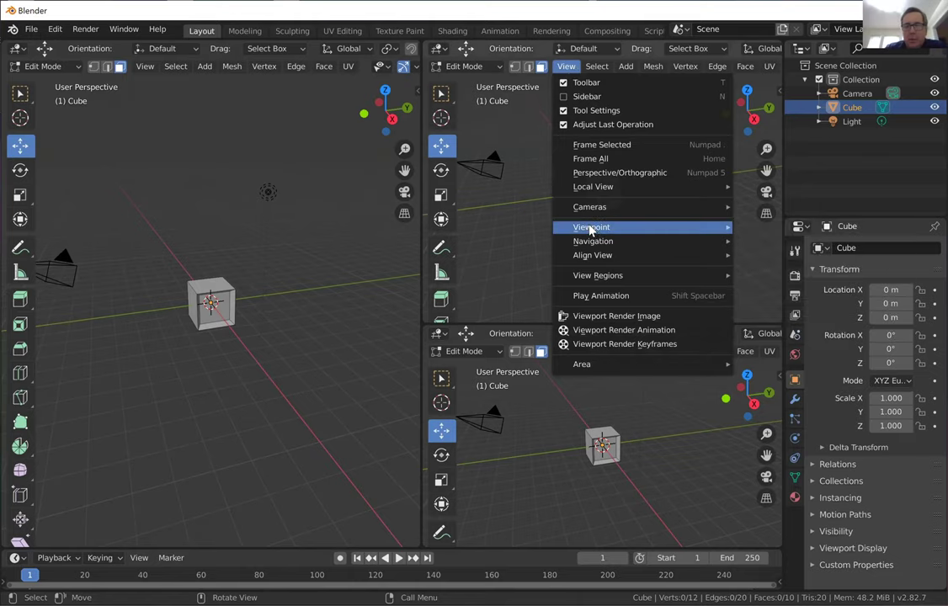
Set the upper-right viewport to Top and the lower-right viewport to Right orthographic.
{"action": "mouse_move", "coordinate": [589, 226]}
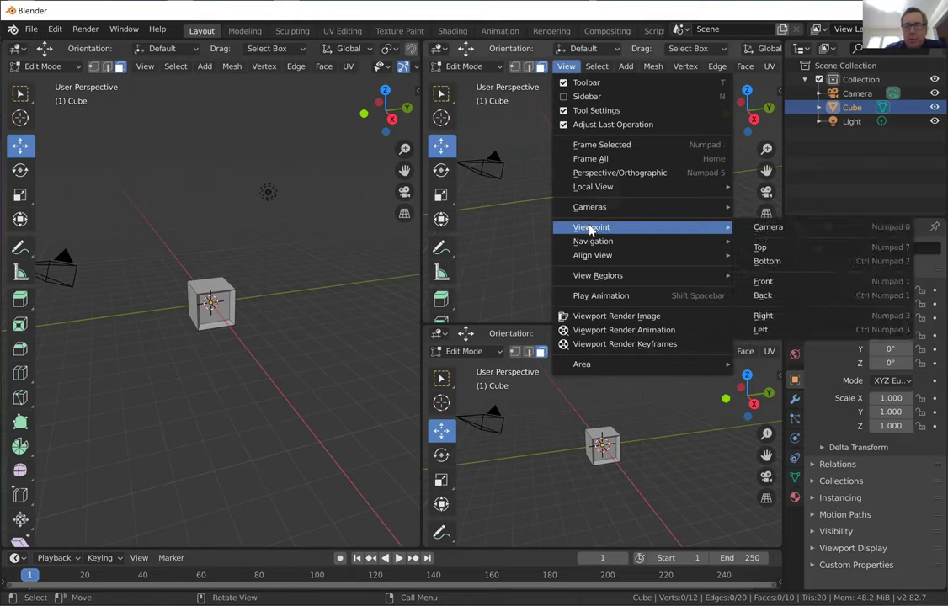
{"action": "left_click", "coordinate": [756, 246]}
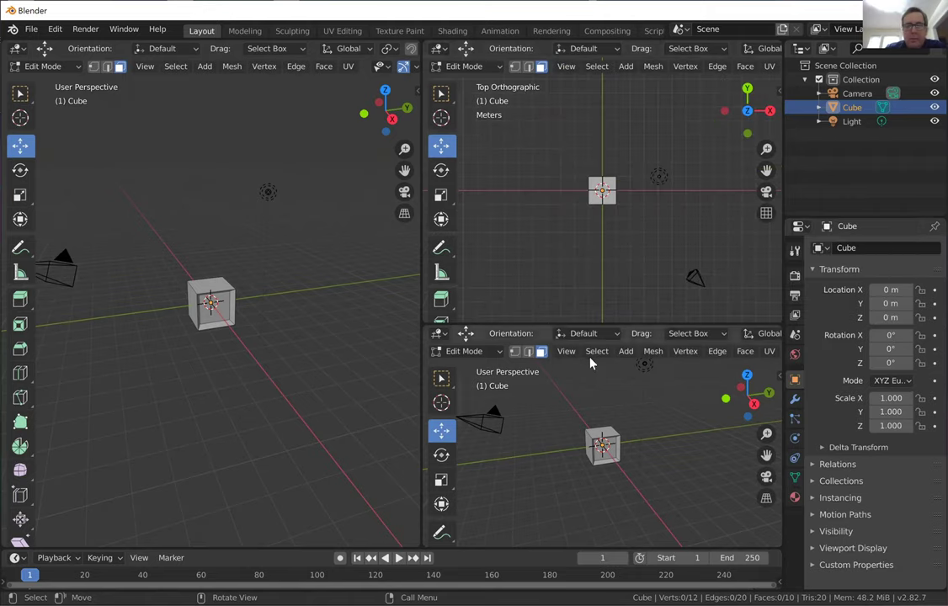
{"action": "left_click", "coordinate": [567, 351]}
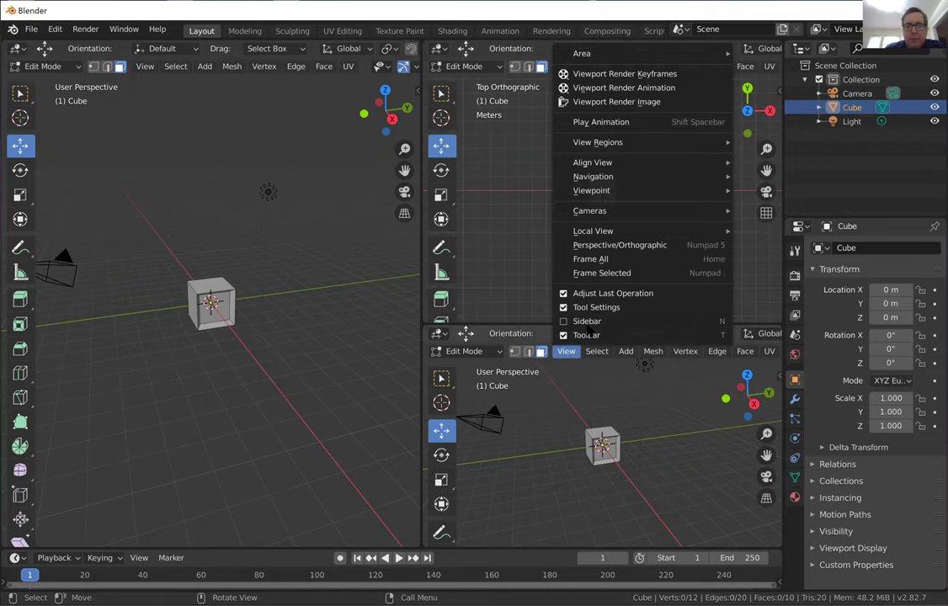
{"action": "mouse_move", "coordinate": [598, 193]}
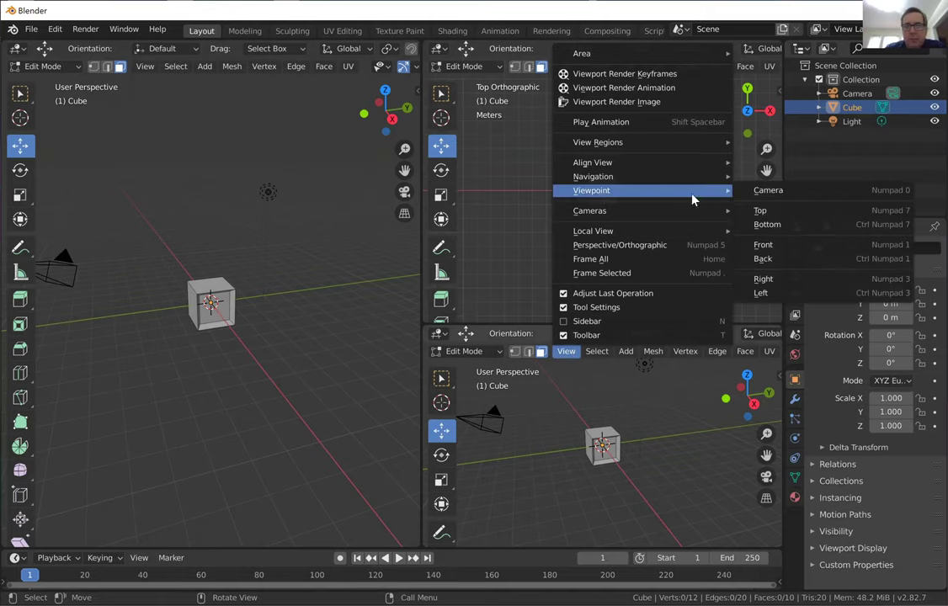
{"action": "left_click", "coordinate": [764, 279]}
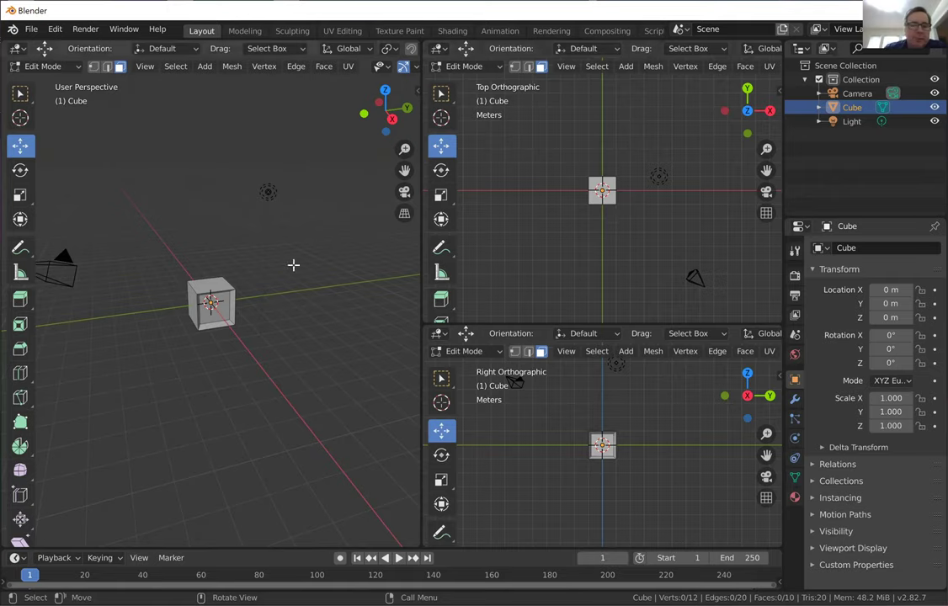
Raise the cube's top face about 2.9 m along Z into a tall block.
{"action": "left_click", "coordinate": [210, 288]}
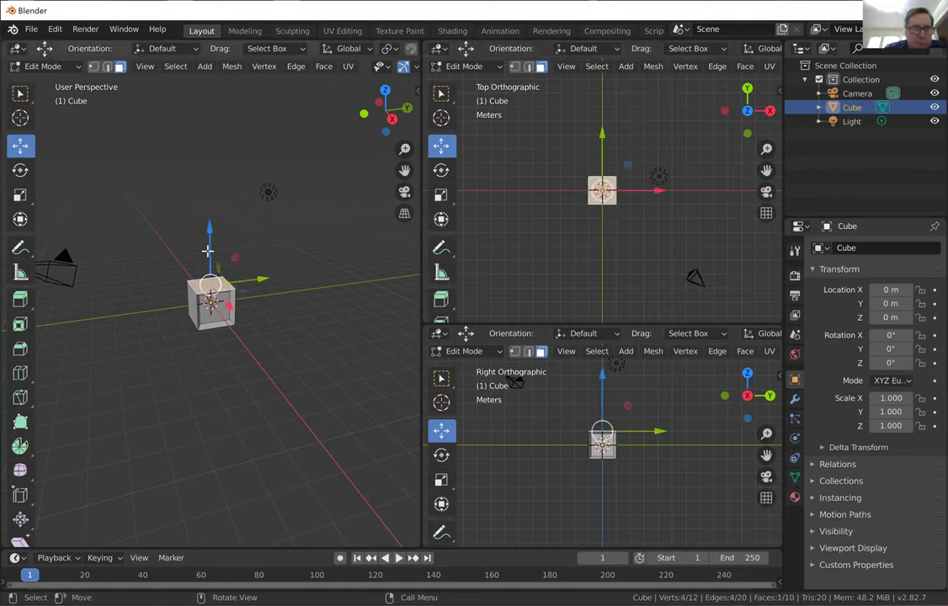
{"action": "left_click_drag", "start_coordinate": [210, 229], "coordinate": [210, 197]}
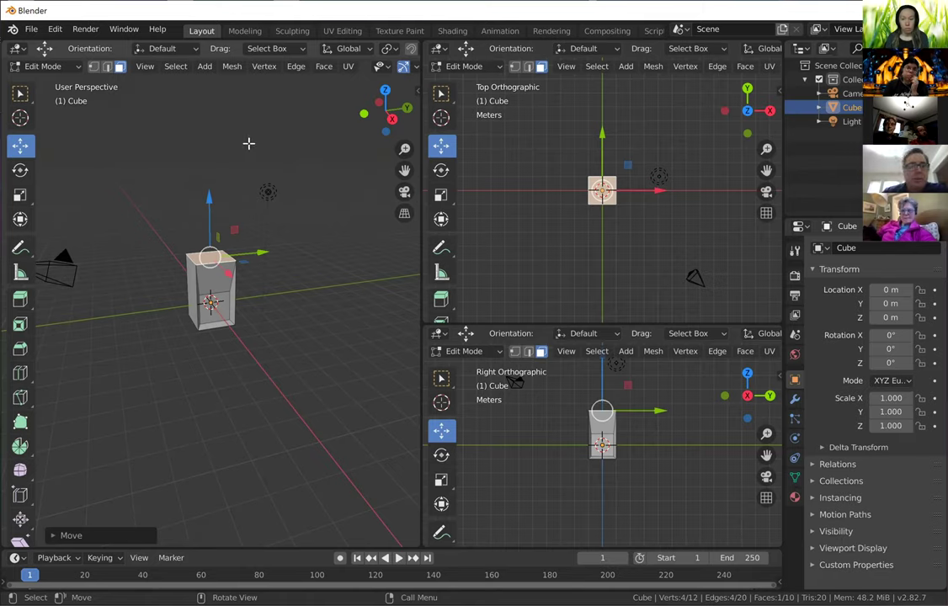
{"action": "left_click", "coordinate": [32, 30]}
{"action": "mouse_move", "coordinate": [63, 43]}
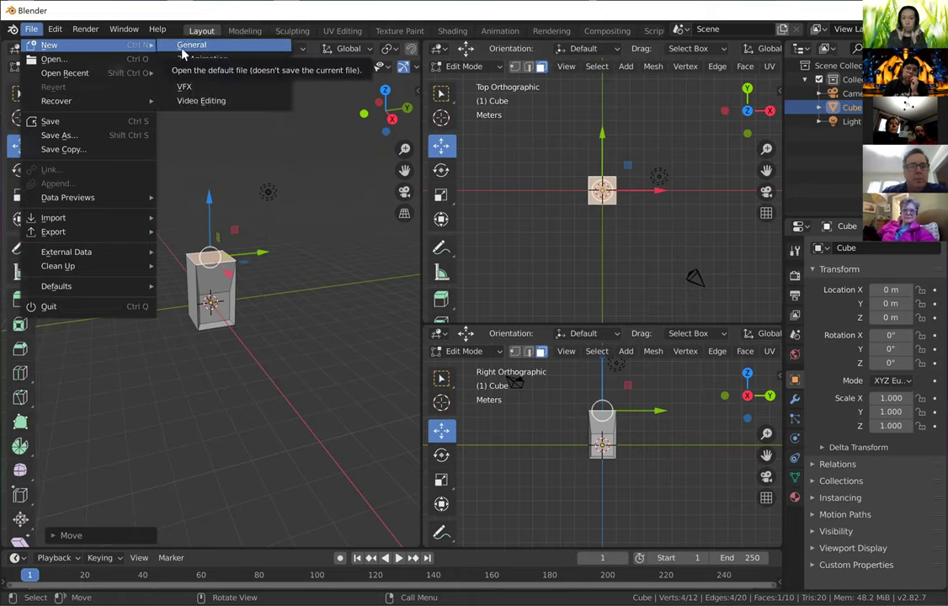
{"action": "left_click", "coordinate": [182, 46]}
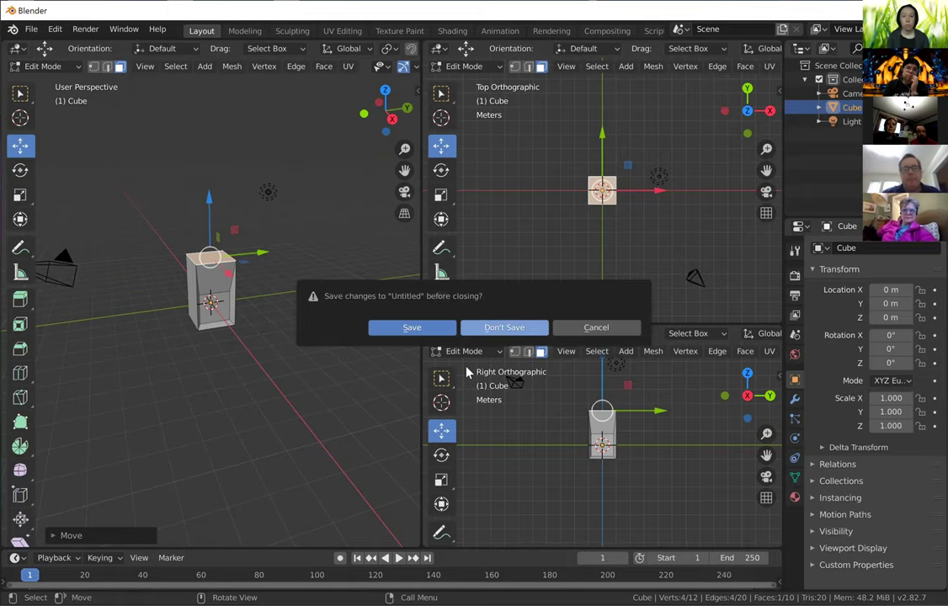
{"action": "key", "text": "Return"}
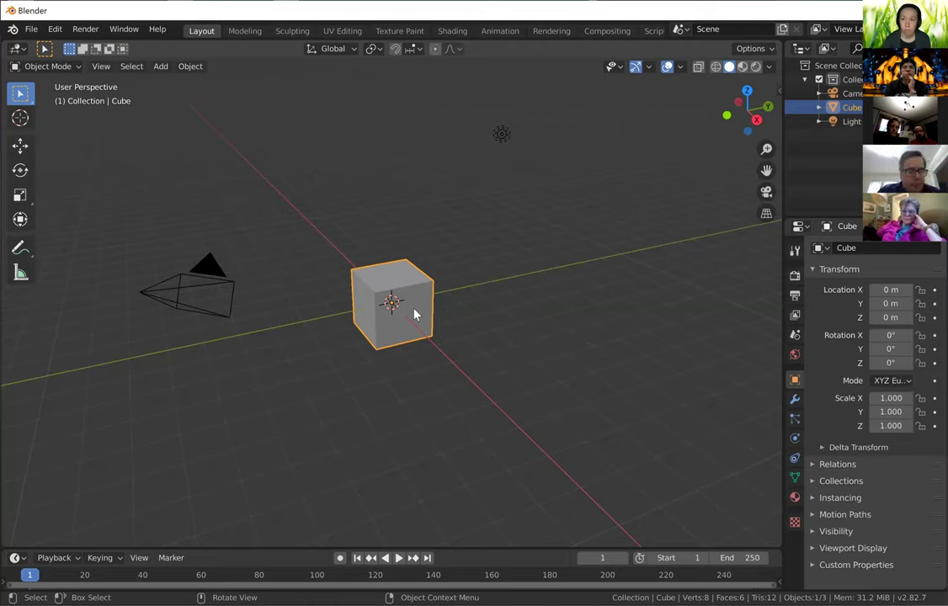
Copy and paste the cube, then slide the original about 7 m along Y.
{"action": "key", "text": "ctrl"}
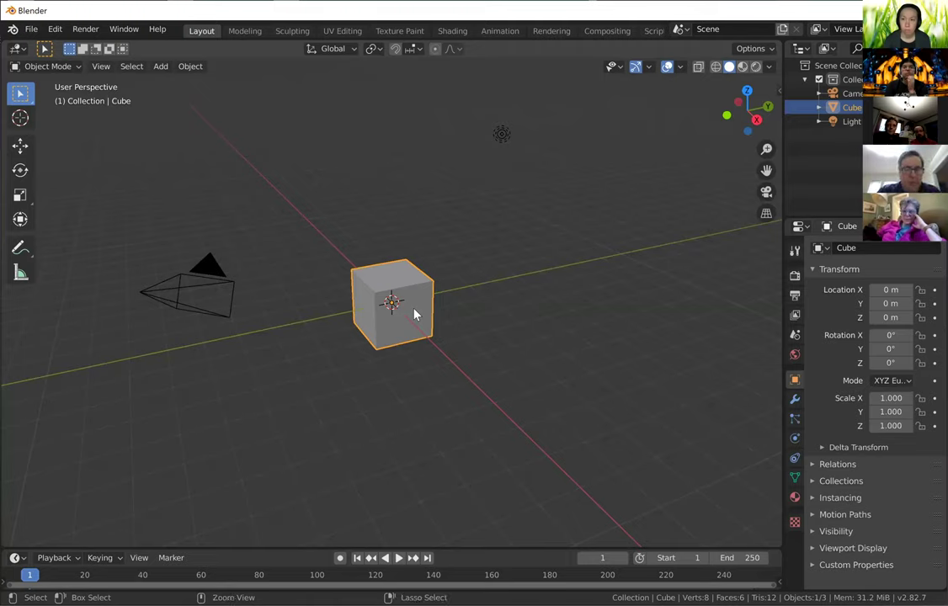
{"action": "key", "text": "ctrl+c"}
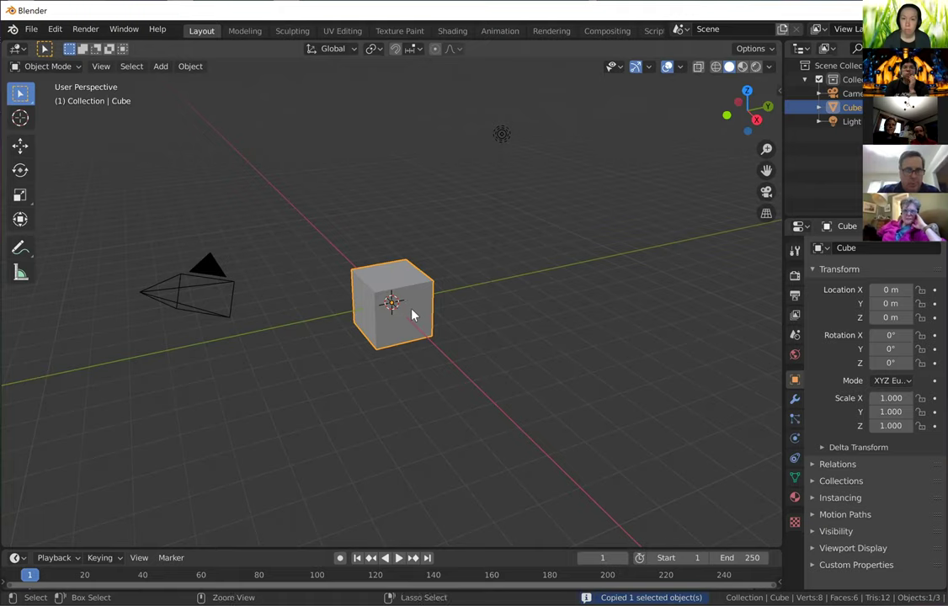
{"action": "key", "text": "ctrl+v"}
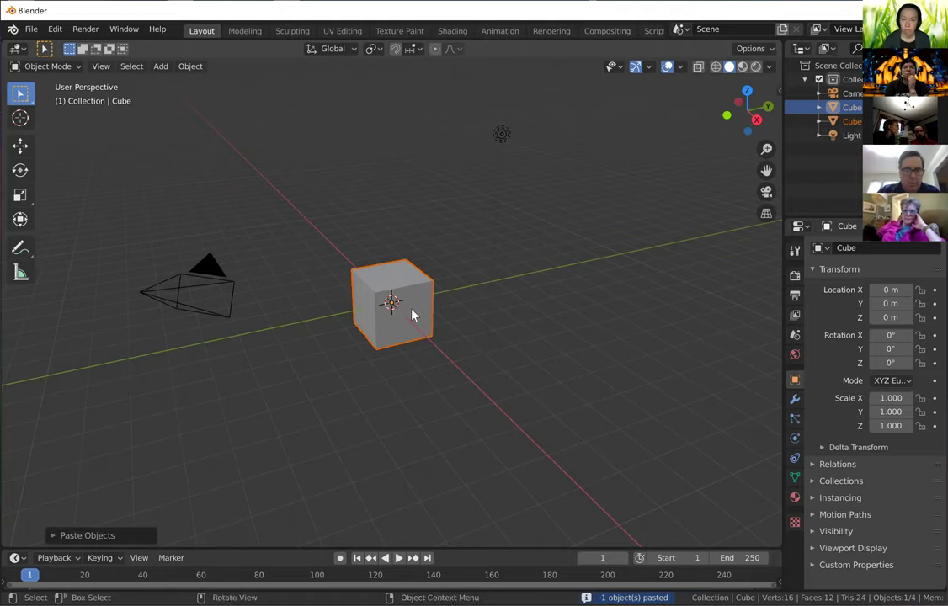
{"action": "key", "text": "g"}
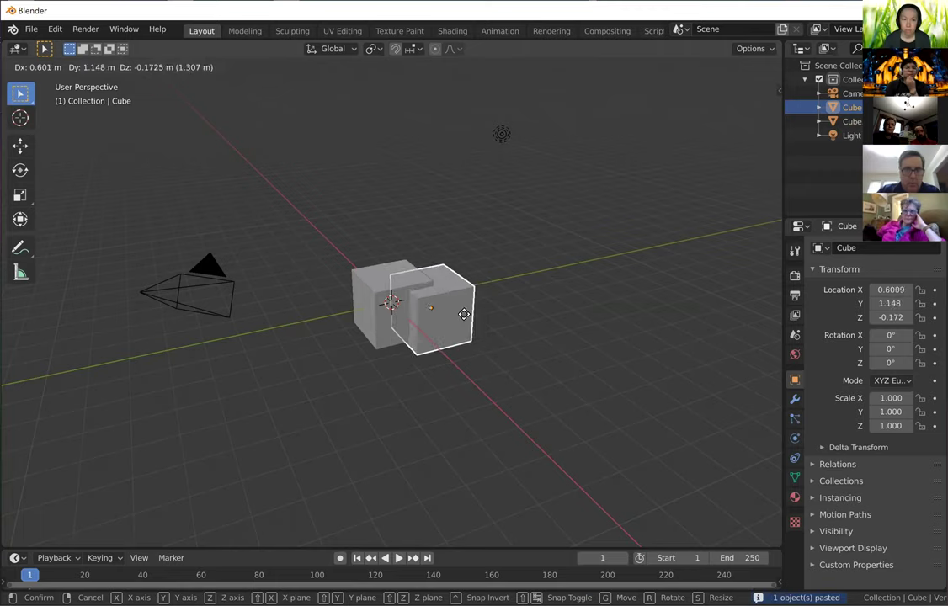
{"action": "left_click", "coordinate": [461, 321]}
{"action": "key", "text": "ctrl+z"}
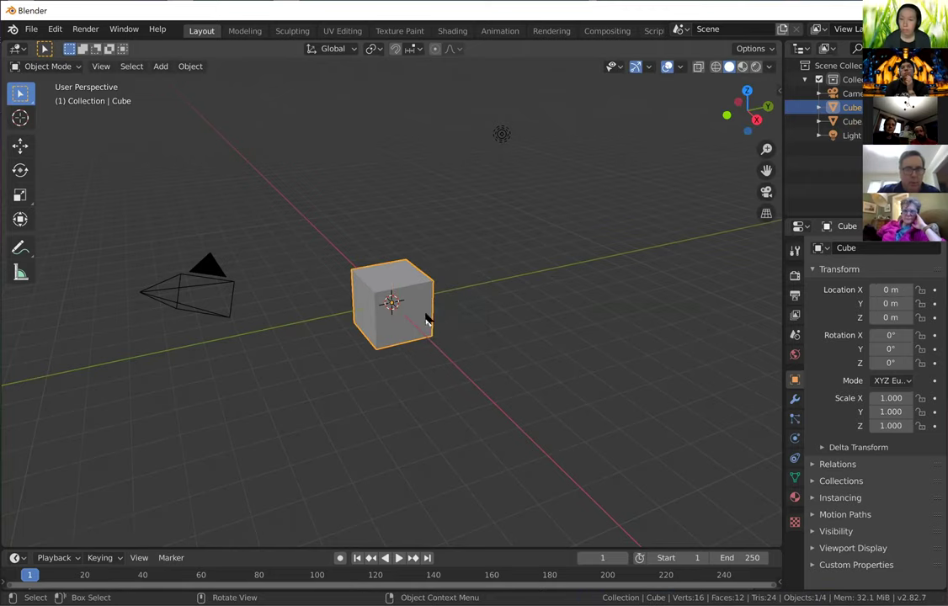
{"action": "left_click", "coordinate": [21, 147]}
{"action": "left_click_drag", "start_coordinate": [444, 290], "coordinate": [609, 319]}
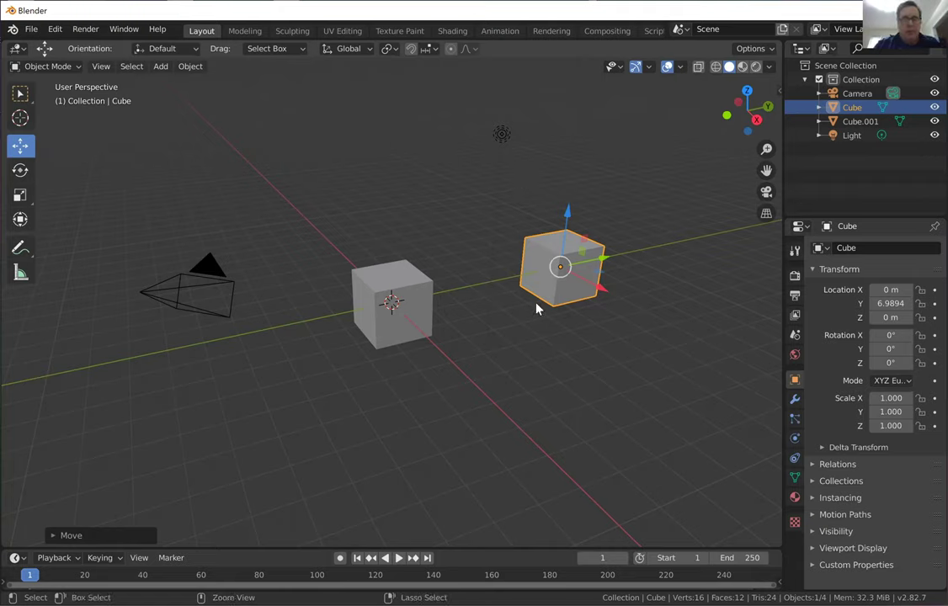
Paste another copy, moving Cube.001 along X and Cube.002 to about 3.4 m on Y.
{"action": "key", "text": "ctrl+v"}
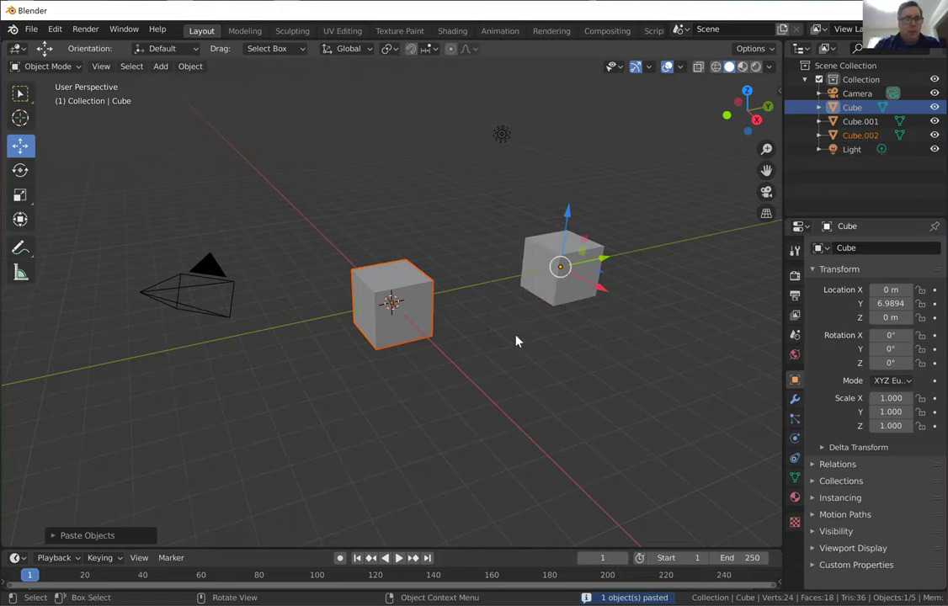
{"action": "left_click", "coordinate": [412, 318]}
{"action": "left_click_drag", "start_coordinate": [419, 329], "coordinate": [493, 395]}
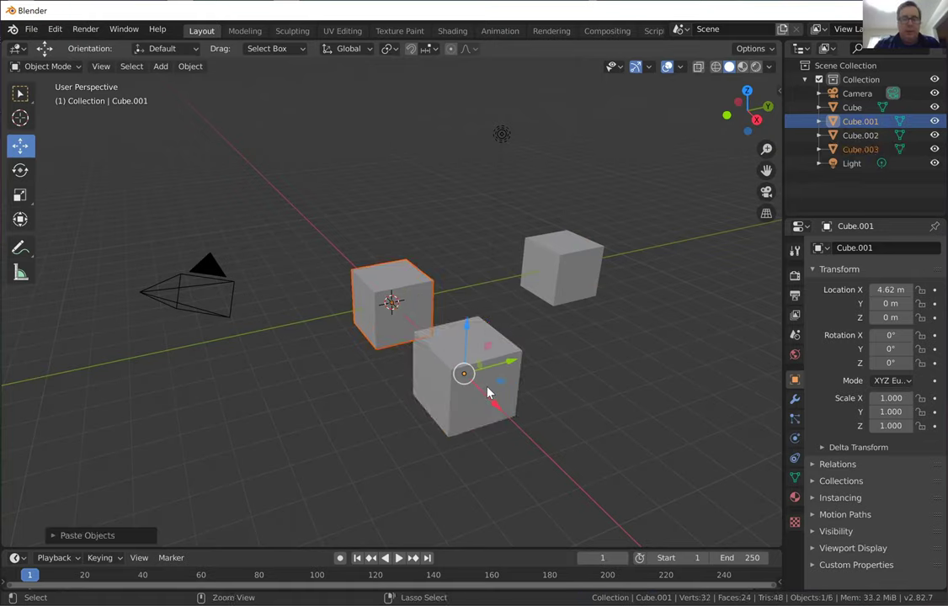
{"action": "left_click", "coordinate": [410, 302]}
{"action": "left_click_drag", "start_coordinate": [441, 296], "coordinate": [534, 303]}
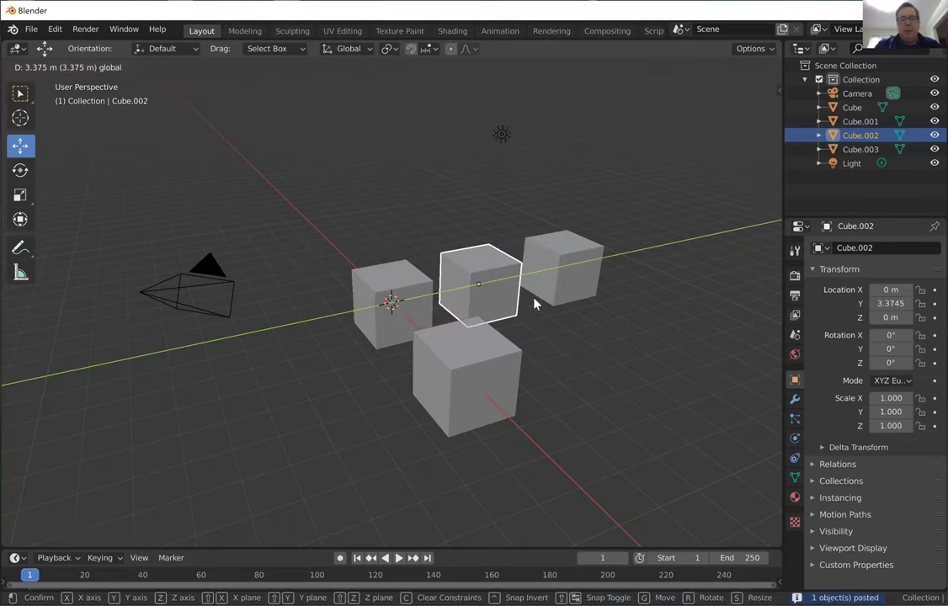
{"action": "left_click", "coordinate": [533, 302]}
{"action": "scroll", "coordinate": [533, 303], "scroll_direction": "up", "scroll_amount": 2}
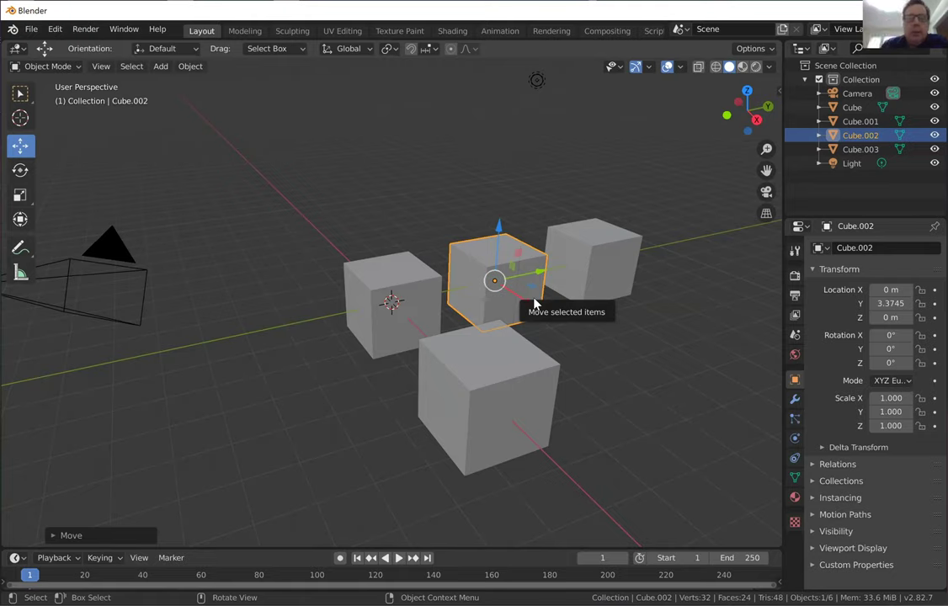
Start a new General file with File > New, choosing Don't Save for the four-cube scene.
{"action": "left_click", "coordinate": [33, 31]}
{"action": "mouse_move", "coordinate": [52, 44]}
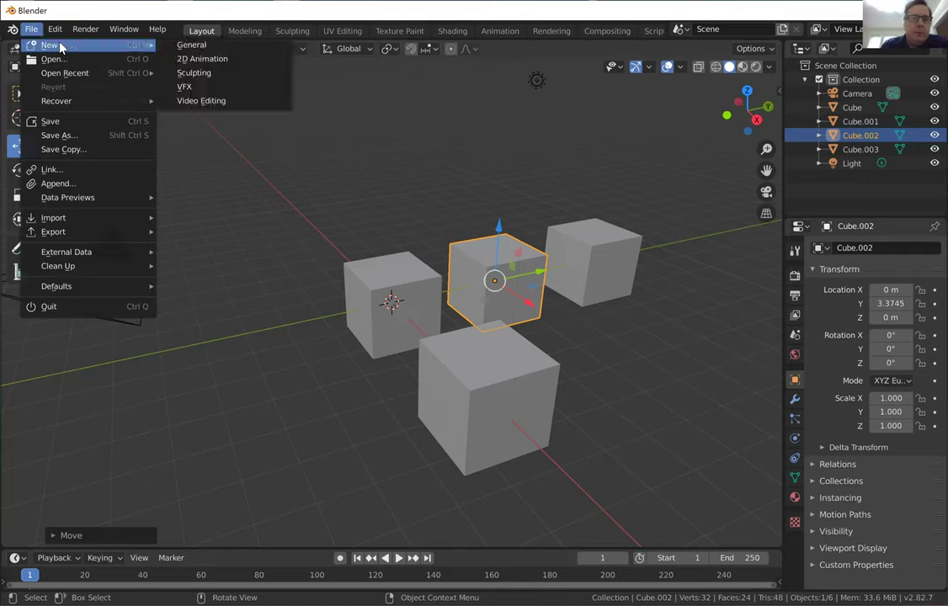
{"action": "left_click", "coordinate": [184, 49]}
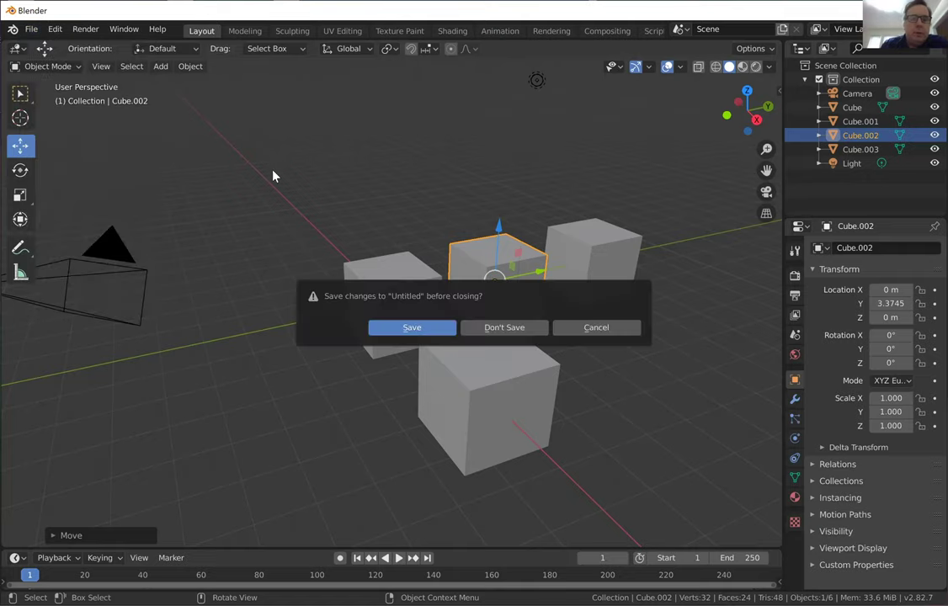
{"action": "left_click", "coordinate": [485, 336]}
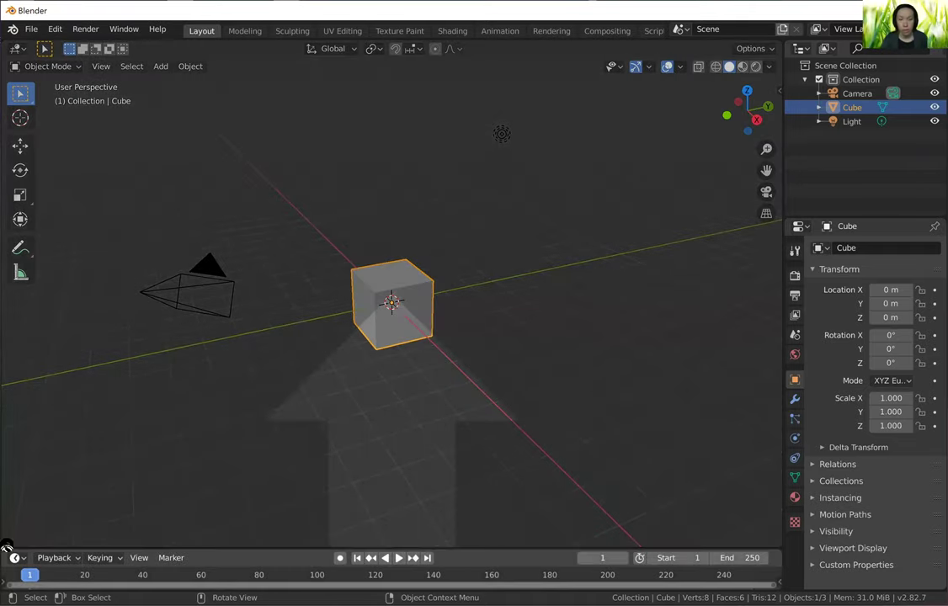
{"action": "key", "text": "ctrl+space"}
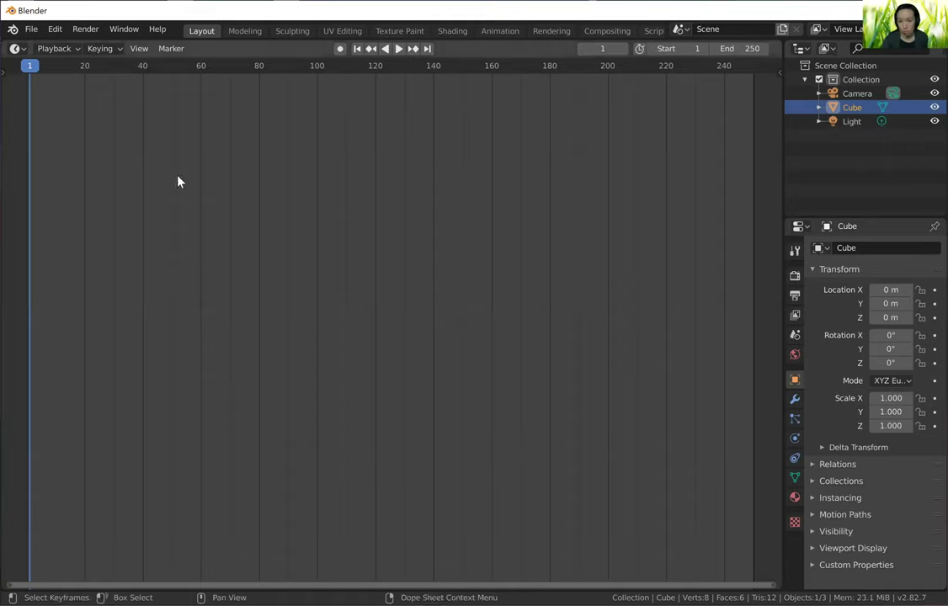
{"action": "left_click", "coordinate": [30, 31]}
{"action": "mouse_move", "coordinate": [48, 45]}
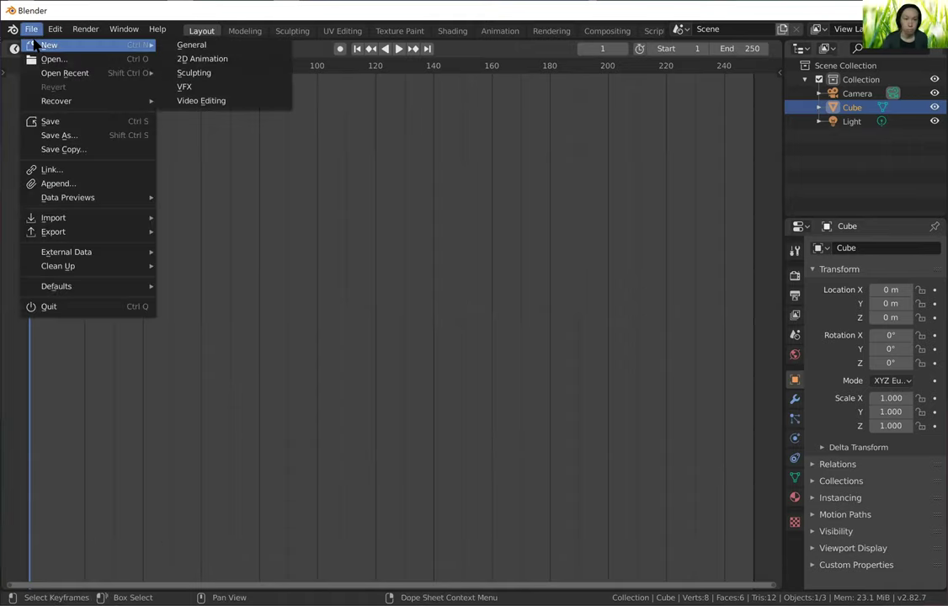
{"action": "left_click", "coordinate": [187, 47]}
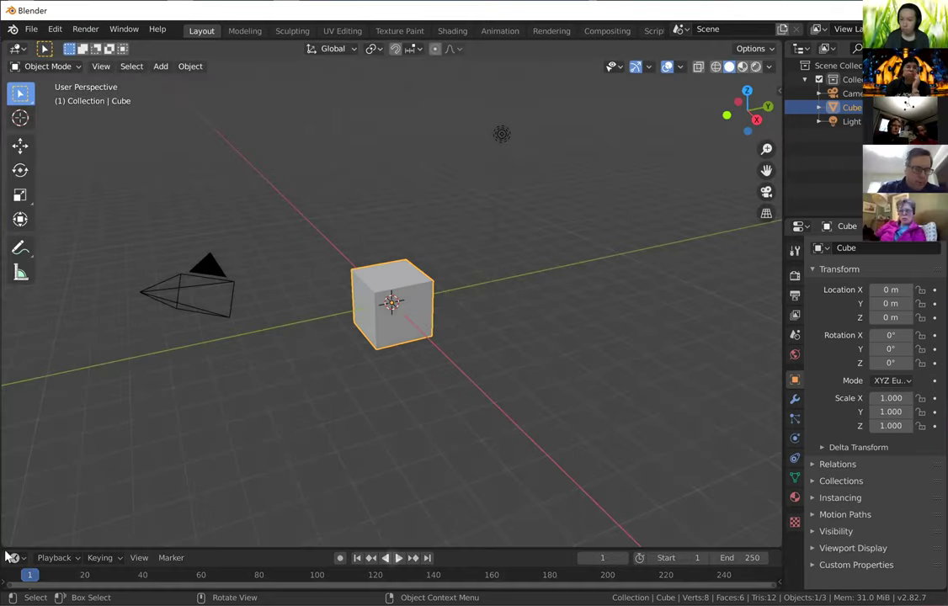
{"action": "left_click_drag", "start_coordinate": [3, 553], "coordinate": [63, 565]}
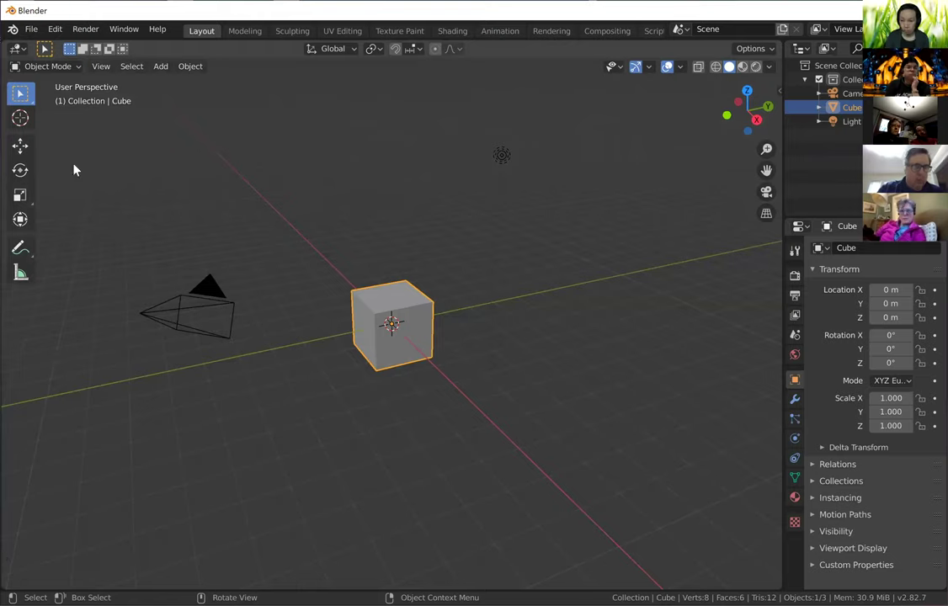
{"action": "left_click", "coordinate": [31, 29]}
{"action": "mouse_move", "coordinate": [85, 45]}
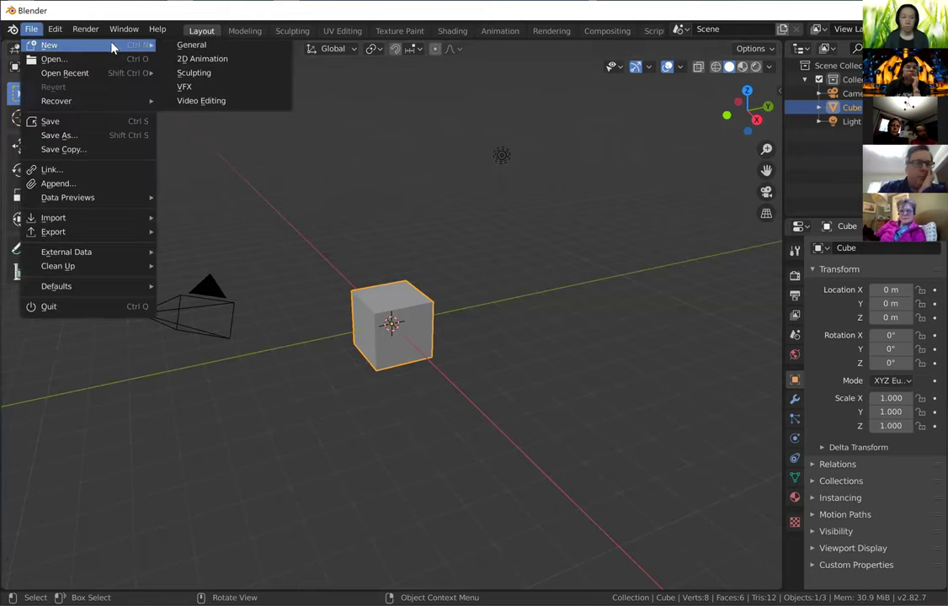
{"action": "left_click", "coordinate": [189, 48]}
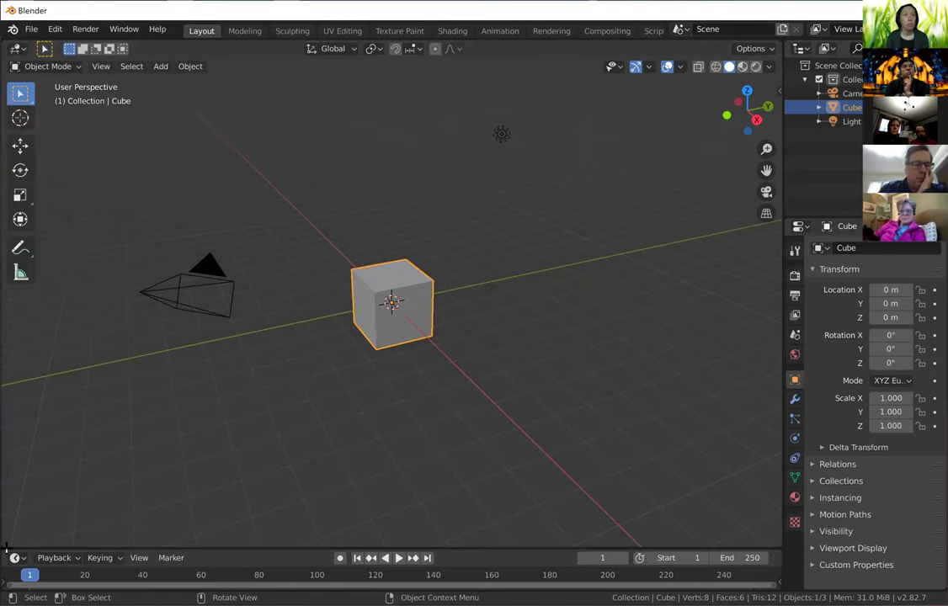
{"action": "mouse_move", "coordinate": [6, 546]}
{"action": "left_mouse_down"}
{"action": "mouse_move", "coordinate": [7, 475]}
{"action": "mouse_move", "coordinate": [8, 564]}
{"action": "left_mouse_up"}
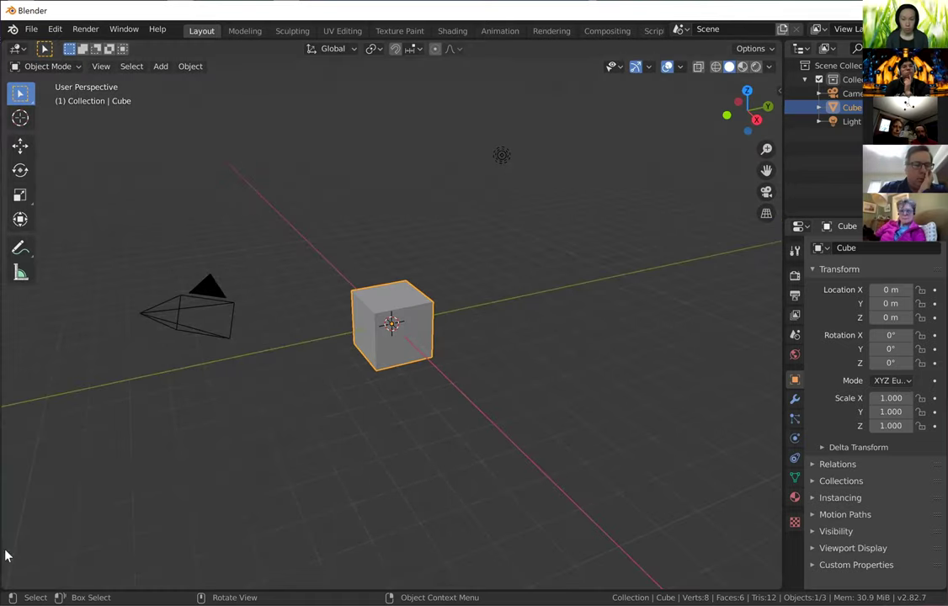
{"action": "left_click", "coordinate": [30, 29]}
{"action": "mouse_move", "coordinate": [37, 51]}
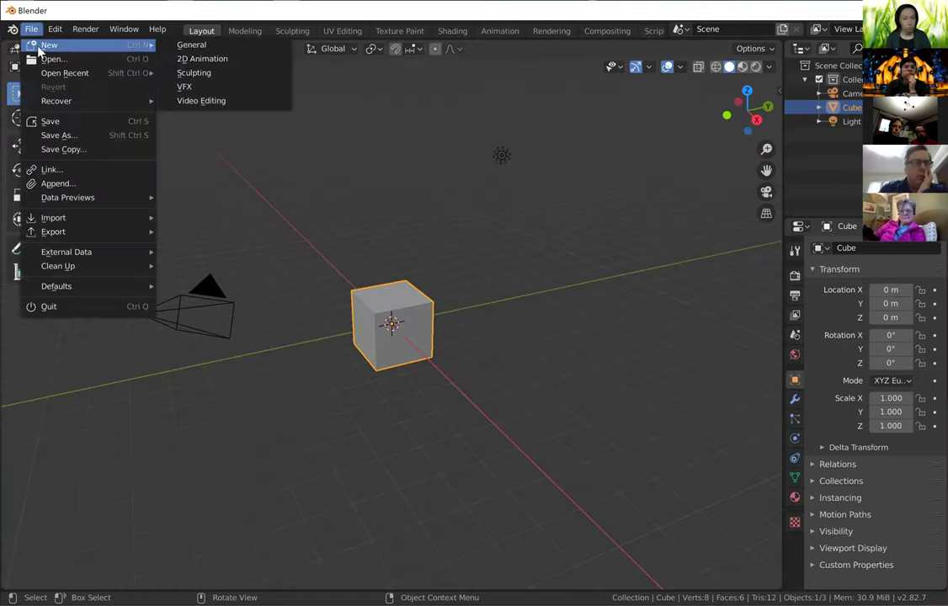
{"action": "left_click", "coordinate": [180, 46]}
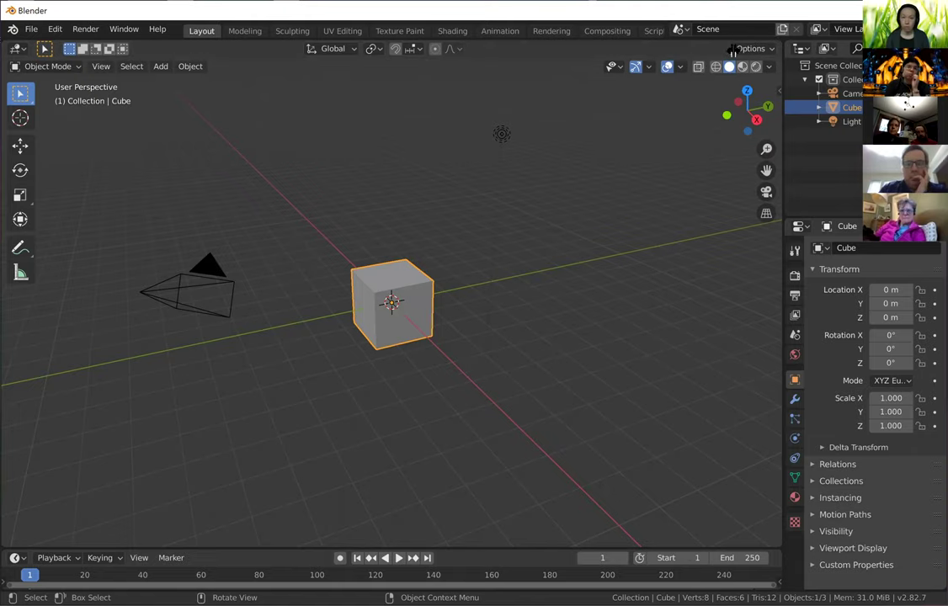
Split the 3D view from its corner into two viewports and delete the default cube.
{"action": "left_click_drag", "start_coordinate": [779, 42], "coordinate": [577, 152]}
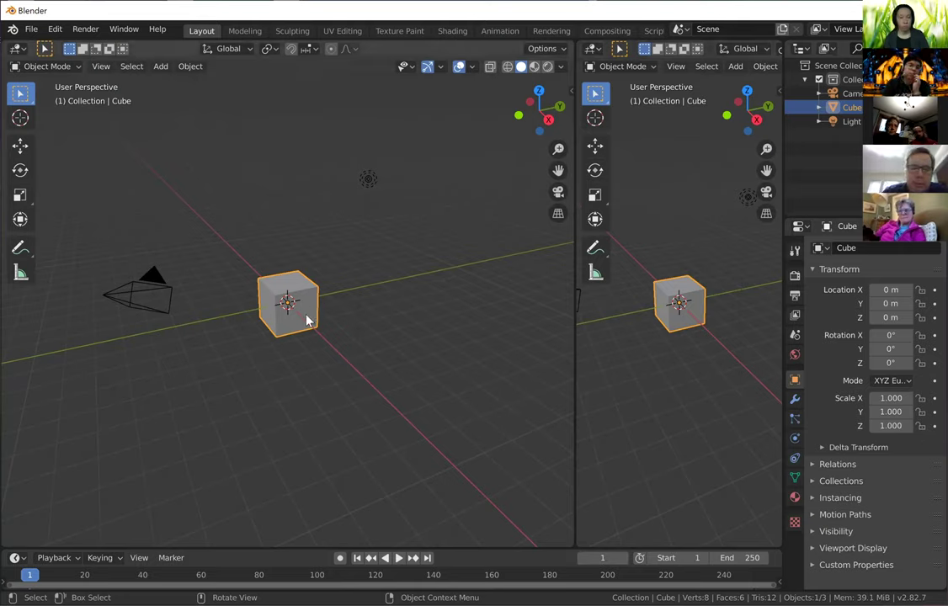
{"action": "key", "text": "Delete"}
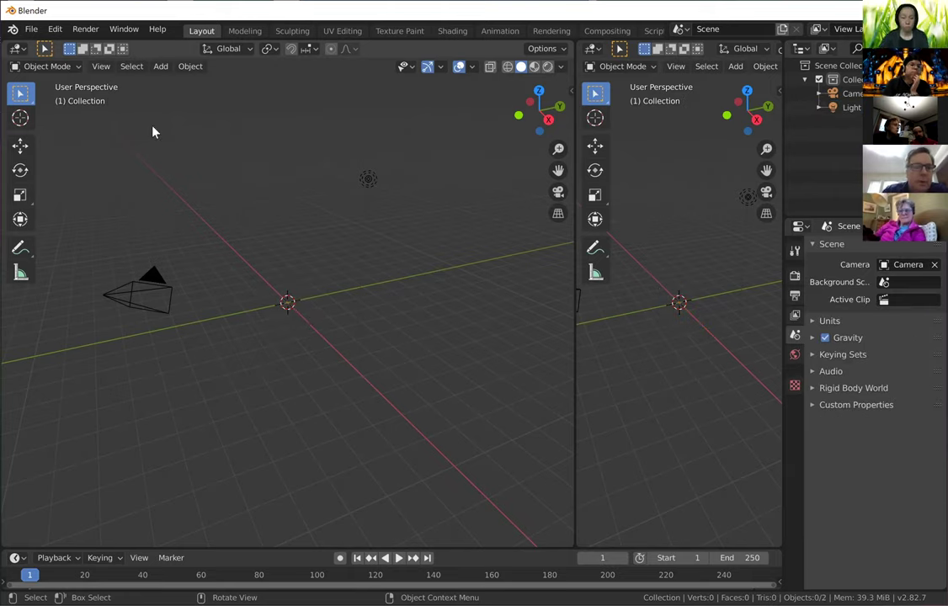
Add a Plane at the origin, scale it uniformly to 8.674, and select it.
{"action": "left_click", "coordinate": [160, 66]}
{"action": "mouse_move", "coordinate": [249, 80]}
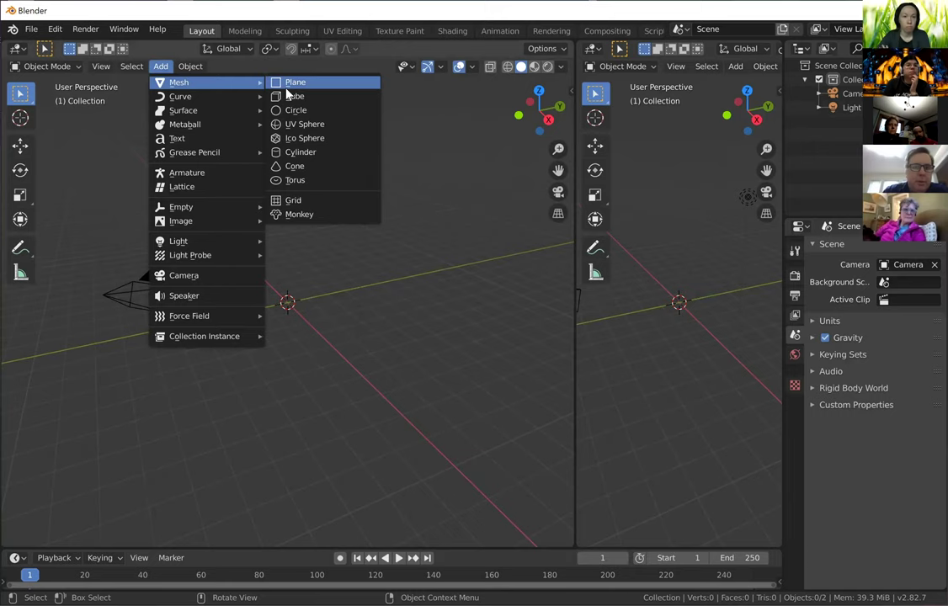
{"action": "left_click", "coordinate": [287, 84]}
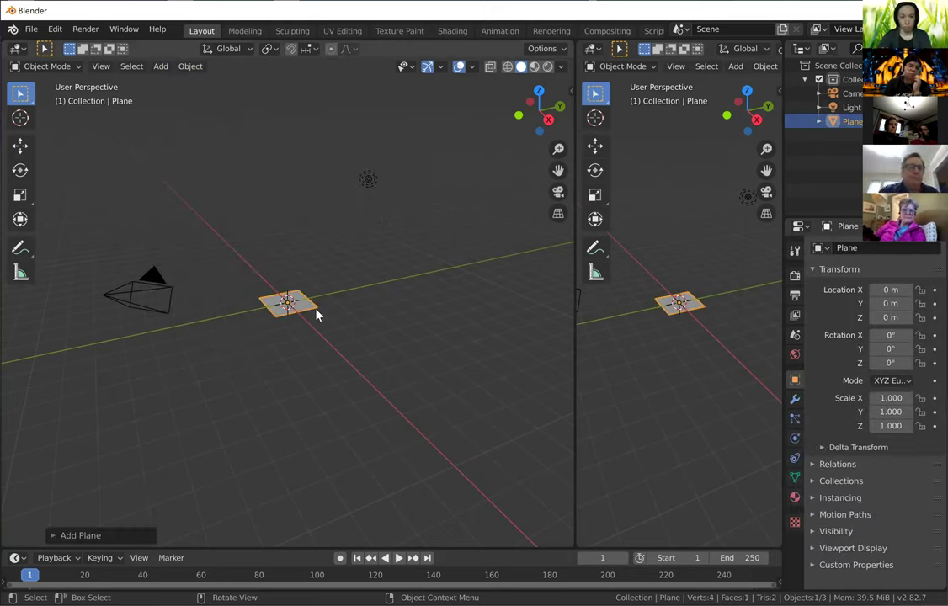
{"action": "left_click", "coordinate": [21, 196]}
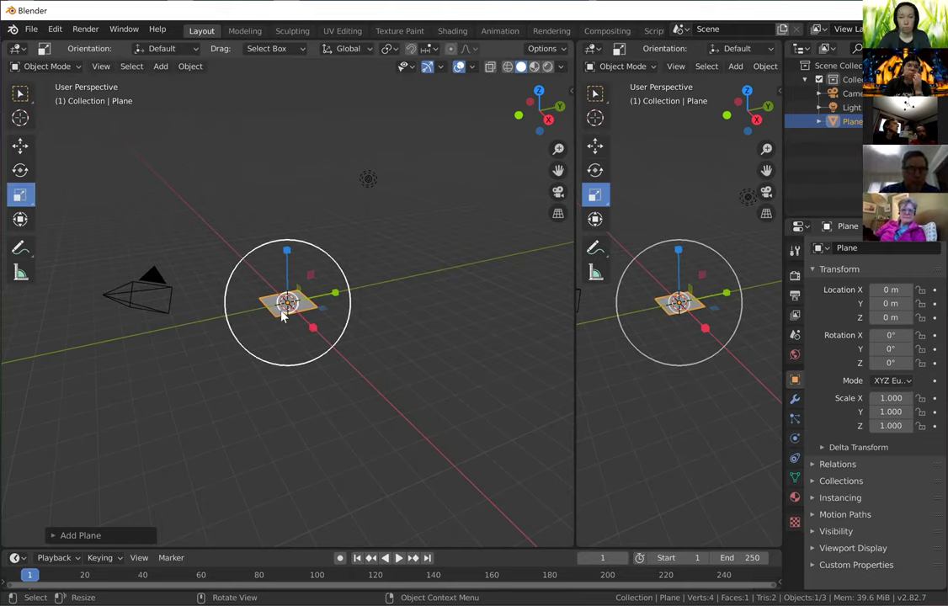
{"action": "left_click_drag", "start_coordinate": [286, 301], "coordinate": [409, 397]}
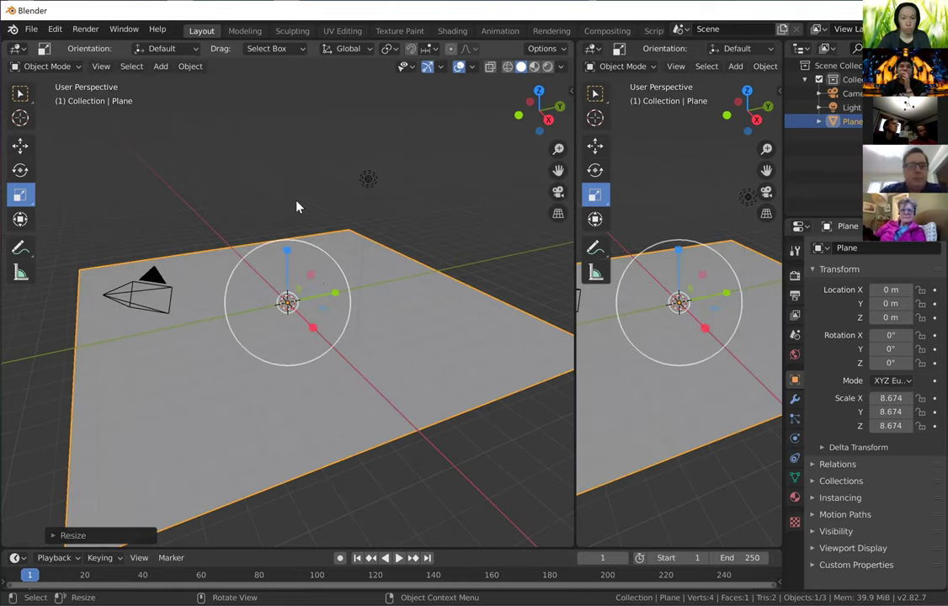
{"action": "left_click", "coordinate": [296, 206]}
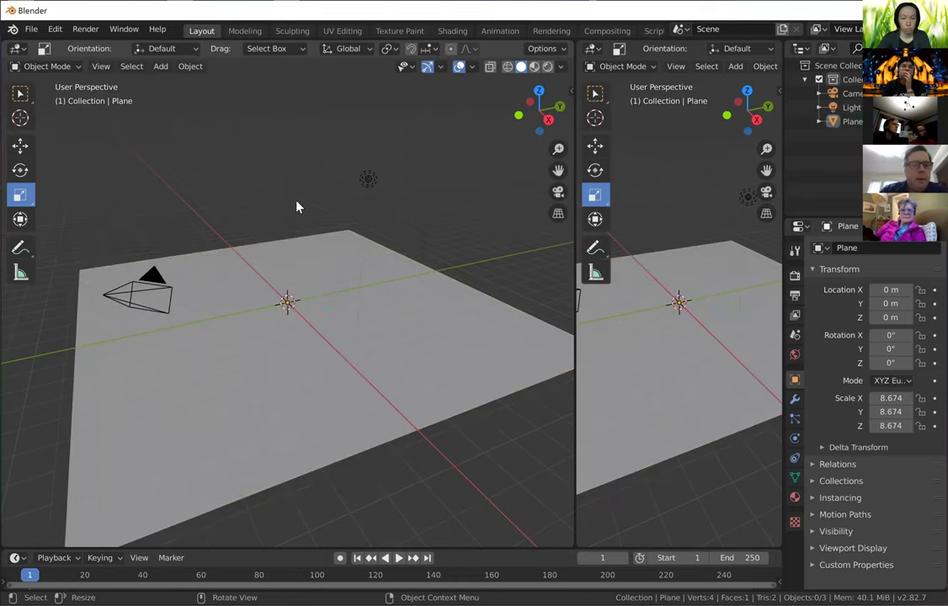
{"action": "left_click", "coordinate": [392, 329]}
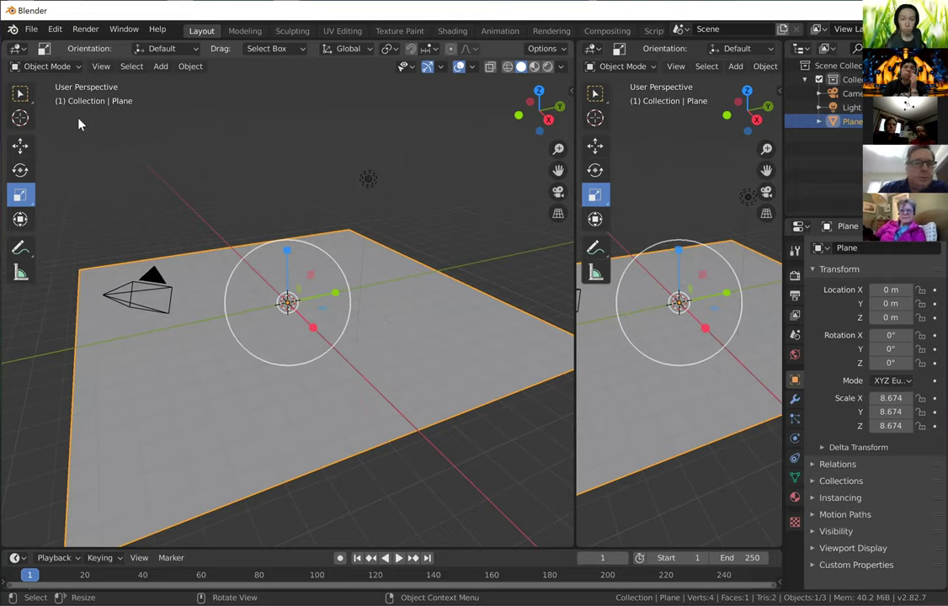
{"action": "left_click", "coordinate": [72, 67]}
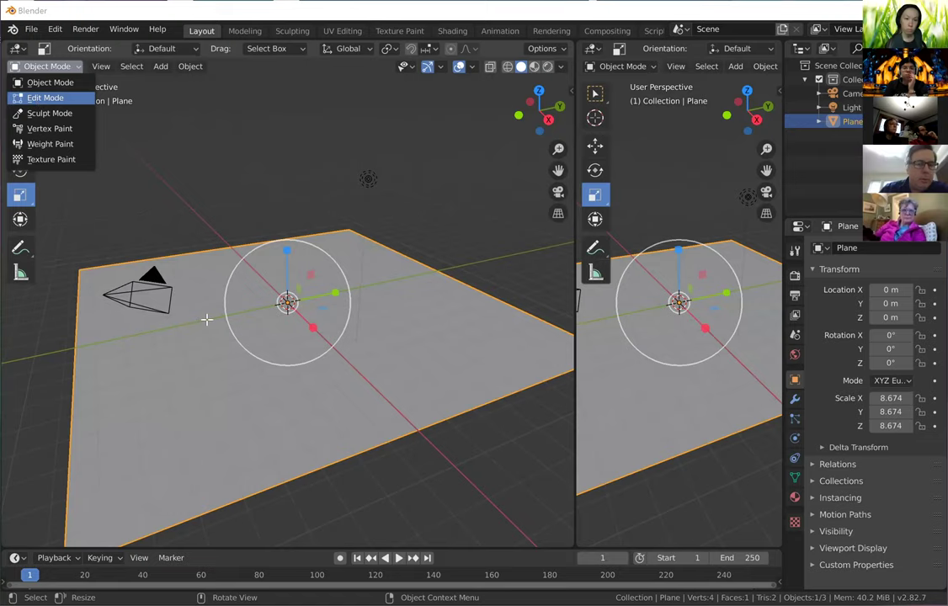
Enter Edit Mode and subdivide the plane three times into an 8x8 grid.
{"action": "left_click", "coordinate": [38, 99]}
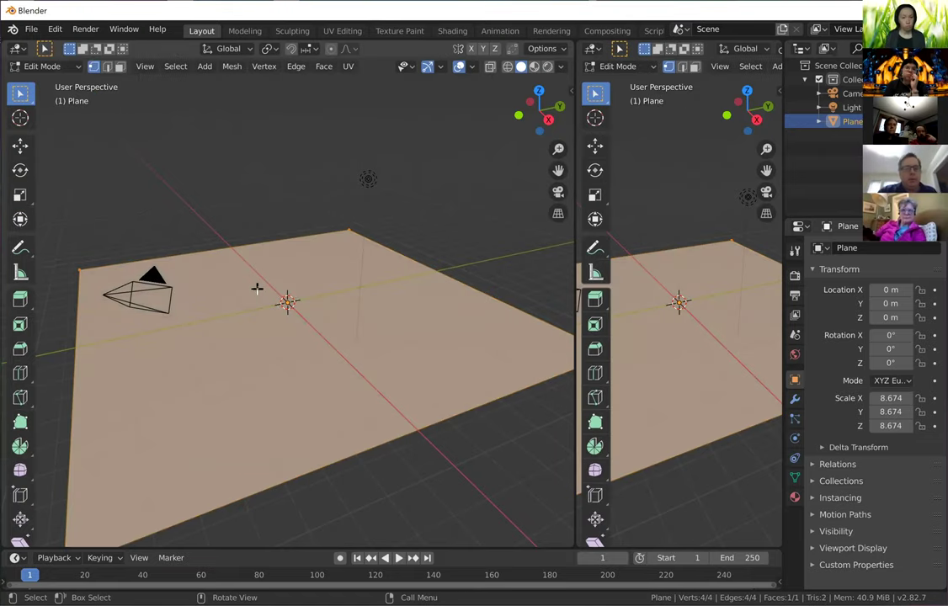
{"action": "right_click", "coordinate": [205, 177]}
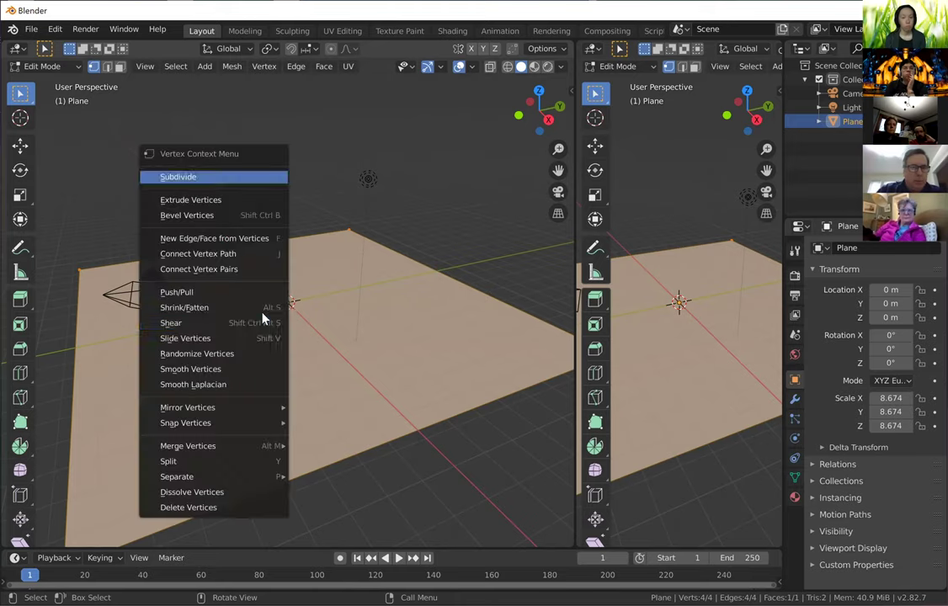
{"action": "left_click", "coordinate": [224, 180]}
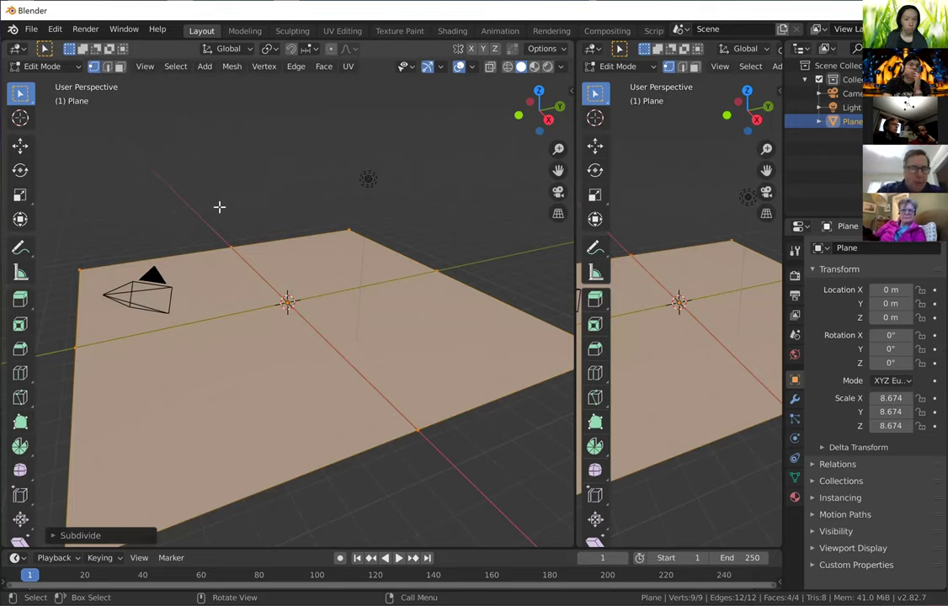
{"action": "right_click", "coordinate": [219, 206]}
{"action": "left_click", "coordinate": [218, 205]}
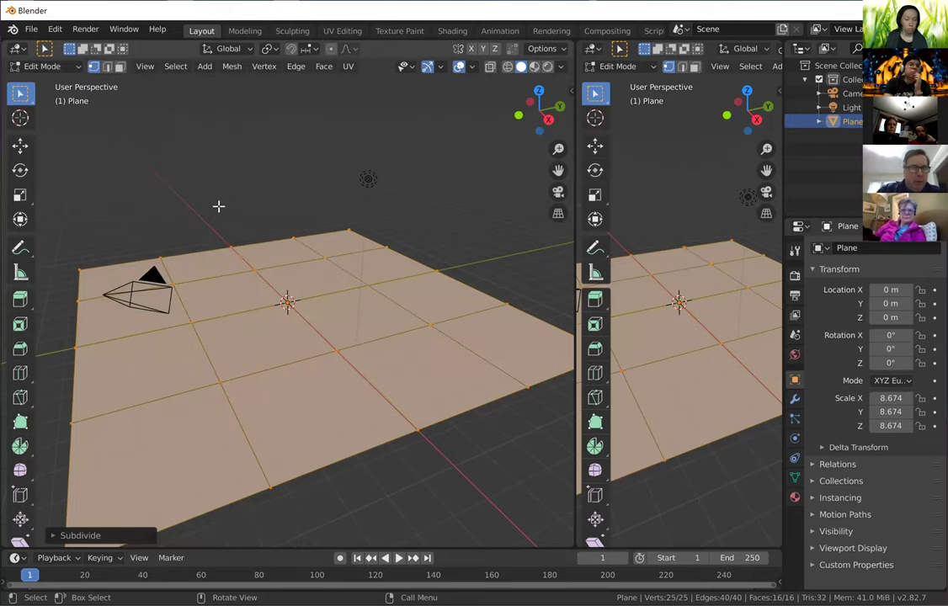
{"action": "right_click", "coordinate": [219, 206]}
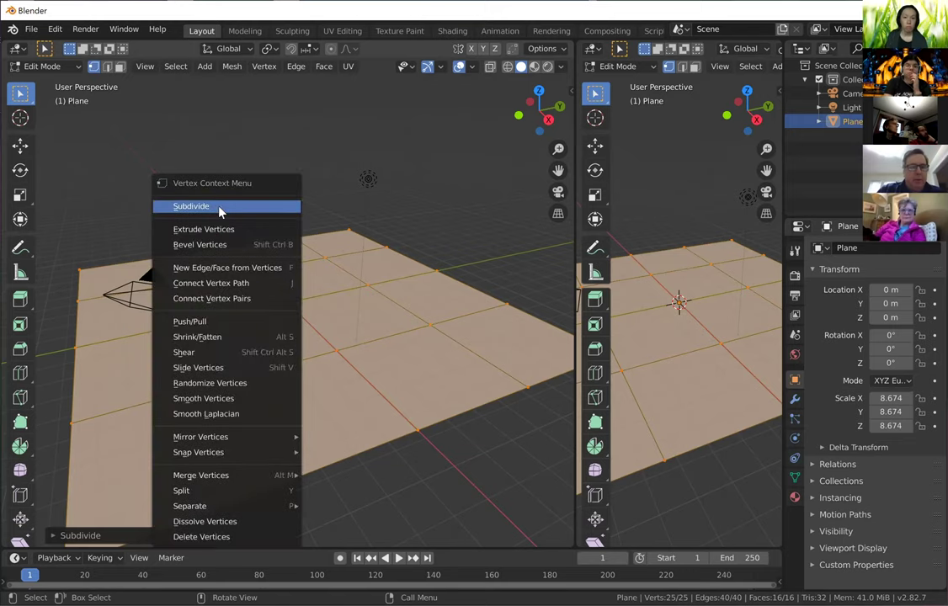
{"action": "left_click", "coordinate": [218, 205]}
Subdivide three more times to a 64x64 grid of 4,225 vertices.
{"action": "right_click", "coordinate": [219, 212]}
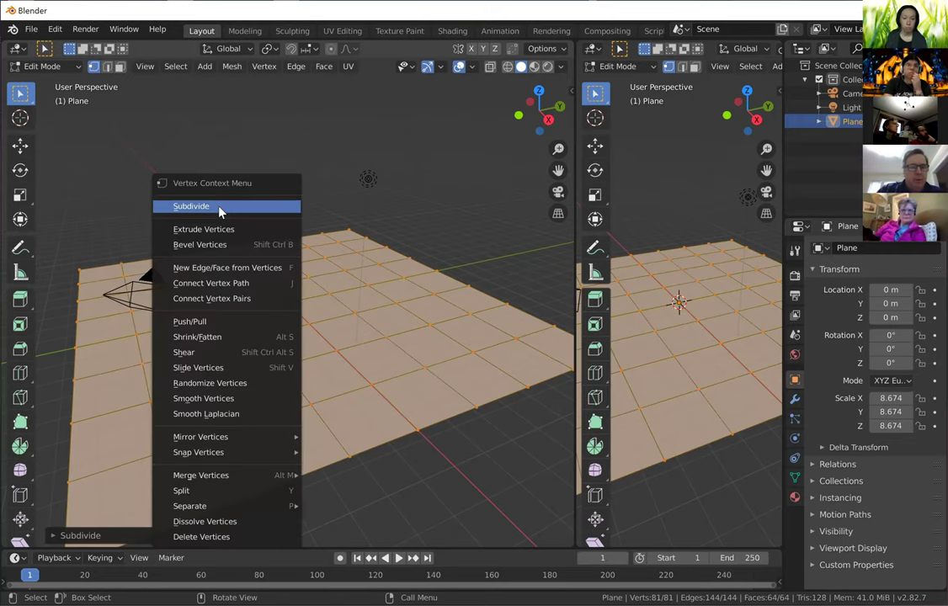
{"action": "left_click", "coordinate": [218, 206]}
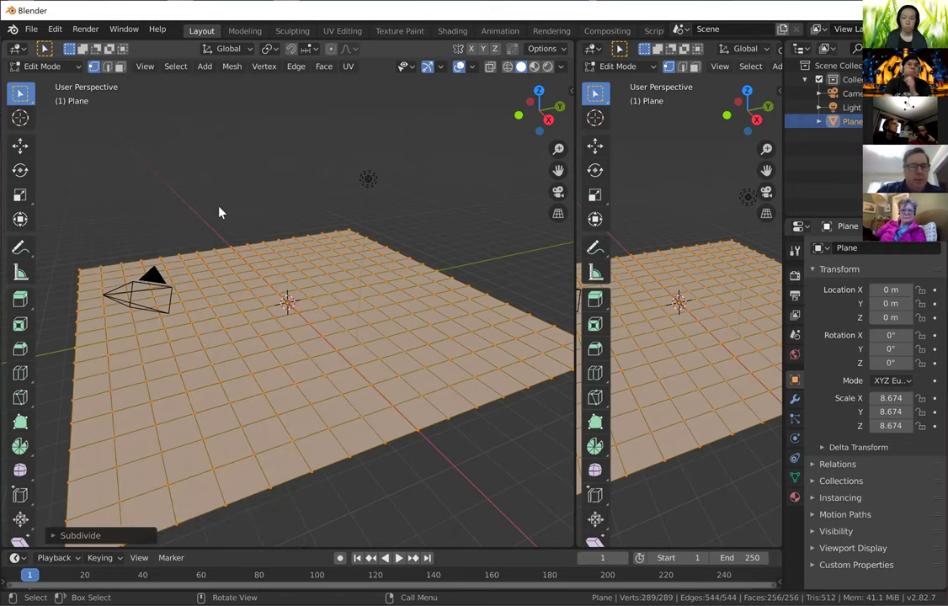
{"action": "right_click", "coordinate": [218, 210]}
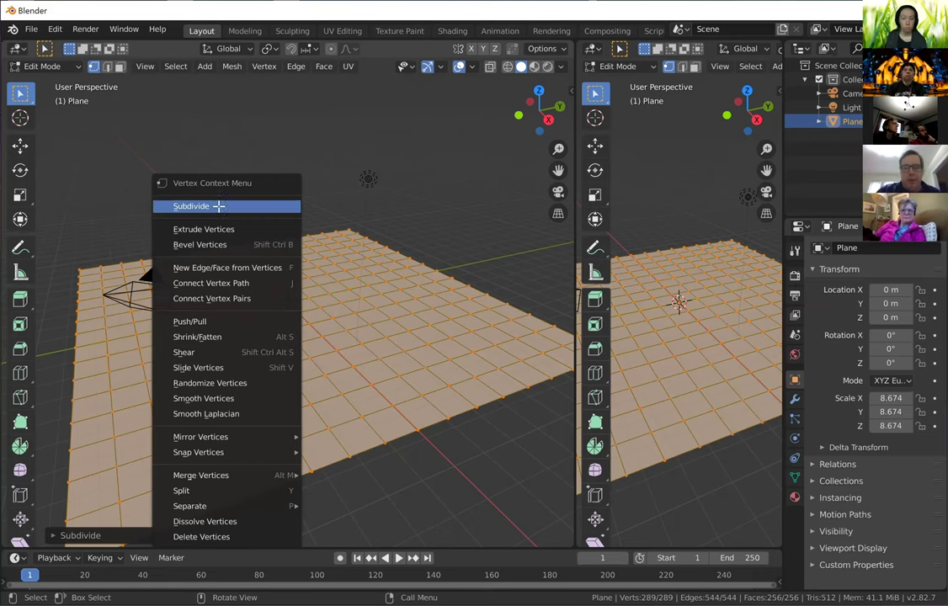
{"action": "left_click", "coordinate": [218, 206]}
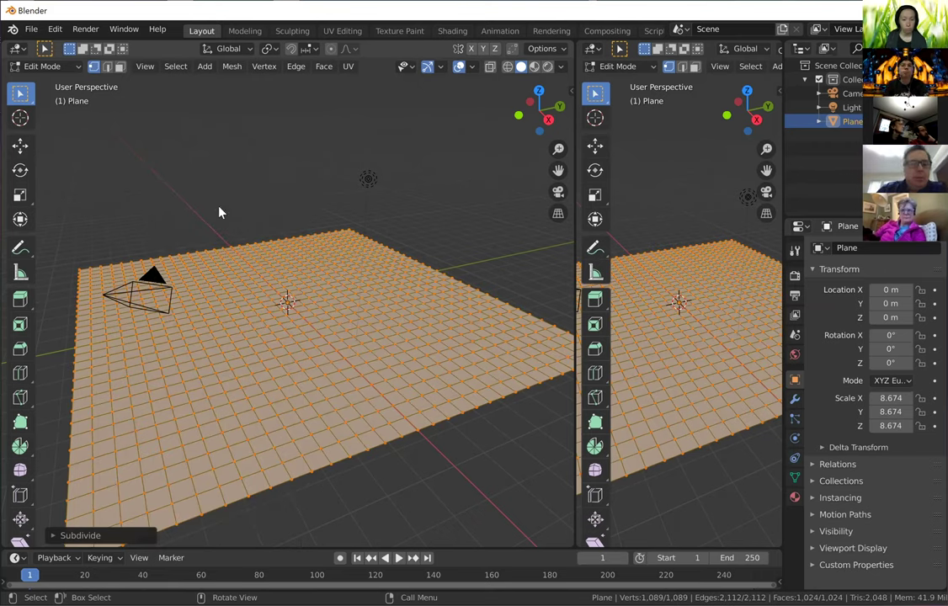
{"action": "right_click", "coordinate": [218, 206]}
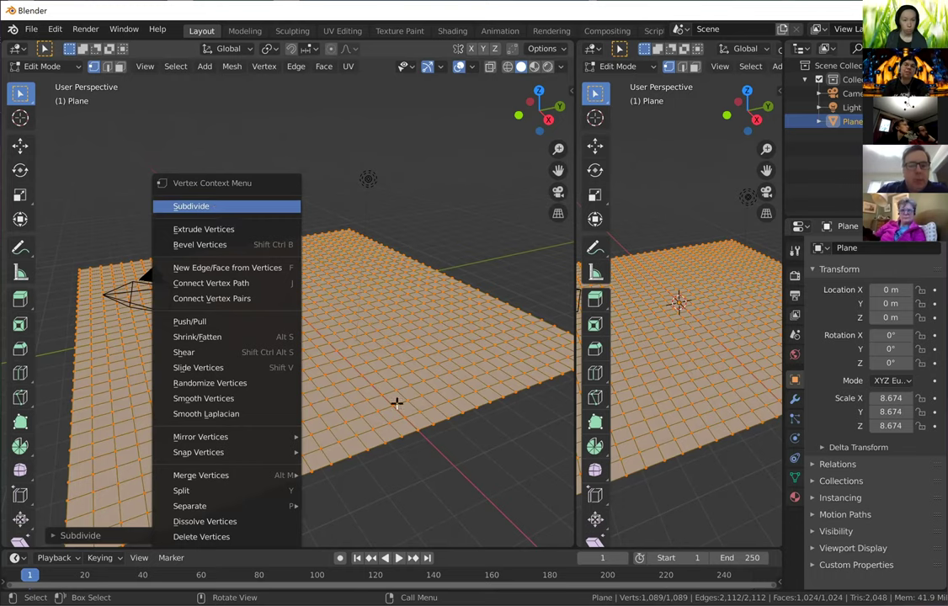
{"action": "key", "text": "Return"}
{"action": "scroll", "coordinate": [386, 382], "scroll_direction": "up", "scroll_amount": 2}
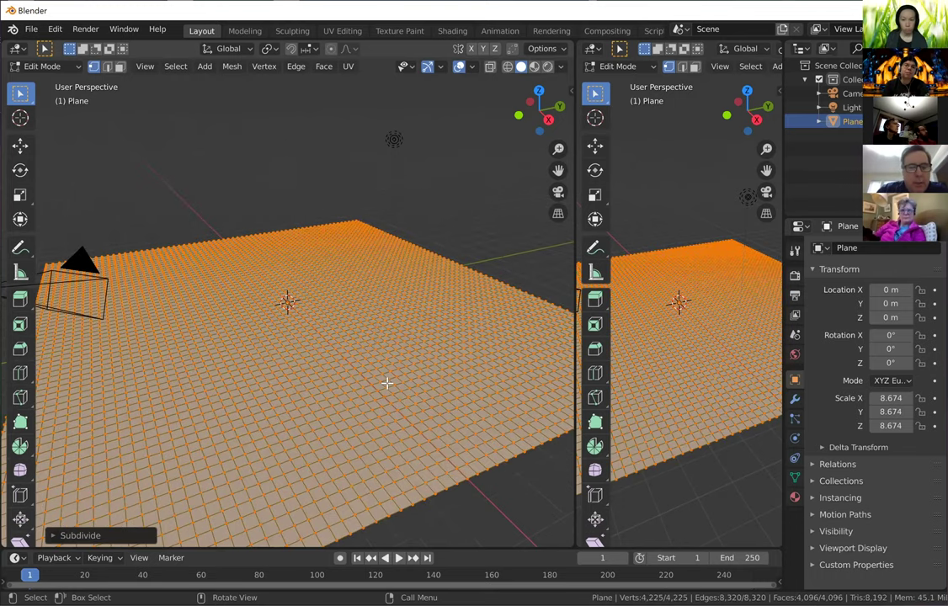
{"action": "scroll", "coordinate": [387, 382], "scroll_direction": "up", "scroll_amount": 1}
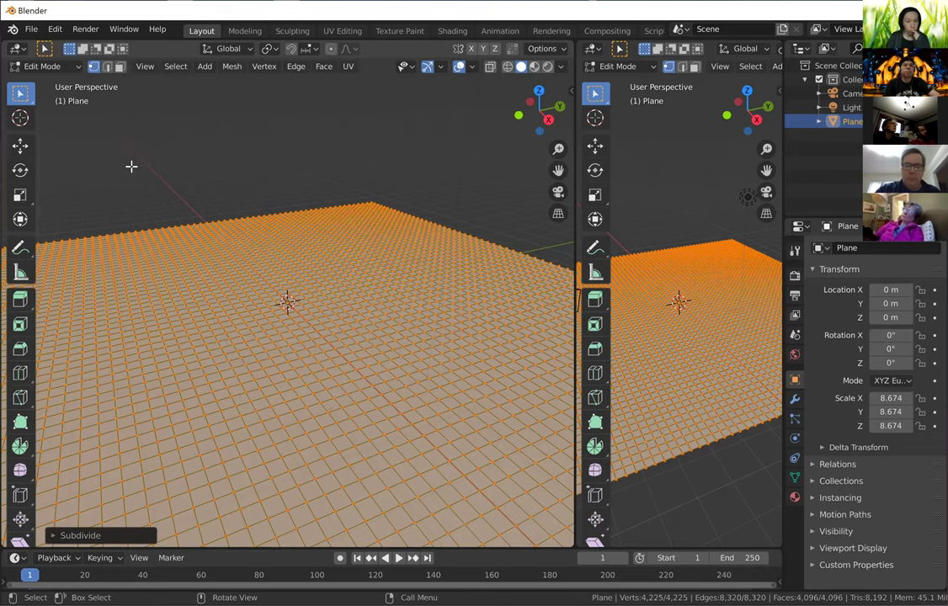
Return to Object Mode and delete the densely subdivided plane.
{"action": "left_click", "coordinate": [59, 66]}
{"action": "left_click", "coordinate": [68, 83]}
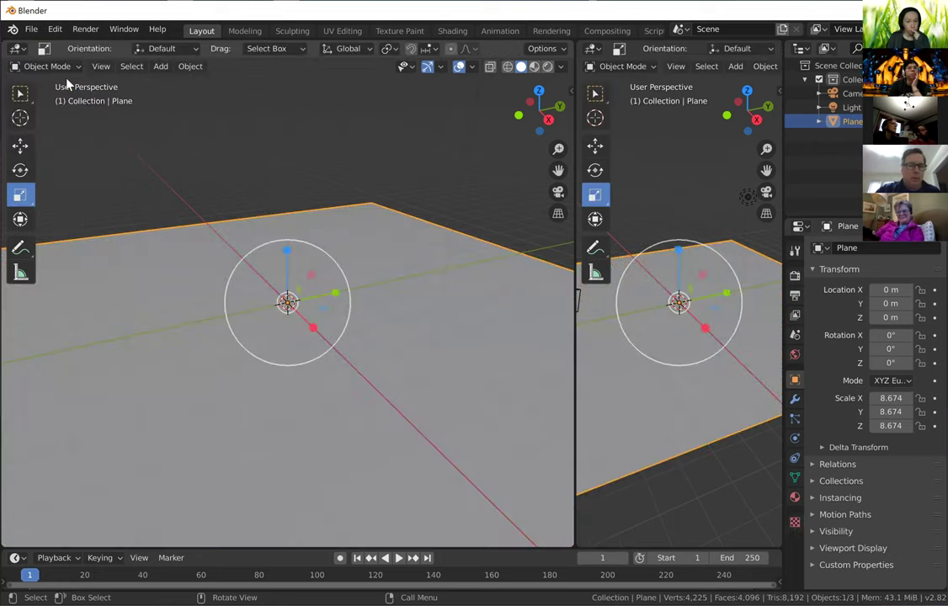
{"action": "key", "text": "Delete"}
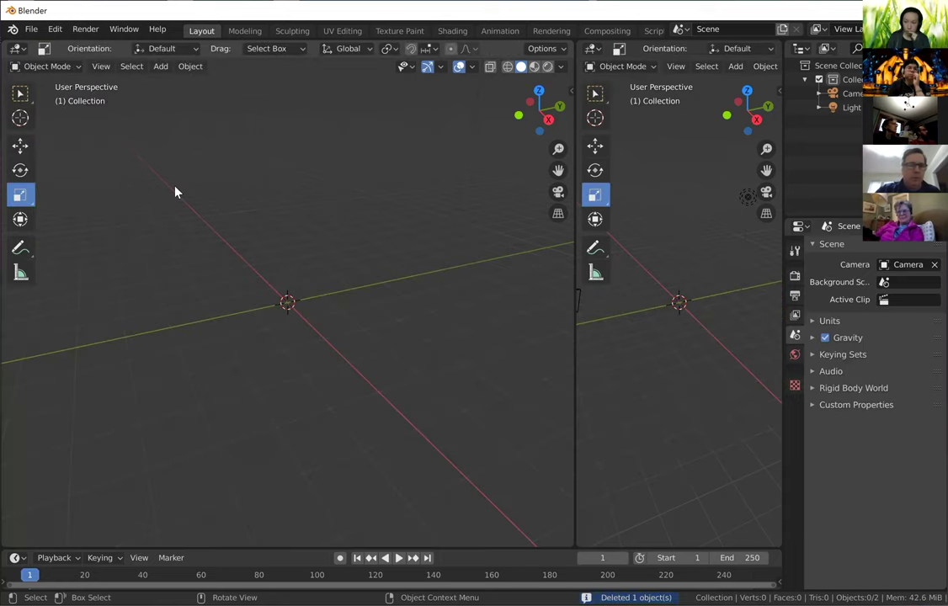
Add a new Plane at the origin, scale it uniformly to -5.104, and reselect it.
{"action": "left_click", "coordinate": [160, 66]}
{"action": "mouse_move", "coordinate": [178, 82]}
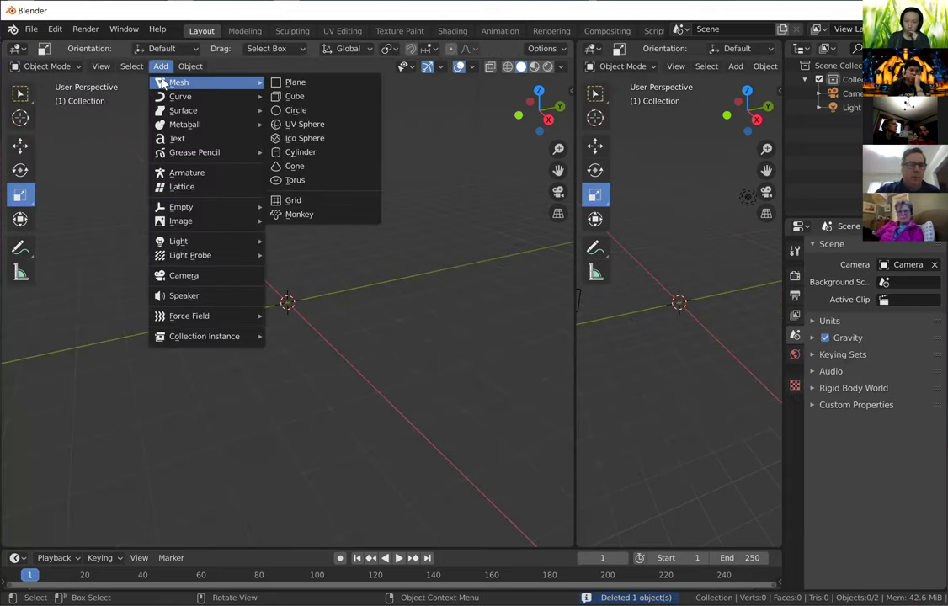
{"action": "left_click", "coordinate": [291, 83]}
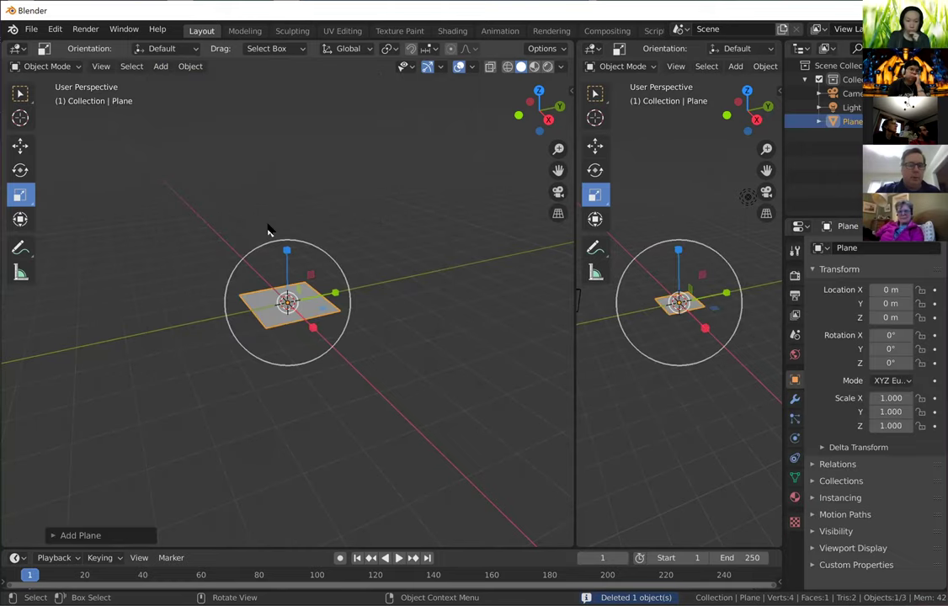
{"action": "key", "text": "s"}
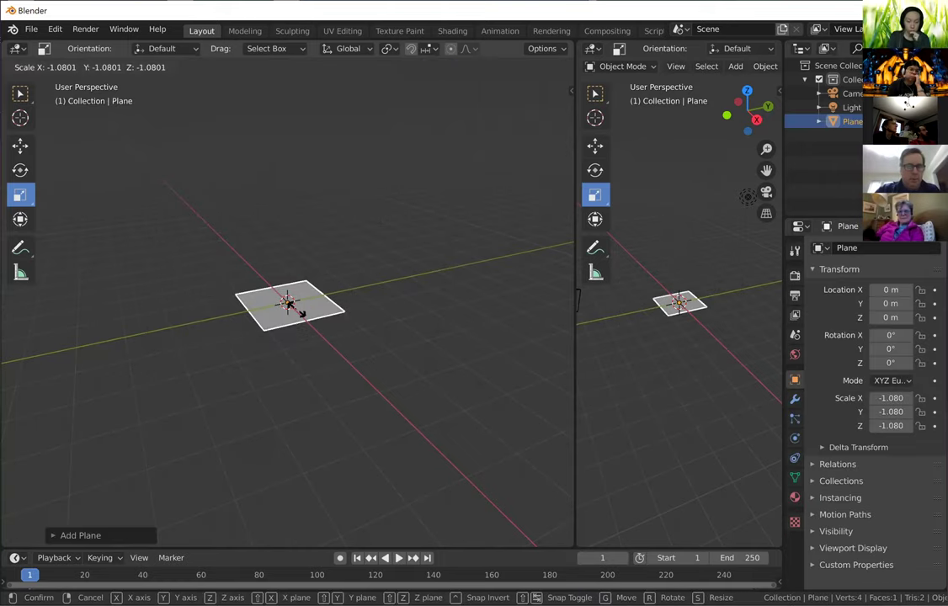
{"action": "left_click", "coordinate": [325, 263]}
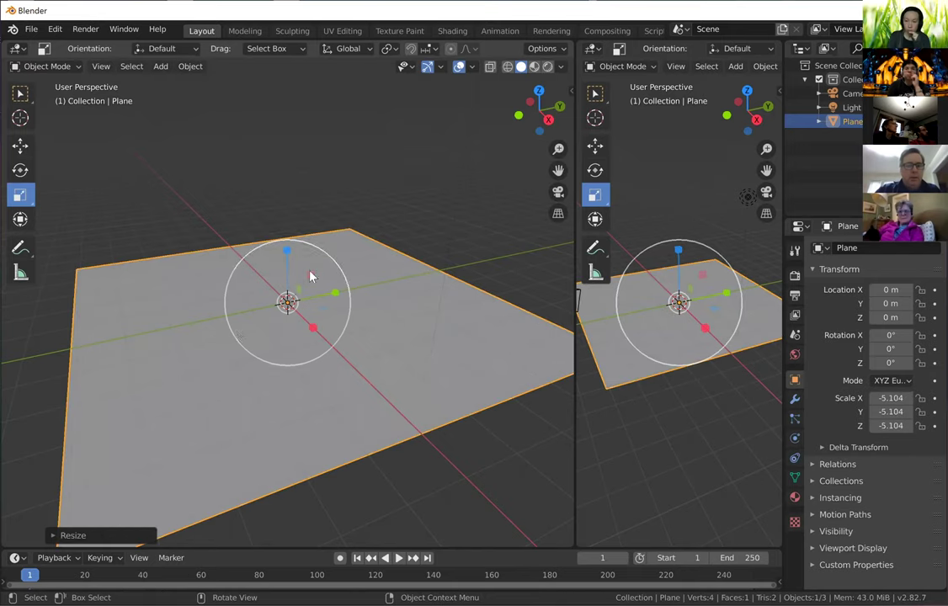
{"action": "left_click", "coordinate": [130, 217]}
{"action": "left_click", "coordinate": [181, 345]}
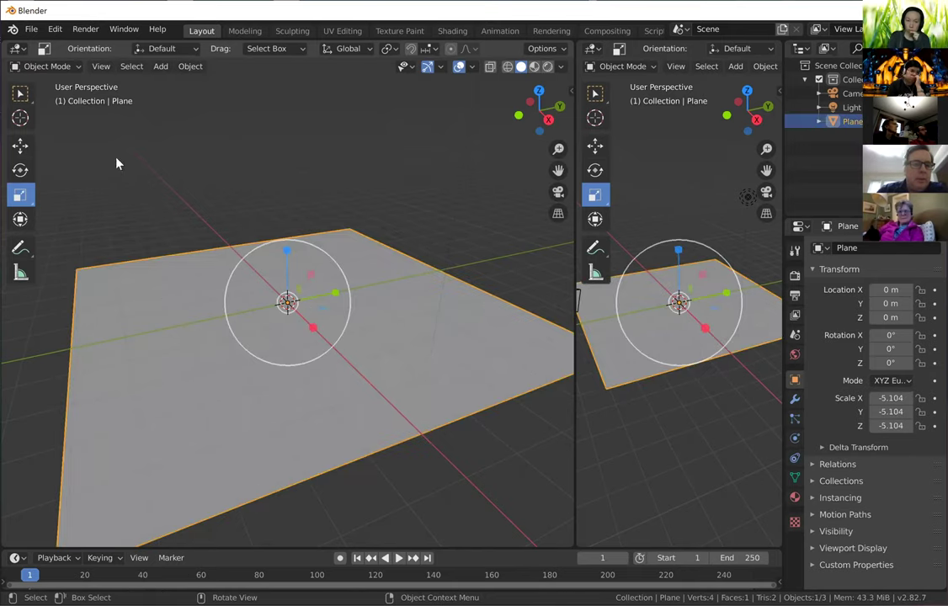
{"action": "left_click", "coordinate": [47, 66]}
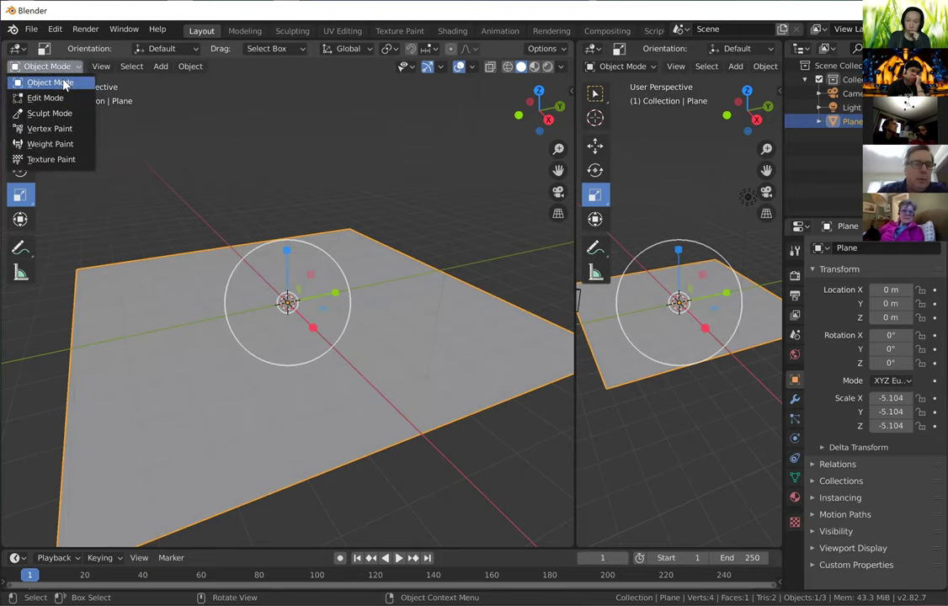
Enter Edit Mode and run Edge > Subdivide twice, giving 25 vertices and 16 faces.
{"action": "left_click", "coordinate": [30, 97]}
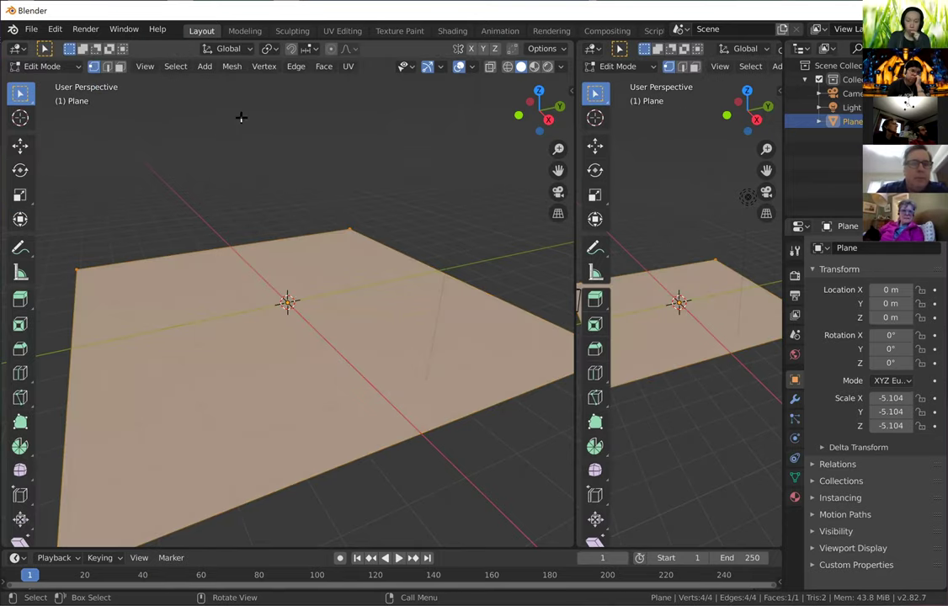
{"action": "left_click", "coordinate": [294, 69]}
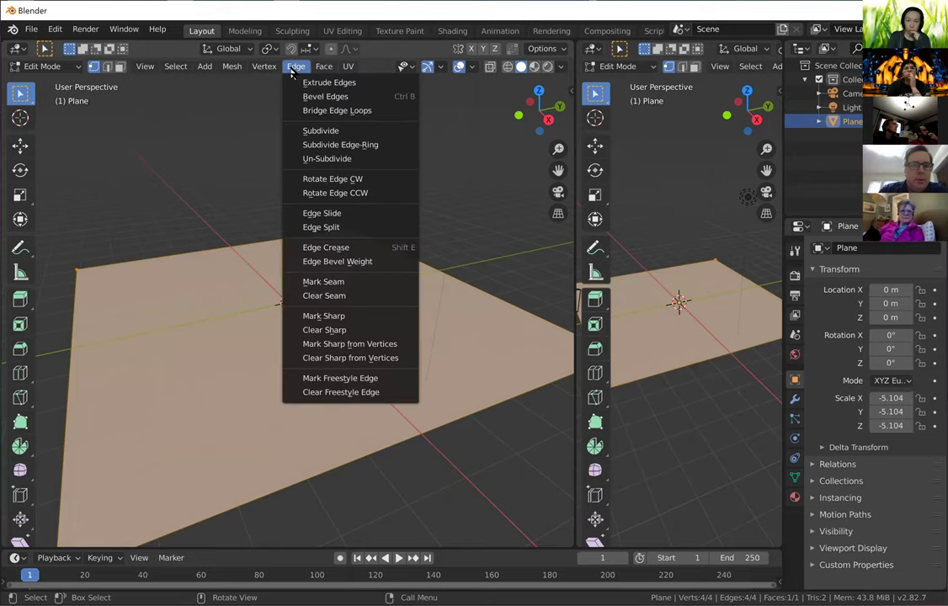
{"action": "left_click", "coordinate": [298, 132]}
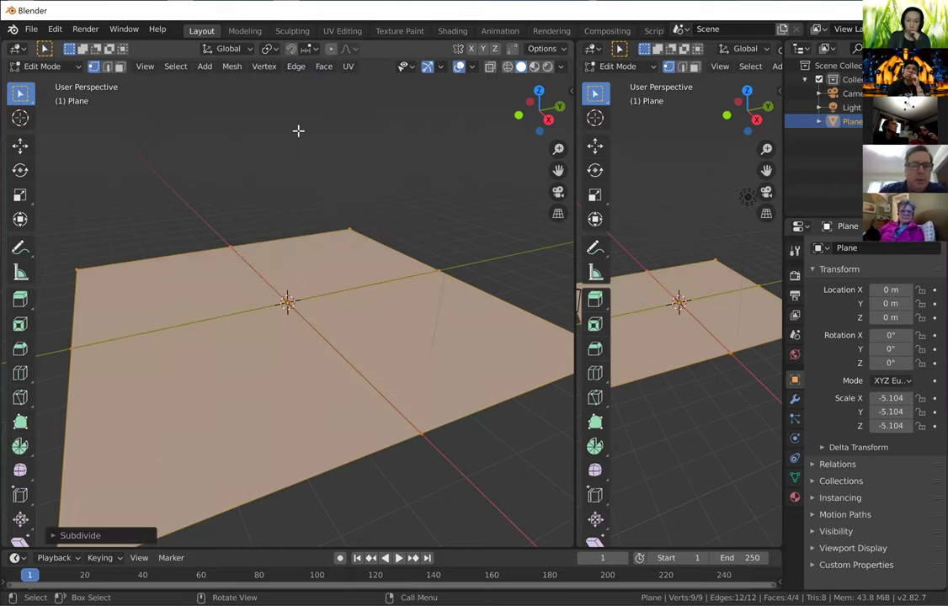
{"action": "left_click", "coordinate": [296, 67]}
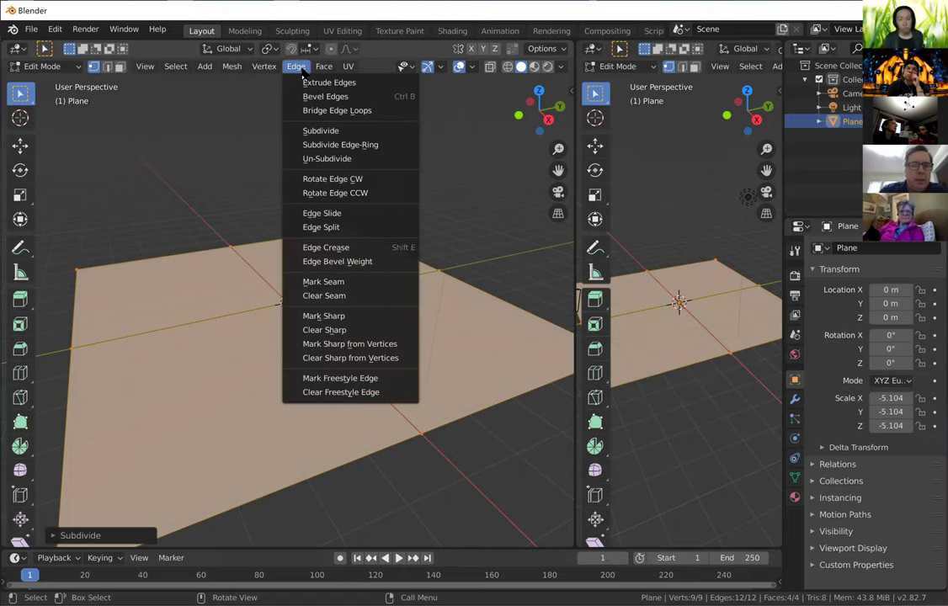
{"action": "left_click", "coordinate": [315, 128]}
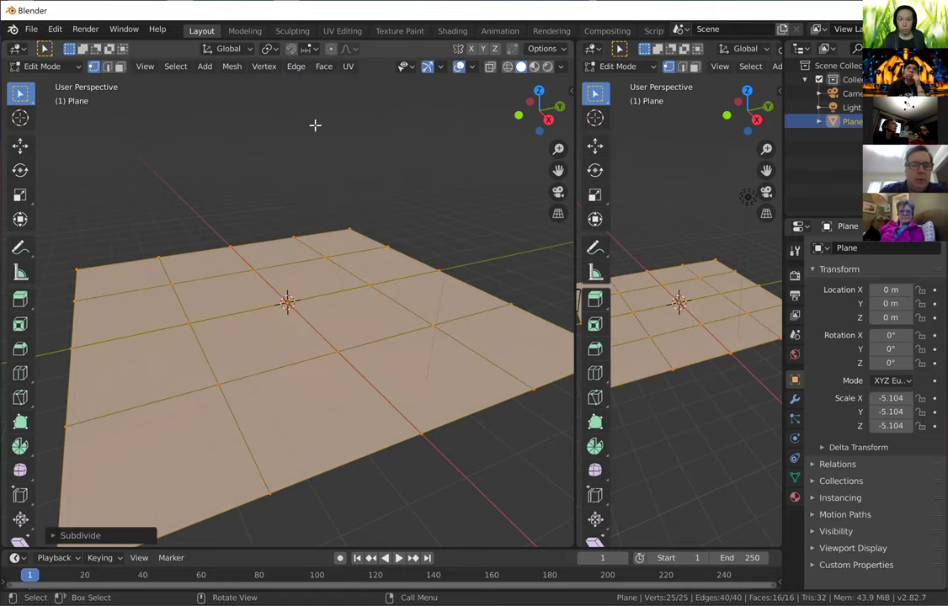
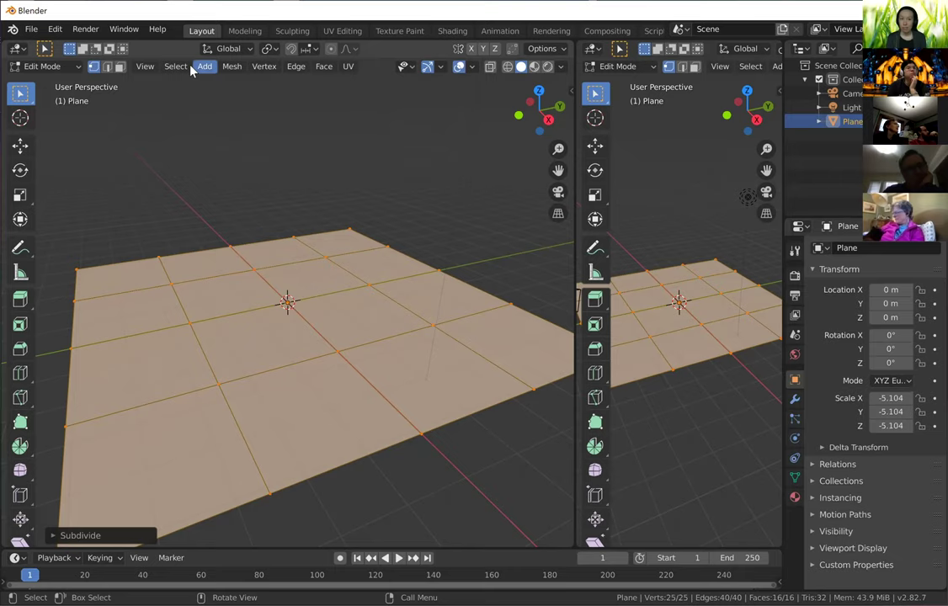
Subdivide the plane four times into a 64×64 grid of 4,225 vertices.
{"action": "left_click", "coordinate": [295, 67]}
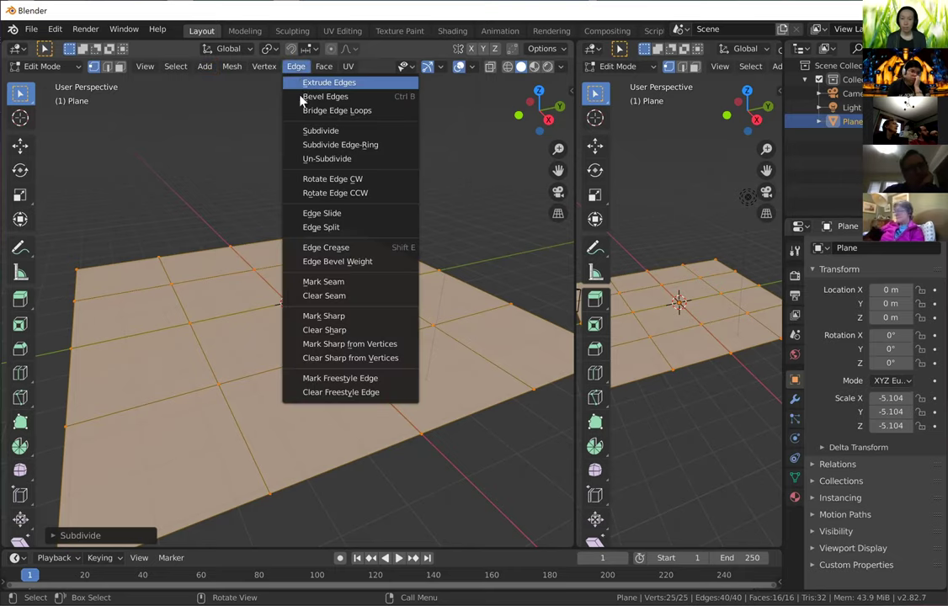
{"action": "left_click", "coordinate": [308, 133]}
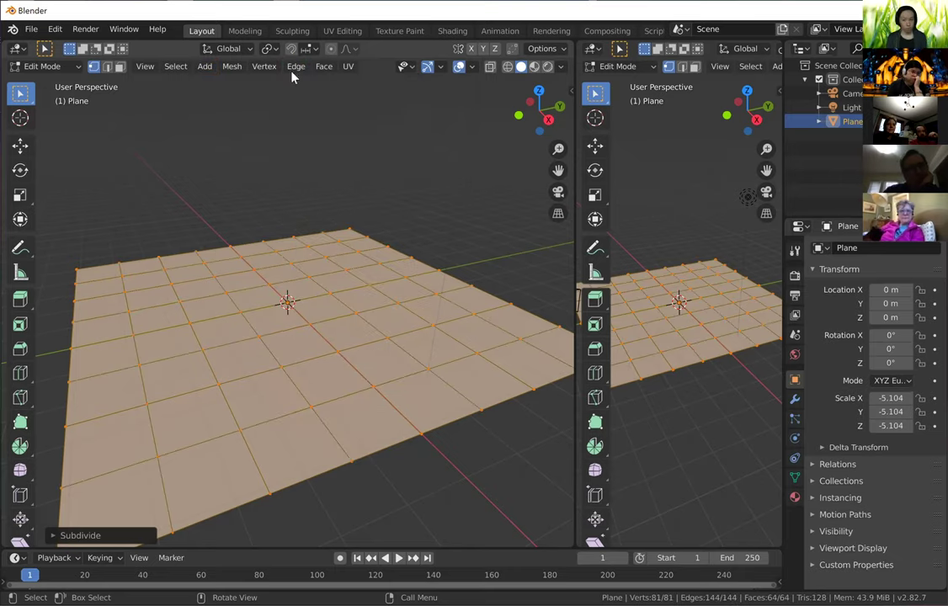
{"action": "left_click", "coordinate": [295, 66]}
{"action": "left_click", "coordinate": [307, 126]}
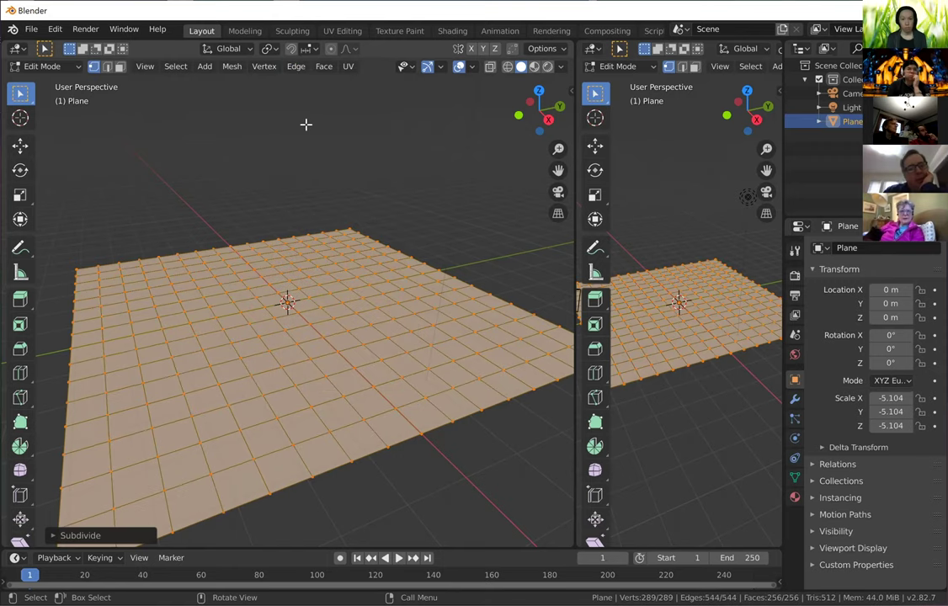
{"action": "left_click", "coordinate": [295, 66]}
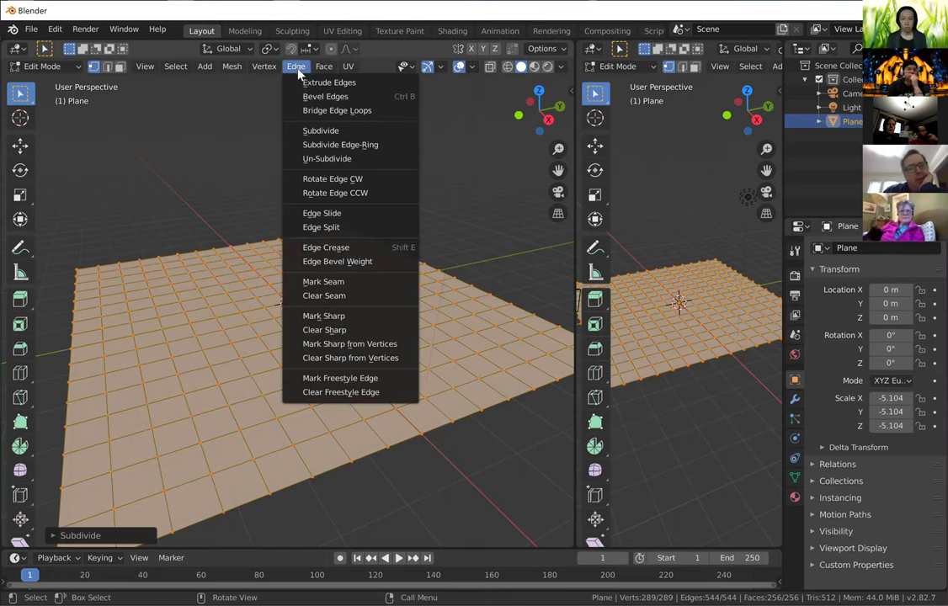
{"action": "left_click", "coordinate": [307, 128]}
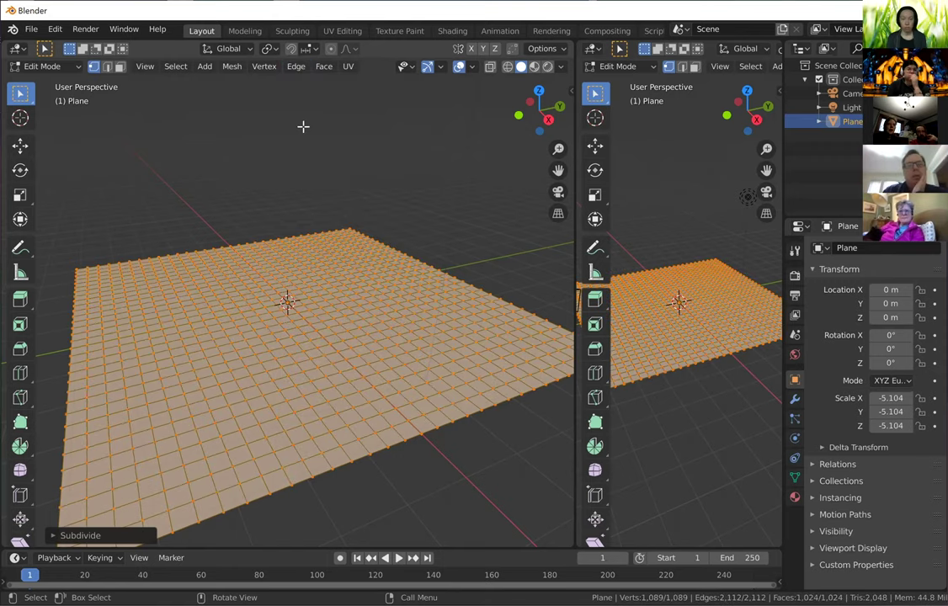
{"action": "left_click", "coordinate": [297, 67]}
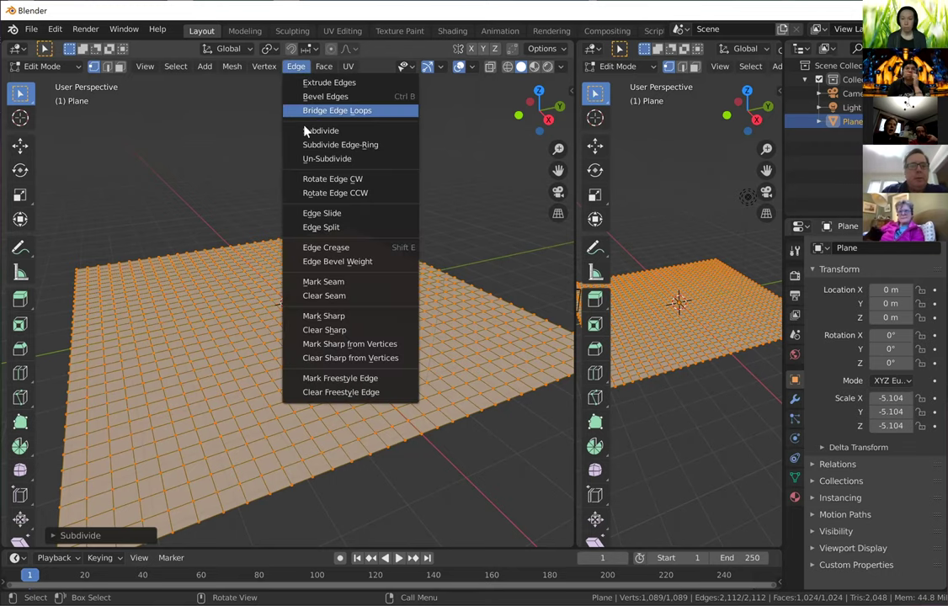
{"action": "key", "text": "Return"}
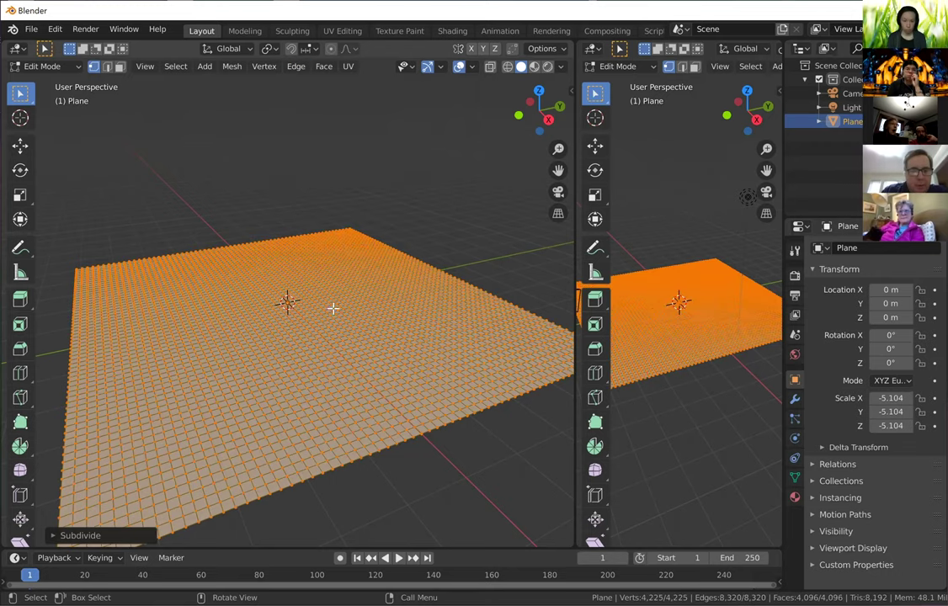
{"action": "scroll", "coordinate": [347, 362], "scroll_direction": "up", "scroll_amount": 3}
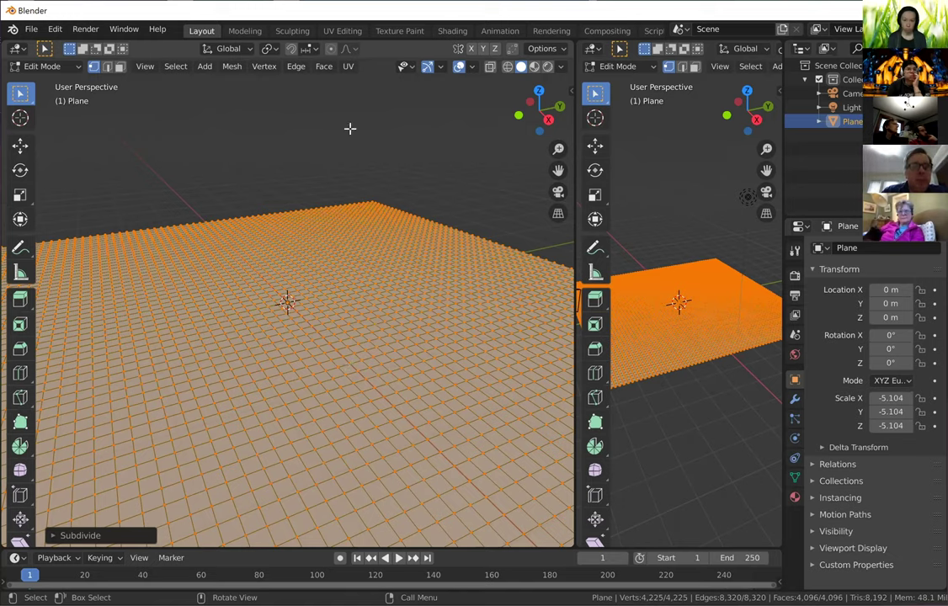
Enable proportional editing with Random falloff and deselect the whole plane.
{"action": "left_click", "coordinate": [331, 53]}
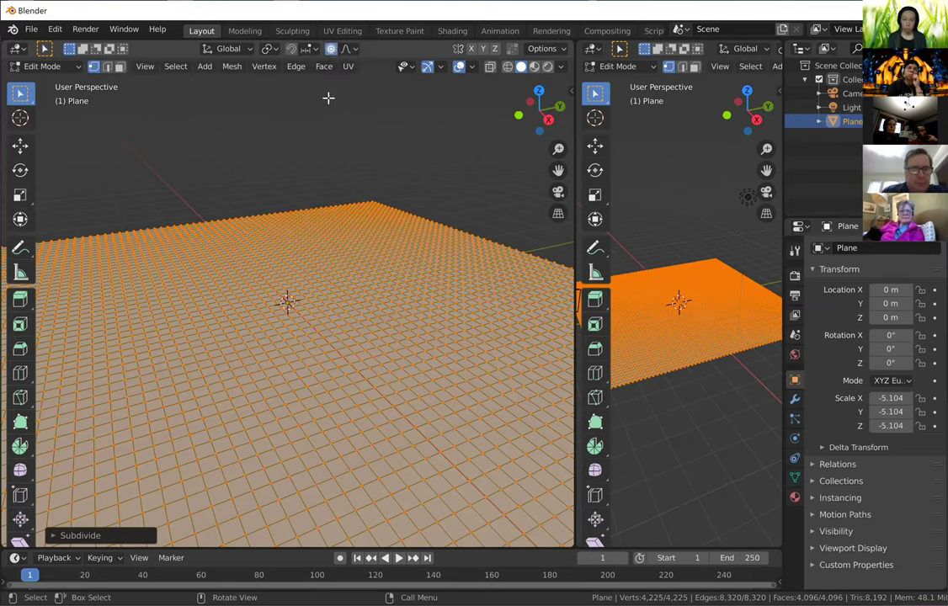
{"action": "left_click", "coordinate": [354, 52]}
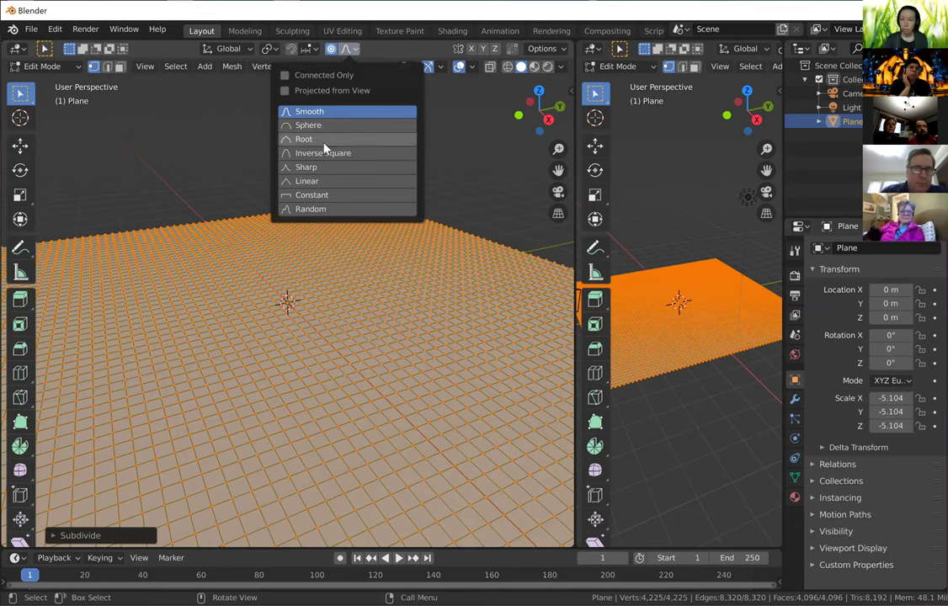
{"action": "left_click", "coordinate": [317, 210]}
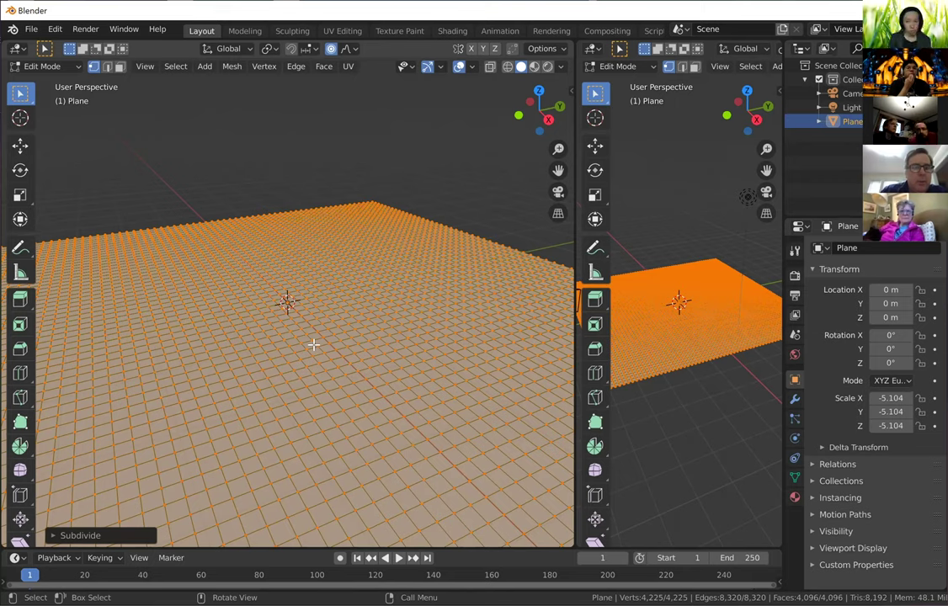
{"action": "key", "text": "alt+a"}
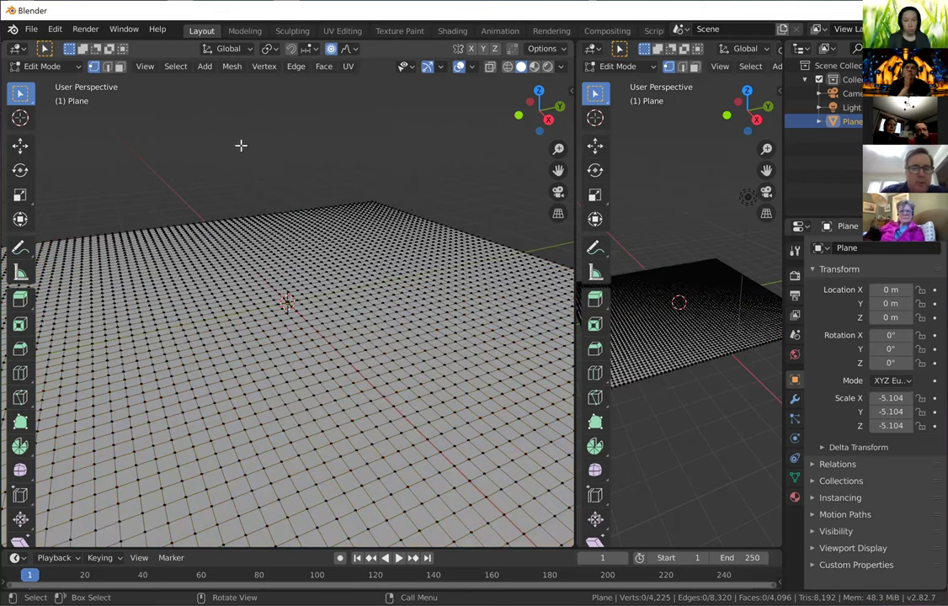
Zoom in on the grid, select a vertex near its centre and start moving it.
{"action": "scroll", "coordinate": [373, 357], "scroll_direction": "up", "scroll_amount": 2}
{"action": "scroll", "coordinate": [371, 355], "scroll_direction": "left", "scroll_amount": 2}
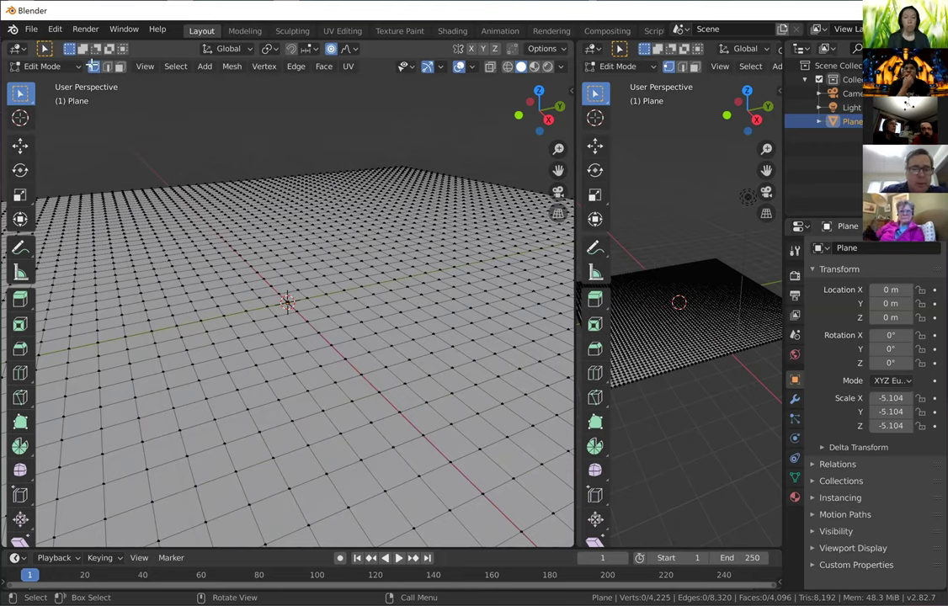
{"action": "scroll", "coordinate": [376, 332], "scroll_direction": "up", "scroll_amount": 1}
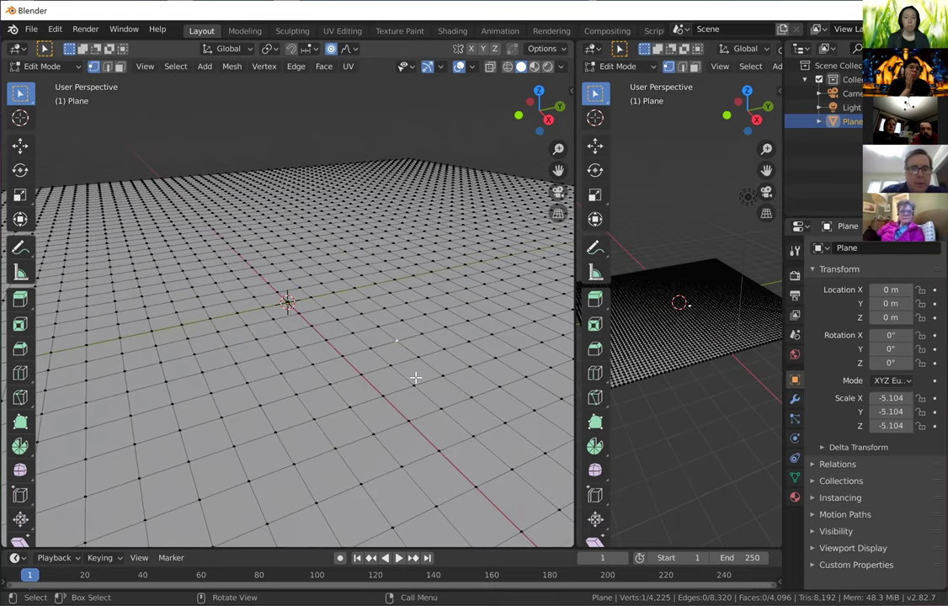
{"action": "left_click", "coordinate": [405, 356]}
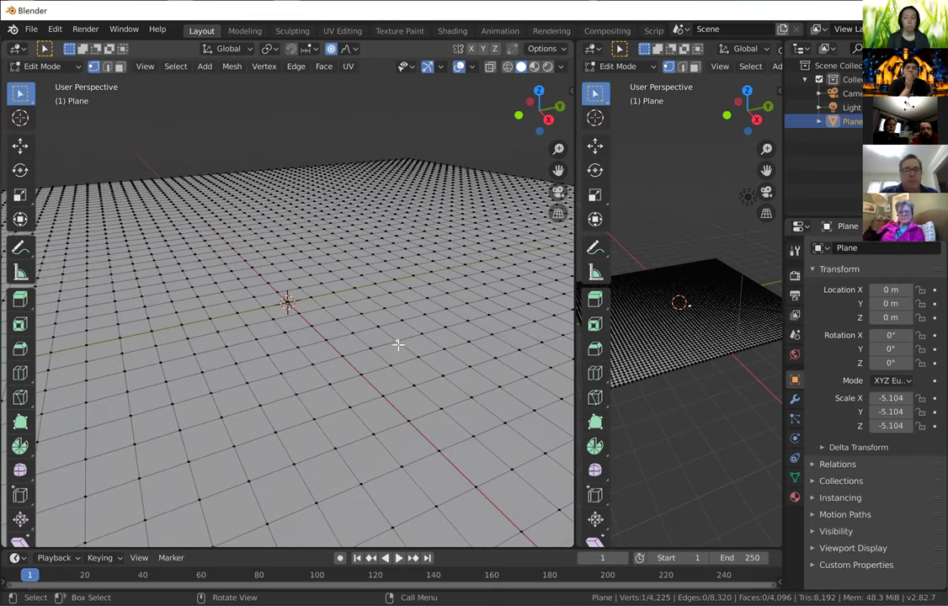
{"action": "scroll", "coordinate": [398, 342], "scroll_direction": "down", "scroll_amount": 2}
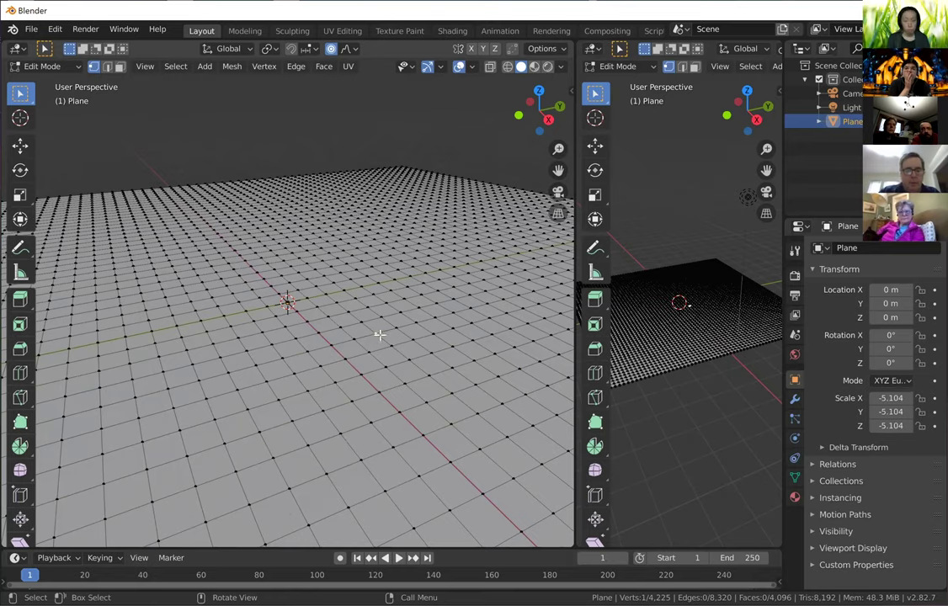
{"action": "key", "text": "g"}
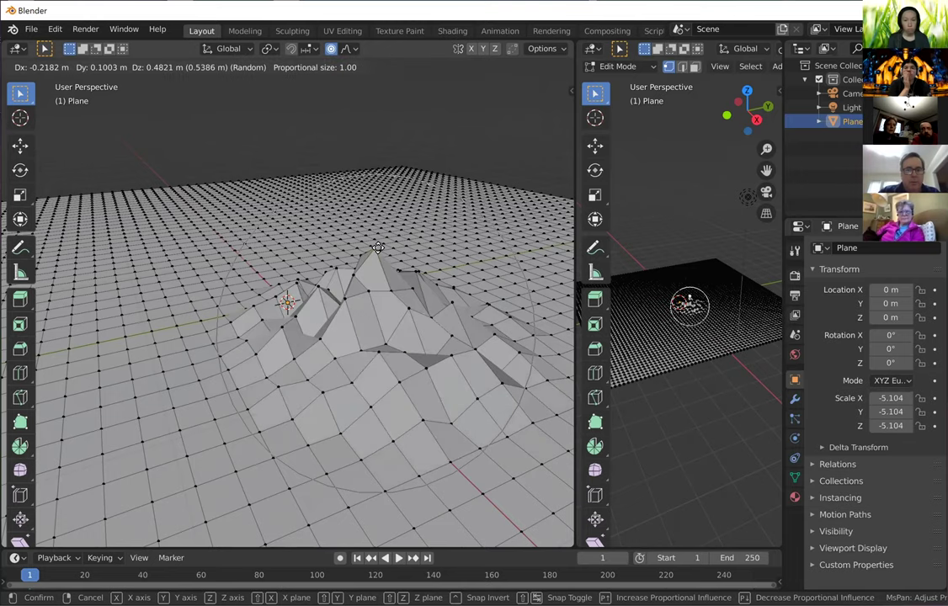
Raise the centre vertex along Z into a first peak.
{"action": "key", "text": "z"}
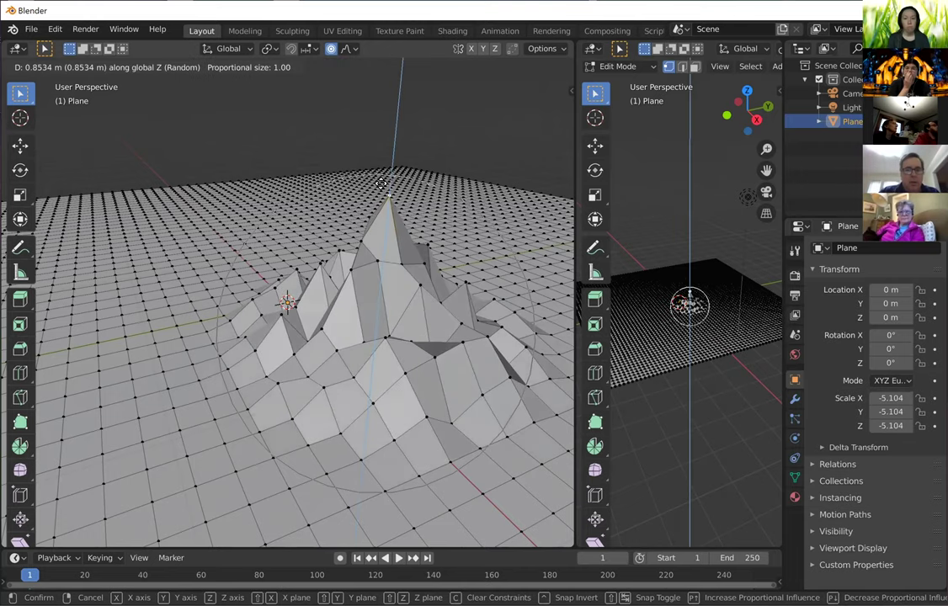
{"action": "scroll", "coordinate": [382, 163], "scroll_direction": "up", "scroll_amount": 1}
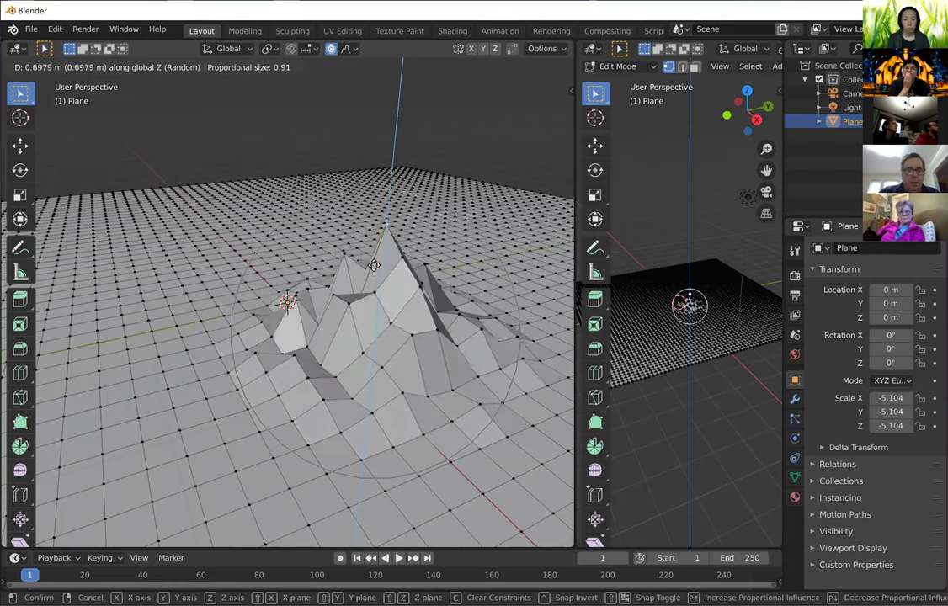
{"action": "left_click", "coordinate": [362, 301]}
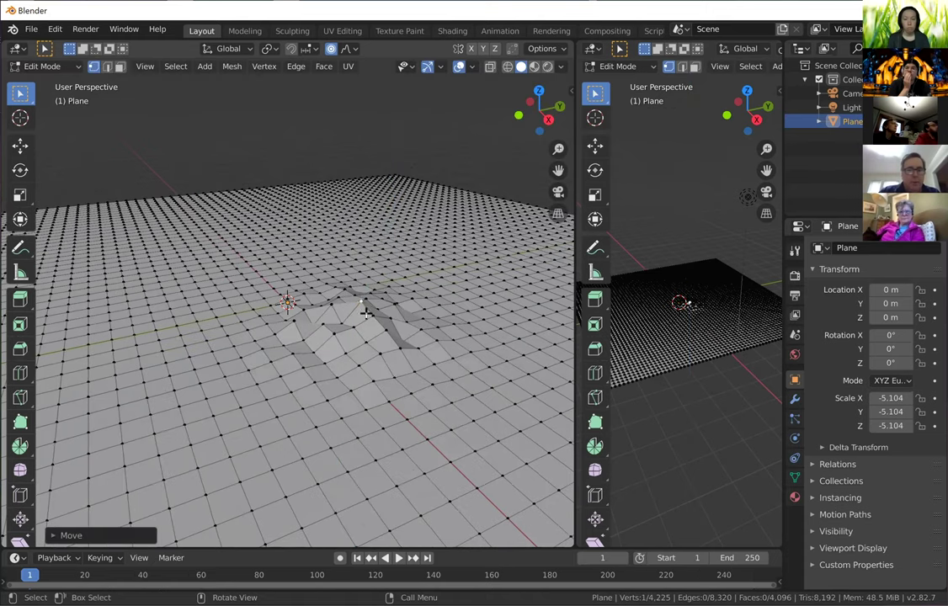
Lift the vertex 0.5643 m up Z with proportional size 1.10 into a jagged mountain.
{"action": "key", "text": "g"}
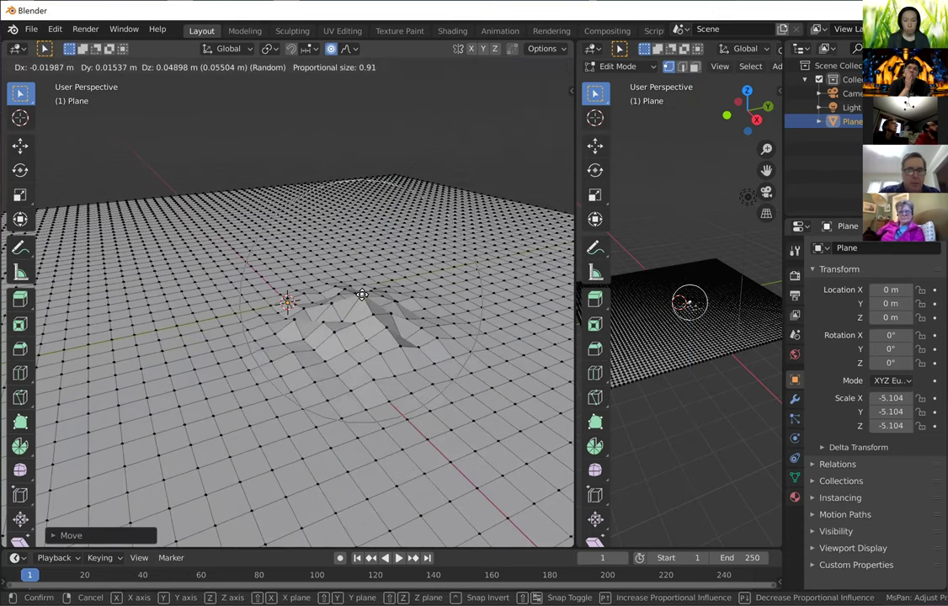
{"action": "key", "text": "z"}
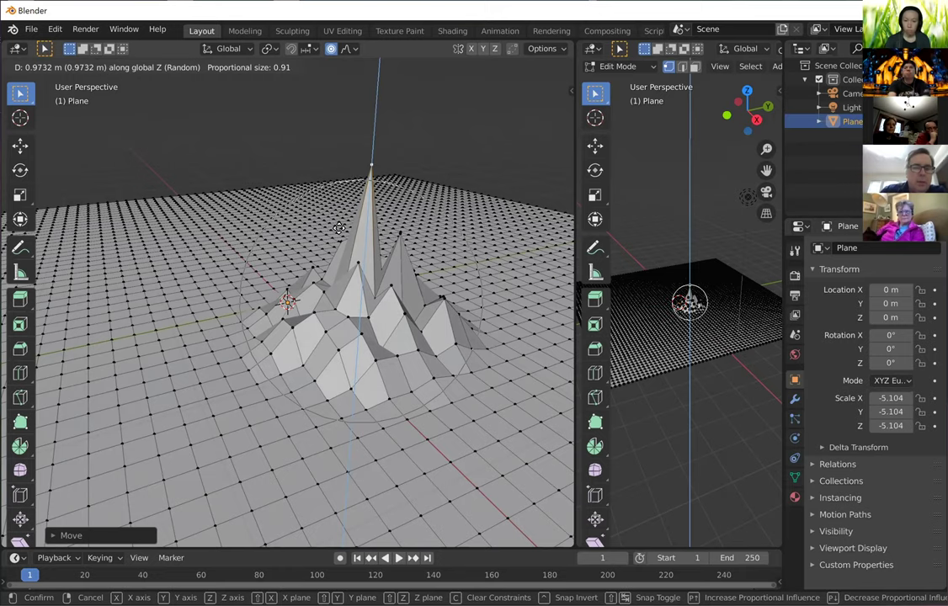
{"action": "scroll", "coordinate": [339, 226], "scroll_direction": "down", "scroll_amount": 5}
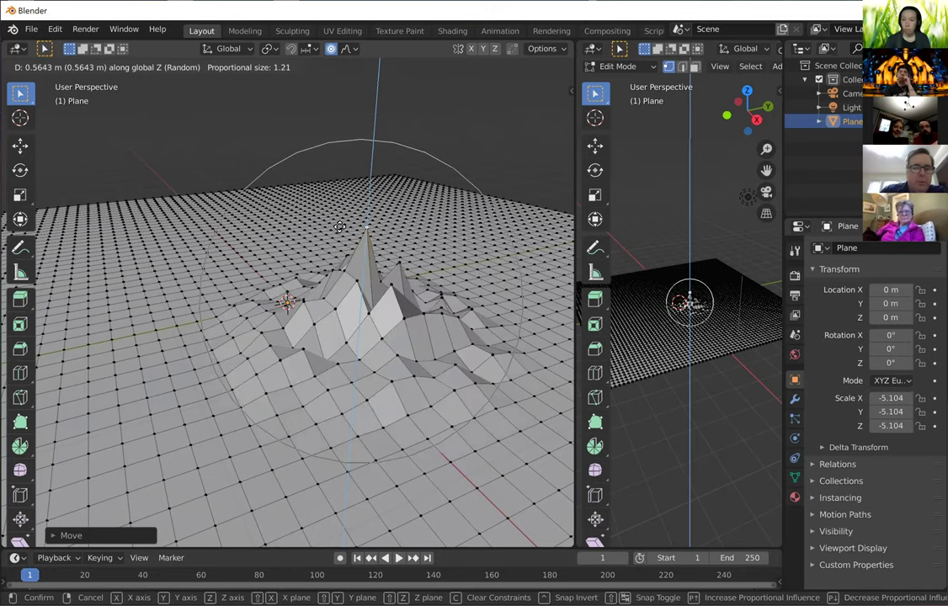
{"action": "scroll", "coordinate": [339, 227], "scroll_direction": "up", "scroll_amount": 3}
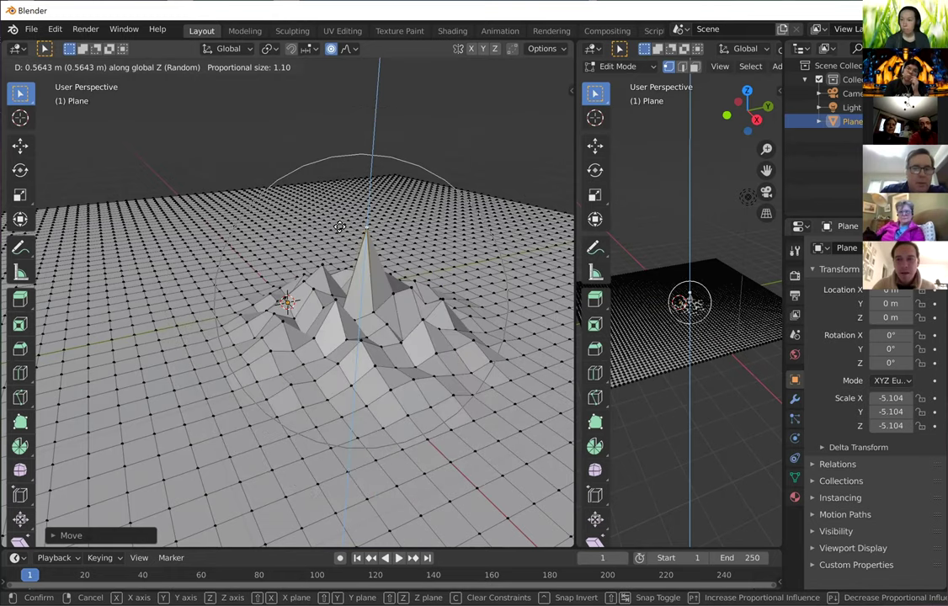
{"action": "scroll", "coordinate": [339, 226], "scroll_direction": "down", "scroll_amount": 2}
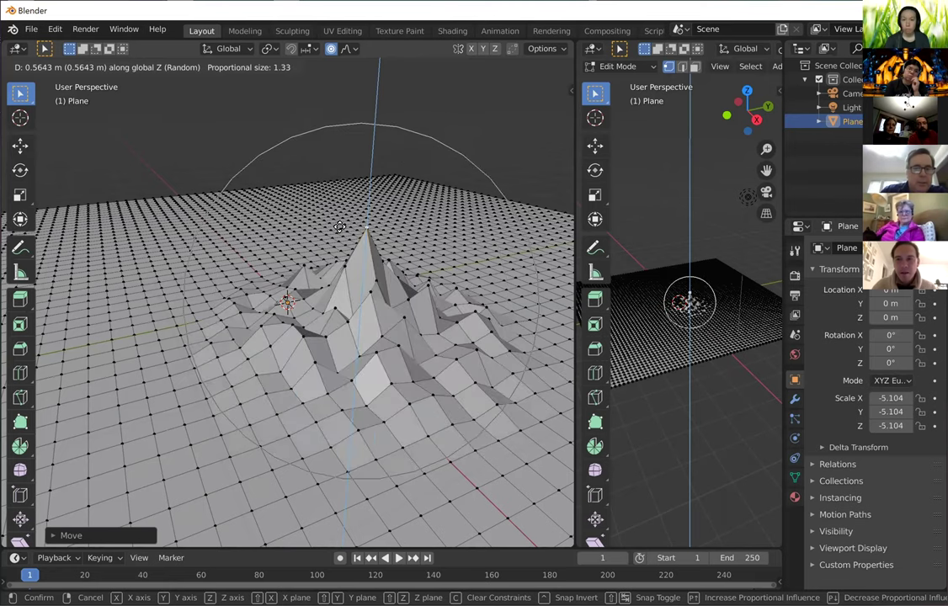
{"action": "scroll", "coordinate": [339, 226], "scroll_direction": "down", "scroll_amount": 1}
{"action": "scroll", "coordinate": [339, 227], "scroll_direction": "up", "scroll_amount": 1}
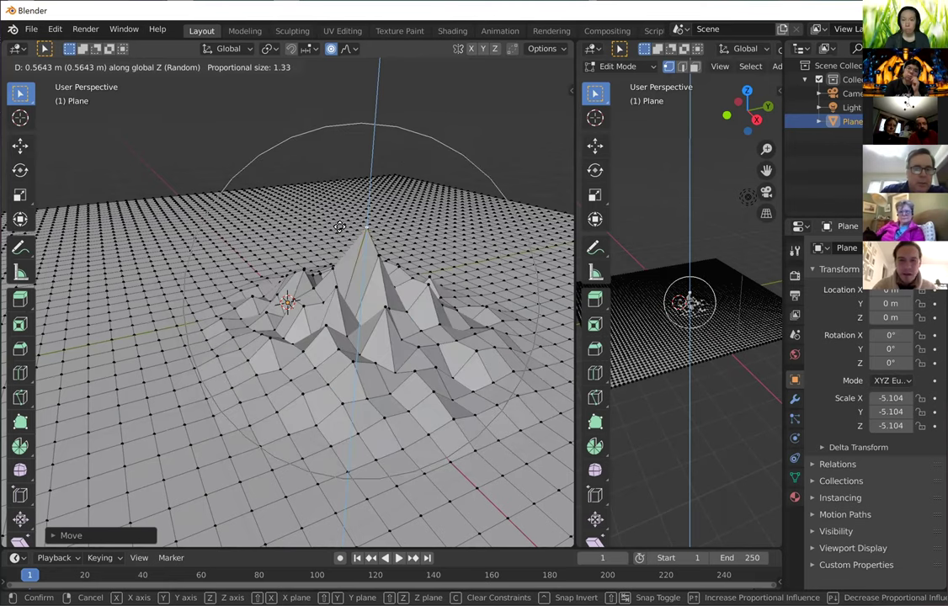
{"action": "scroll", "coordinate": [339, 226], "scroll_direction": "up", "scroll_amount": 1}
{"action": "scroll", "coordinate": [339, 226], "scroll_direction": "up", "scroll_amount": 1}
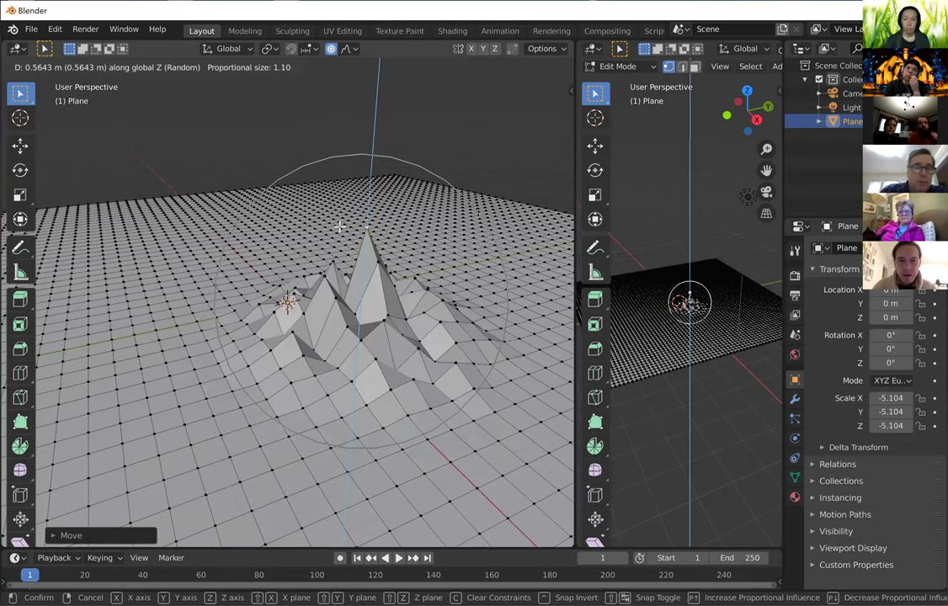
{"action": "left_click", "coordinate": [298, 199]}
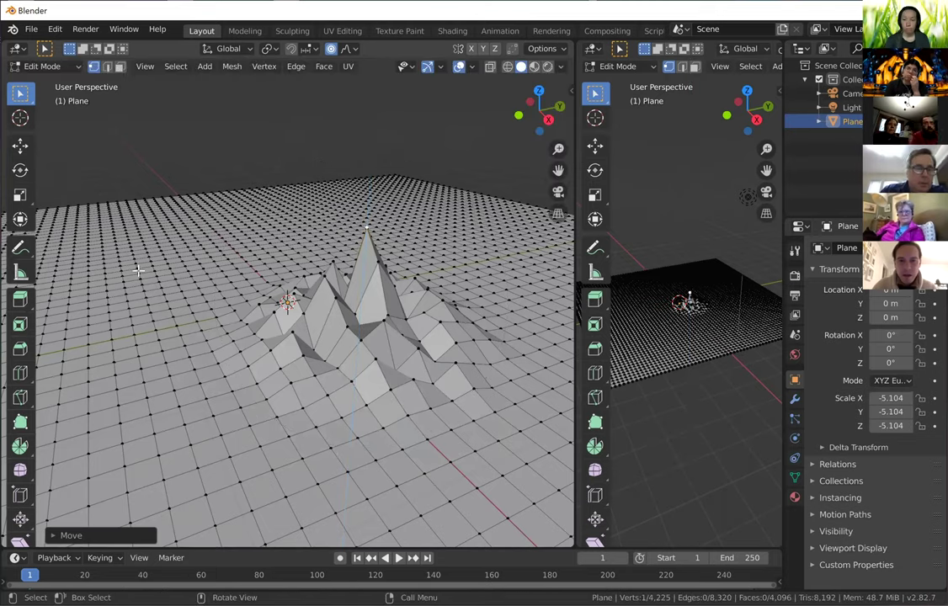
Raise a second, taller peak 1.246 m up Z, then check the camera view and return.
{"action": "left_click", "coordinate": [143, 271]}
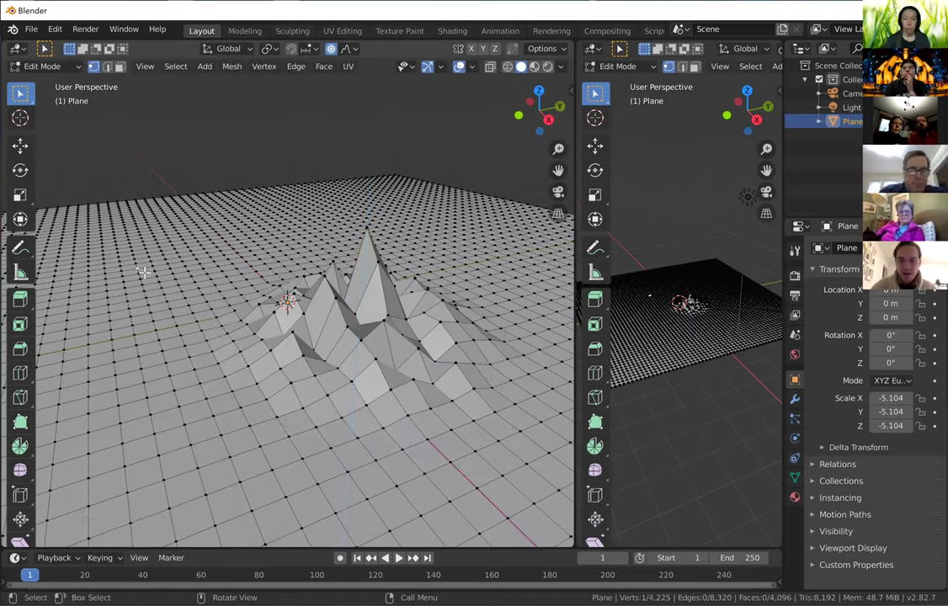
{"action": "key", "text": "g"}
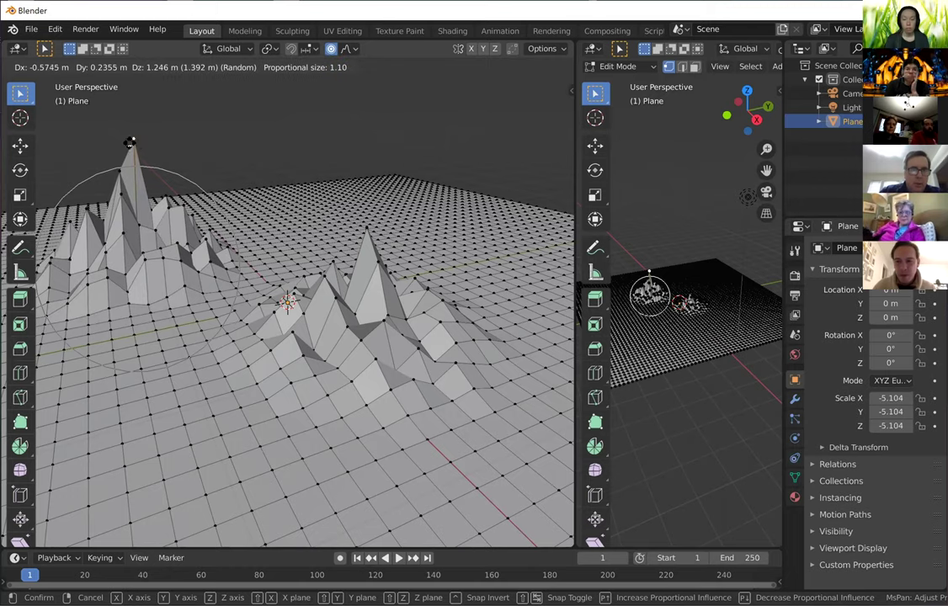
{"action": "left_click", "coordinate": [122, 139]}
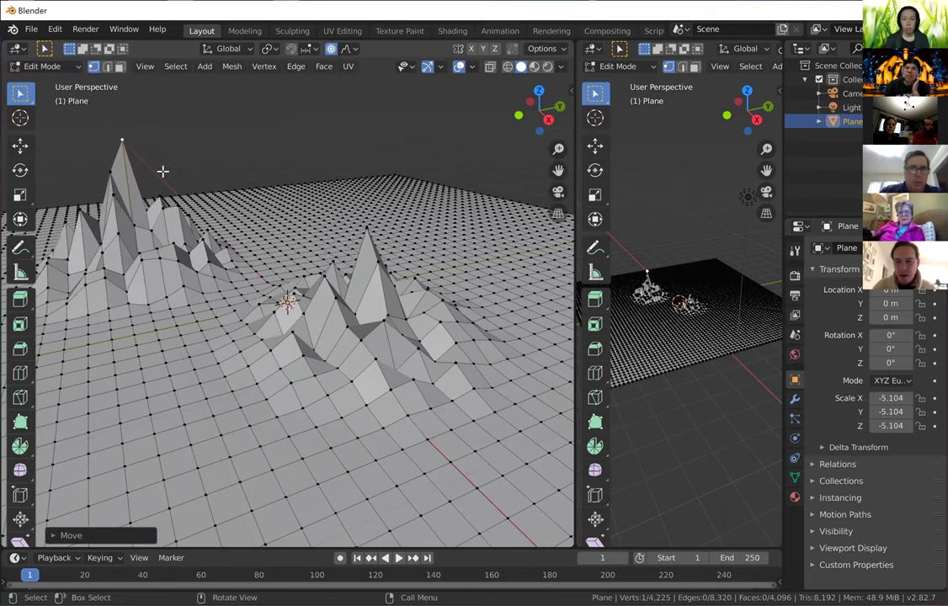
{"action": "left_click", "coordinate": [556, 197]}
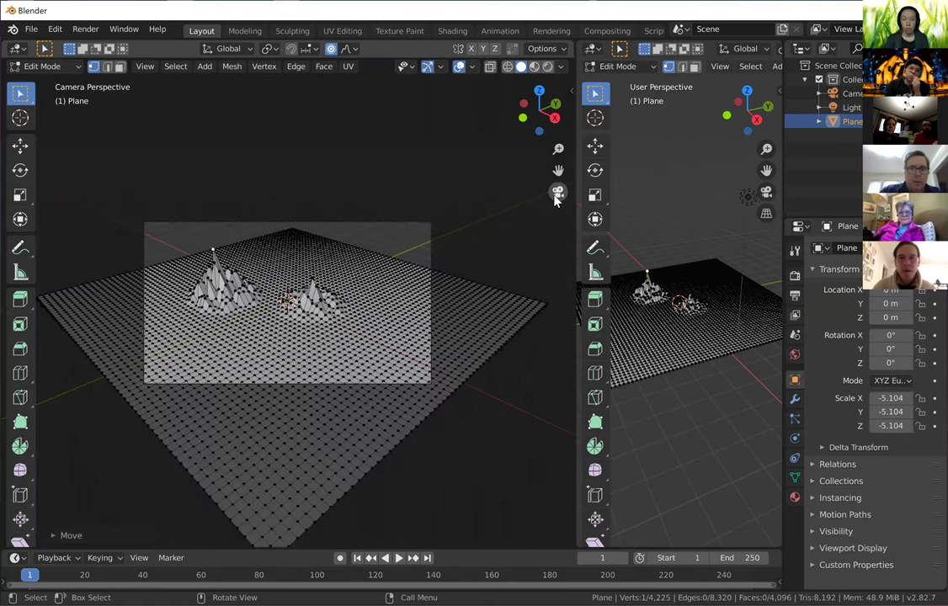
{"action": "left_click", "coordinate": [556, 194]}
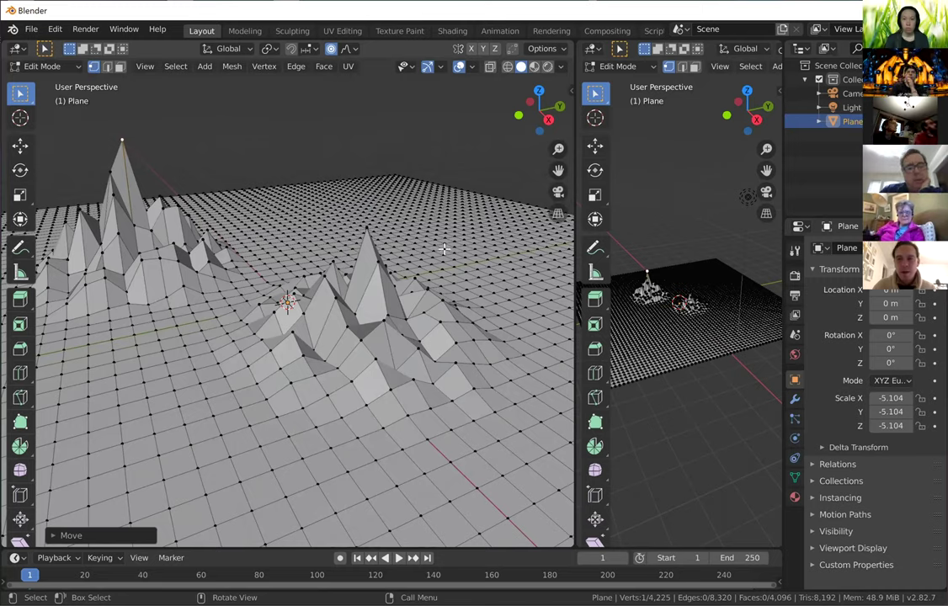
Select a vertex between the two peaks and lift it into a soft bump.
{"action": "left_click", "coordinate": [261, 294]}
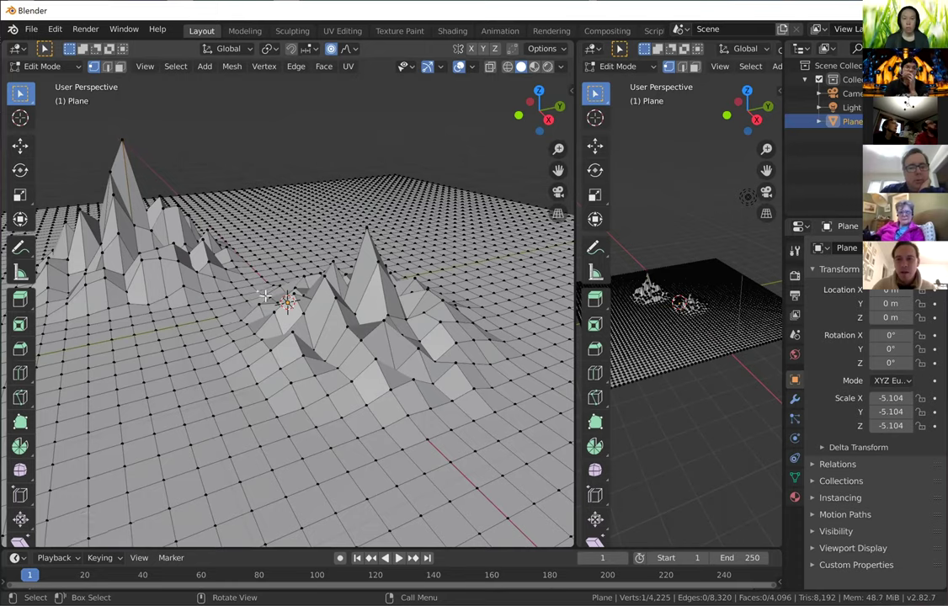
{"action": "key", "text": "g"}
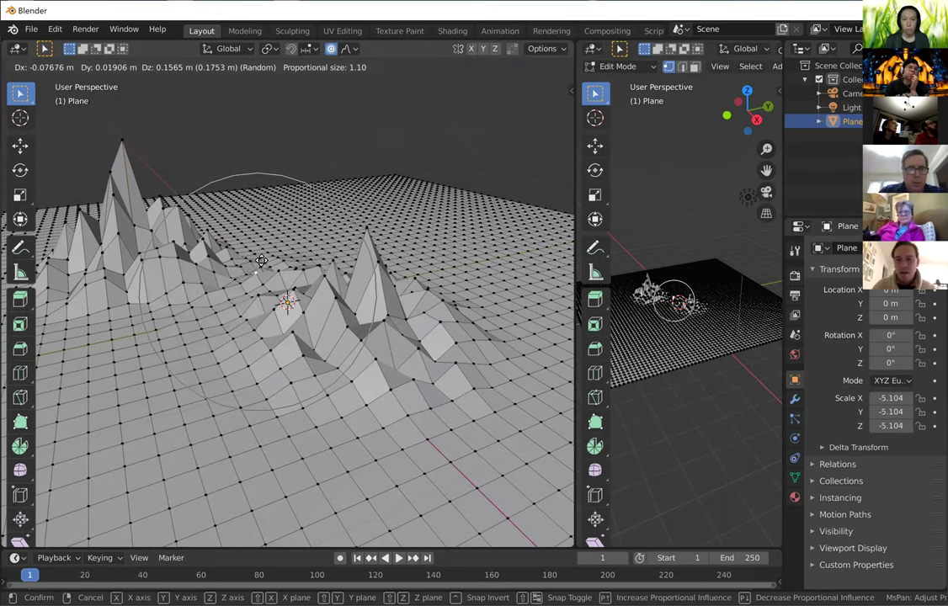
{"action": "left_click", "coordinate": [230, 218]}
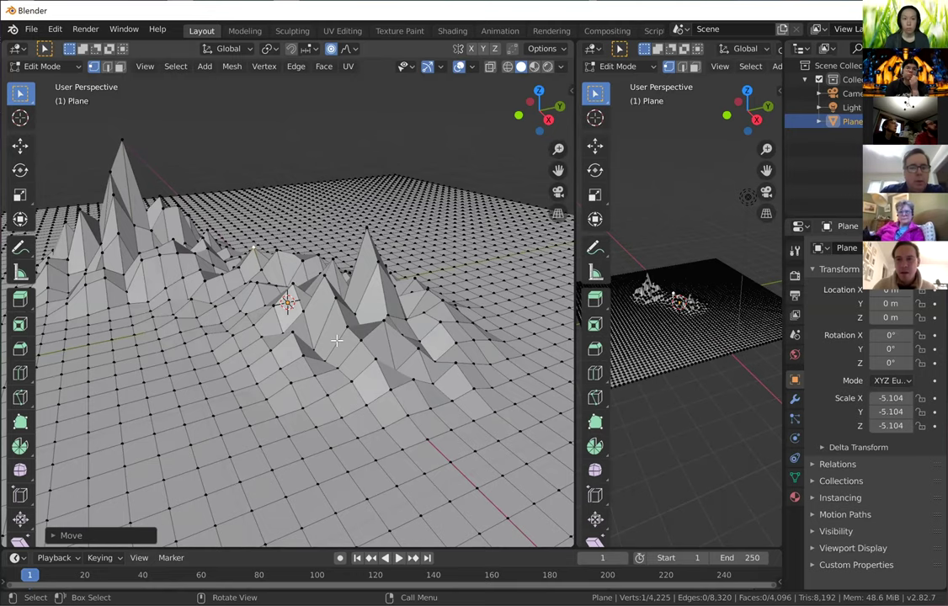
{"action": "scroll", "coordinate": [336, 340], "scroll_direction": "down", "scroll_amount": 1}
{"action": "scroll", "coordinate": [336, 340], "scroll_direction": "down", "scroll_amount": 1}
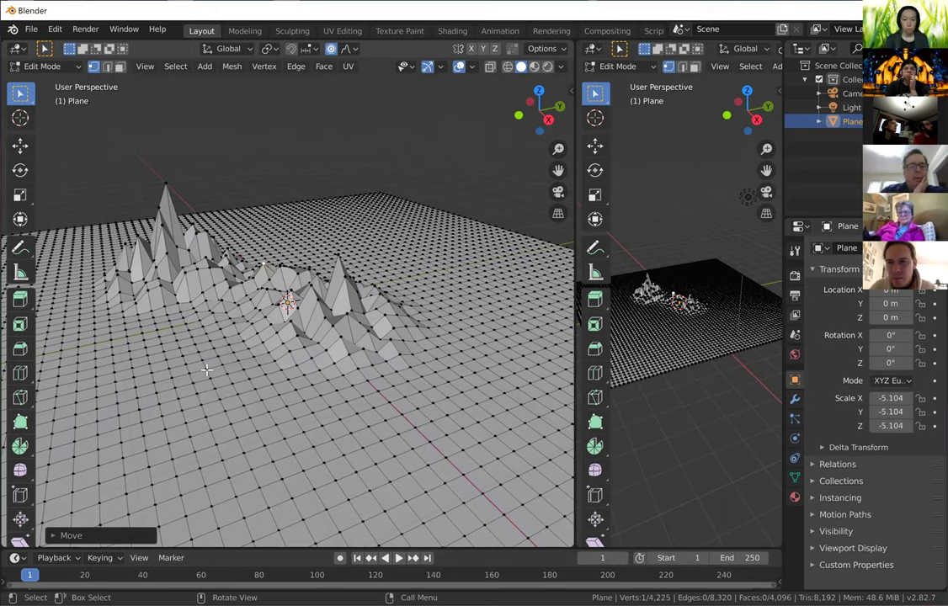
Raise a jagged foreground hump, then switch falloff to Smooth and push a smooth hollow beside it.
{"action": "key", "text": "g"}
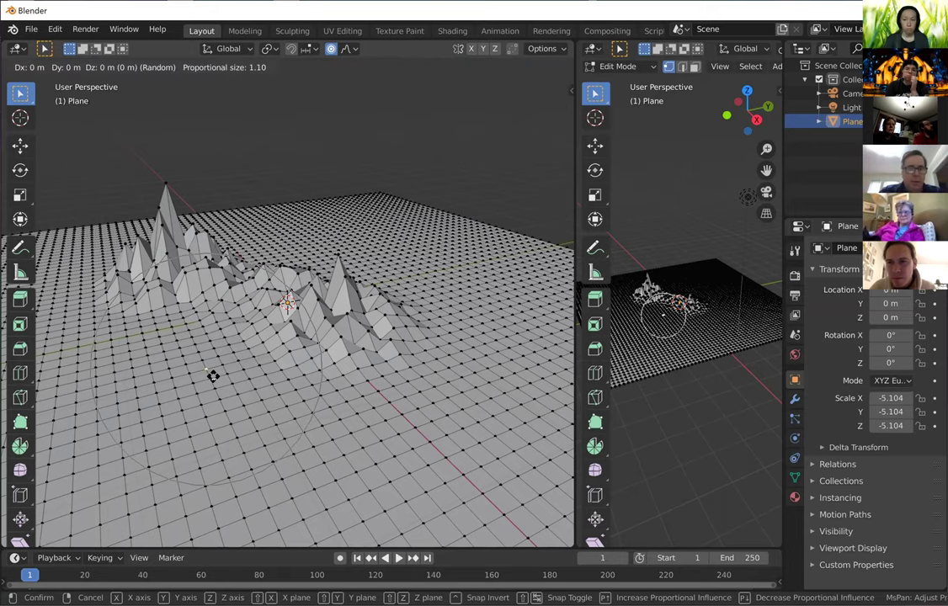
{"action": "left_click", "coordinate": [186, 363]}
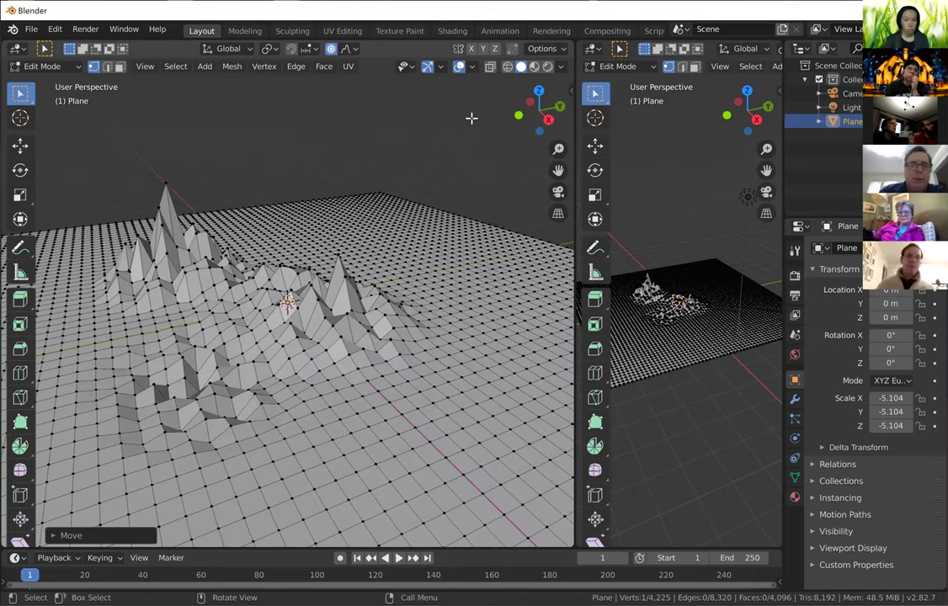
{"action": "left_click", "coordinate": [350, 49]}
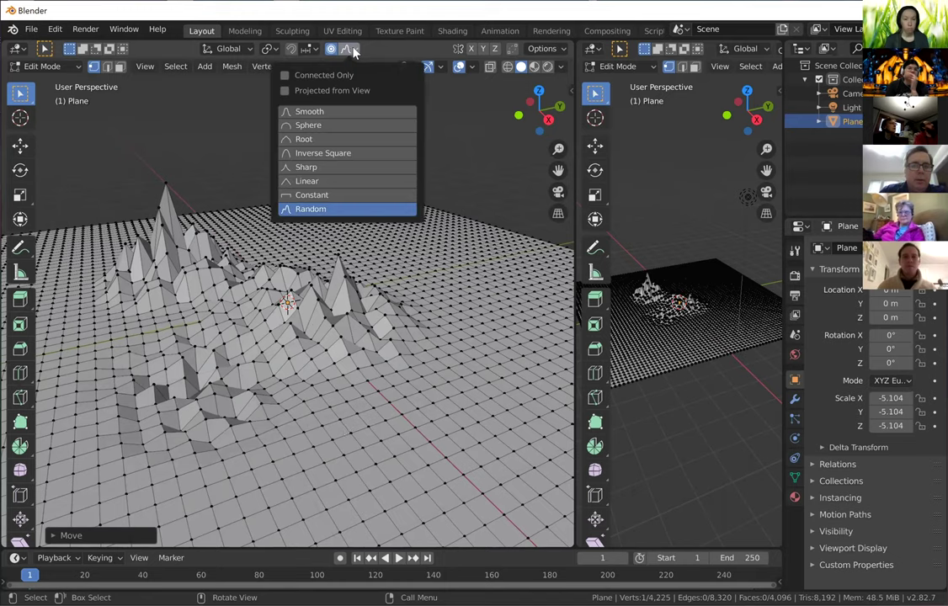
{"action": "left_click", "coordinate": [329, 112]}
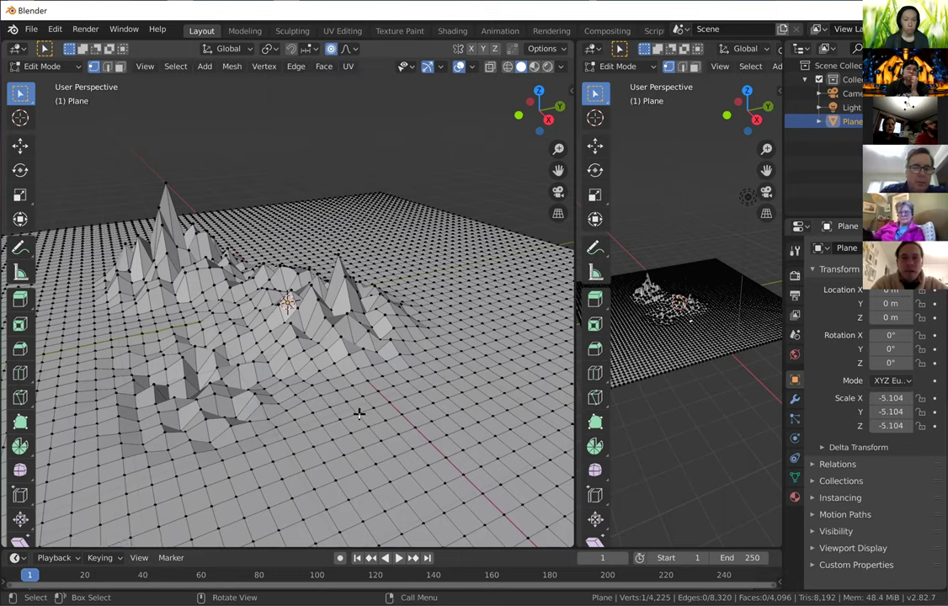
{"action": "key", "text": "g"}
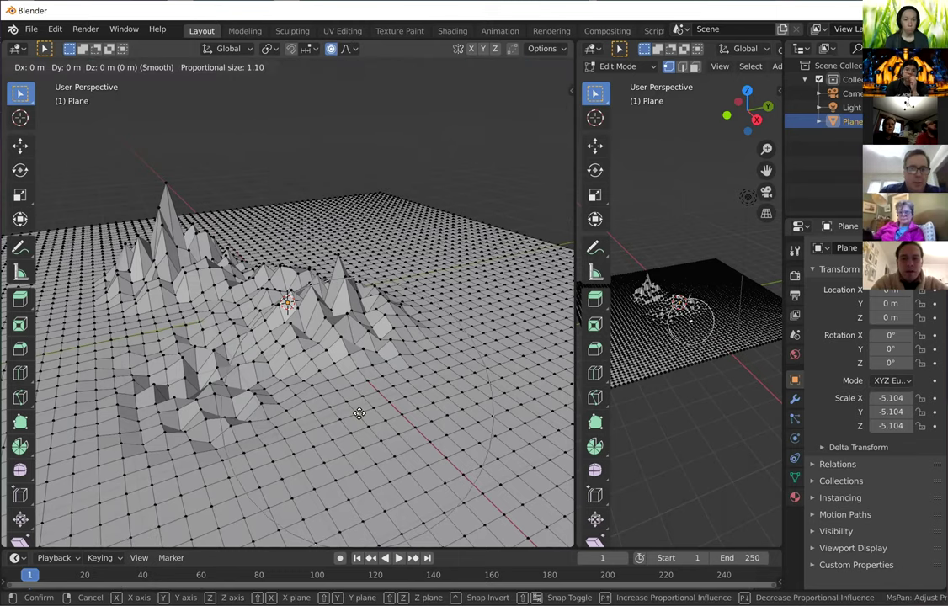
{"action": "left_click", "coordinate": [352, 466]}
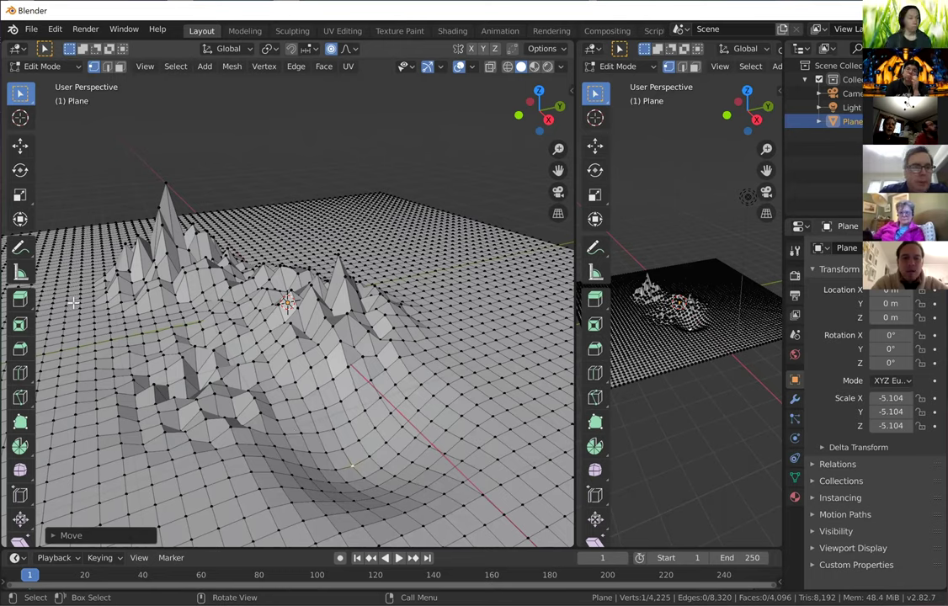
Use the Move tool to raise a smooth right-side peak, adjust a centre vertex, then switch to Object Mode.
{"action": "left_click", "coordinate": [20, 148]}
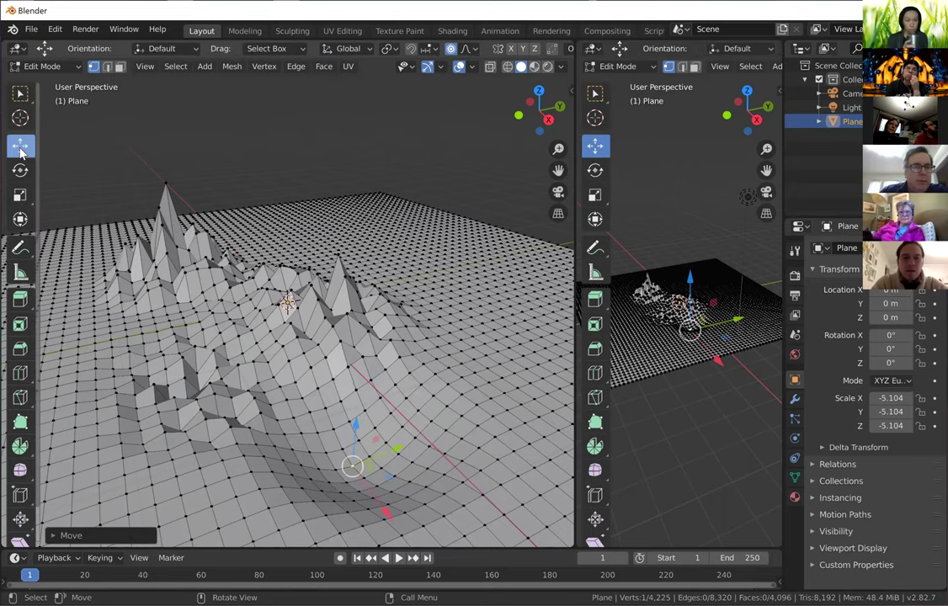
{"action": "left_click", "coordinate": [380, 293]}
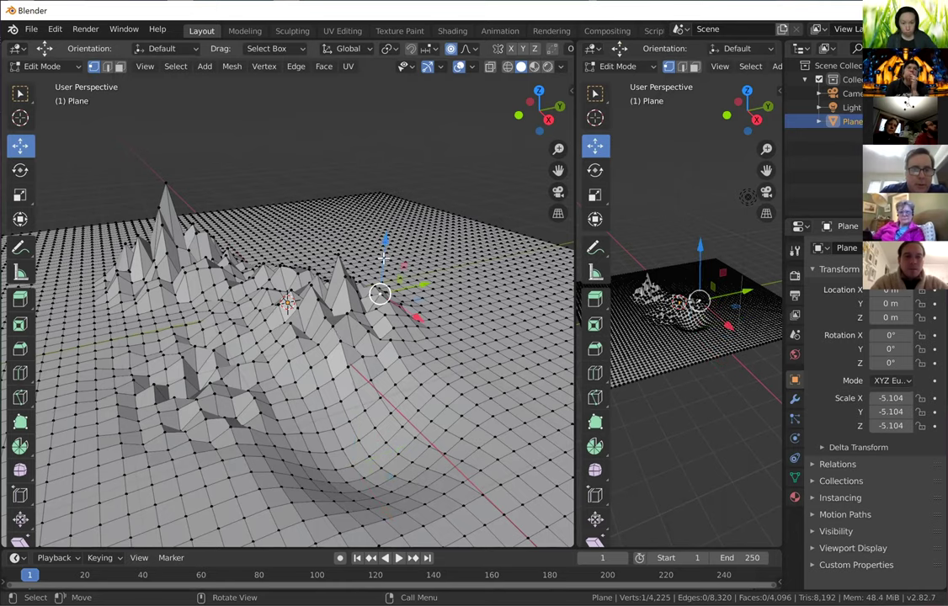
{"action": "left_click_drag", "start_coordinate": [386, 215], "coordinate": [384, 199]}
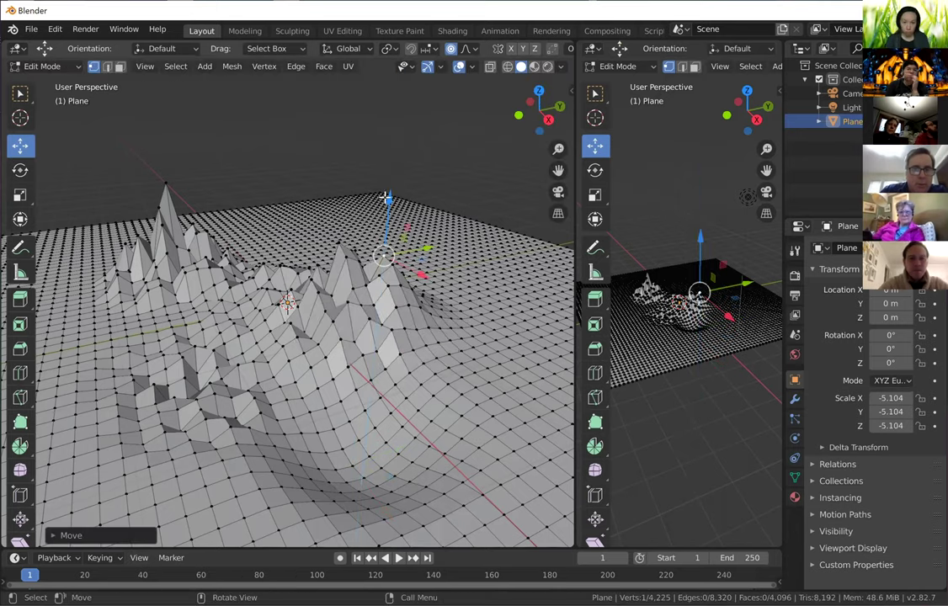
{"action": "left_click", "coordinate": [325, 310]}
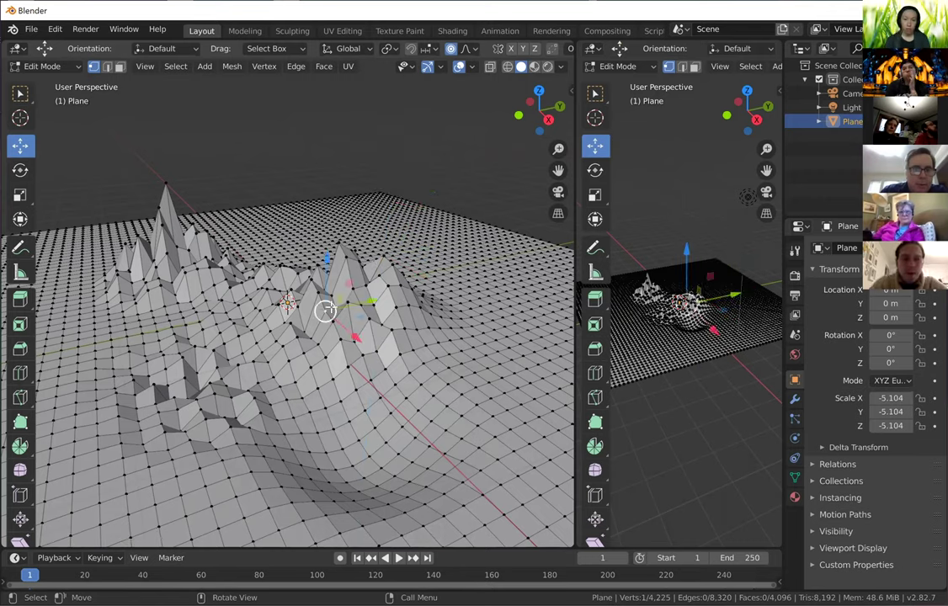
{"action": "left_click_drag", "start_coordinate": [334, 311], "coordinate": [244, 311]}
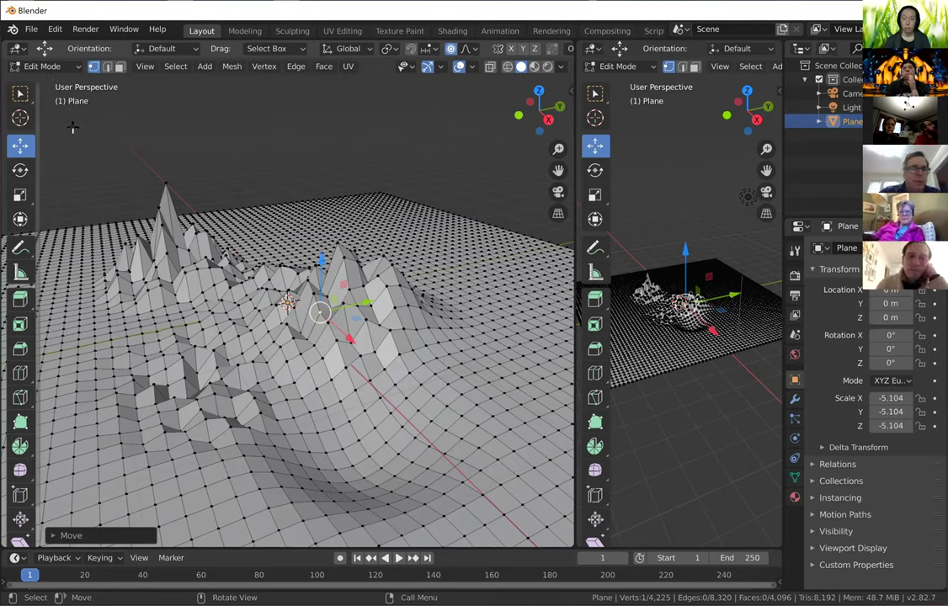
{"action": "left_click", "coordinate": [59, 66]}
{"action": "left_click", "coordinate": [70, 80]}
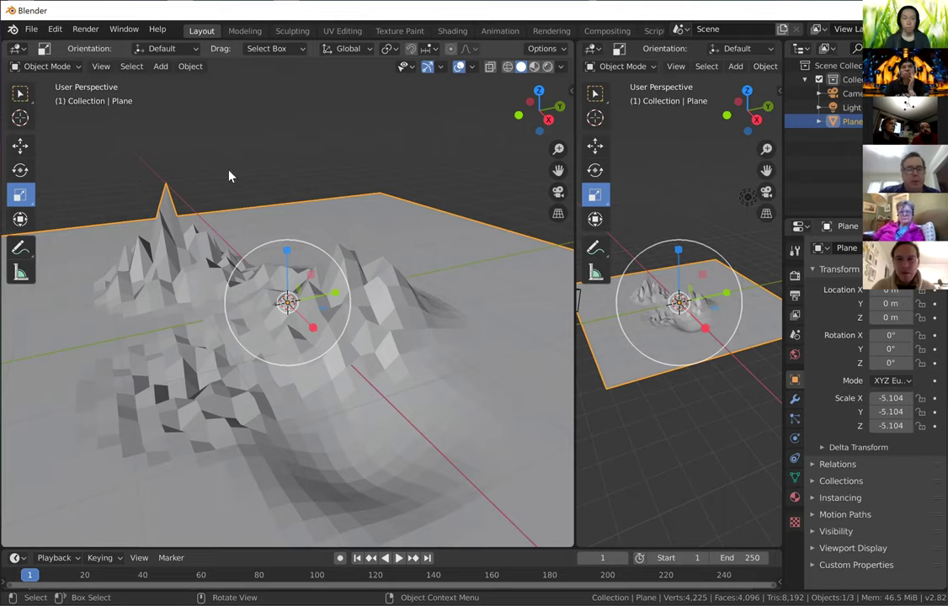
{"action": "key", "text": "ctrl+z"}
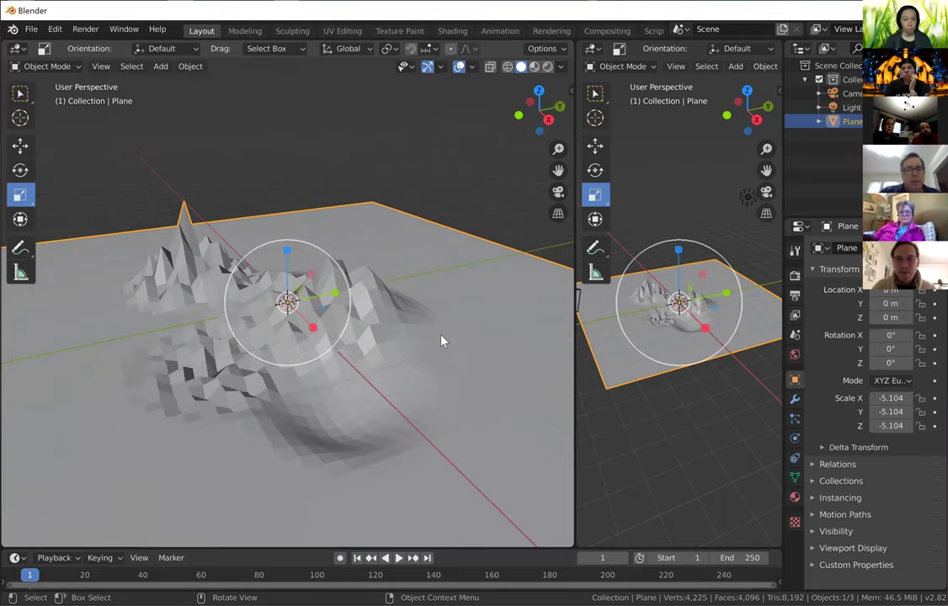
{"action": "key", "text": "ctrl+shift+z"}
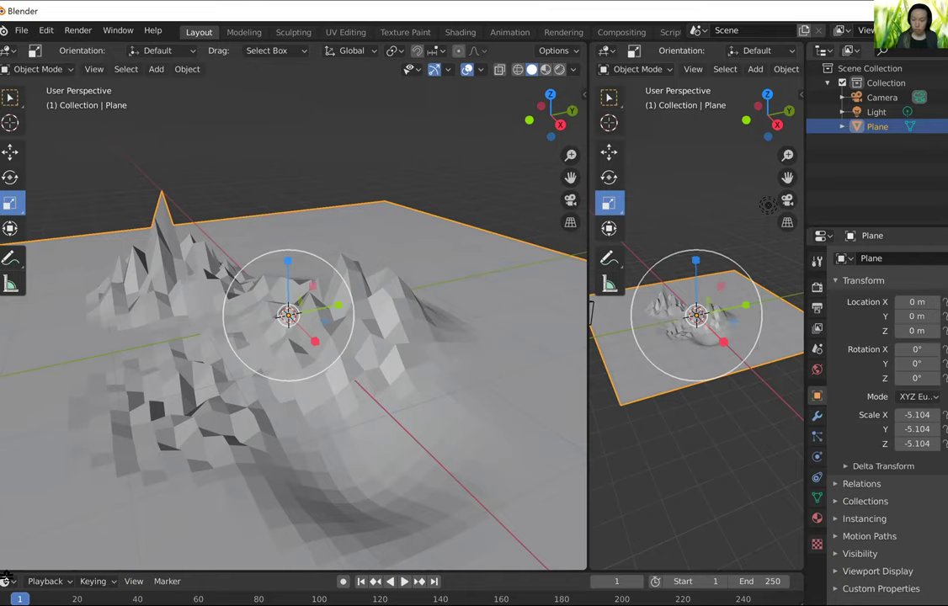
Split the left viewport into upper and lower areas and widen the left side of the layout.
{"action": "left_click_drag", "start_coordinate": [4, 566], "coordinate": [10, 541]}
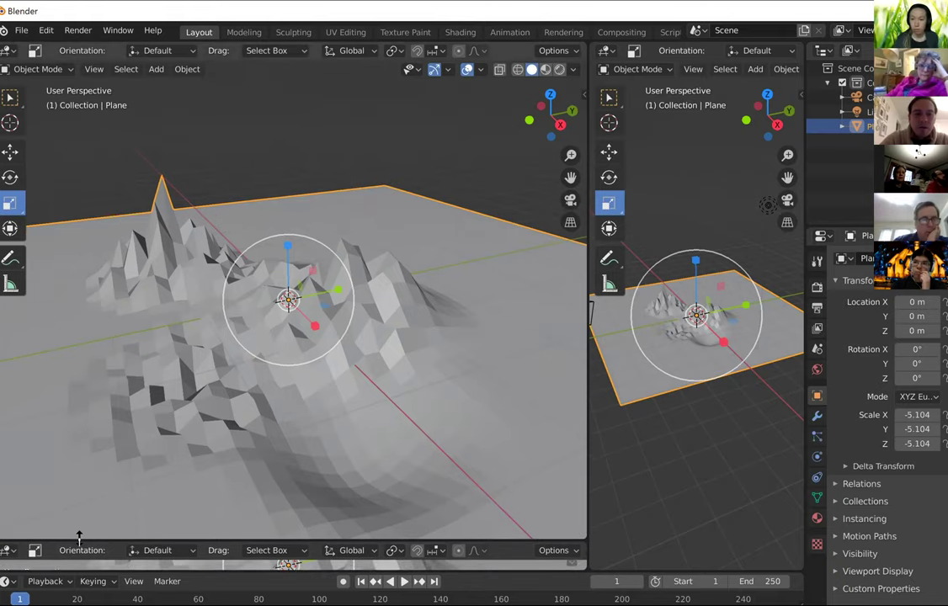
{"action": "left_click_drag", "start_coordinate": [82, 515], "coordinate": [91, 419]}
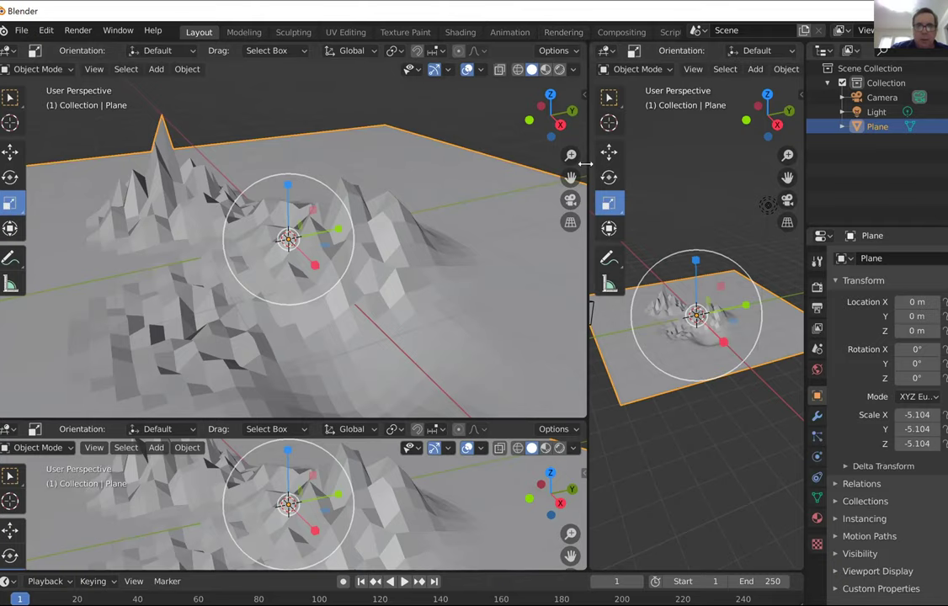
{"action": "left_click_drag", "start_coordinate": [653, 165], "coordinate": [850, 217]}
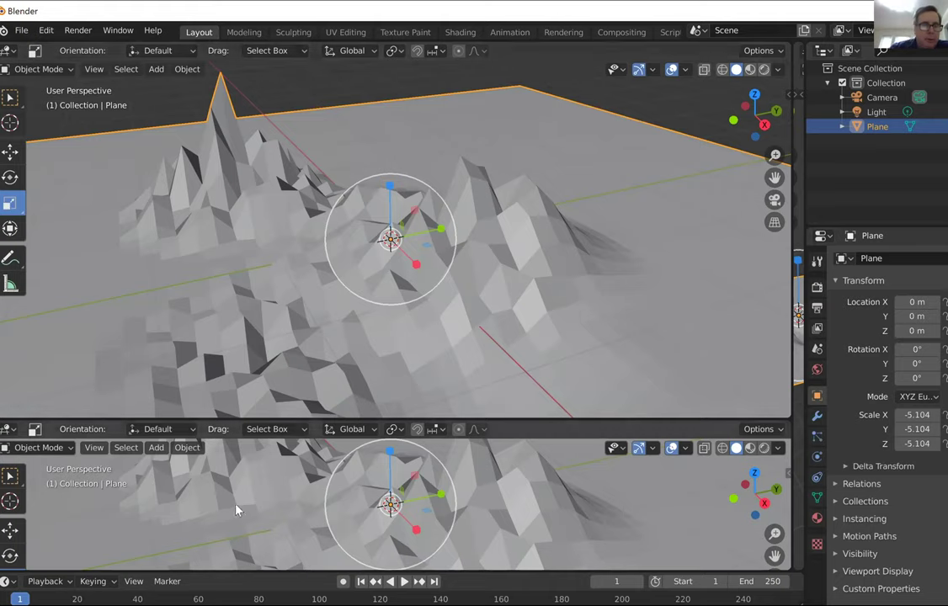
{"action": "left_click", "coordinate": [10, 430]}
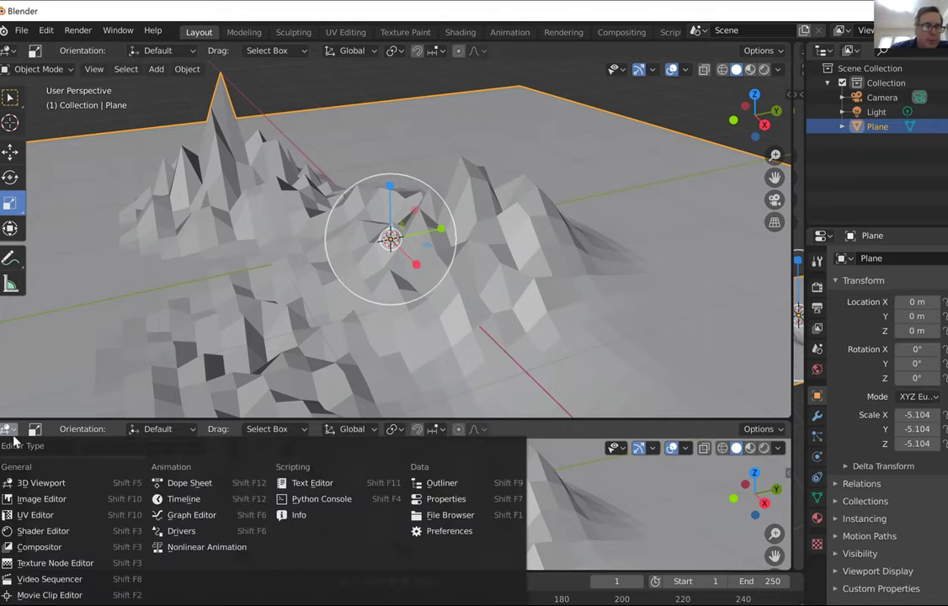
Change the lower area's editor type to Shader Editor.
{"action": "left_click", "coordinate": [39, 531]}
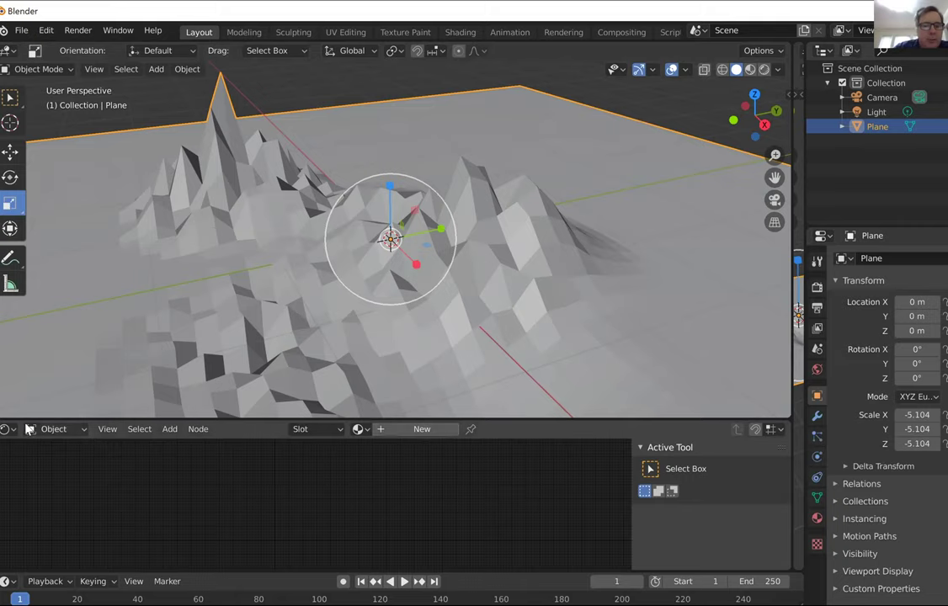
Add new Material.001 to the terrain plane and zoom the node view onto Principled BSDF.
{"action": "left_click", "coordinate": [425, 430]}
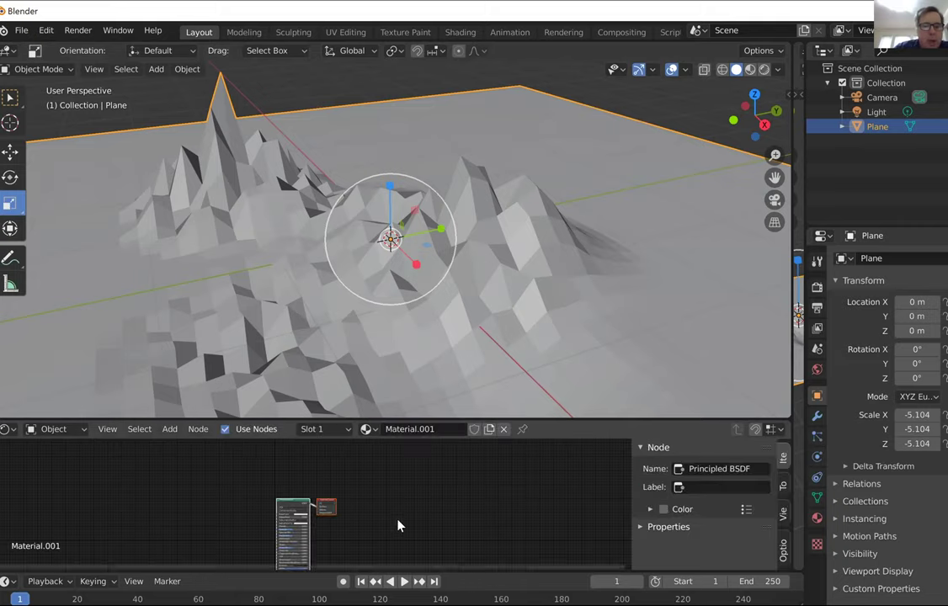
{"action": "scroll", "coordinate": [394, 525], "scroll_direction": "up", "scroll_amount": 4}
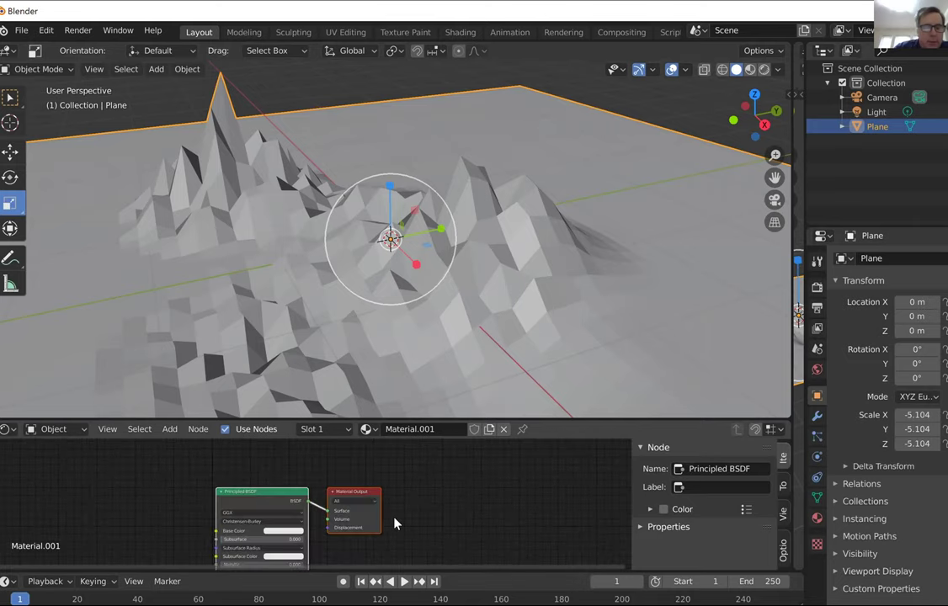
{"action": "scroll", "coordinate": [450, 451], "scroll_direction": "down", "scroll_amount": 3}
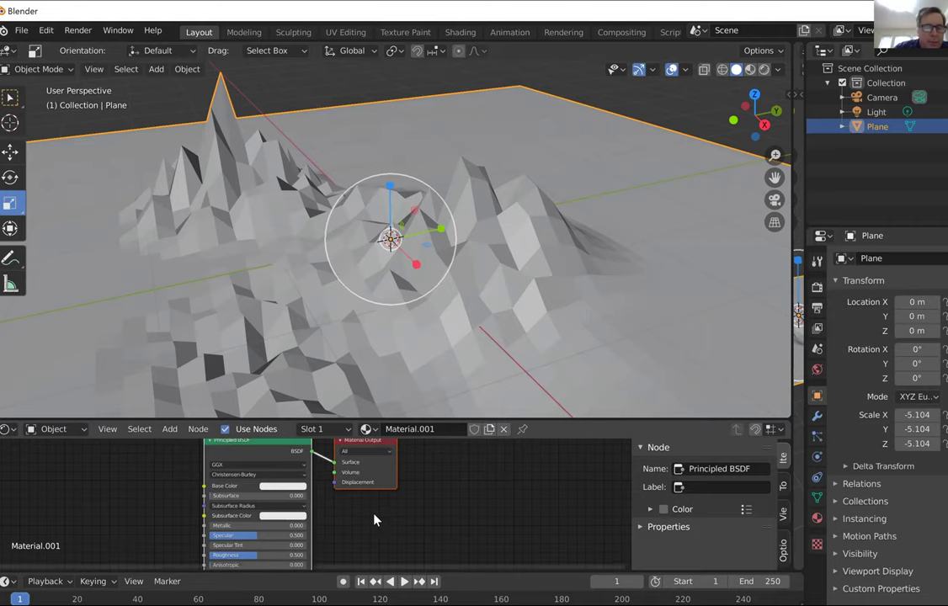
{"action": "scroll", "coordinate": [376, 521], "scroll_direction": "up", "scroll_amount": 2}
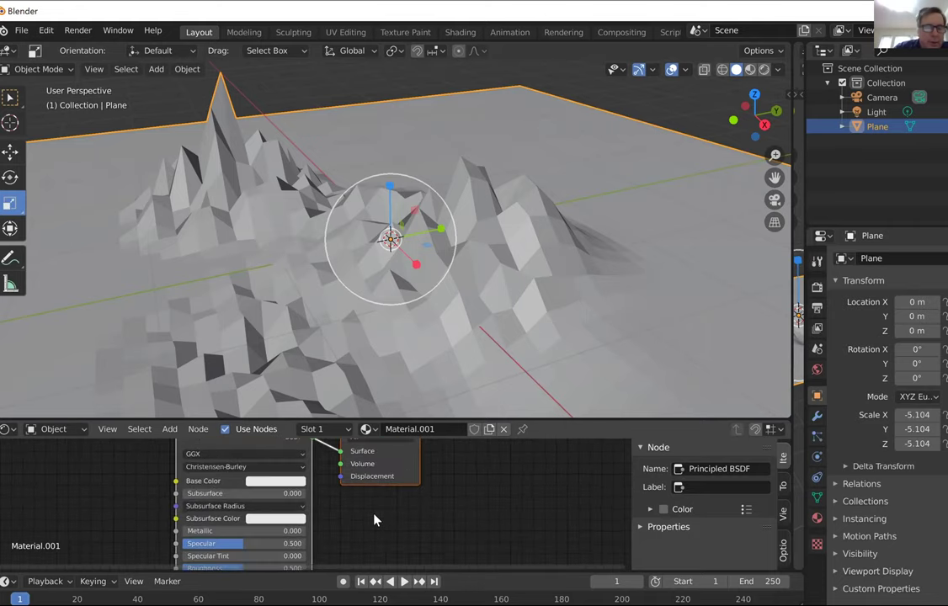
Set Material.001's Base Color to bright green and preview the green terrain in the viewport.
{"action": "left_click", "coordinate": [271, 485]}
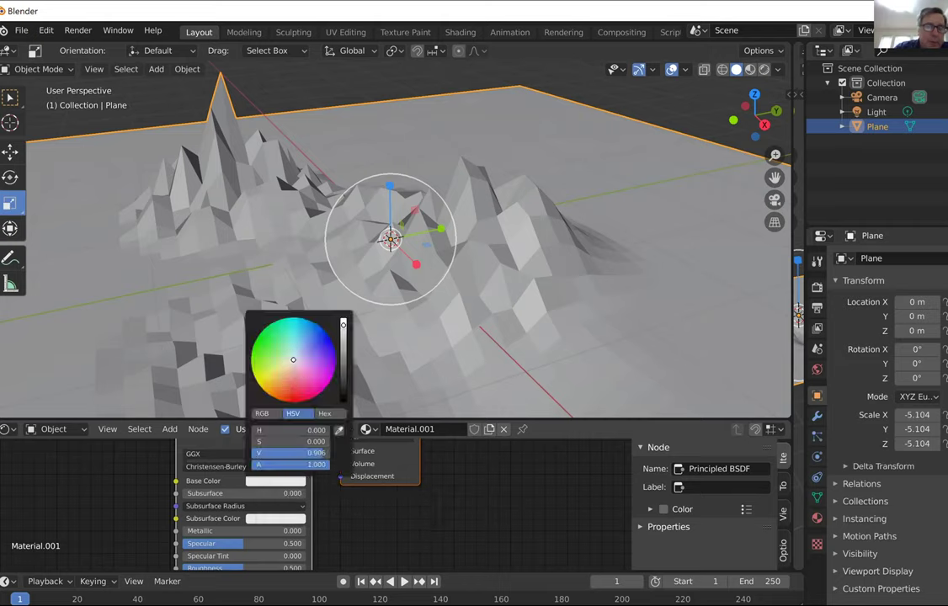
{"action": "left_click", "coordinate": [244, 384]}
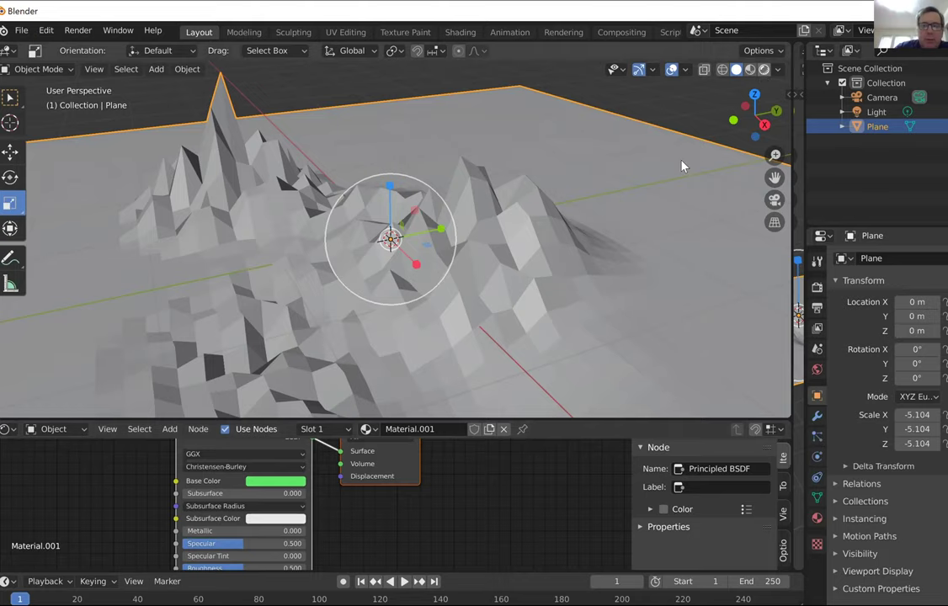
{"action": "key", "text": "z"}
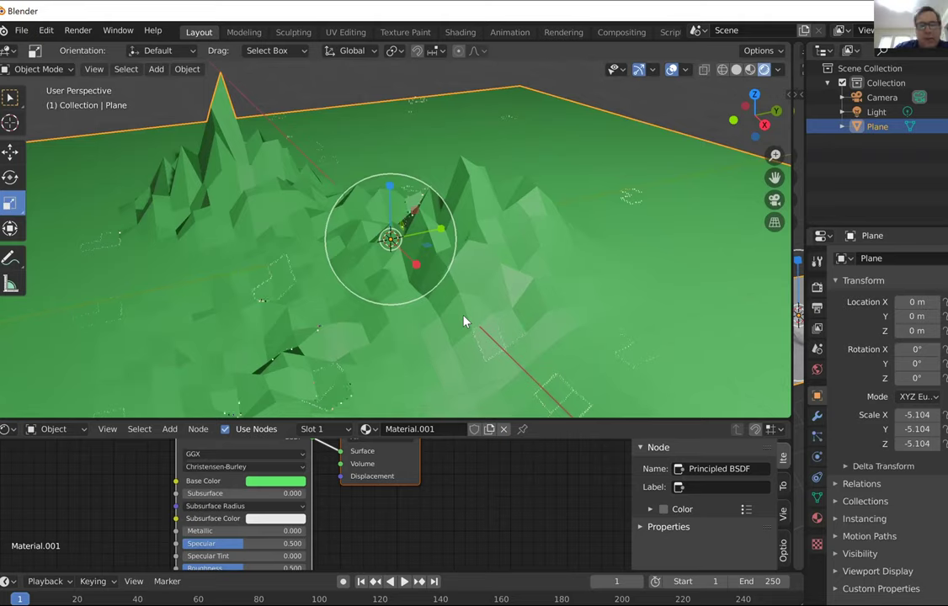
{"action": "left_click", "coordinate": [817, 520]}
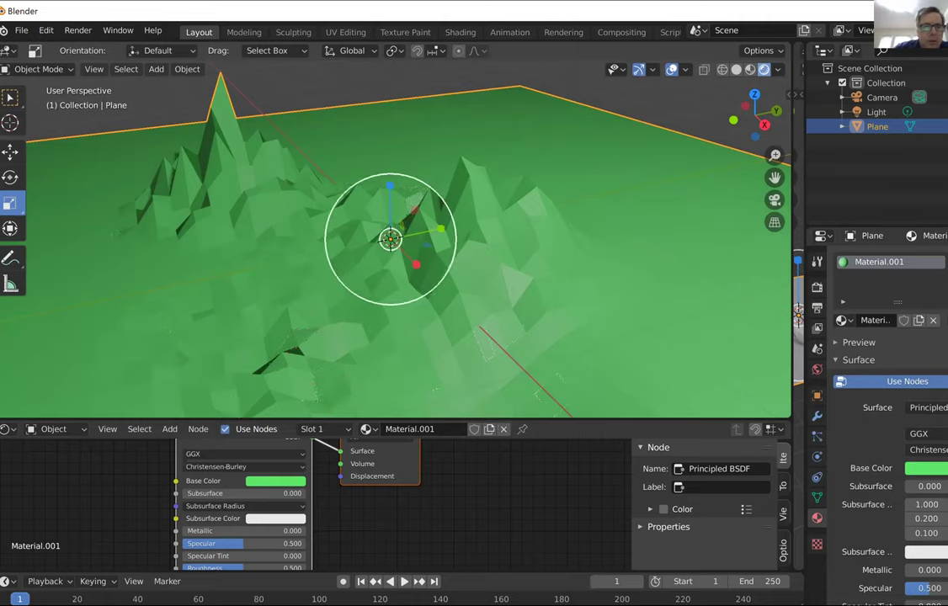
Start a new General file, discarding the unsaved terrain scene.
{"action": "left_click", "coordinate": [22, 34]}
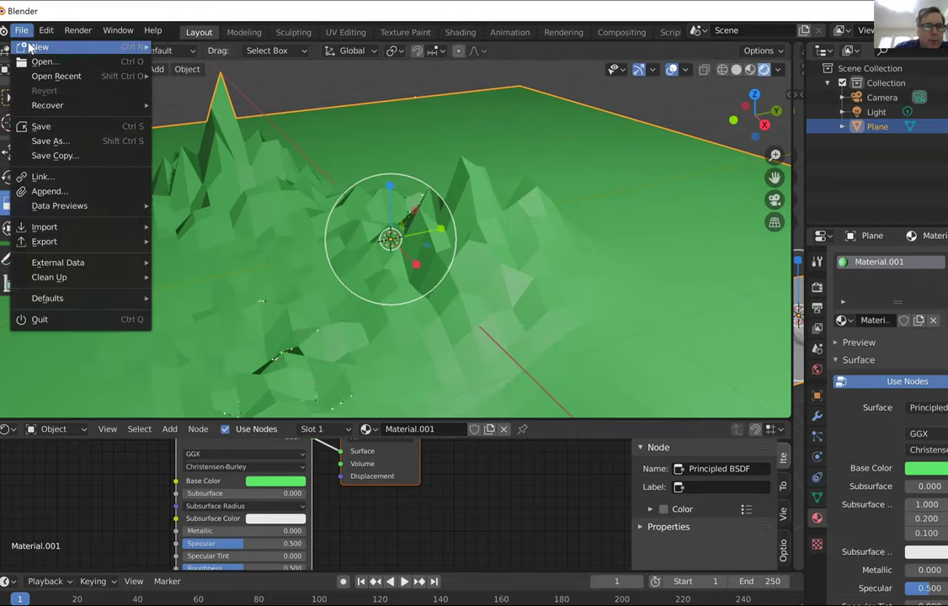
{"action": "mouse_move", "coordinate": [30, 46]}
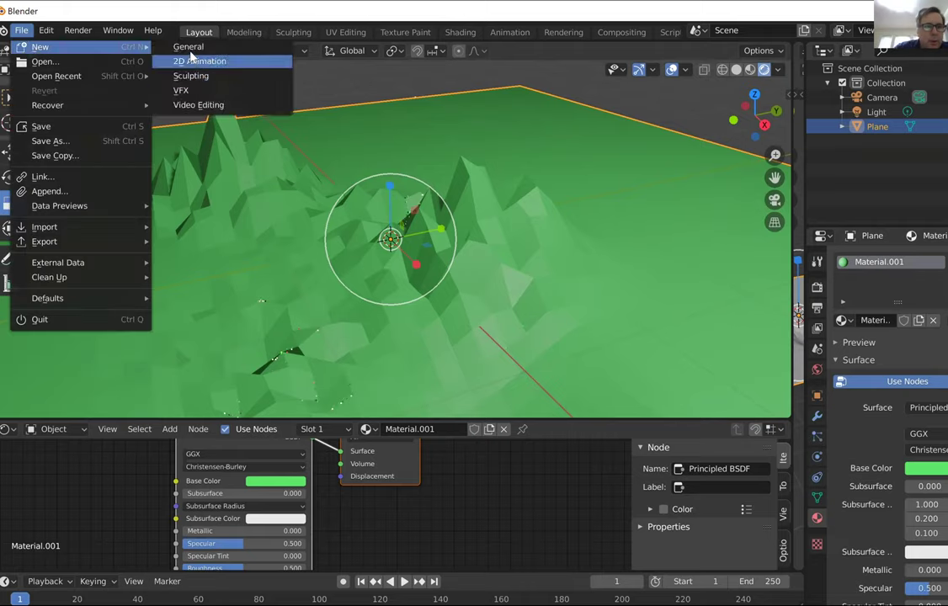
{"action": "left_click", "coordinate": [167, 44]}
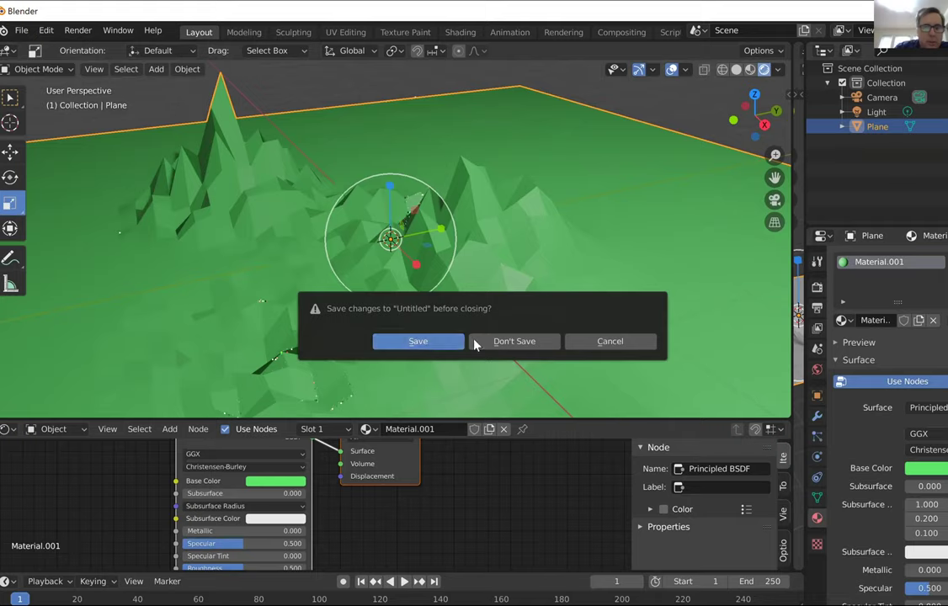
{"action": "left_click", "coordinate": [498, 342]}
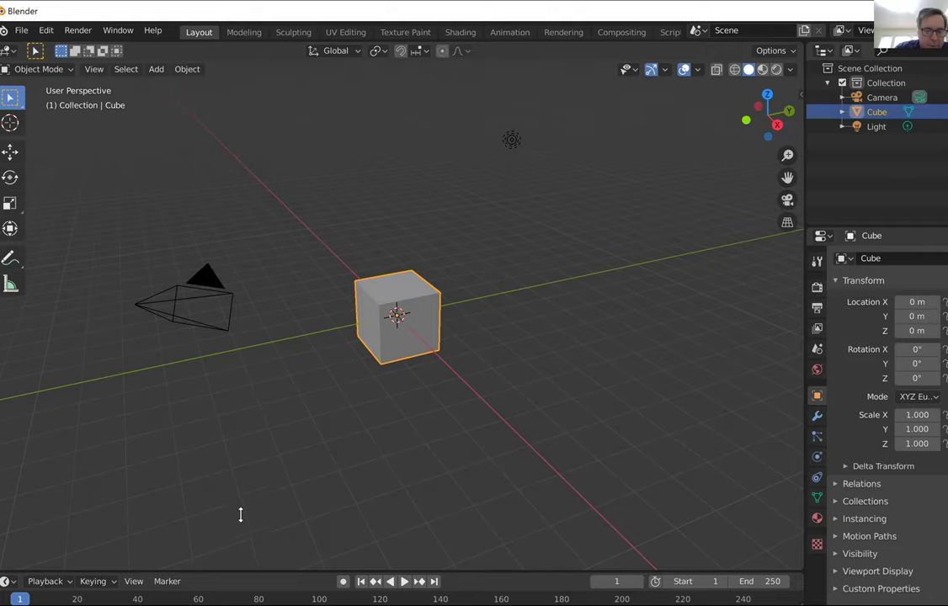
Enlarge the timeline area and delete the default cube.
{"action": "left_click_drag", "start_coordinate": [242, 495], "coordinate": [241, 439]}
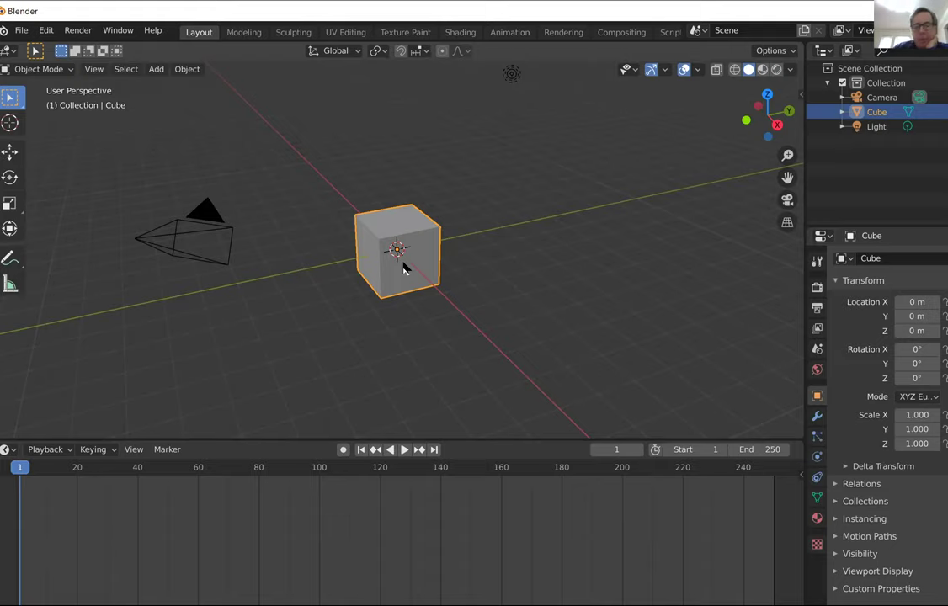
{"action": "key", "text": "Delete"}
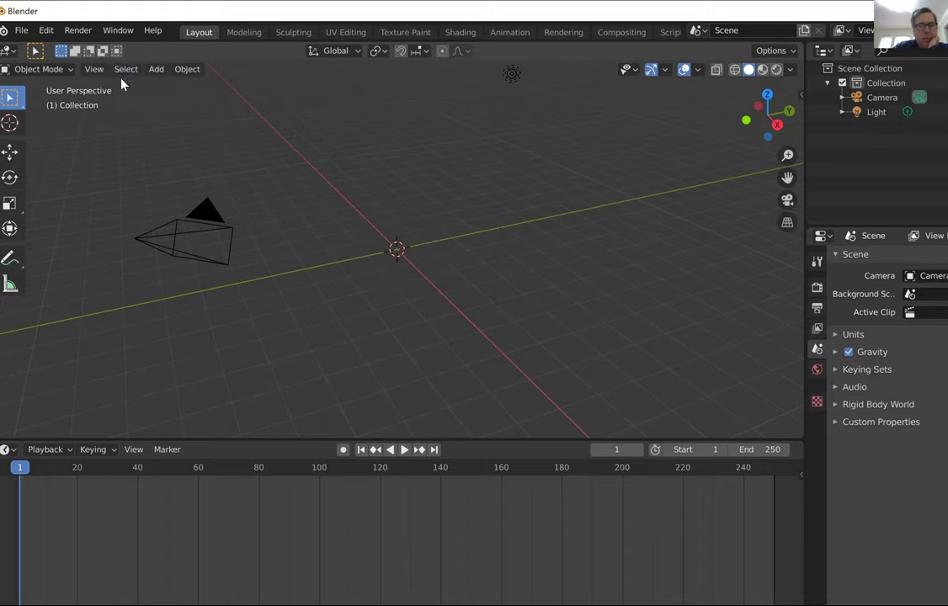
Add a Suzanne monkey mesh at the world origin and bring up the Insert Keyframe menu.
{"action": "left_click", "coordinate": [155, 69]}
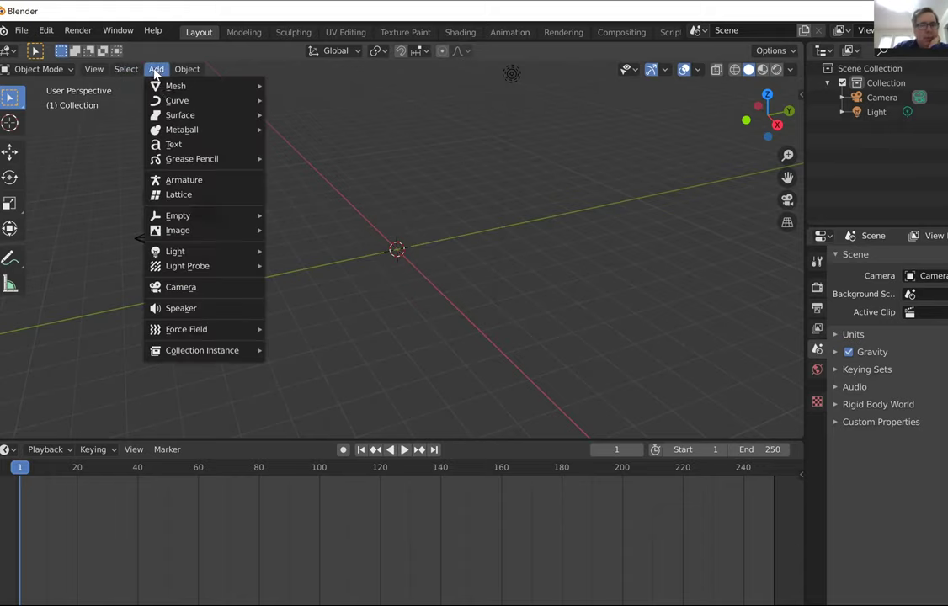
{"action": "mouse_move", "coordinate": [202, 86]}
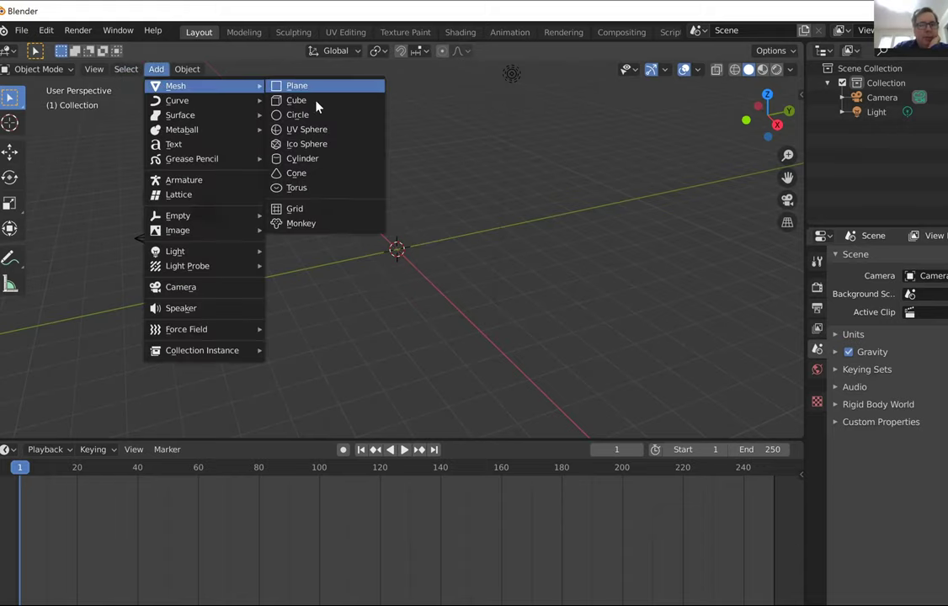
{"action": "left_click", "coordinate": [313, 223]}
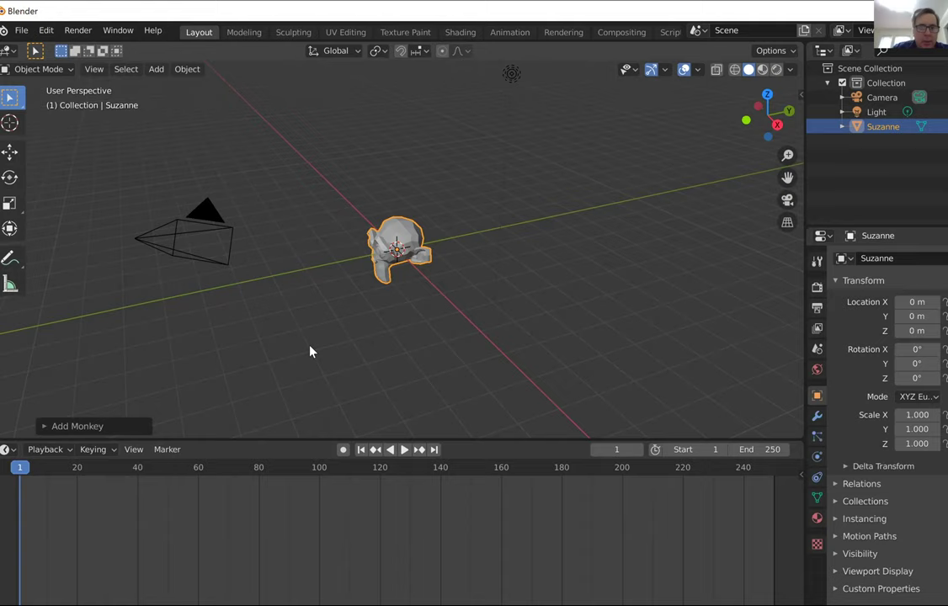
{"action": "key", "text": "i"}
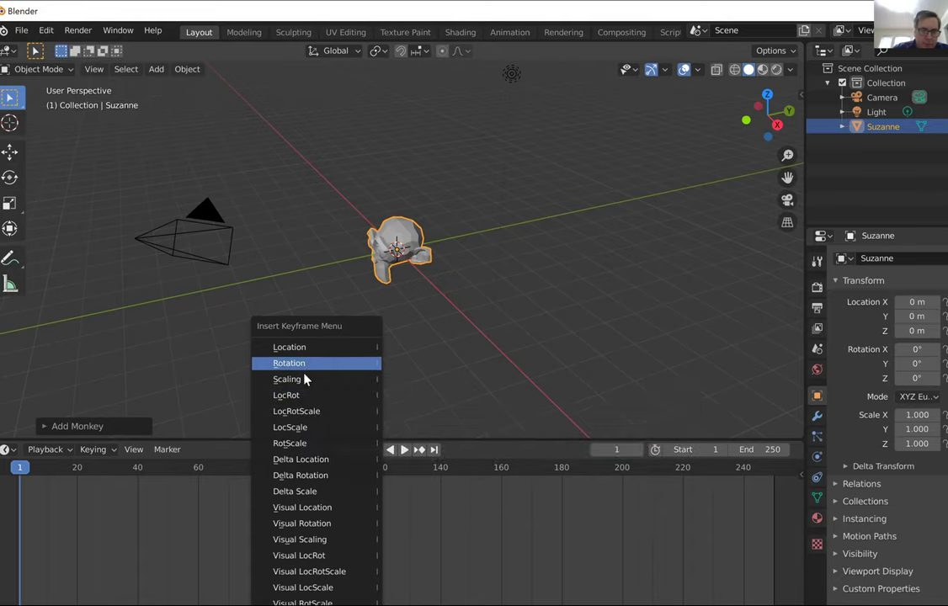
Keyframe Suzanne's rotation at frame 1, then move the playhead to frame 80.
{"action": "left_click", "coordinate": [302, 383]}
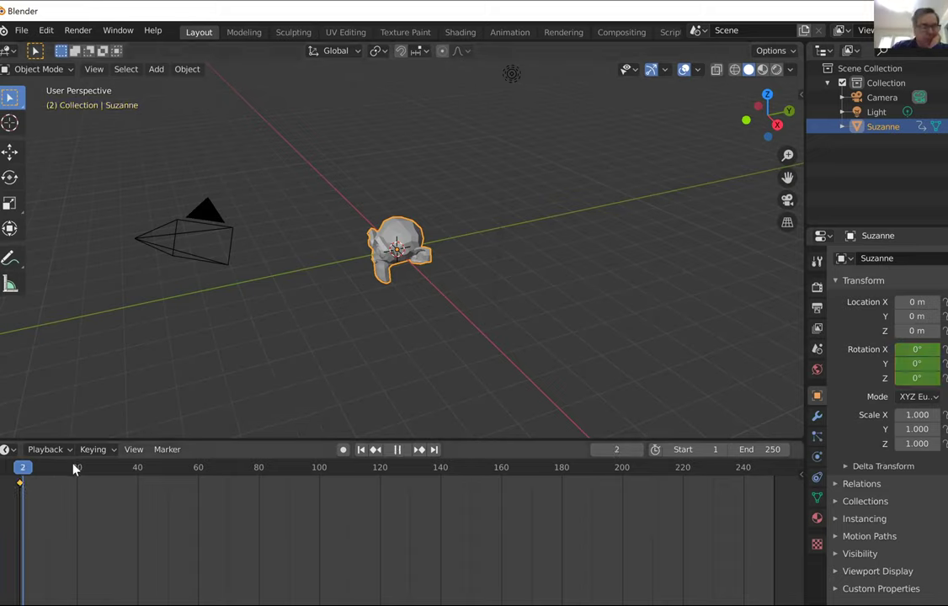
{"action": "key", "text": "space"}
{"action": "left_click_drag", "start_coordinate": [255, 499], "coordinate": [259, 503]}
{"action": "key", "text": "space"}
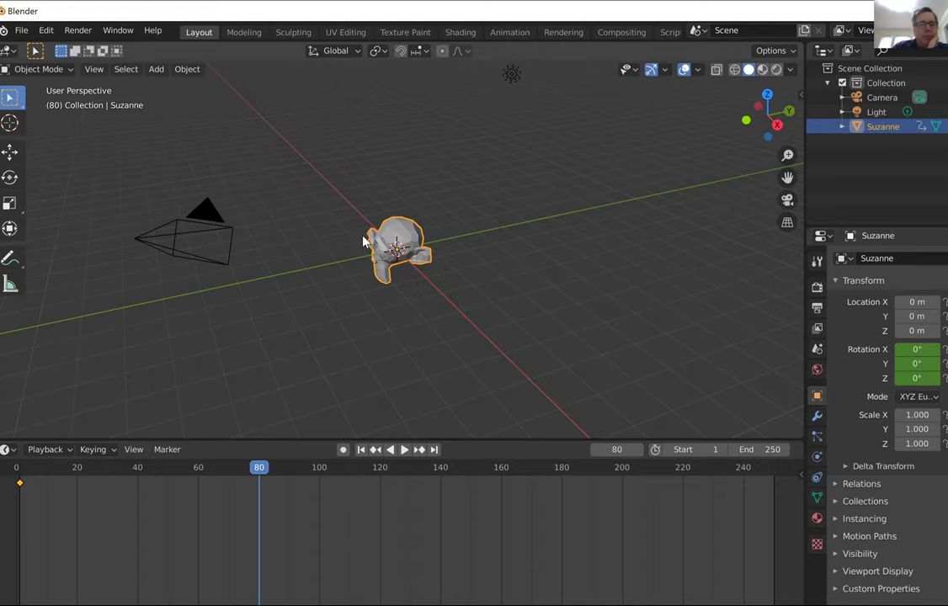
Rotate Suzanne to -277° about Z and keyframe that rotation at frame 80.
{"action": "left_click", "coordinate": [10, 179]}
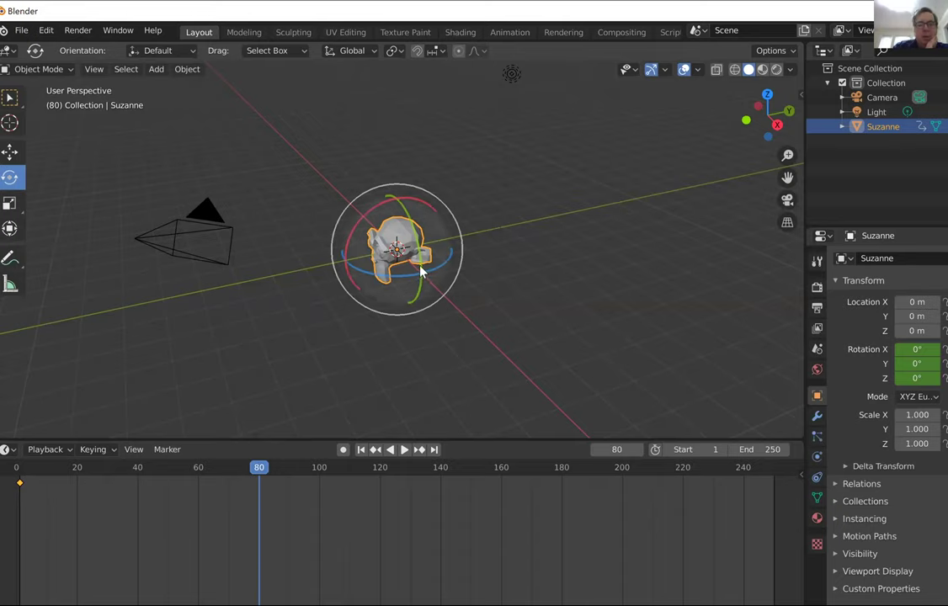
{"action": "left_click_drag", "start_coordinate": [402, 278], "coordinate": [515, 268]}
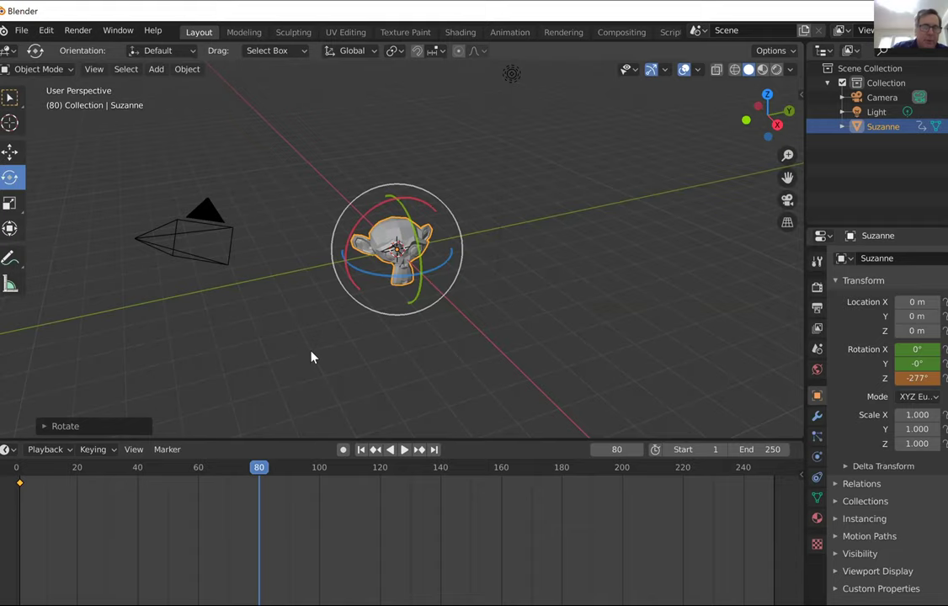
{"action": "key", "text": "i"}
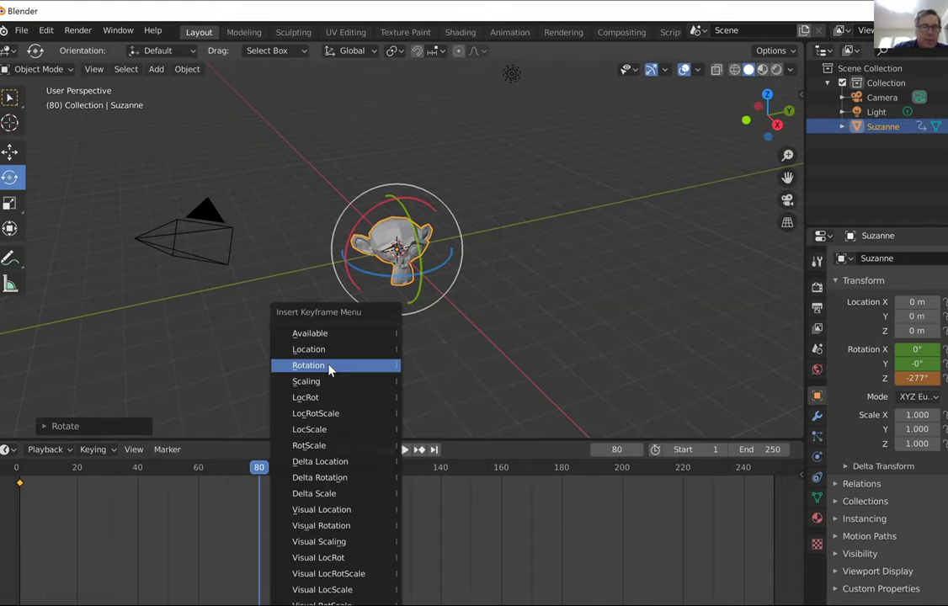
{"action": "left_click", "coordinate": [328, 367]}
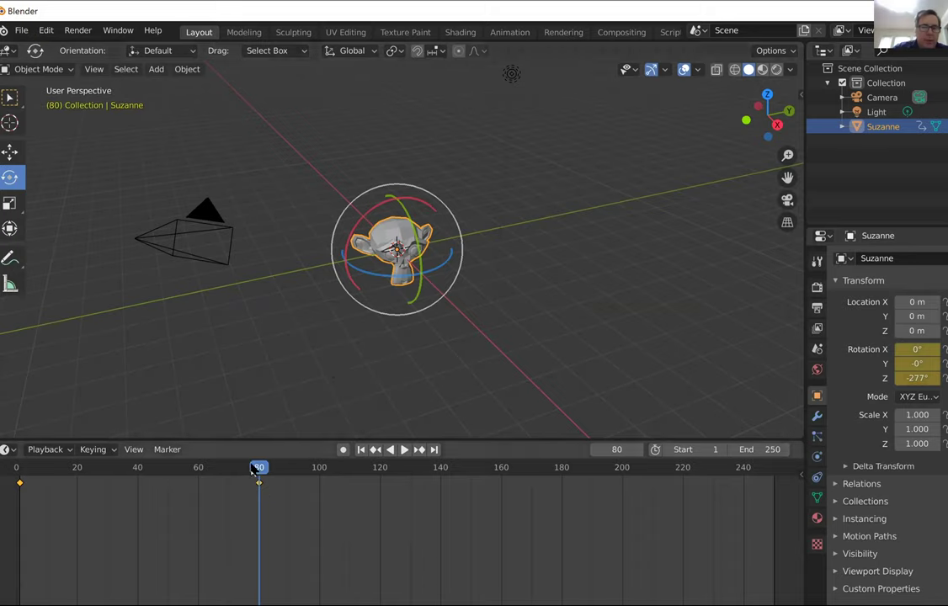
Play Suzanne's rotation animation from frame 1 to check it turns, then pause.
{"action": "key", "text": "shift+ctrl+space"}
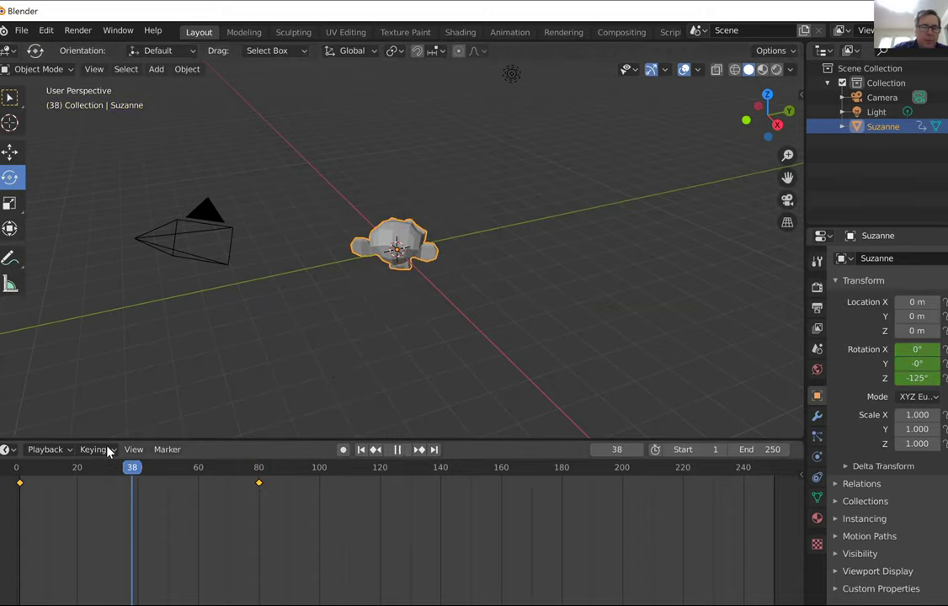
{"action": "key", "text": "space"}
{"action": "key", "text": "space"}
{"action": "key", "text": "space"}
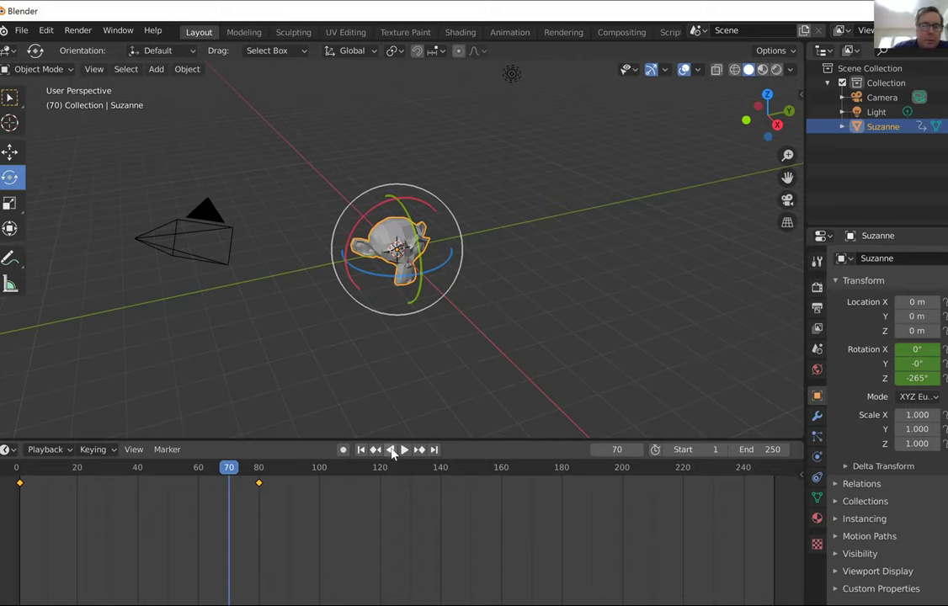
{"action": "left_click", "coordinate": [362, 450]}
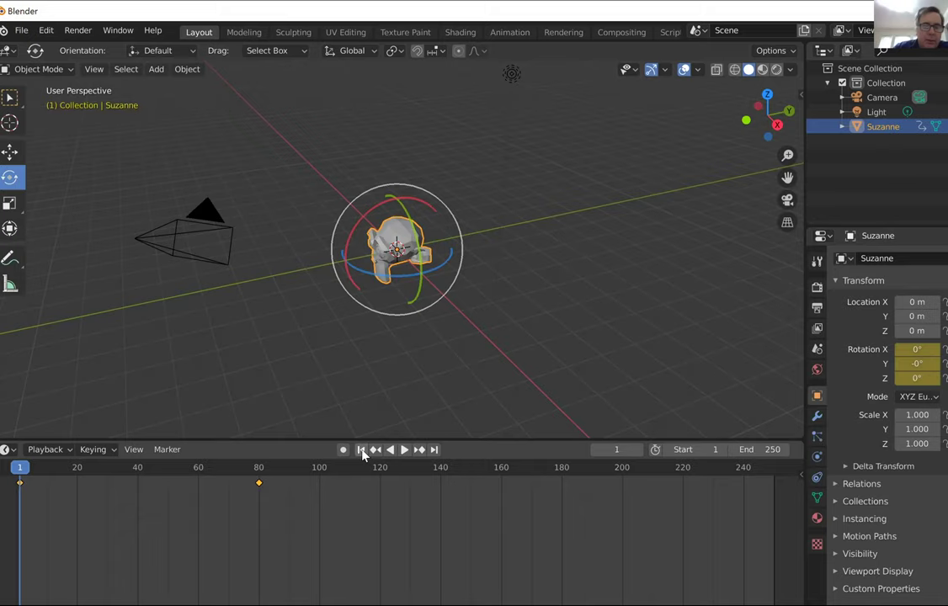
{"action": "left_click", "coordinate": [403, 451]}
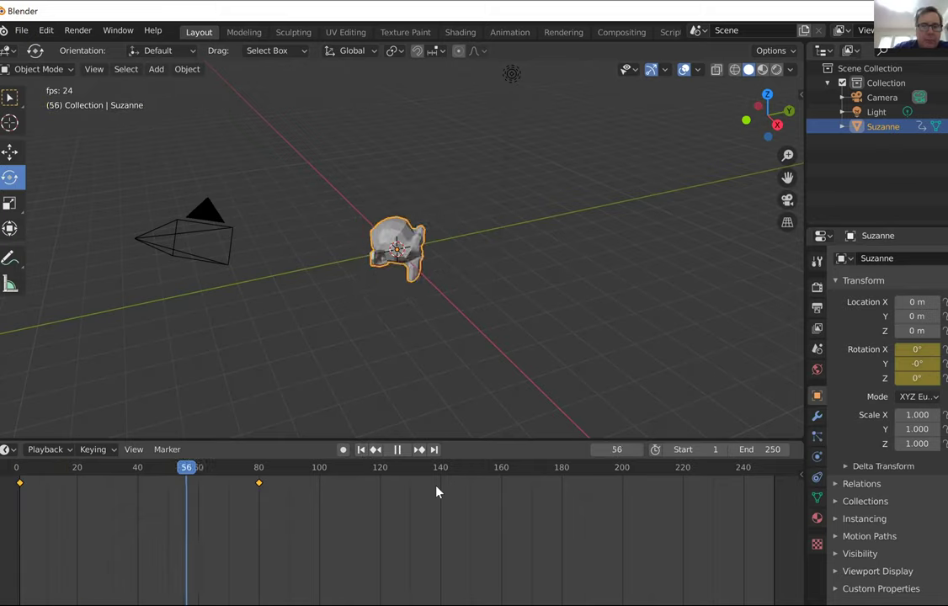
{"action": "left_click", "coordinate": [396, 450]}
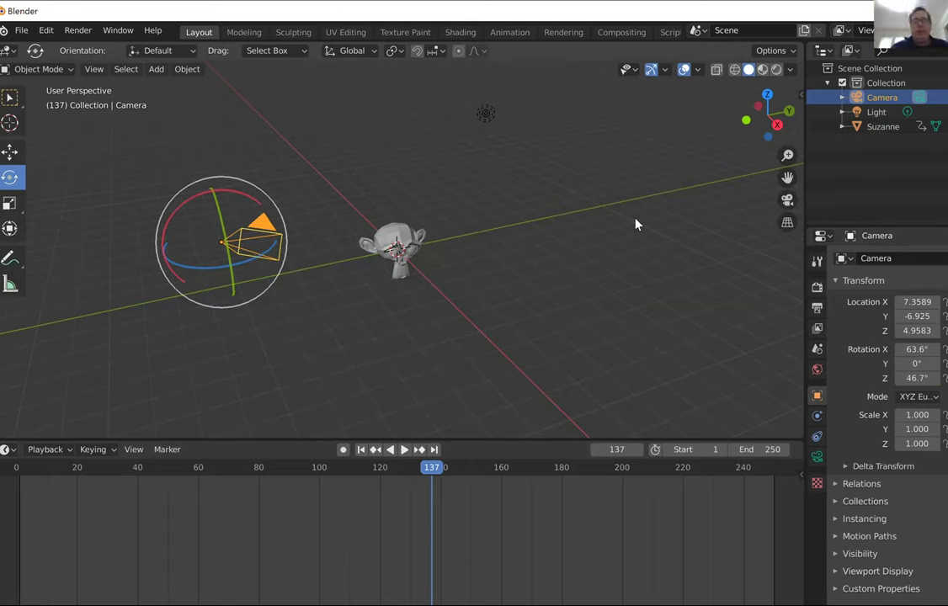
Check Suzanne's framing through the camera, exit camera view, and play the animation reversed.
{"action": "scroll", "coordinate": [636, 218], "scroll_direction": "up", "scroll_amount": 1}
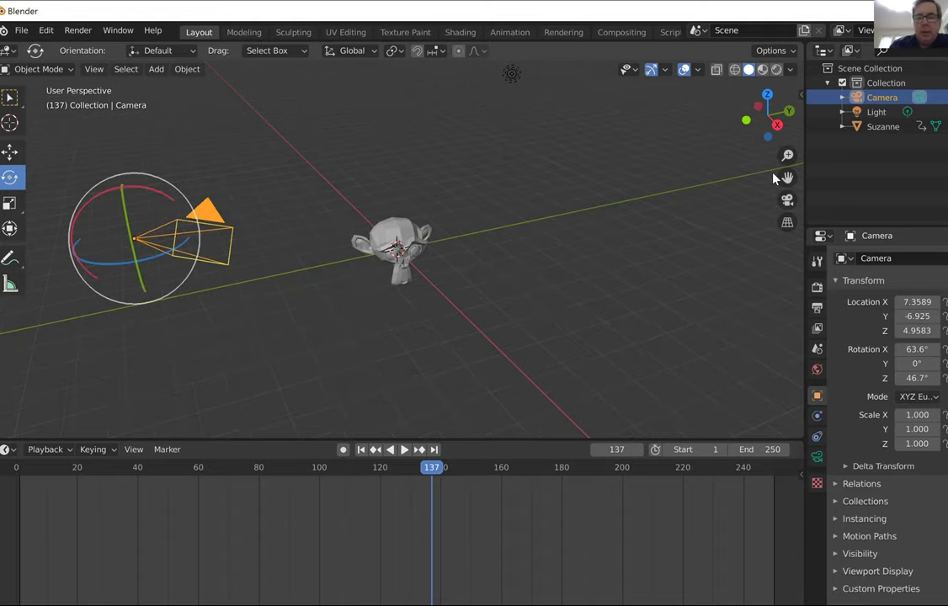
{"action": "left_click", "coordinate": [787, 201]}
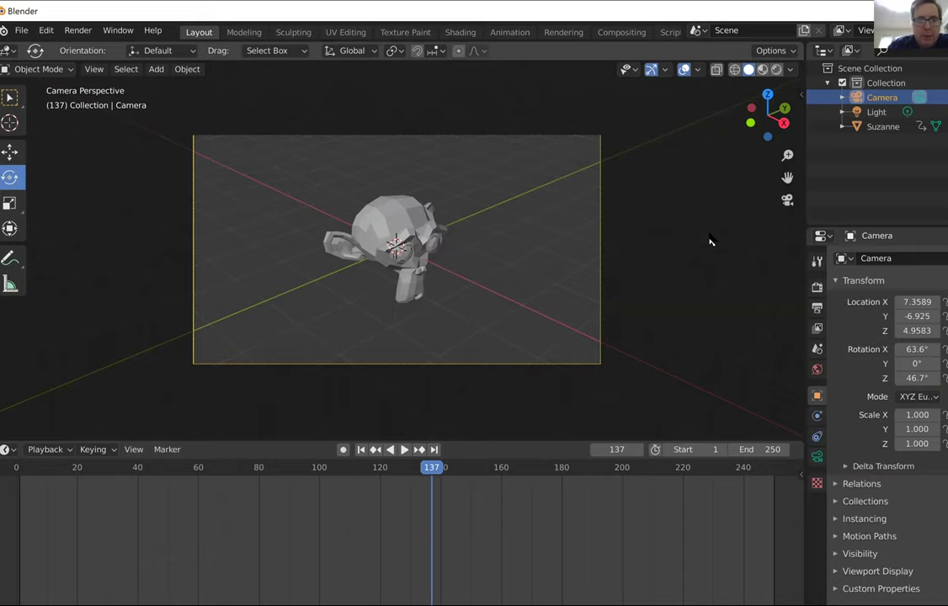
{"action": "scroll", "coordinate": [709, 241], "scroll_direction": "up", "scroll_amount": 3}
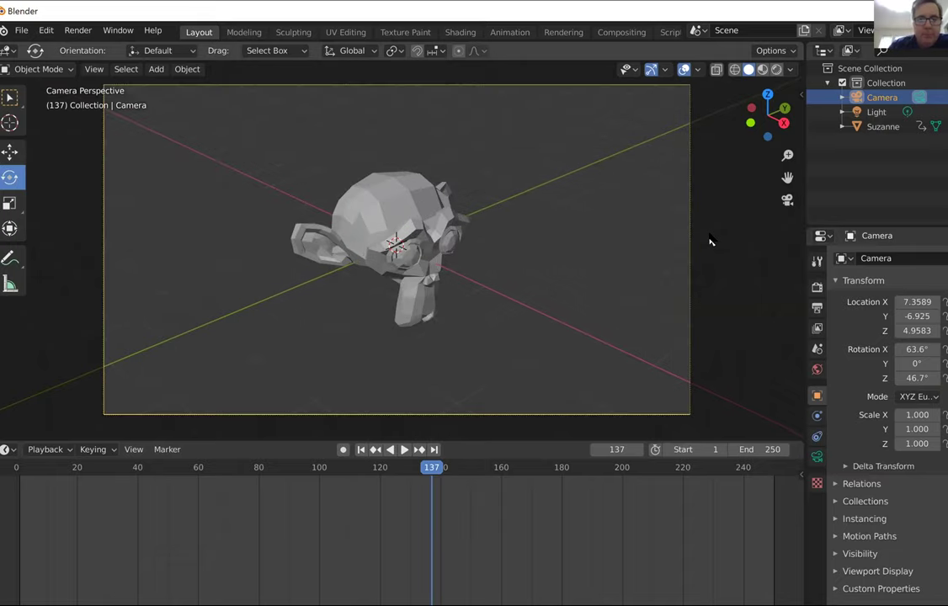
{"action": "scroll", "coordinate": [712, 242], "scroll_direction": "down", "scroll_amount": 2}
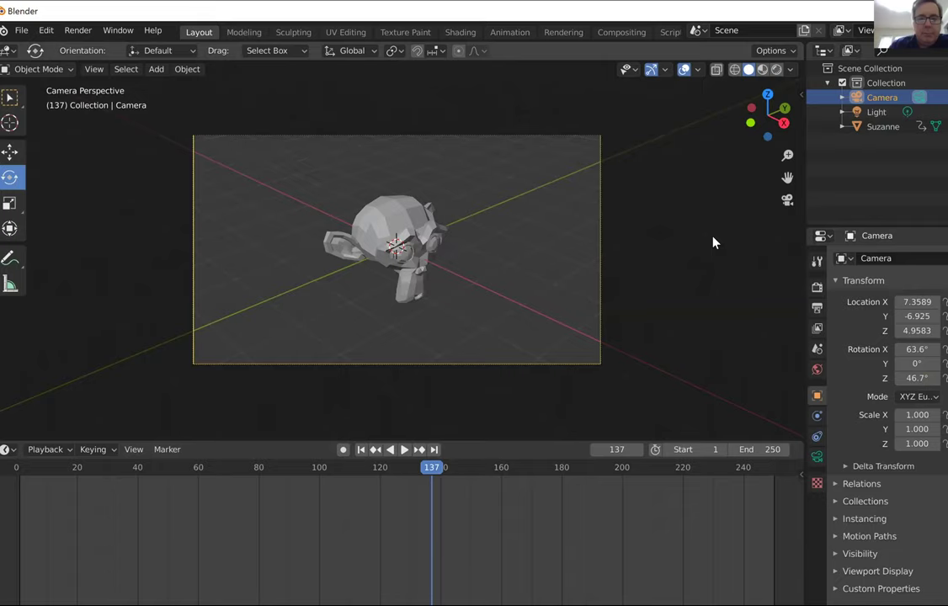
{"action": "left_click", "coordinate": [787, 201]}
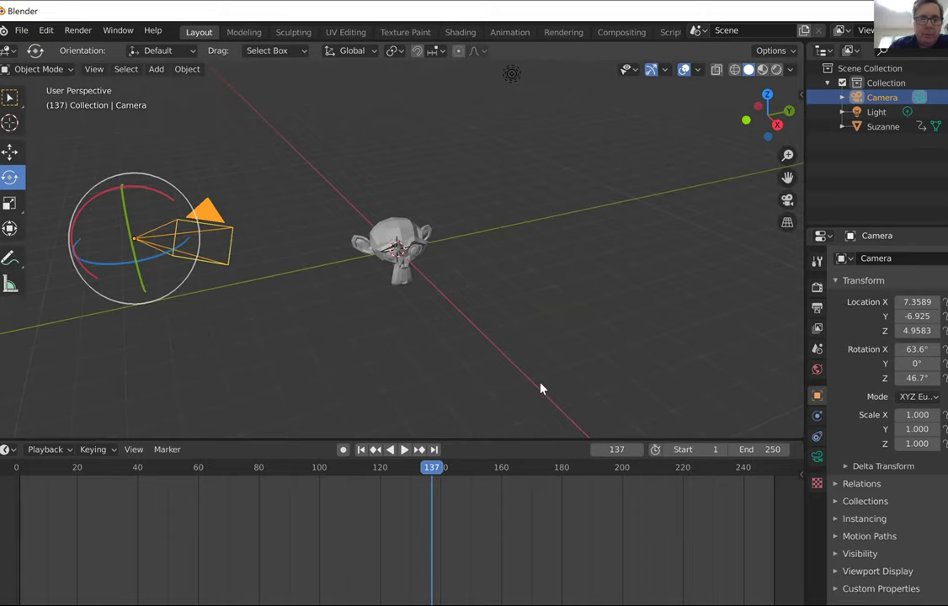
{"action": "left_click", "coordinate": [390, 450]}
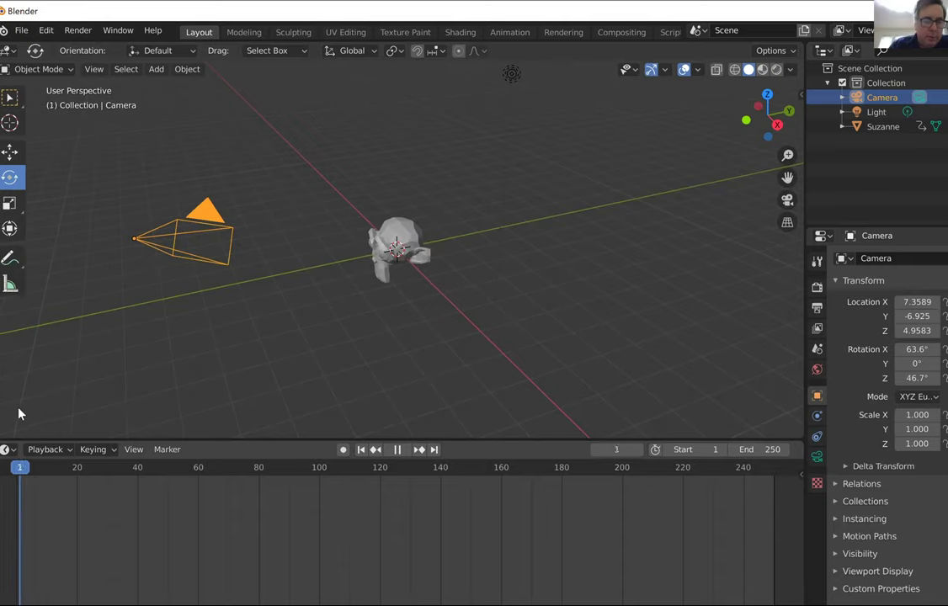
{"action": "key", "text": "space"}
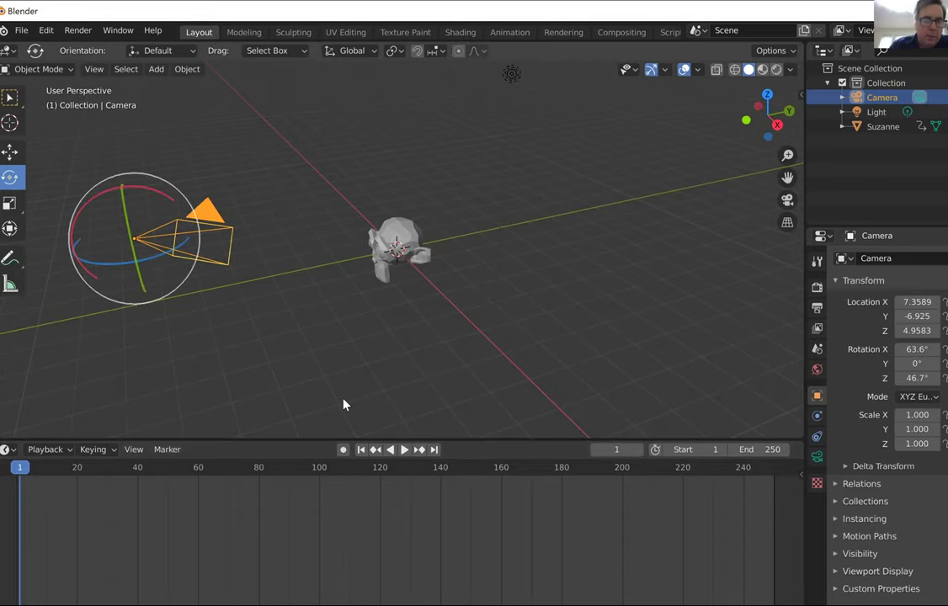
{"action": "left_click", "coordinate": [403, 238]}
{"action": "scroll", "coordinate": [12, 494], "scroll_direction": "up", "scroll_amount": 1}
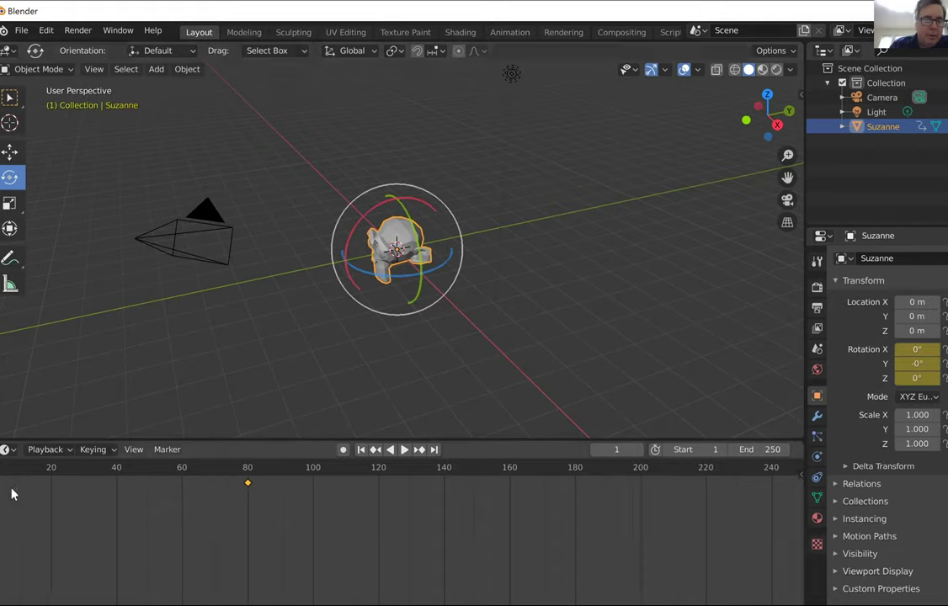
{"action": "scroll", "coordinate": [110, 379], "scroll_direction": "down", "scroll_amount": 3}
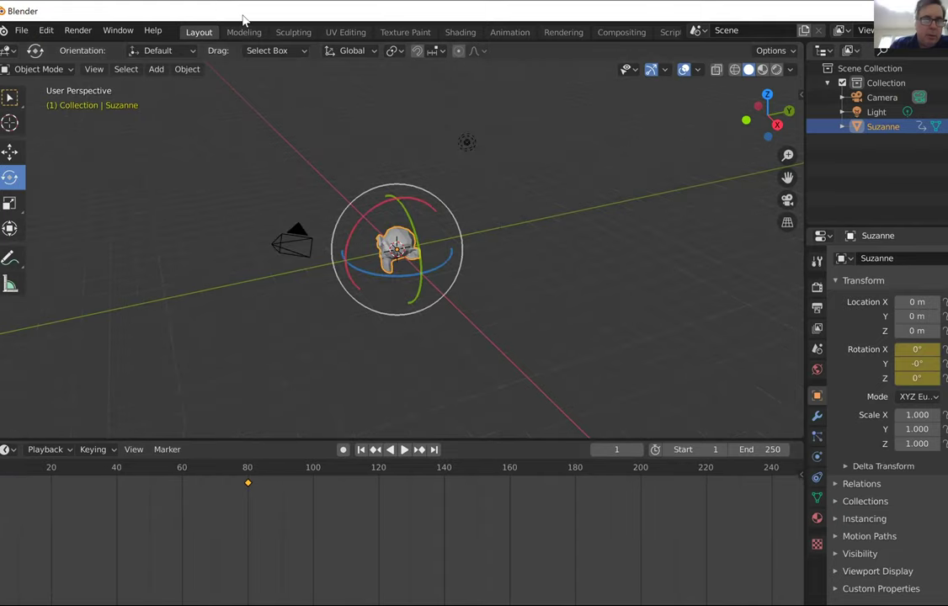
{"action": "scroll", "coordinate": [206, 409], "scroll_direction": "down", "scroll_amount": 2}
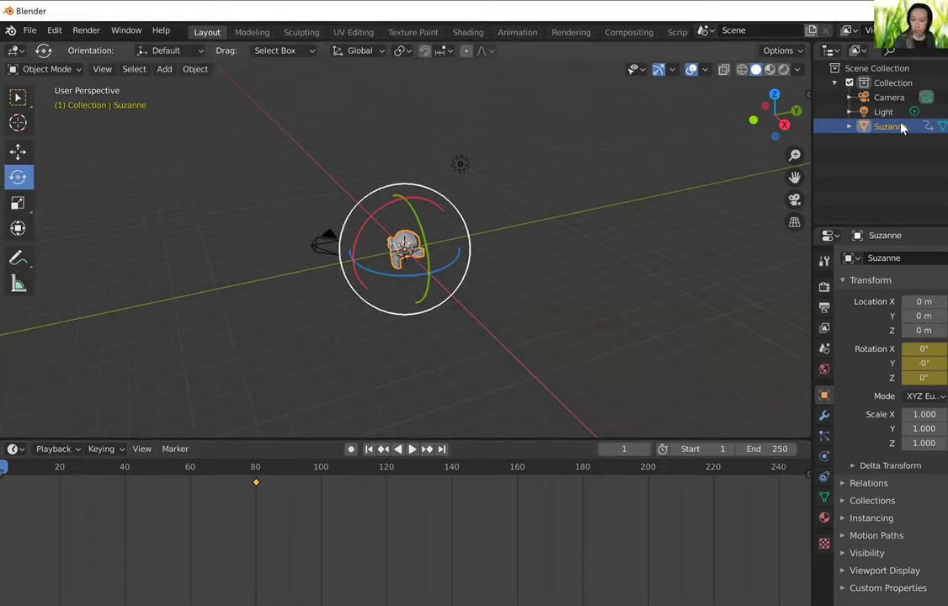
{"action": "left_click", "coordinate": [885, 98]}
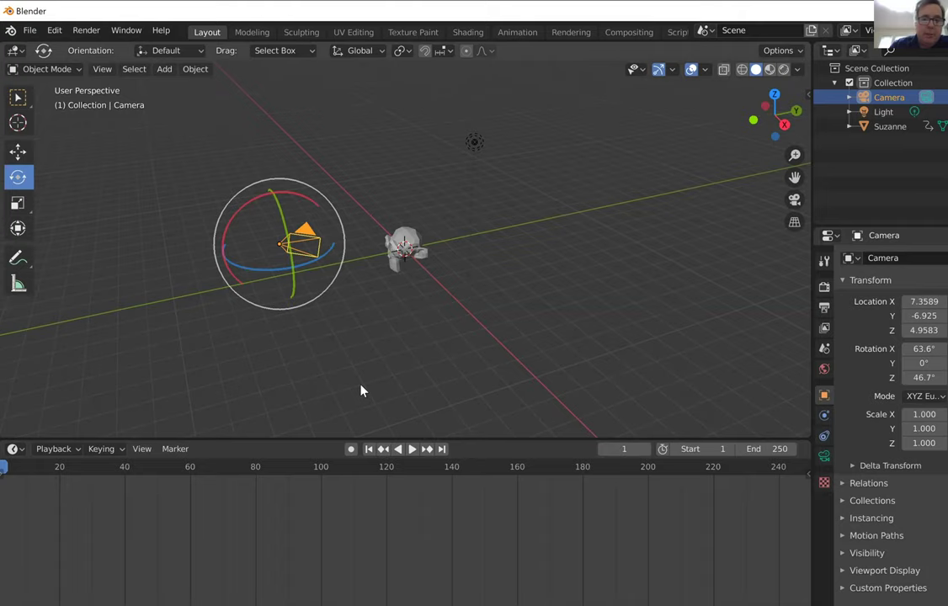
Reselect the camera and keyframe its location, rotation and scale at frame 1.
{"action": "right_click", "coordinate": [367, 308]}
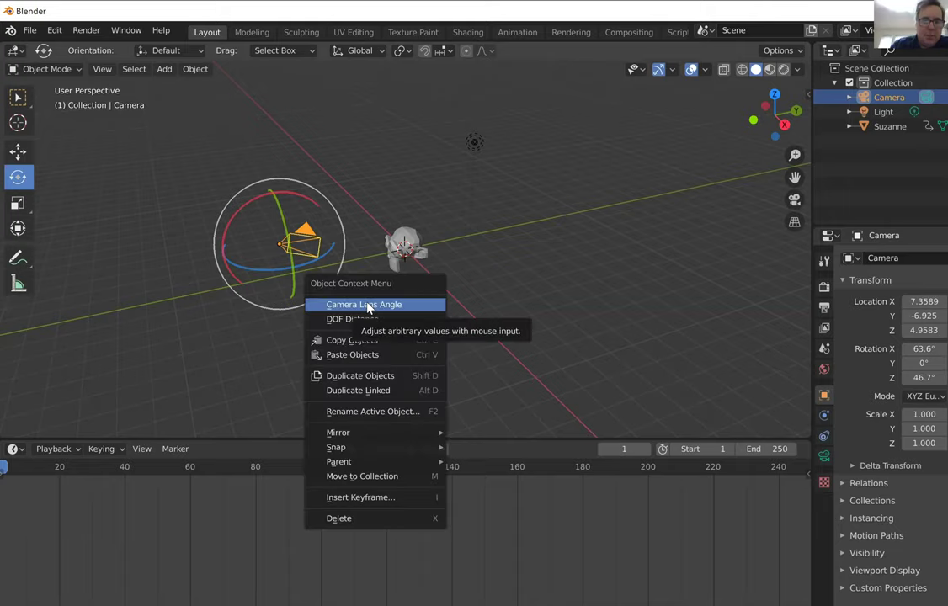
{"action": "left_click", "coordinate": [379, 292]}
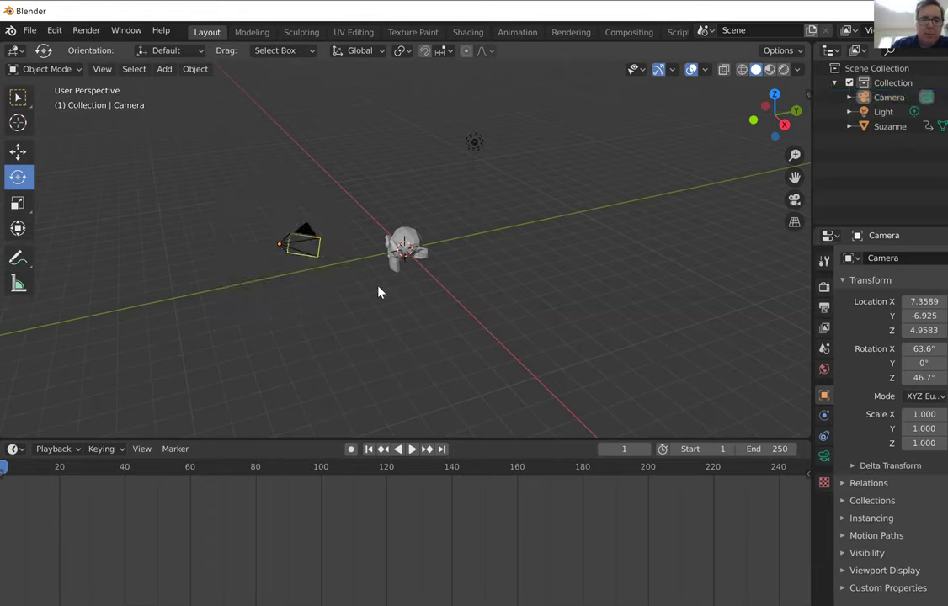
{"action": "left_click", "coordinate": [318, 252]}
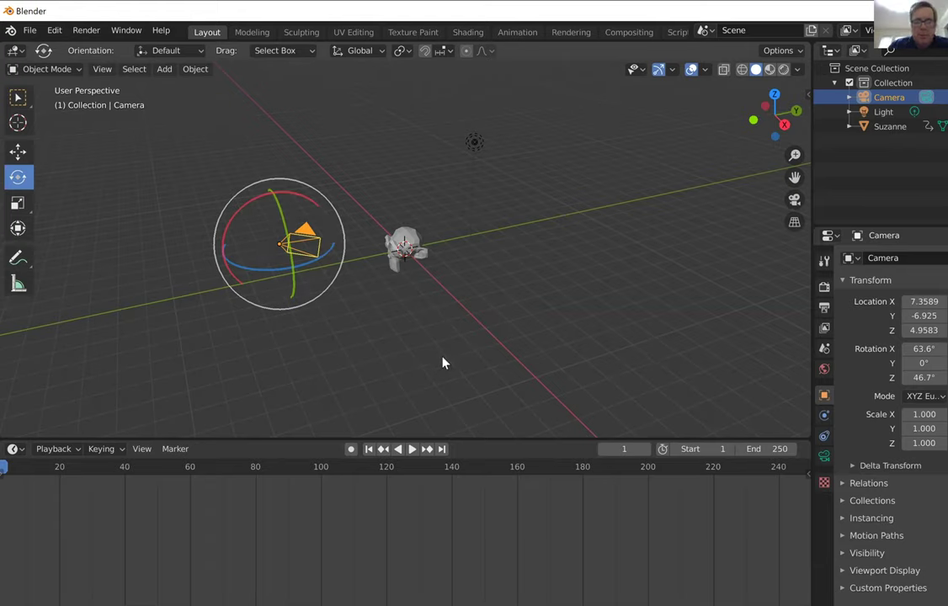
{"action": "key", "text": "i"}
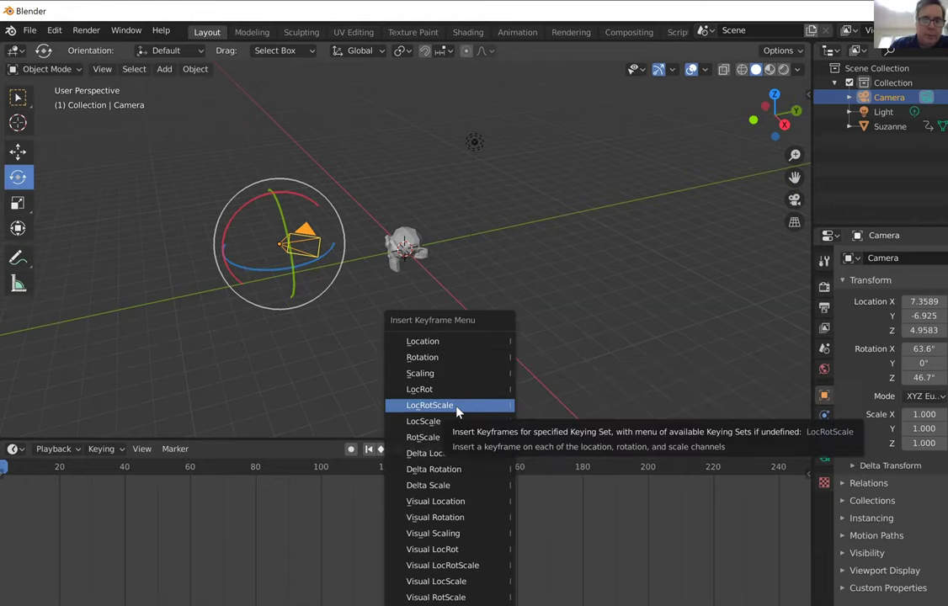
{"action": "left_click", "coordinate": [450, 406]}
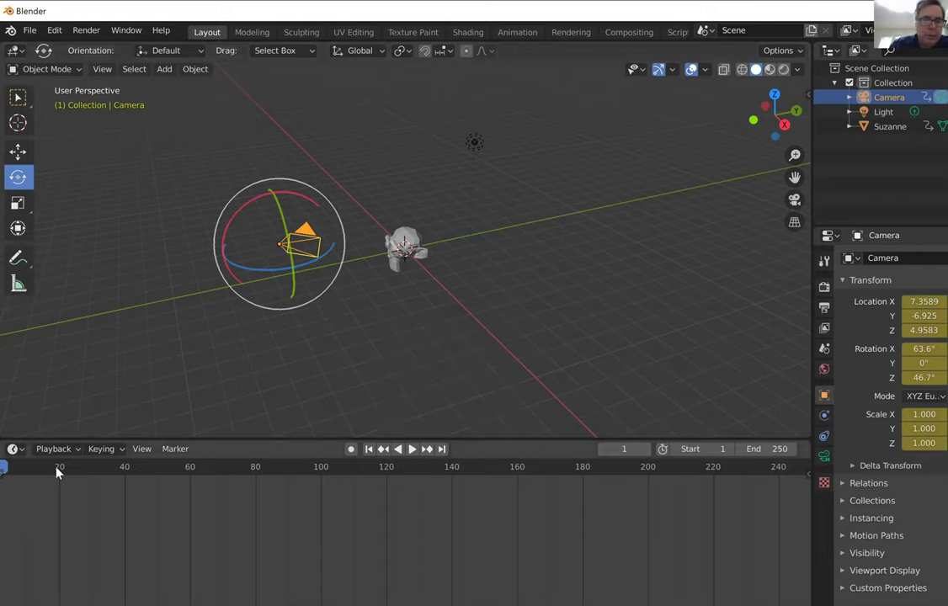
{"action": "left_click", "coordinate": [623, 448]}
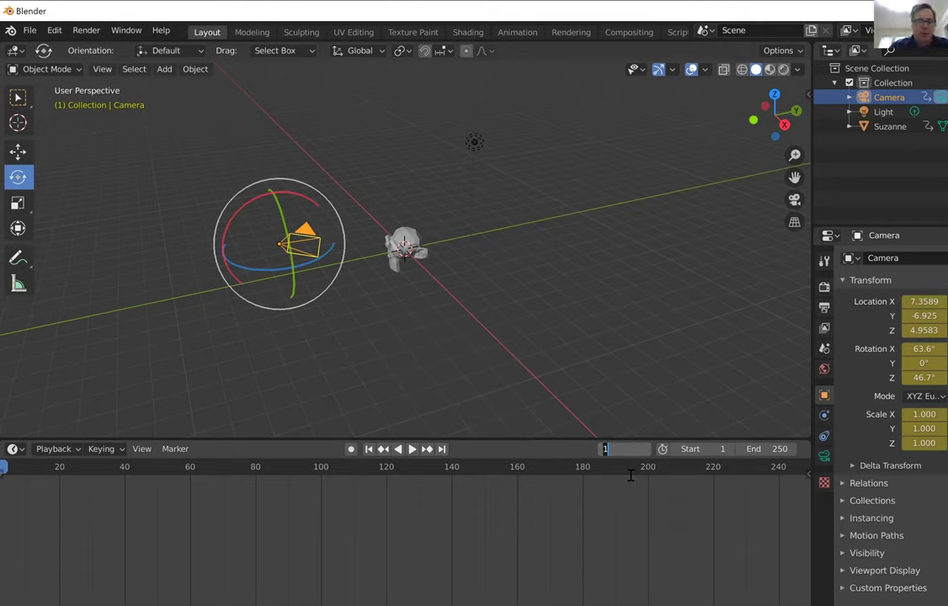
Set the current frame to 40 and view the scene through the camera.
{"action": "type", "text": "40"}
{"action": "key", "text": "Tab"}
{"action": "key", "text": "Tab"}
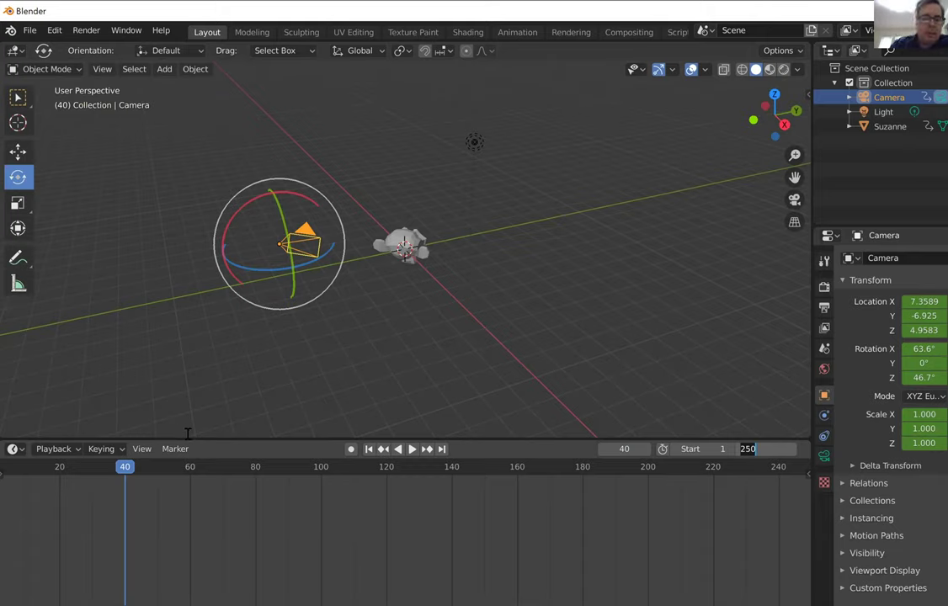
{"action": "key", "text": "Return"}
{"action": "left_click", "coordinate": [794, 200]}
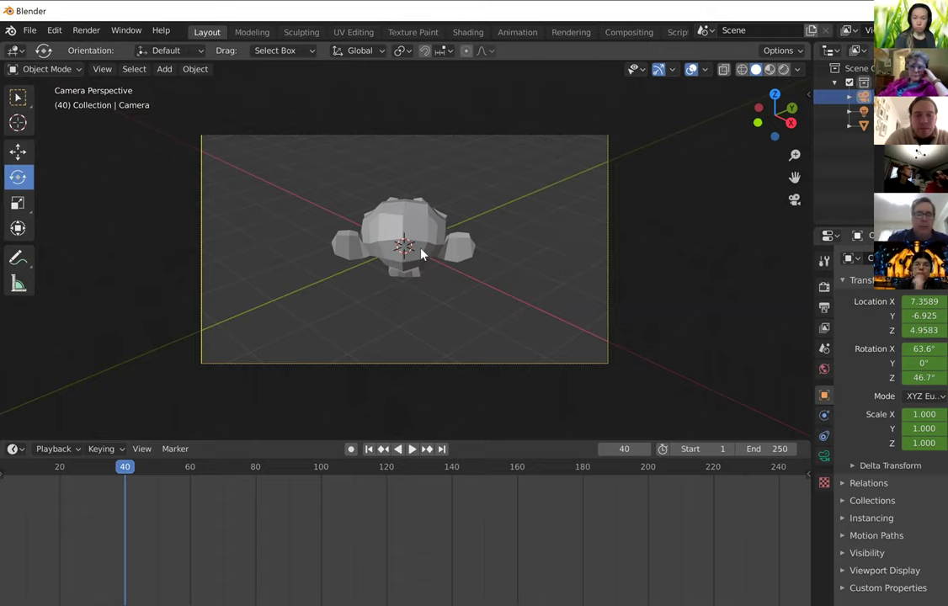
Move the camera to 9.0186, -5.297, 4.7752 and rotate it to 57.5° about Z.
{"action": "key", "text": "g"}
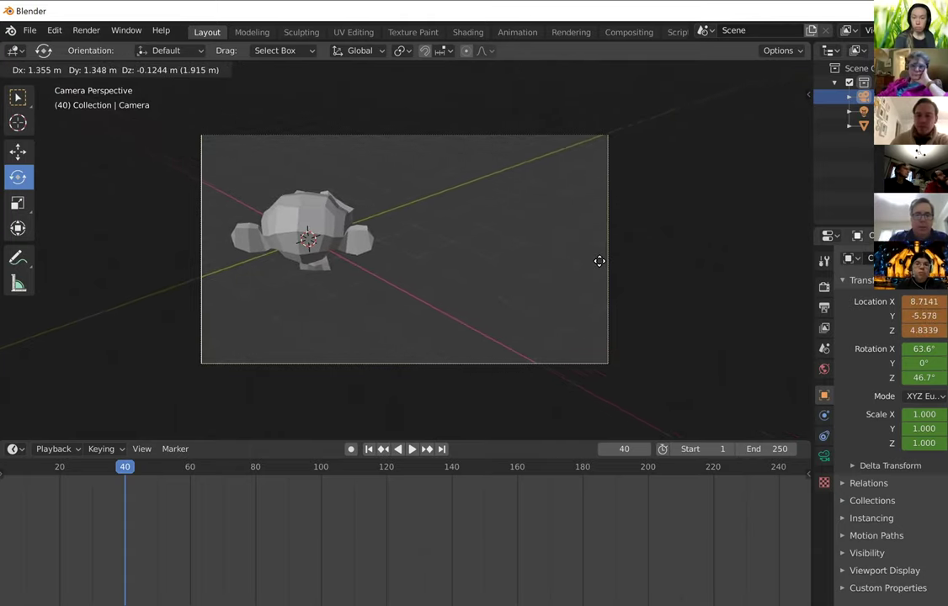
{"action": "left_click", "coordinate": [640, 273]}
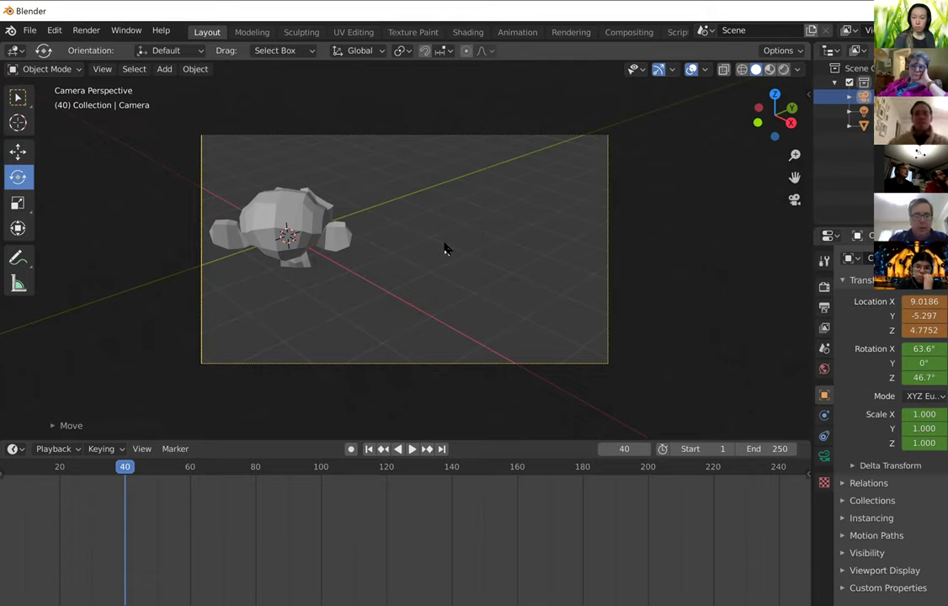
{"action": "key", "text": "r"}
{"action": "key", "text": "z"}
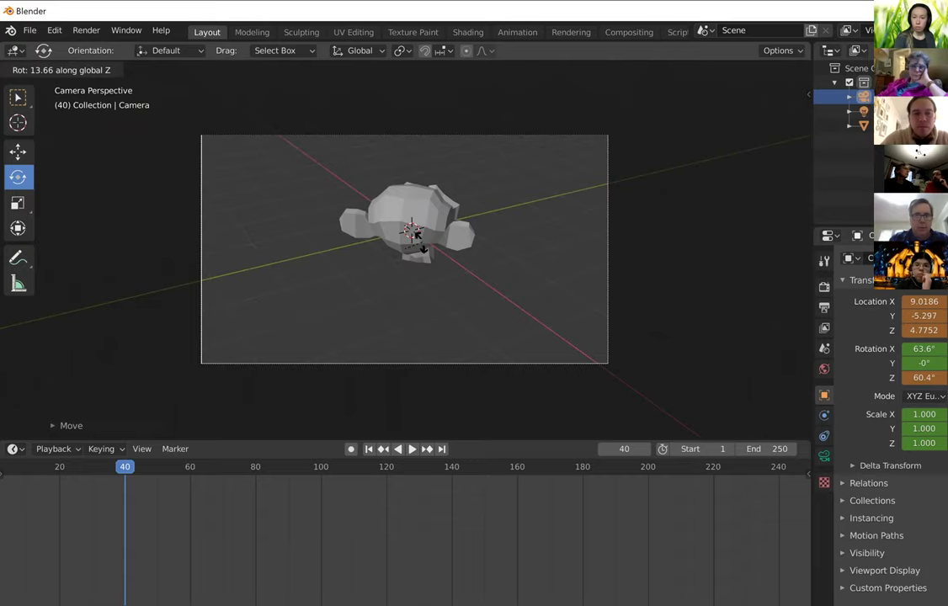
{"action": "left_click", "coordinate": [422, 243]}
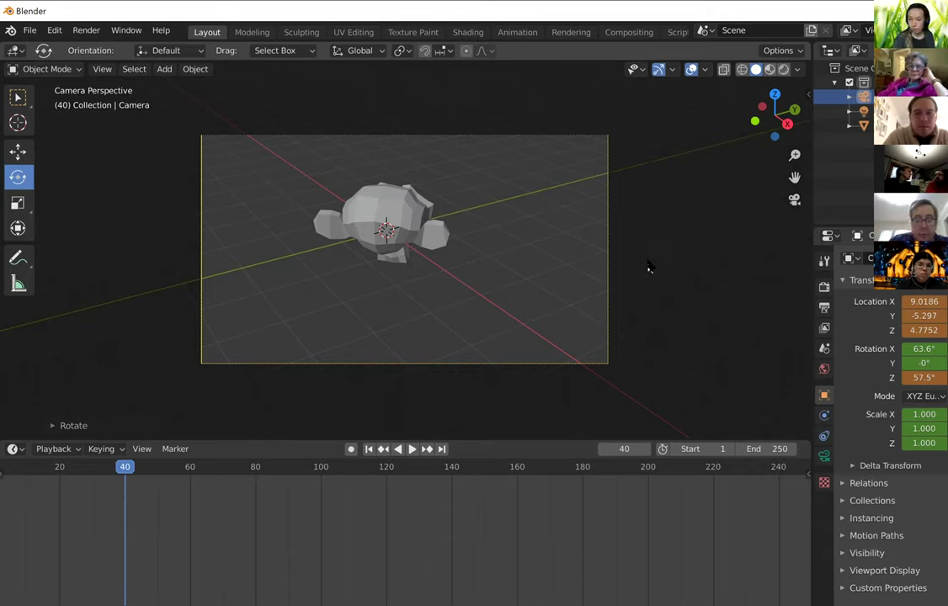
{"action": "key", "text": "i"}
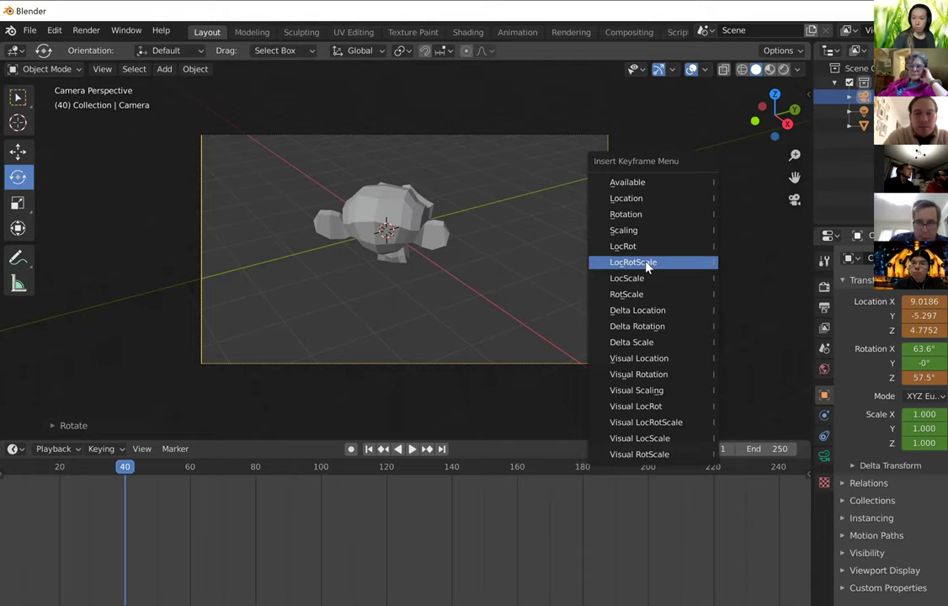
Keyframe the camera's location, rotation and scale (LocRotScale) at frame 40.
{"action": "left_click", "coordinate": [647, 264]}
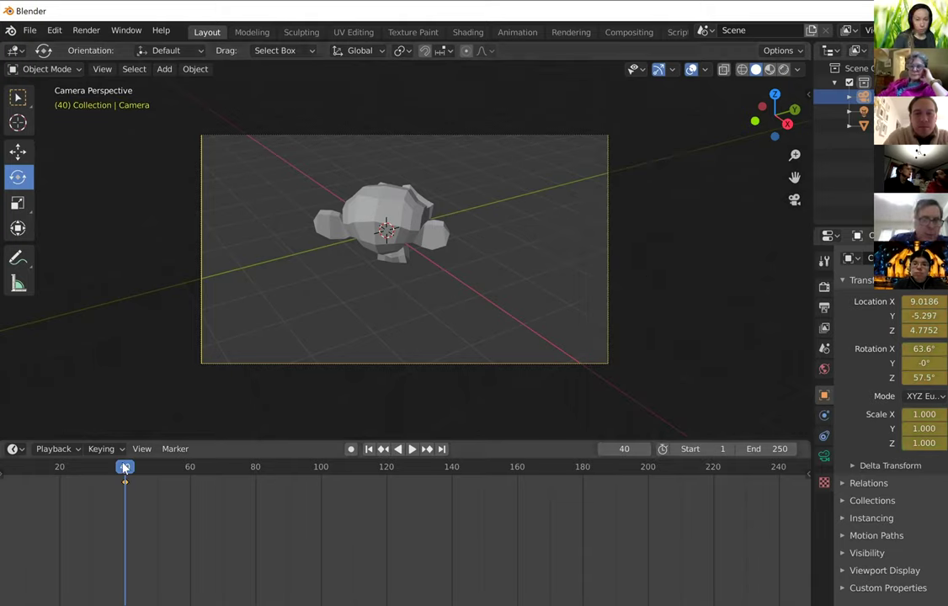
{"action": "key", "text": "shift+ctrl+space"}
{"action": "key", "text": "space"}
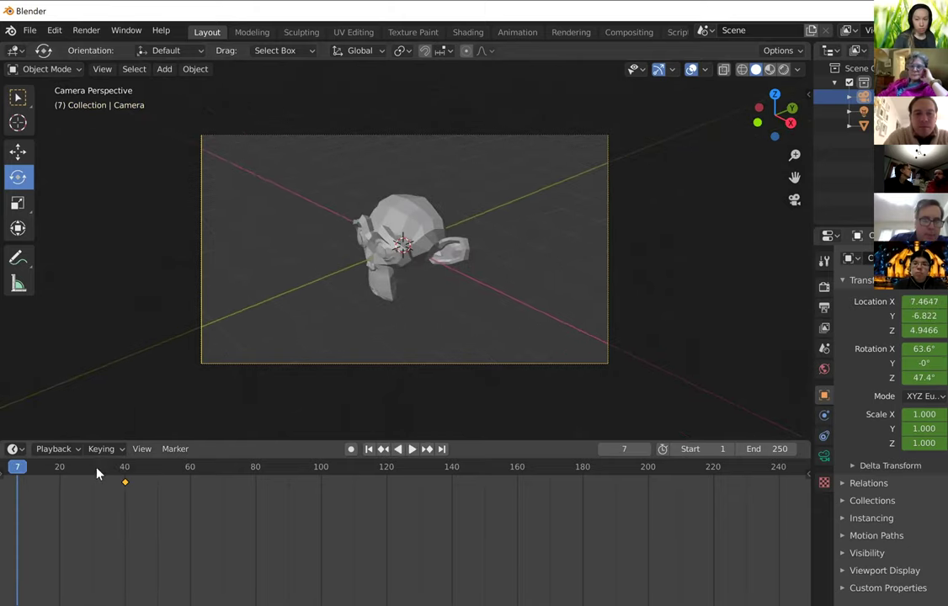
Play the camera animation from frame 1 twice, then exit camera view.
{"action": "left_click", "coordinate": [370, 450]}
{"action": "left_click", "coordinate": [411, 451]}
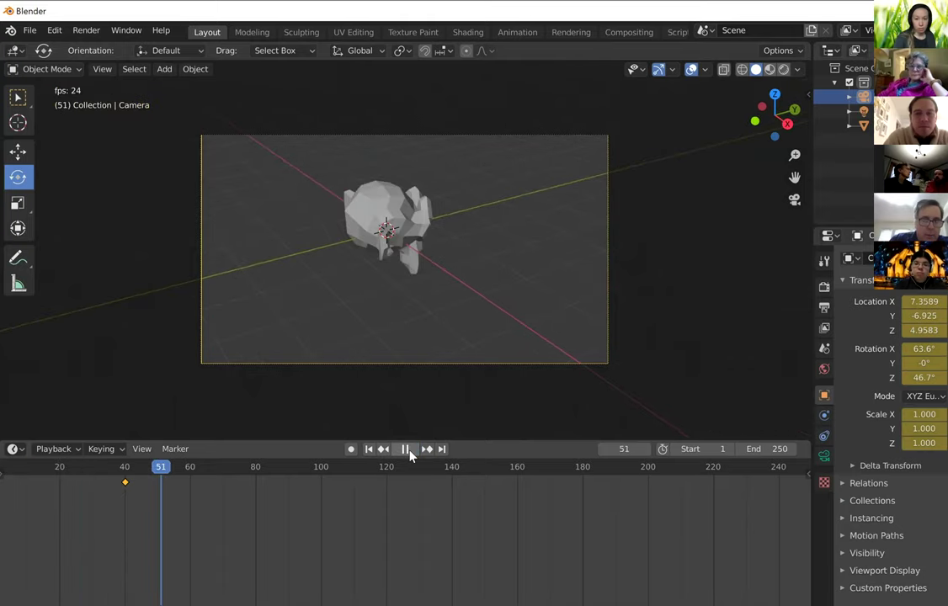
{"action": "left_click", "coordinate": [404, 449]}
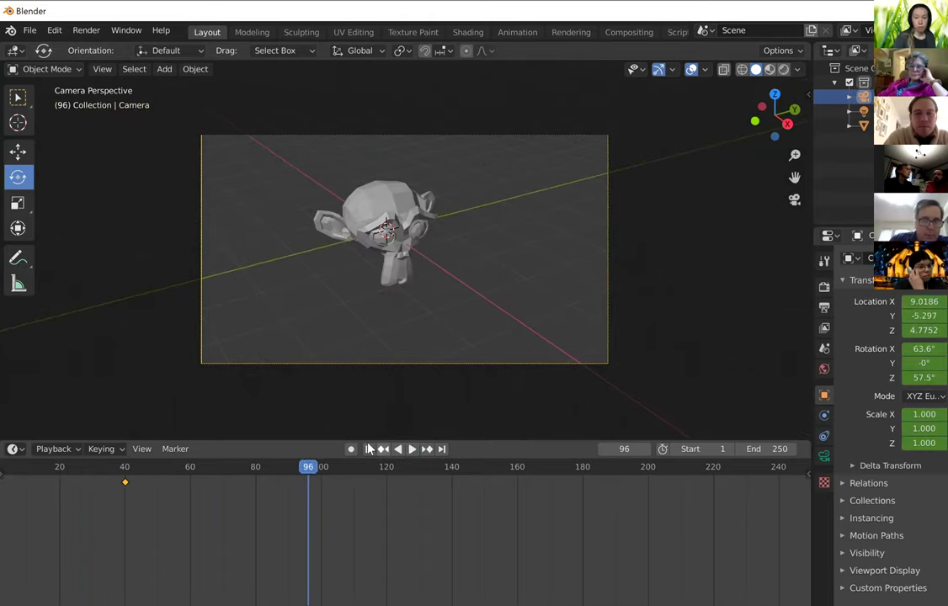
{"action": "left_click", "coordinate": [368, 450]}
{"action": "left_click", "coordinate": [410, 449]}
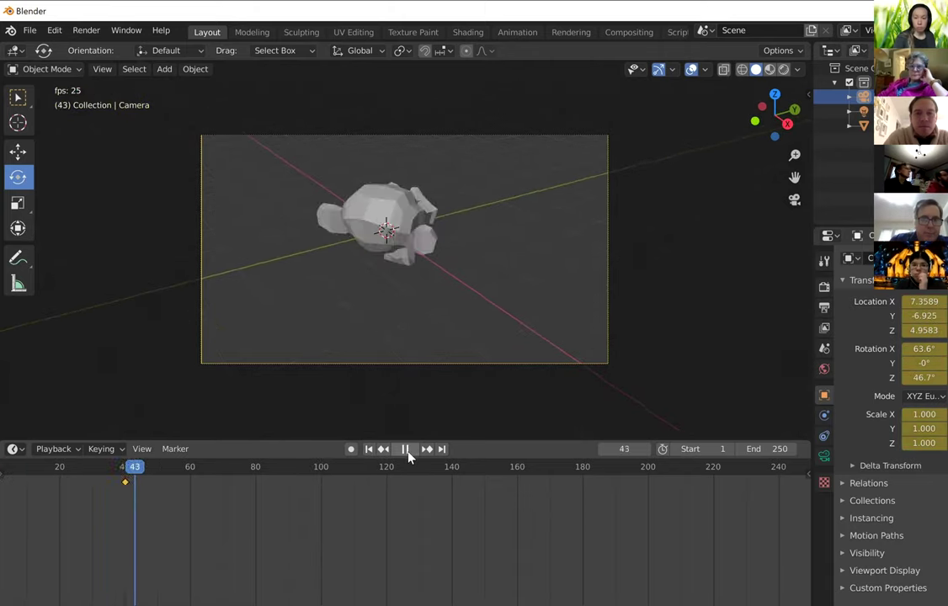
{"action": "left_click", "coordinate": [404, 449]}
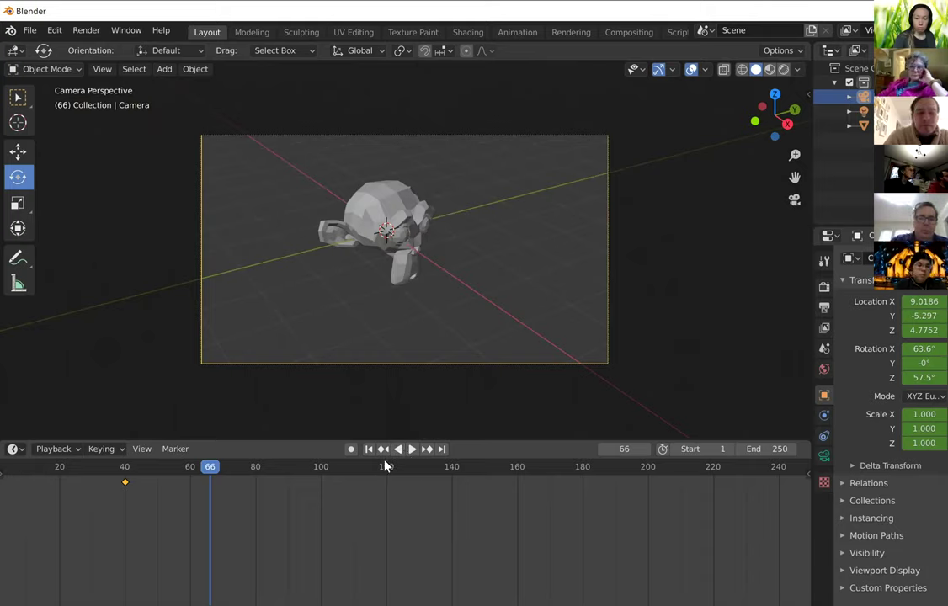
{"action": "left_click", "coordinate": [794, 199]}
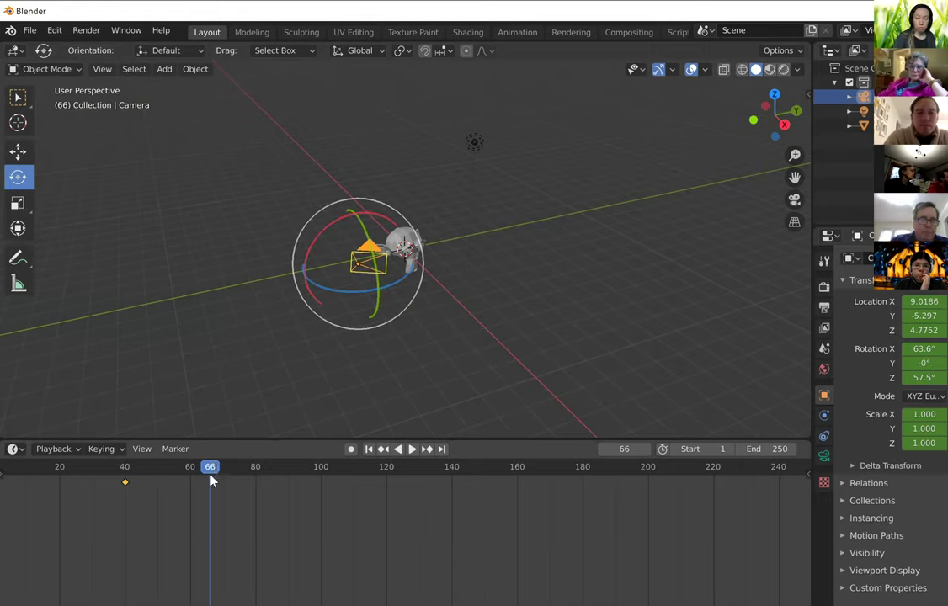
At frame 80, move the camera back along Y and up along Z.
{"action": "left_click_drag", "start_coordinate": [192, 472], "coordinate": [256, 468]}
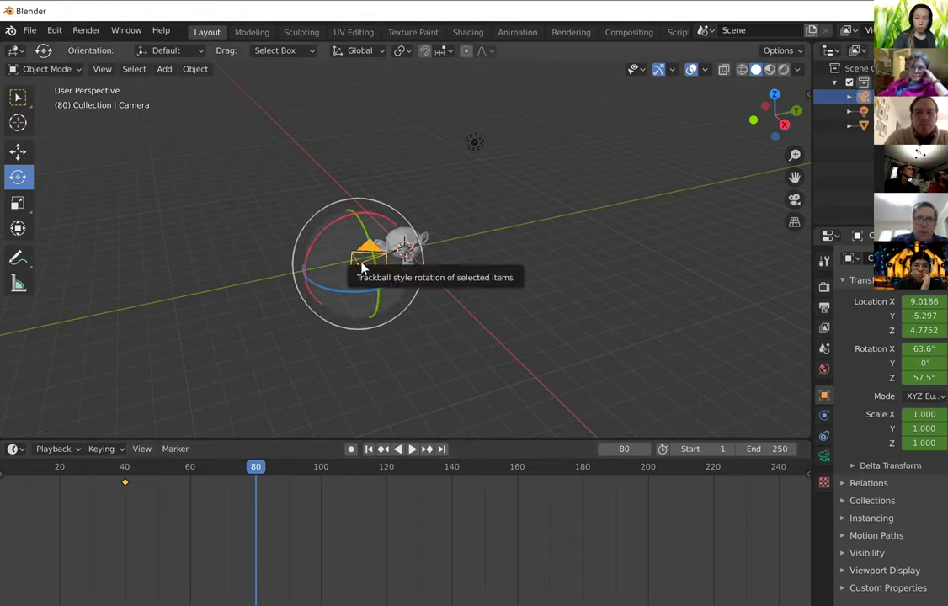
{"action": "left_click", "coordinate": [18, 153]}
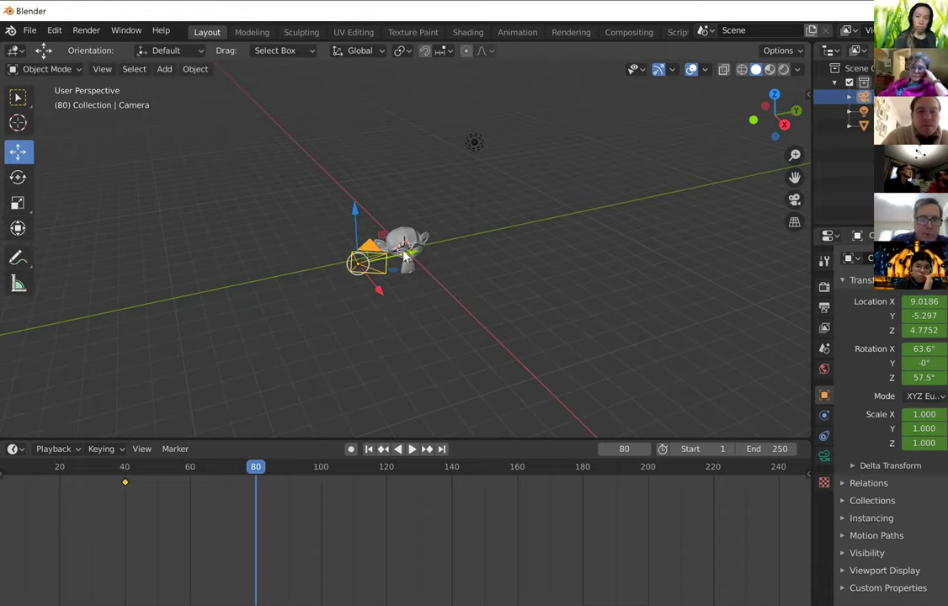
{"action": "left_click_drag", "start_coordinate": [408, 252], "coordinate": [277, 278]}
{"action": "left_click_drag", "start_coordinate": [188, 245], "coordinate": [181, 197]}
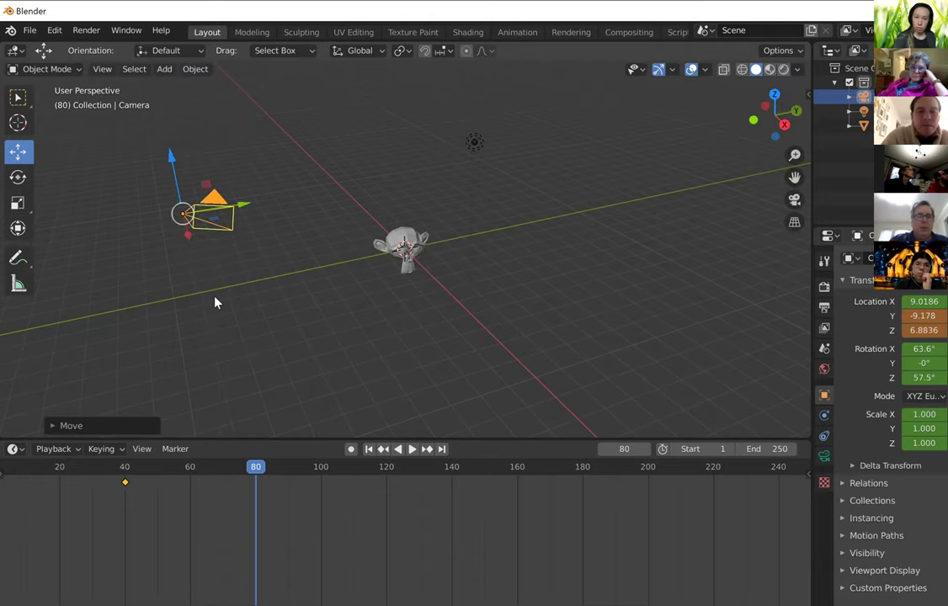
{"action": "scroll", "coordinate": [779, 193], "scroll_direction": "up", "scroll_amount": 2}
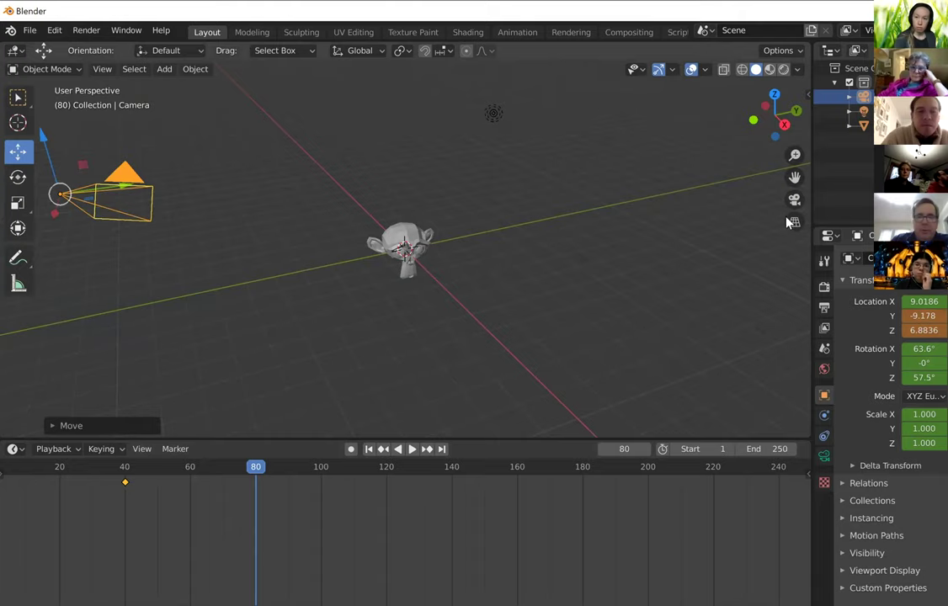
{"action": "left_click", "coordinate": [794, 200]}
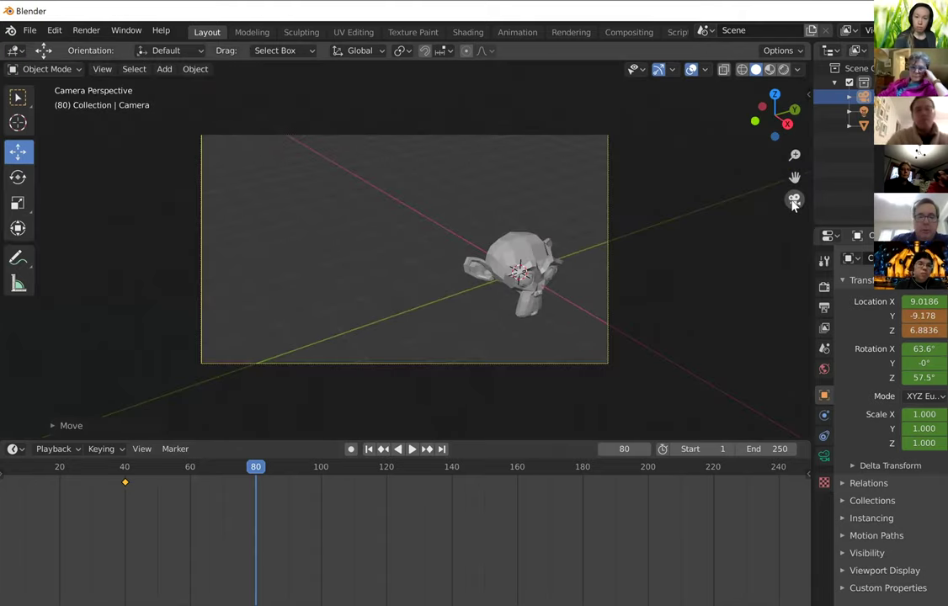
{"action": "left_click", "coordinate": [793, 200]}
{"action": "left_click", "coordinate": [793, 201]}
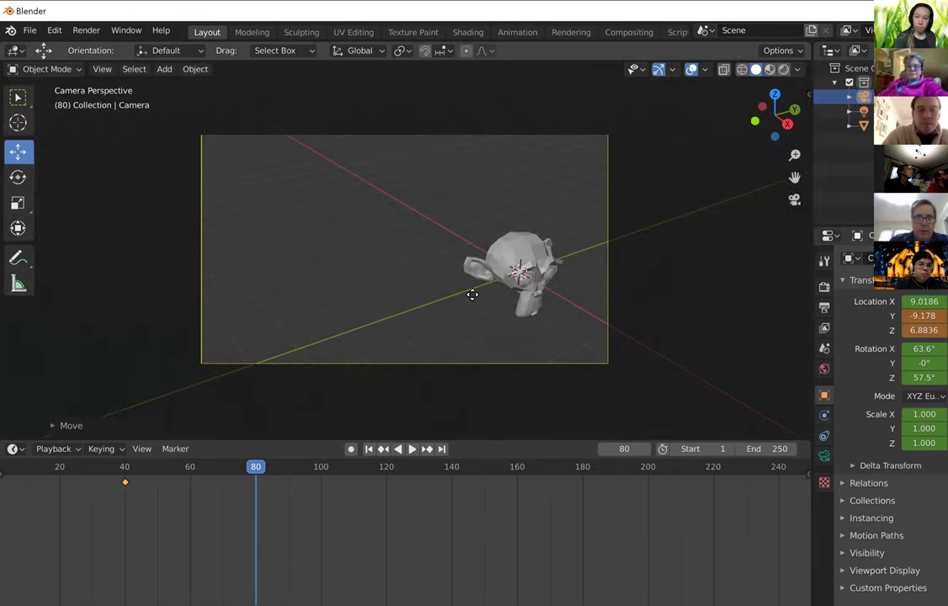
Refine the camera framing and keyframe LocRotScale at 10.75, -6.963, 6.3342.
{"action": "key", "text": "g"}
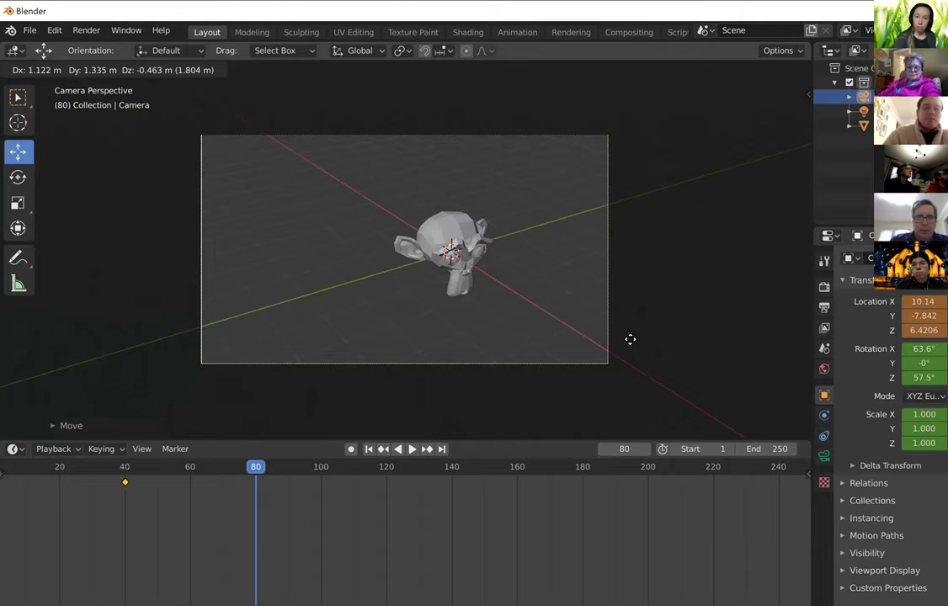
{"action": "left_click", "coordinate": [714, 355]}
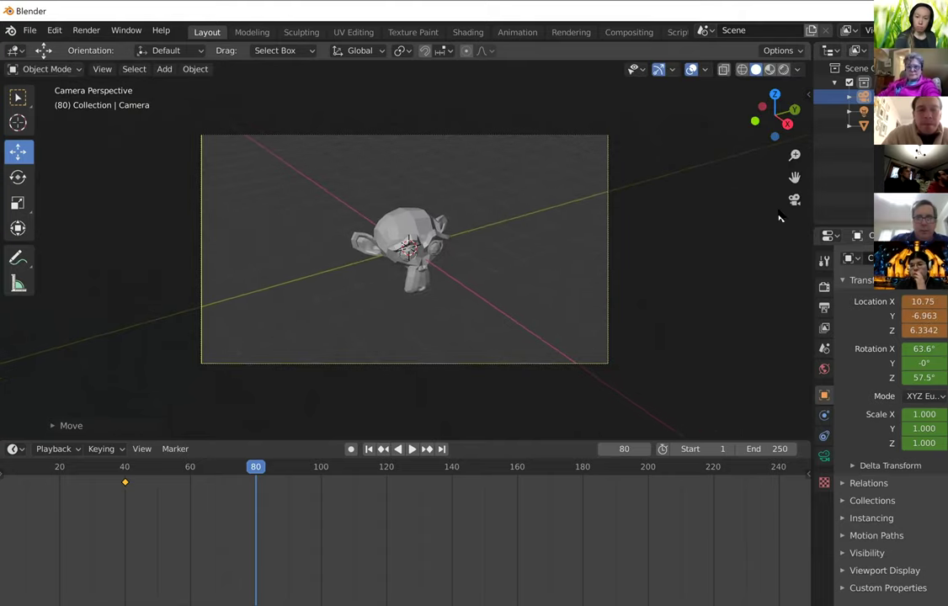
{"action": "left_click", "coordinate": [794, 202]}
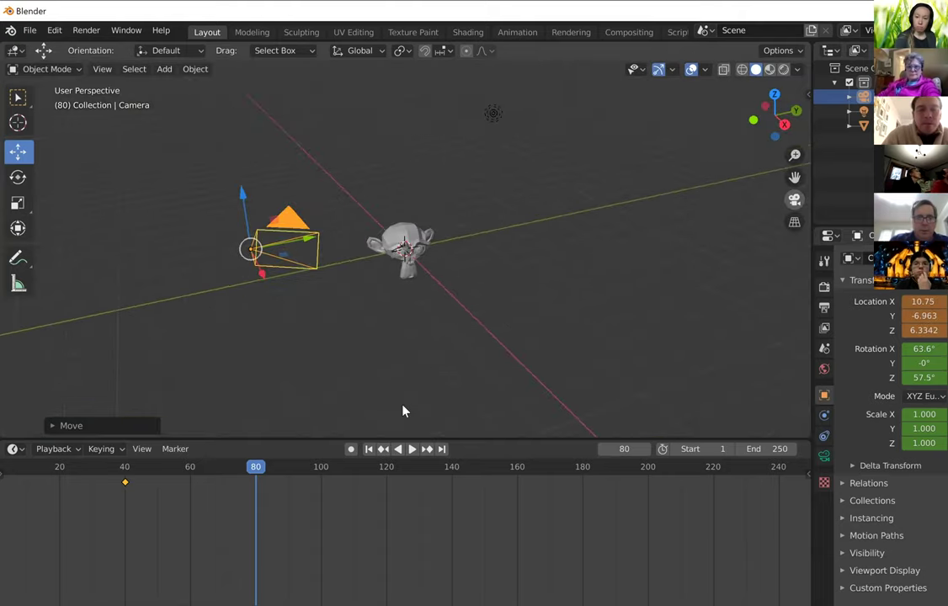
{"action": "key", "text": "i"}
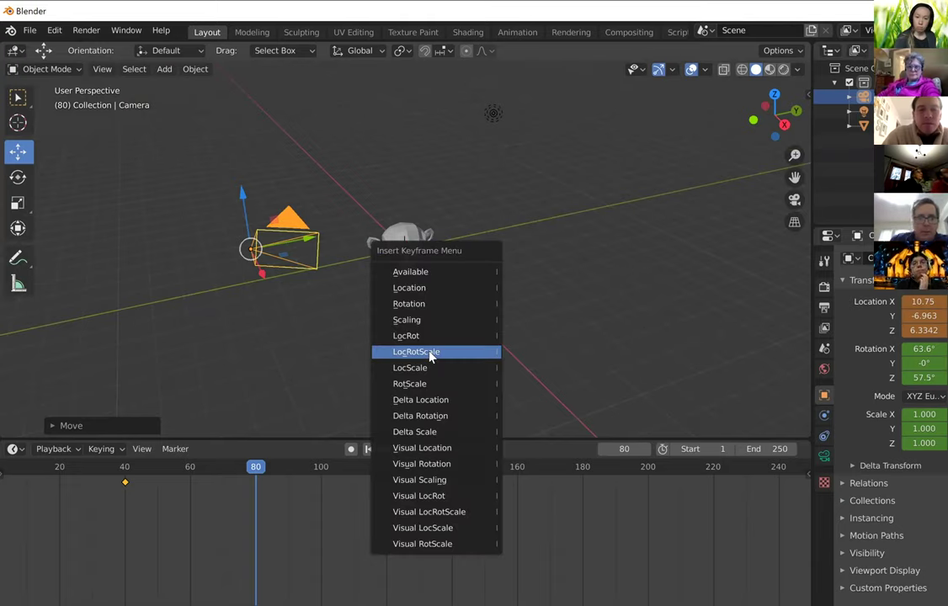
{"action": "left_click", "coordinate": [429, 353]}
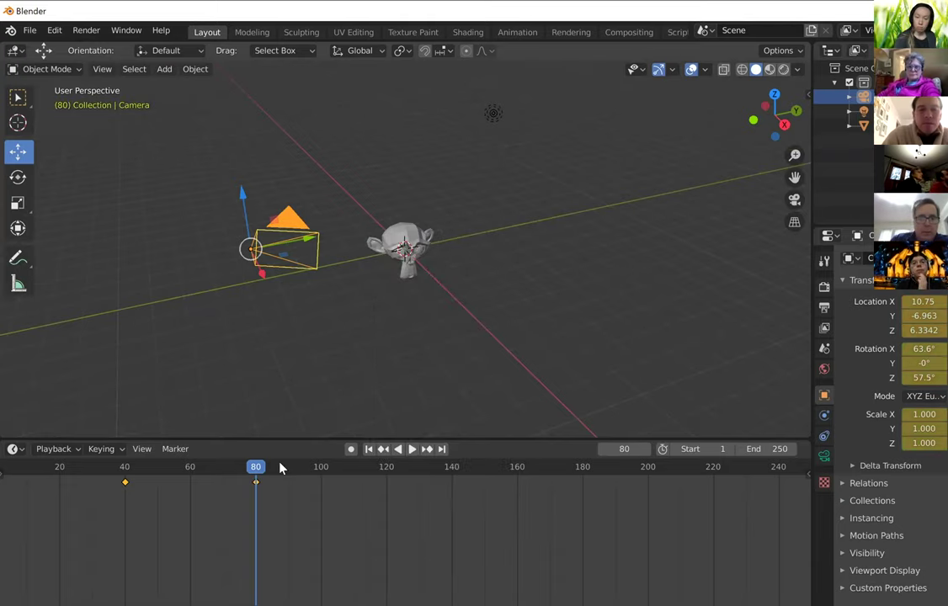
Scrub back and forth through the timeline to preview the camera motion.
{"action": "left_click", "coordinate": [233, 471]}
{"action": "left_click", "coordinate": [215, 469]}
{"action": "left_click_drag", "start_coordinate": [134, 459], "coordinate": [272, 465]}
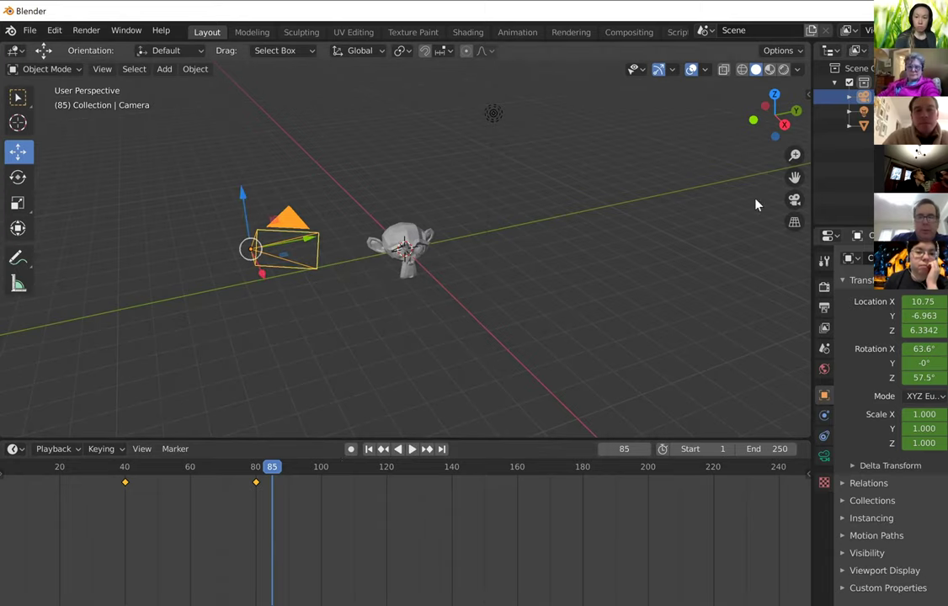
Play the animation from frame 1 through the camera view, stopping at frame 162.
{"action": "left_click", "coordinate": [794, 199]}
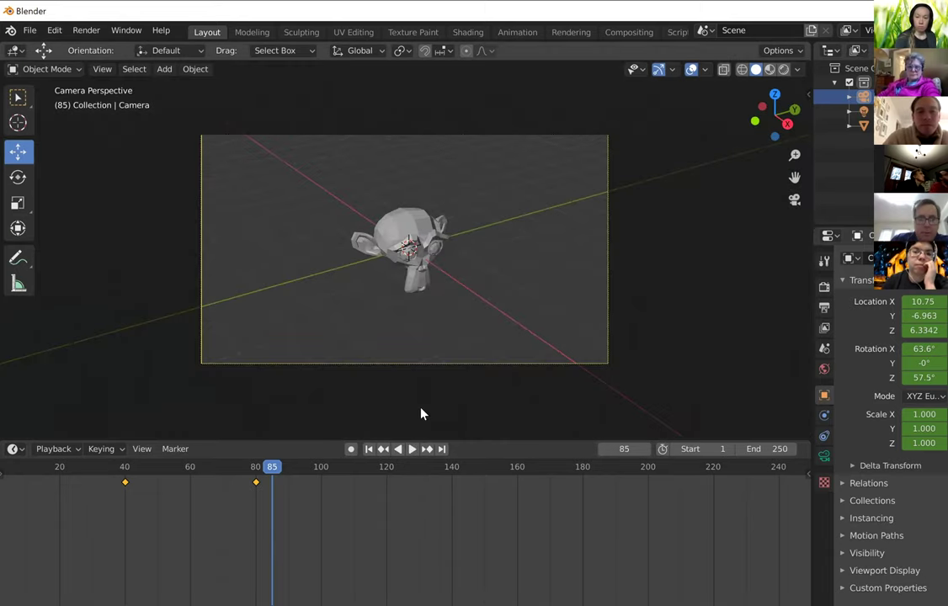
{"action": "left_click", "coordinate": [368, 449]}
{"action": "left_click", "coordinate": [412, 450]}
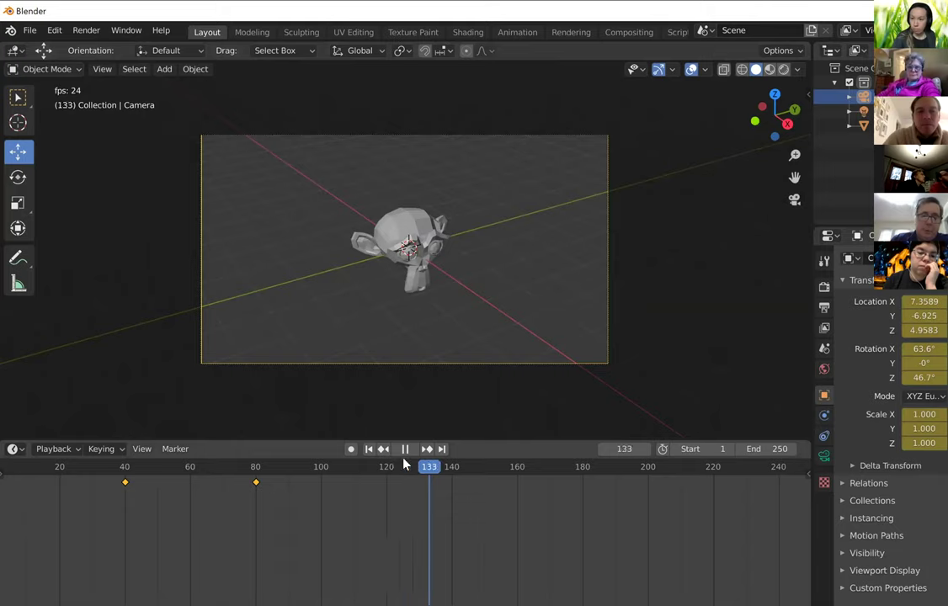
{"action": "left_click", "coordinate": [404, 452]}
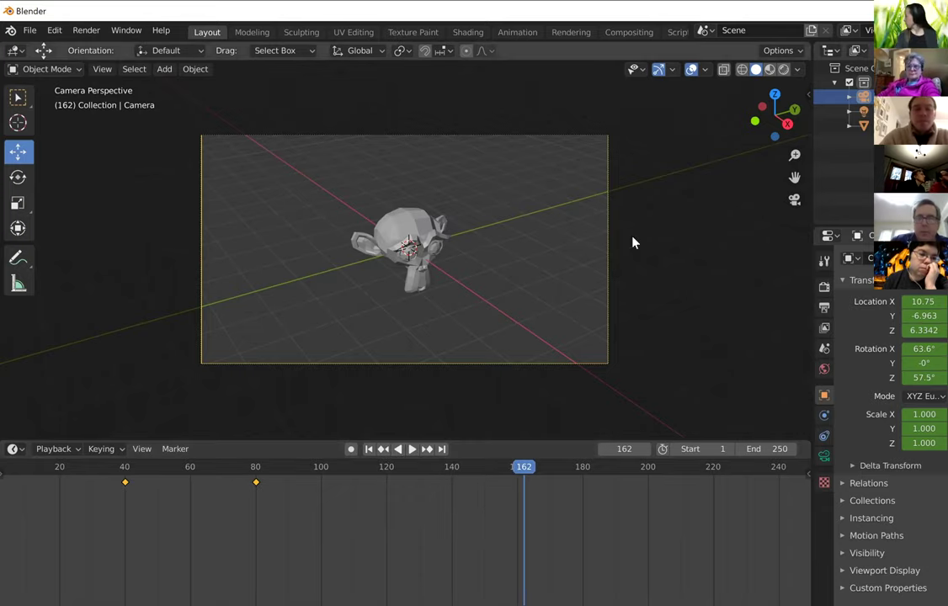
{"action": "left_click", "coordinate": [794, 199]}
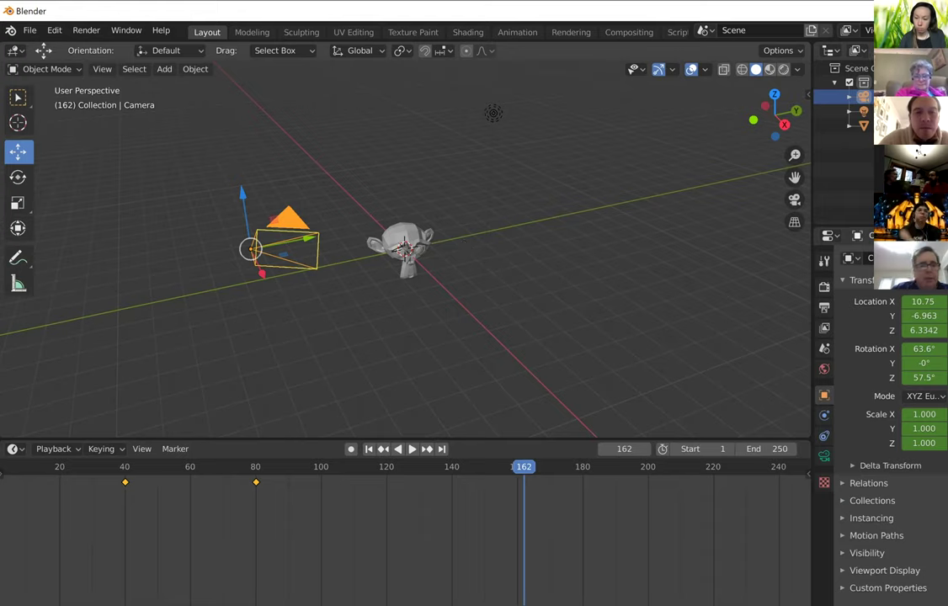
Start a new General file without saving the monkey scene and delete the default cube.
{"action": "left_click", "coordinate": [29, 30]}
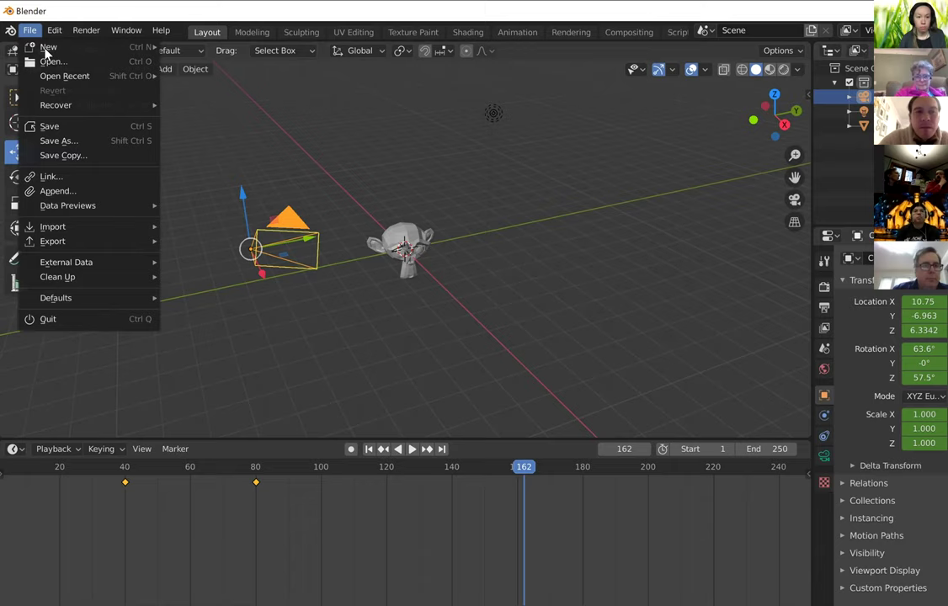
{"action": "mouse_move", "coordinate": [51, 47]}
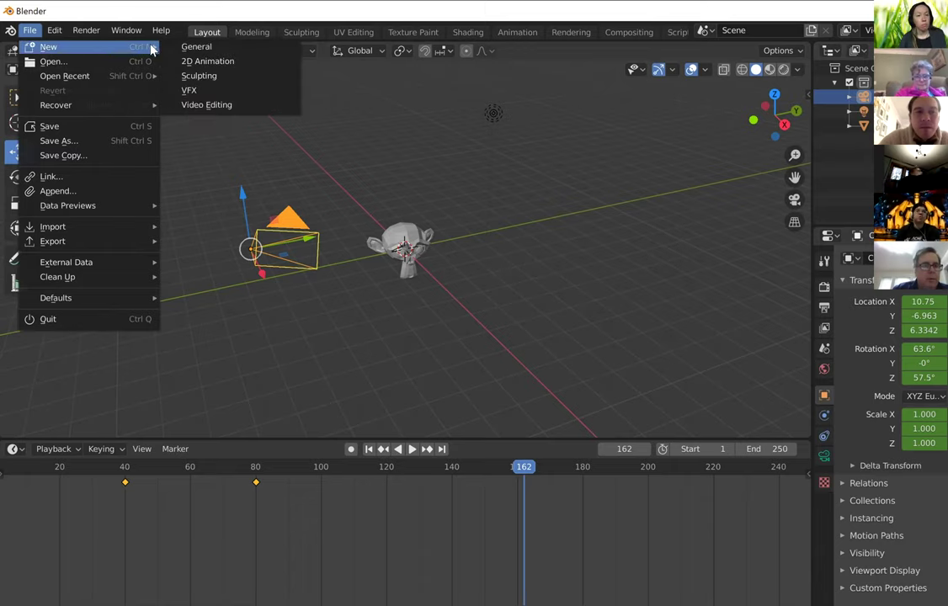
{"action": "left_click", "coordinate": [176, 49]}
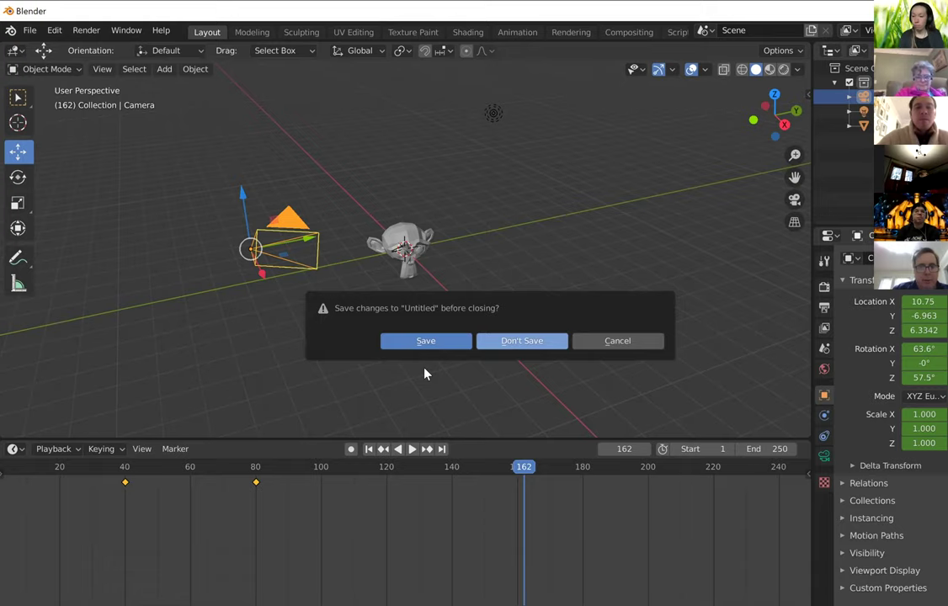
{"action": "left_click", "coordinate": [421, 341]}
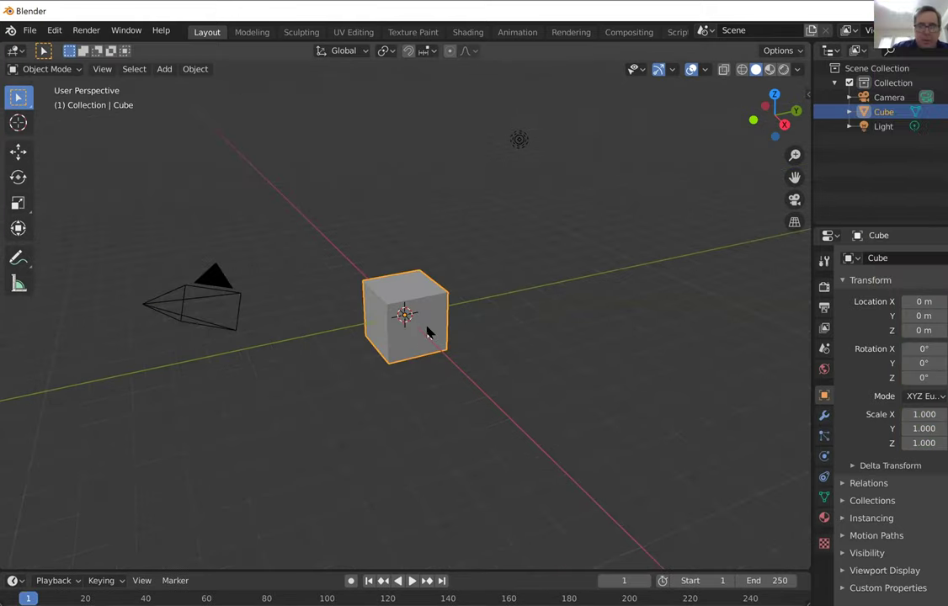
{"action": "key", "text": "Delete"}
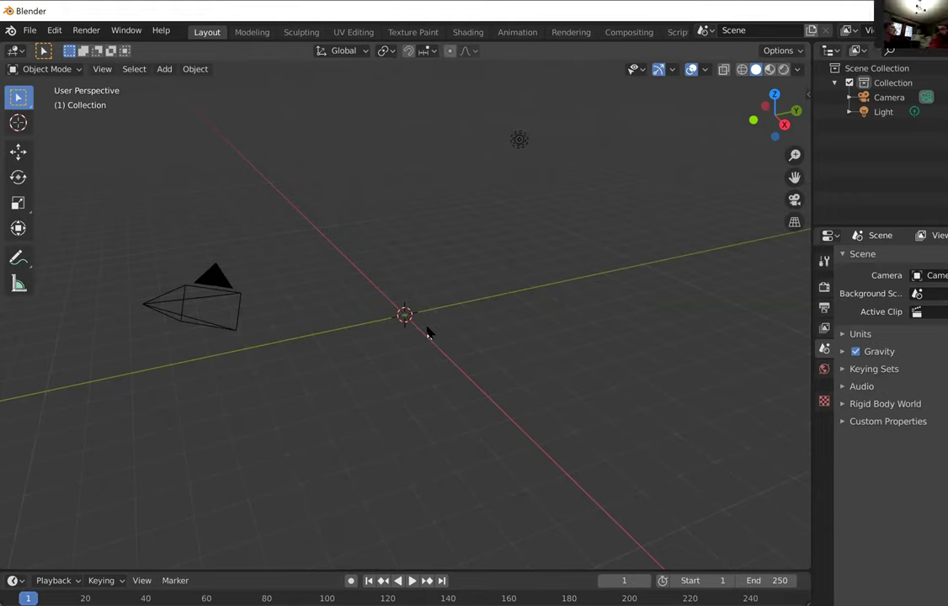
Add a Text object at the origin and rotate it 90.5° about X to stand upright.
{"action": "left_click", "coordinate": [163, 70]}
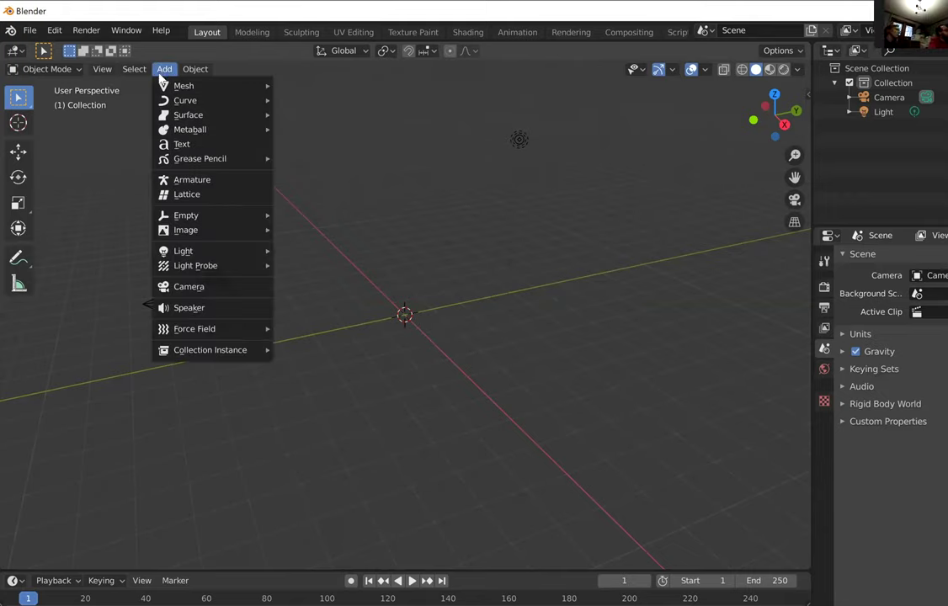
{"action": "left_click", "coordinate": [165, 149]}
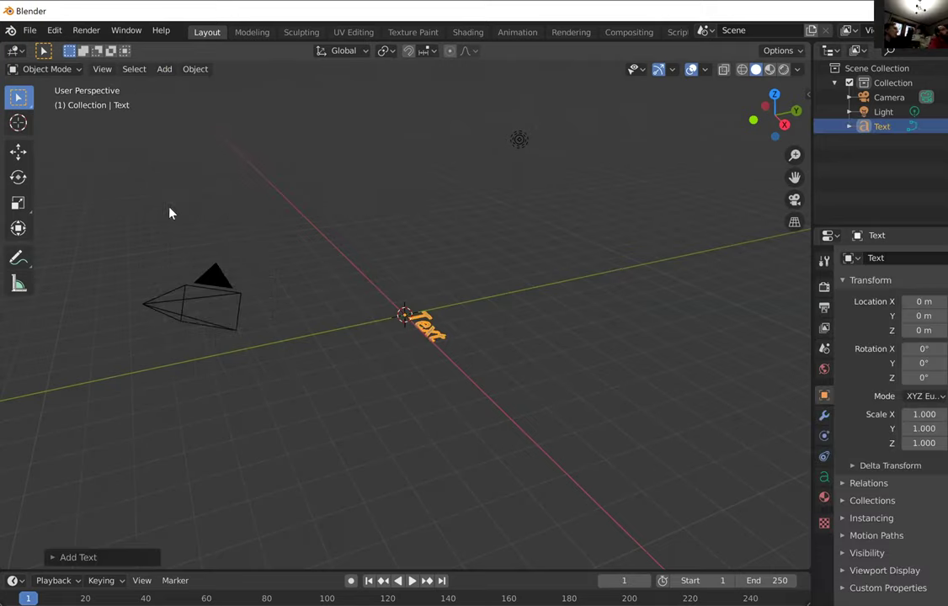
{"action": "scroll", "coordinate": [529, 397], "scroll_direction": "up", "scroll_amount": 5}
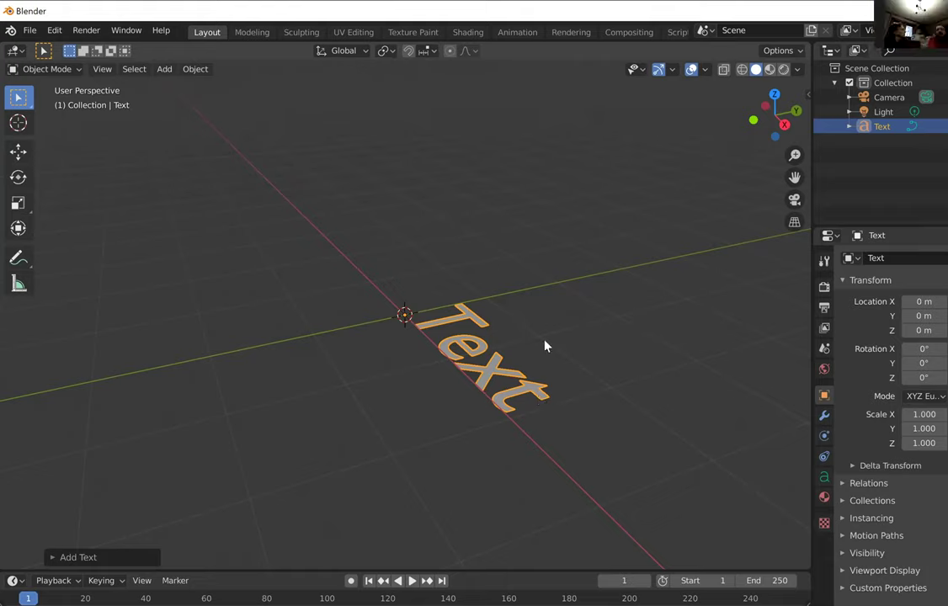
{"action": "left_click", "coordinate": [18, 176]}
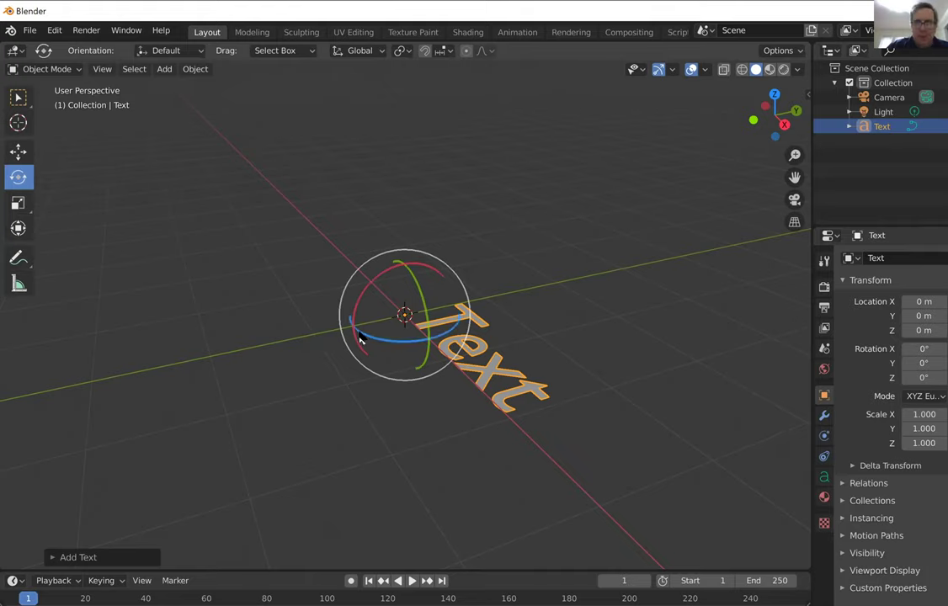
{"action": "left_click_drag", "start_coordinate": [359, 306], "coordinate": [378, 408]}
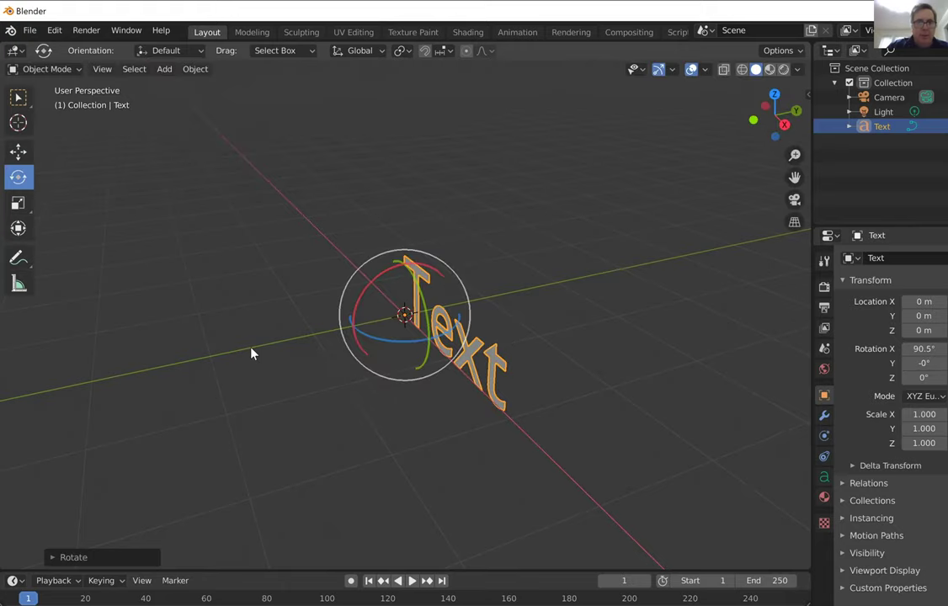
{"action": "left_click", "coordinate": [251, 353]}
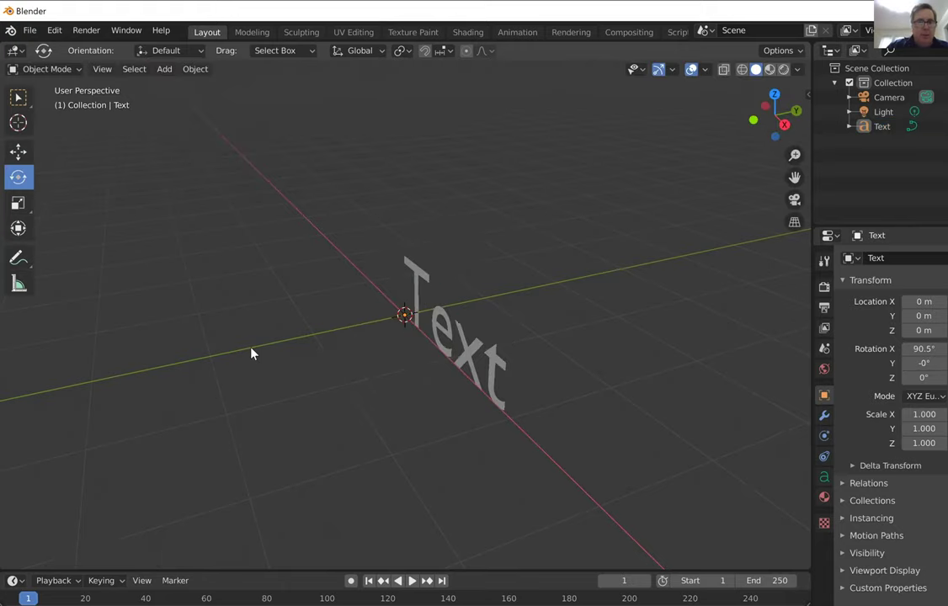
{"action": "left_click", "coordinate": [448, 351]}
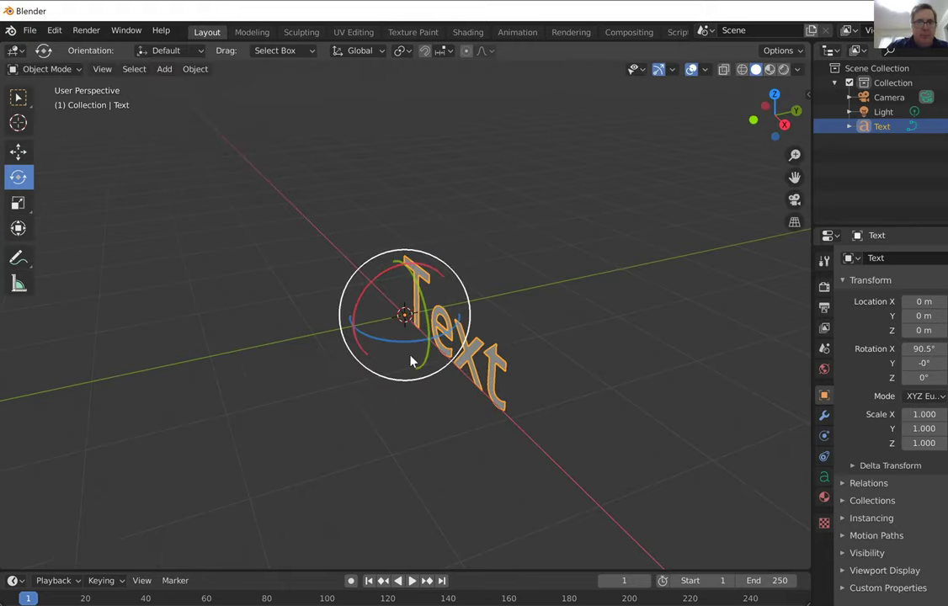
In Edit Mode, replace the default word 'Text' with 'Hello!!!'.
{"action": "left_click", "coordinate": [44, 69]}
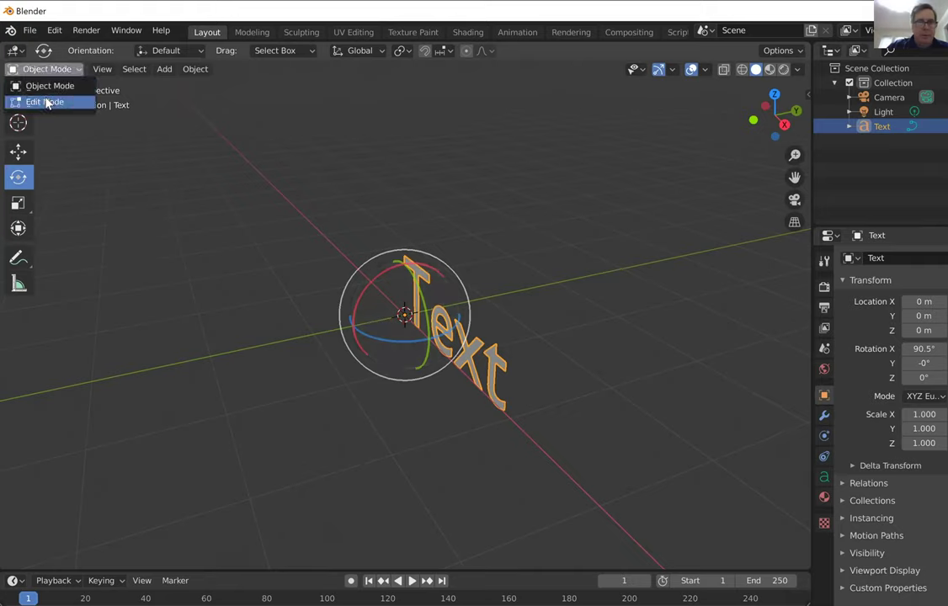
{"action": "left_click", "coordinate": [47, 102]}
{"action": "key", "text": "BackSpace"}
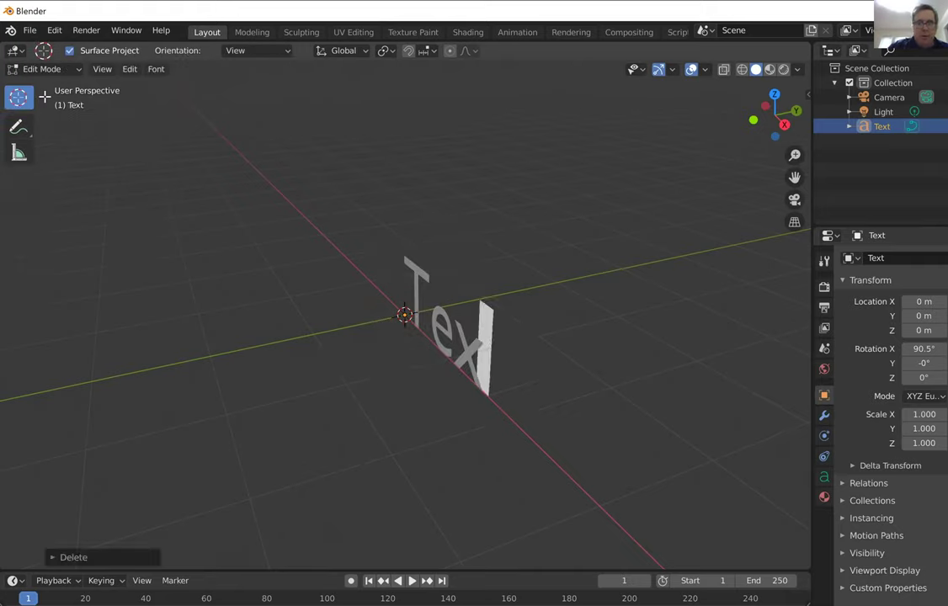
{"action": "key", "text": "BackSpace"}
{"action": "key", "text": "BackSpace"}
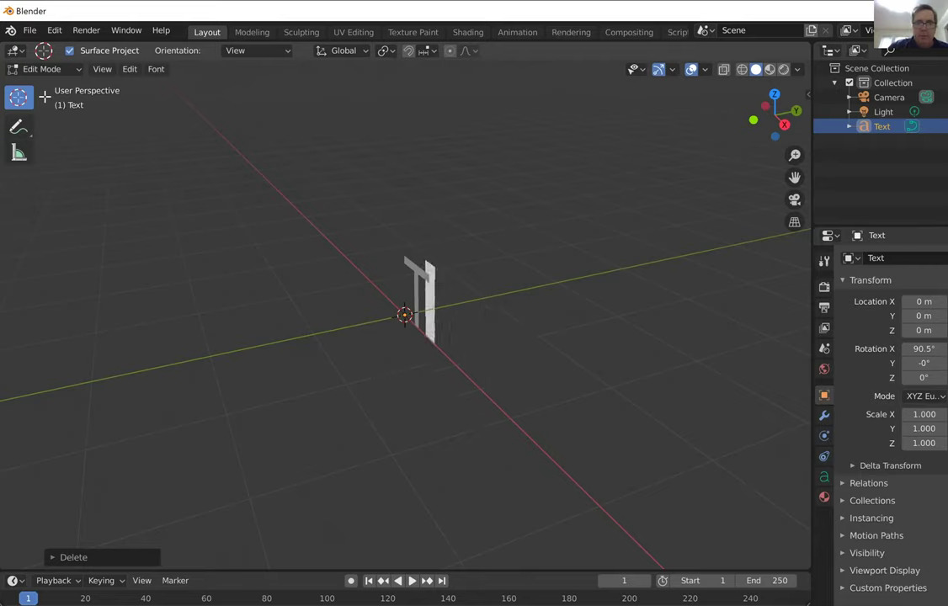
{"action": "key", "text": "BackSpace"}
{"action": "type", "text": "He"}
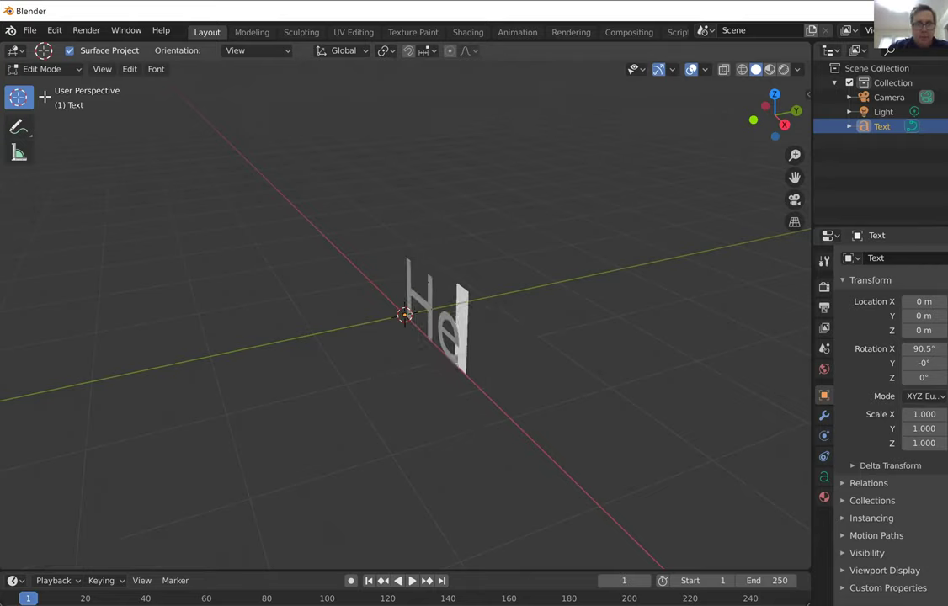
{"action": "type", "text": "llo "}
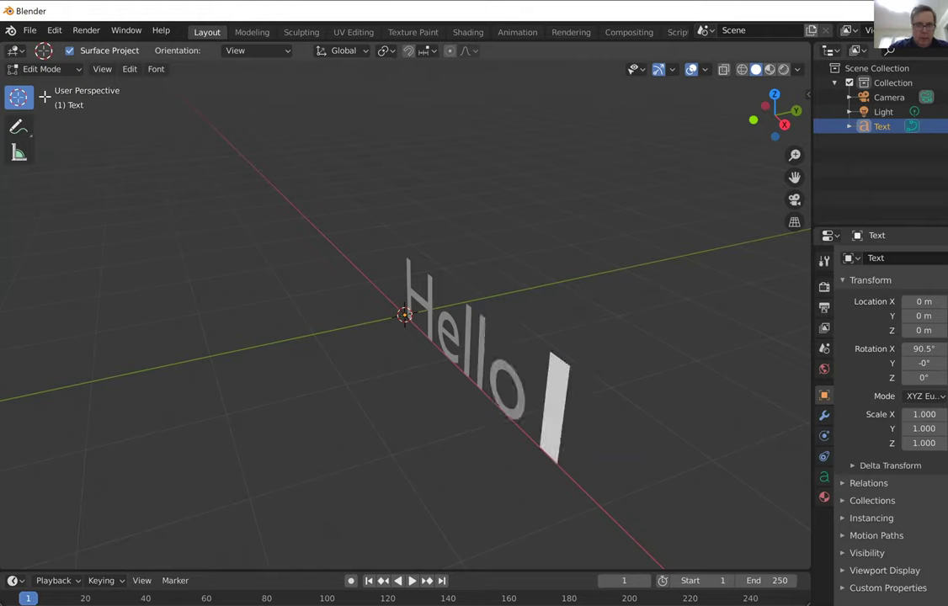
{"action": "type", "text": "Ever"}
{"action": "key", "text": "BackSpace"}
{"action": "key", "text": "BackSpace"}
{"action": "key", "text": "BackSpace"}
{"action": "key", "text": "BackSpace"}
{"action": "key", "text": "BackSpace"}
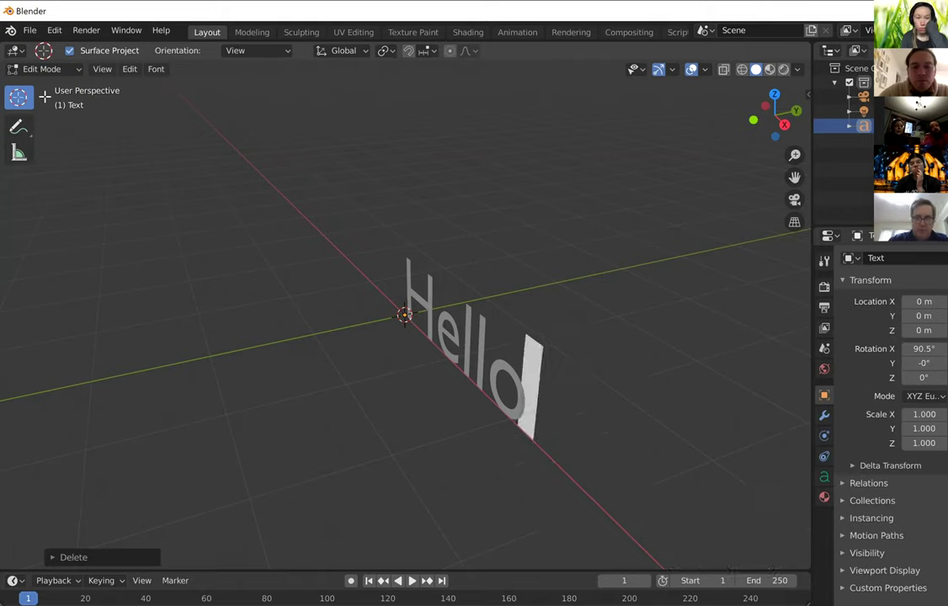
{"action": "type", "text": "!!!"}
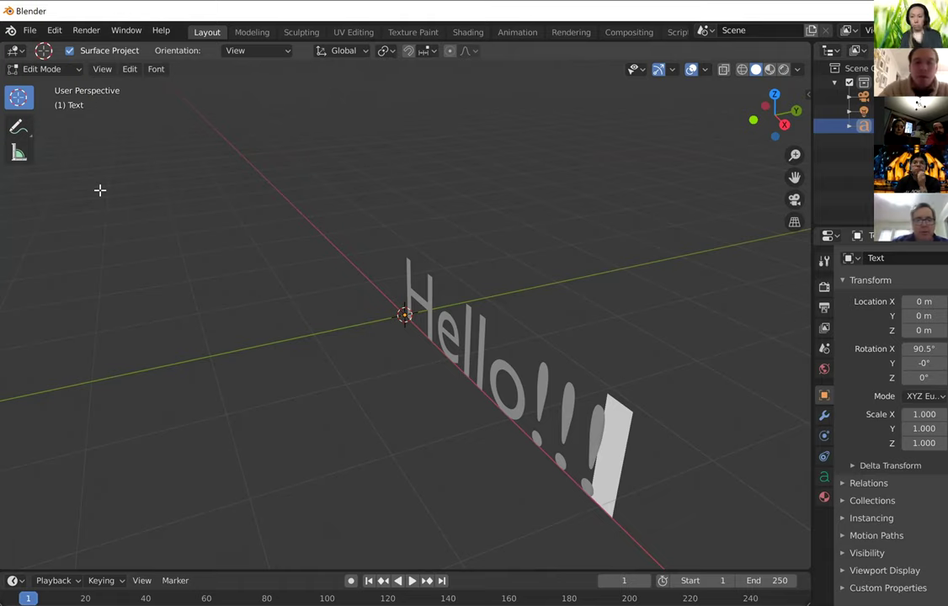
{"action": "left_click", "coordinate": [45, 70]}
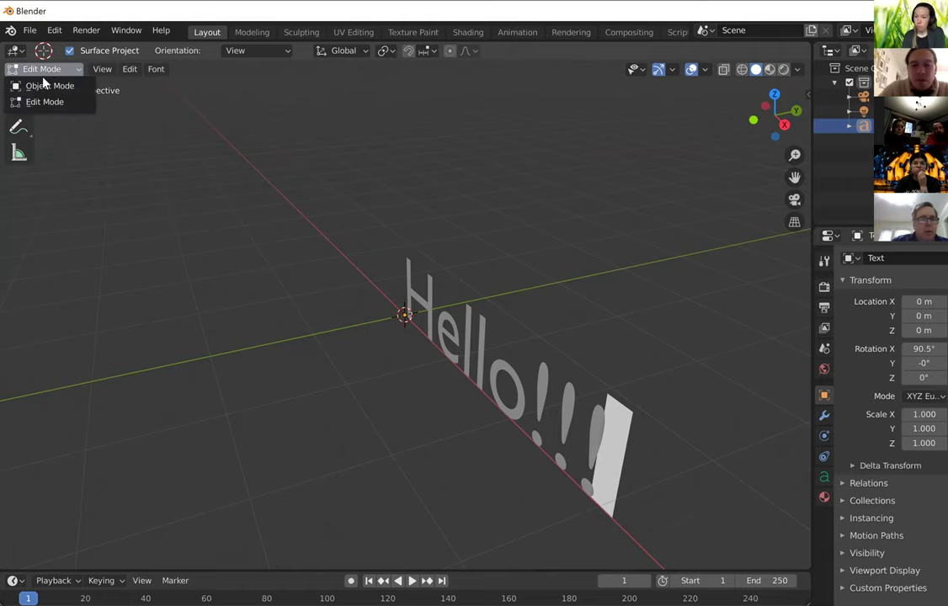
Back in Object Mode, convert the Hello!!! text using Mesh from Curve/Meta/Surf/Text.
{"action": "left_click", "coordinate": [40, 86]}
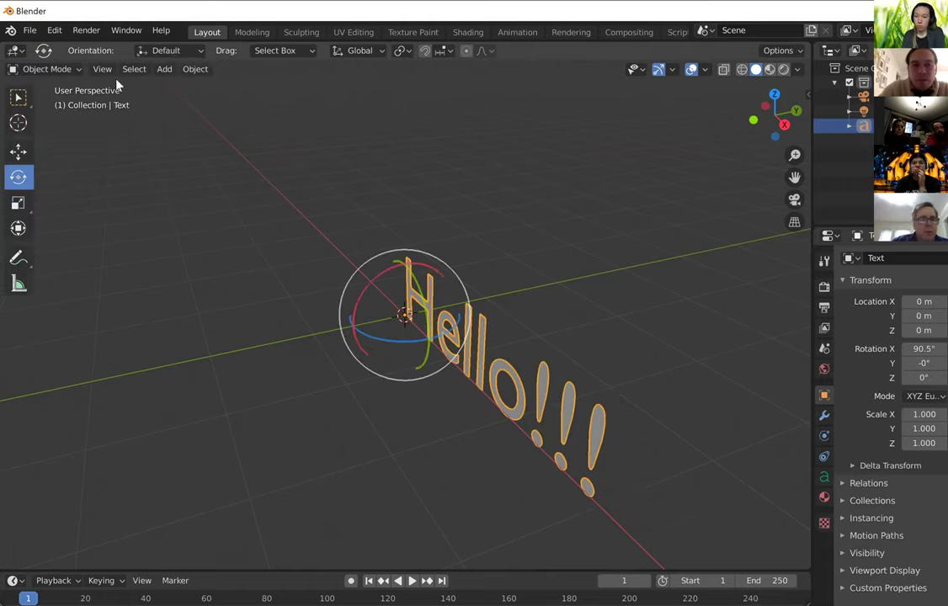
{"action": "left_click", "coordinate": [195, 71]}
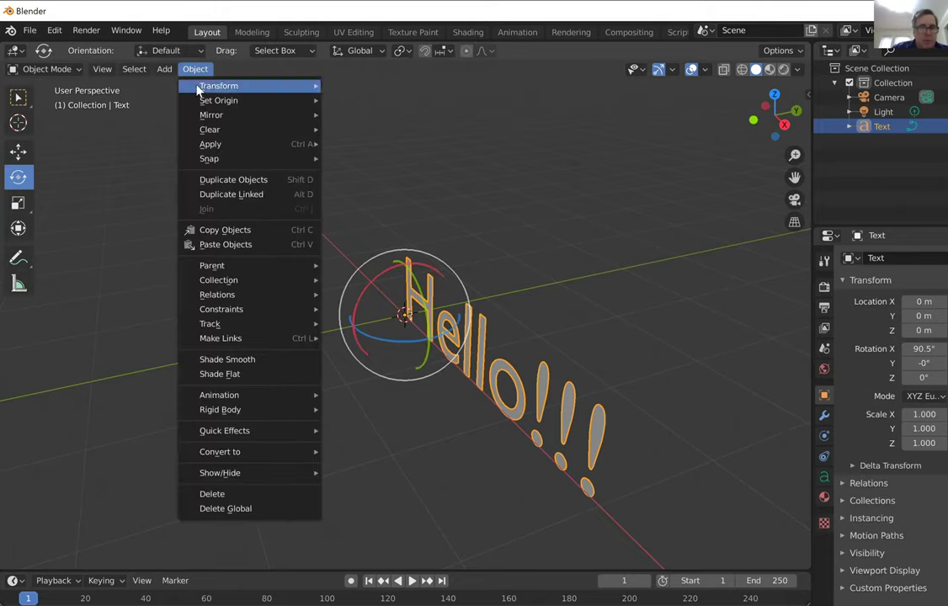
{"action": "mouse_move", "coordinate": [243, 455]}
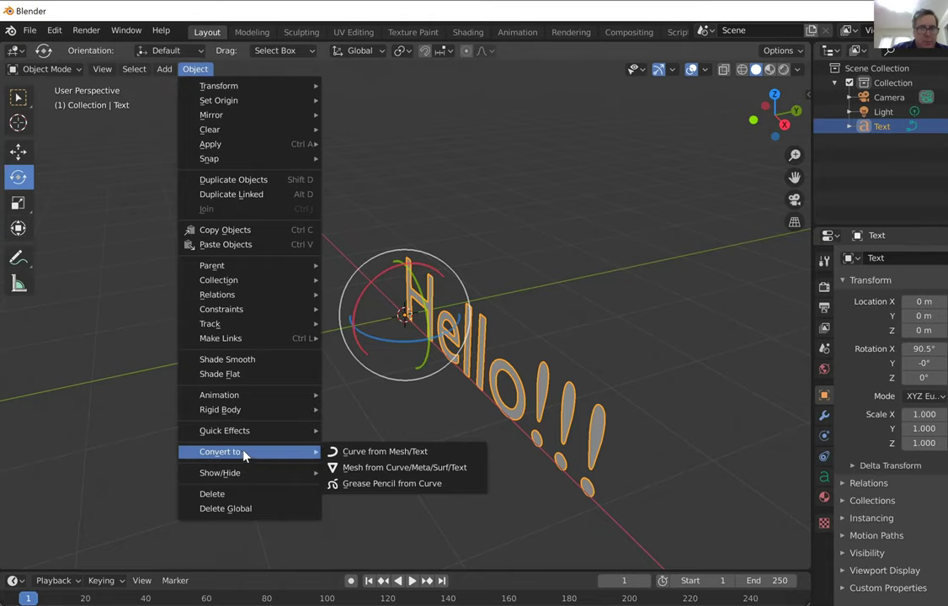
{"action": "left_click", "coordinate": [354, 469]}
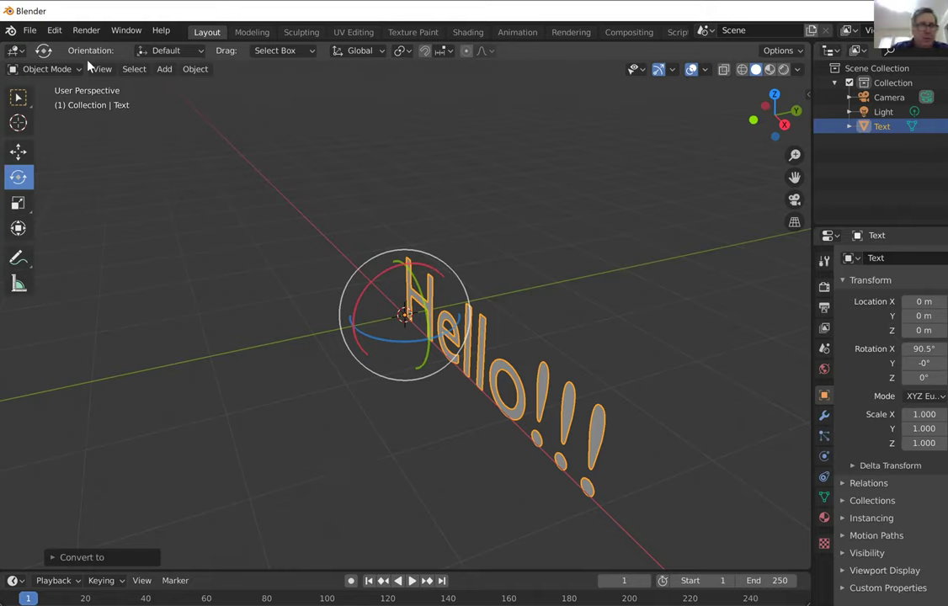
{"action": "left_click", "coordinate": [47, 69]}
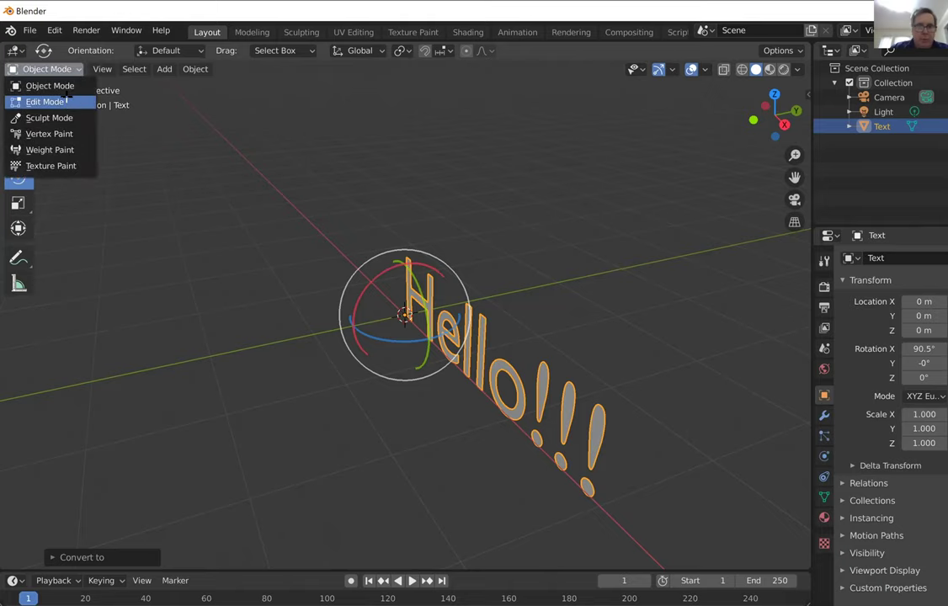
Enter Edit Mode on the Hello!!! mesh and orbit to a front view.
{"action": "left_click", "coordinate": [67, 101]}
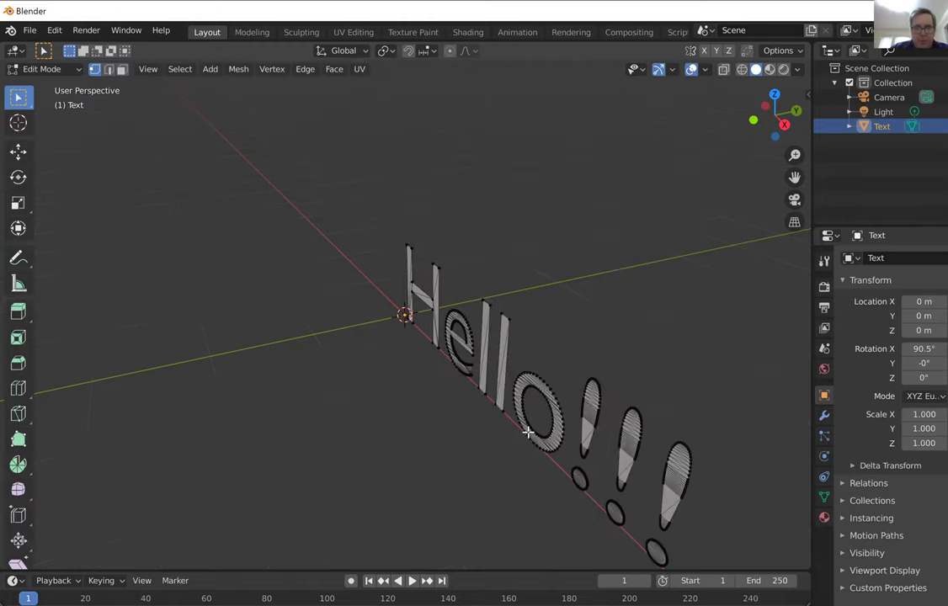
{"action": "scroll", "coordinate": [527, 432], "scroll_direction": "up", "scroll_amount": 3}
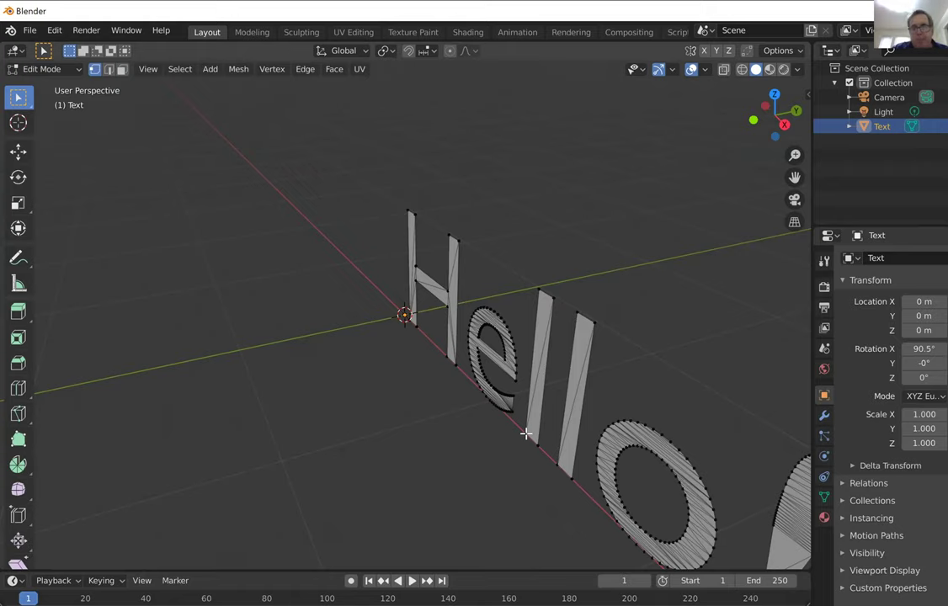
{"action": "key", "text": "ctrl+z"}
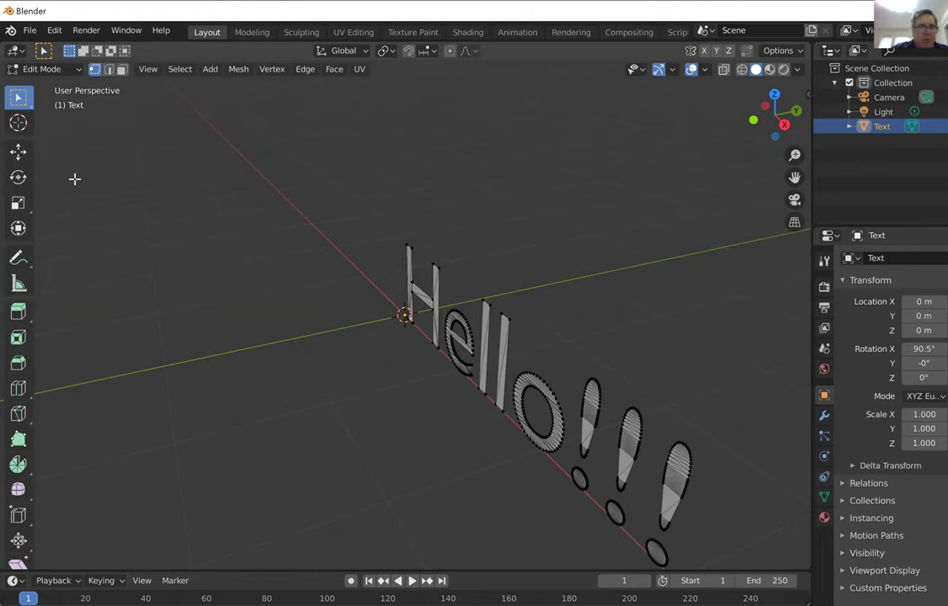
{"action": "left_click", "coordinate": [19, 151]}
{"action": "left_click", "coordinate": [505, 385]}
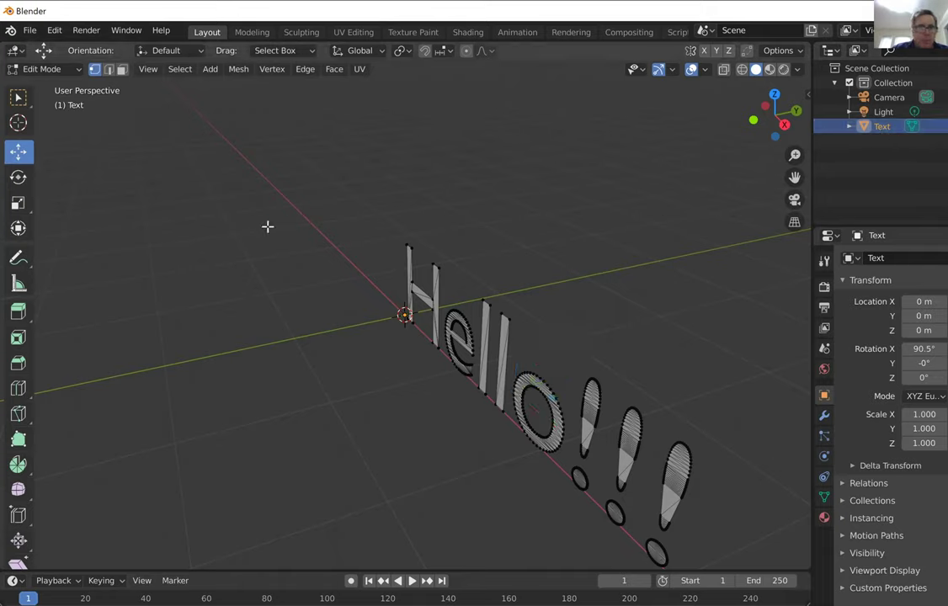
{"action": "key", "text": "ctrl+z"}
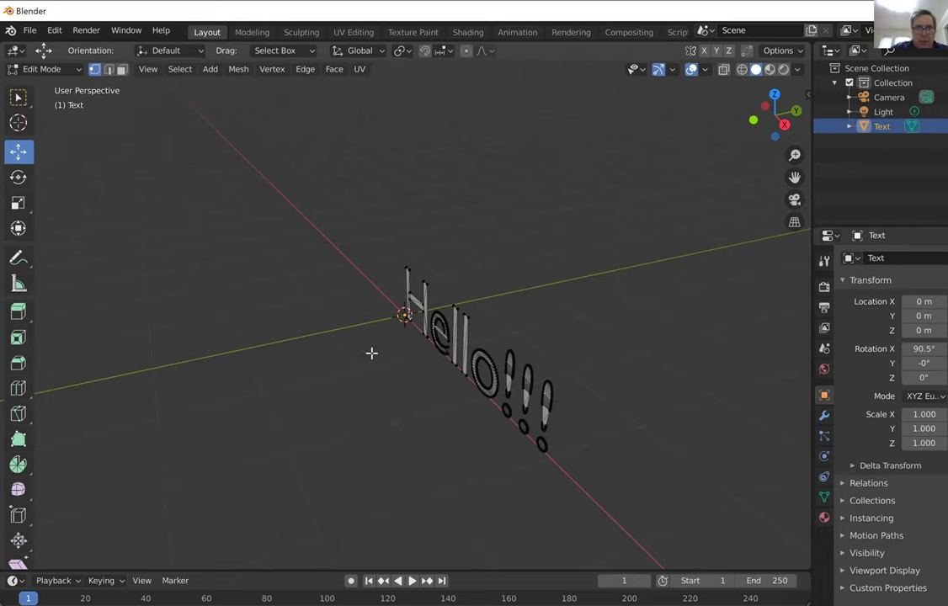
{"action": "middle_click_drag", "start_coordinate": [397, 383], "coordinate": [561, 373]}
{"action": "scroll", "coordinate": [320, 177], "scroll_direction": "up", "scroll_amount": 1}
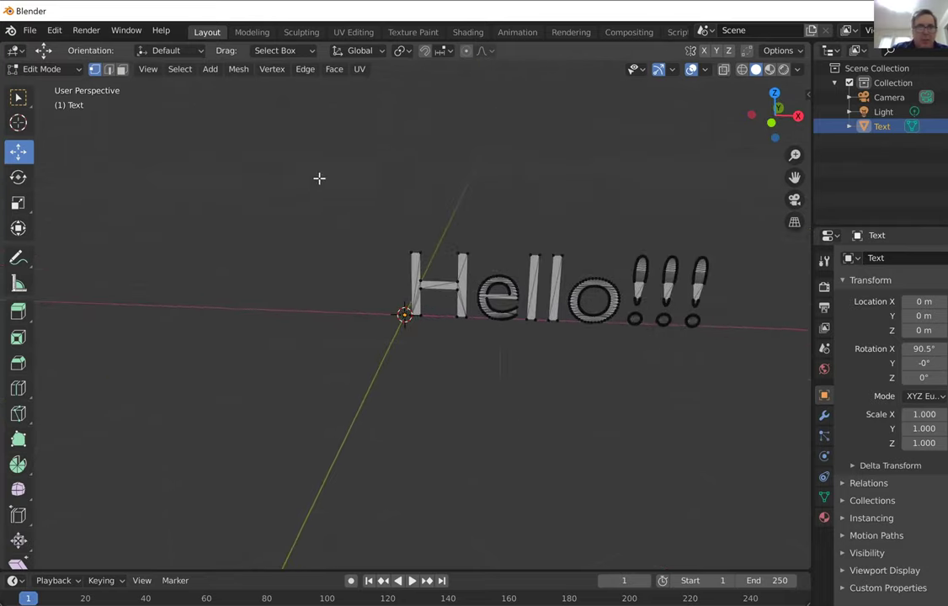
Box-select all the vertices and edges of the Hello!!! letters.
{"action": "left_click", "coordinate": [180, 69]}
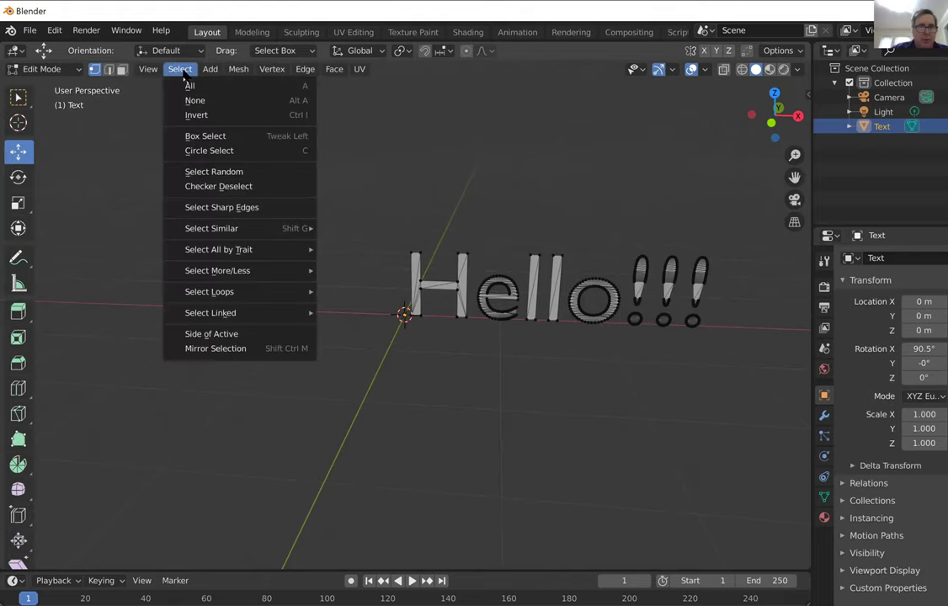
{"action": "left_click", "coordinate": [189, 84]}
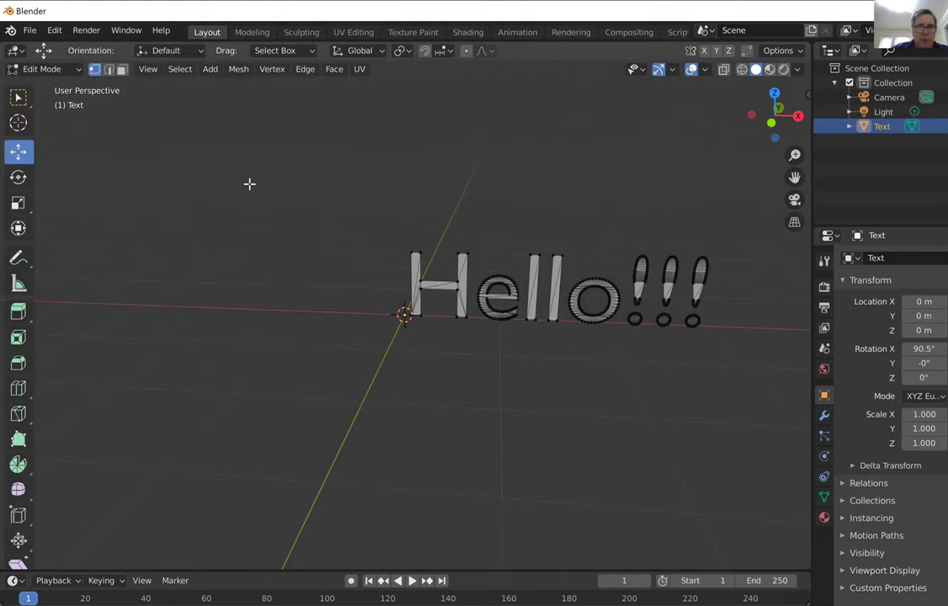
{"action": "left_click", "coordinate": [180, 69]}
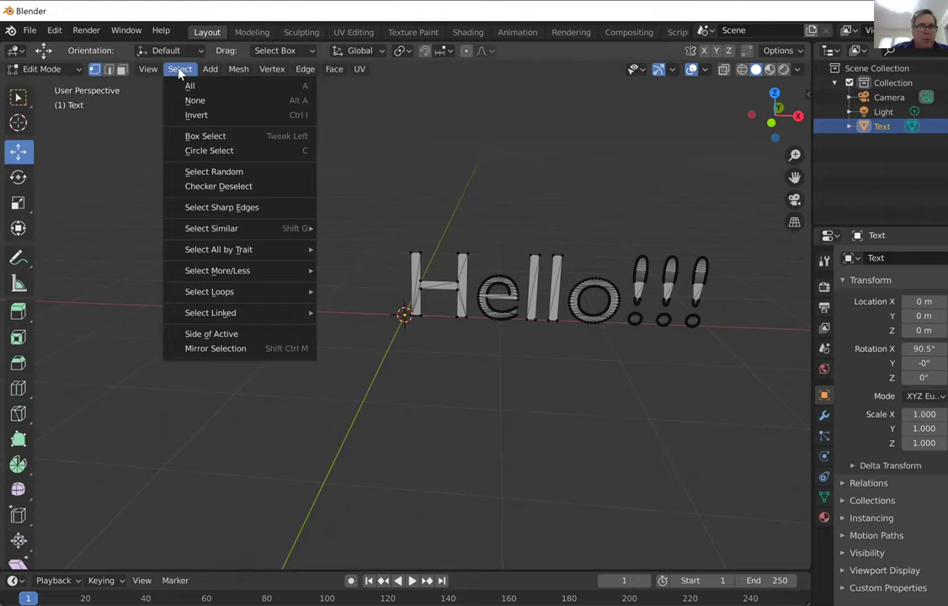
{"action": "left_click", "coordinate": [194, 139]}
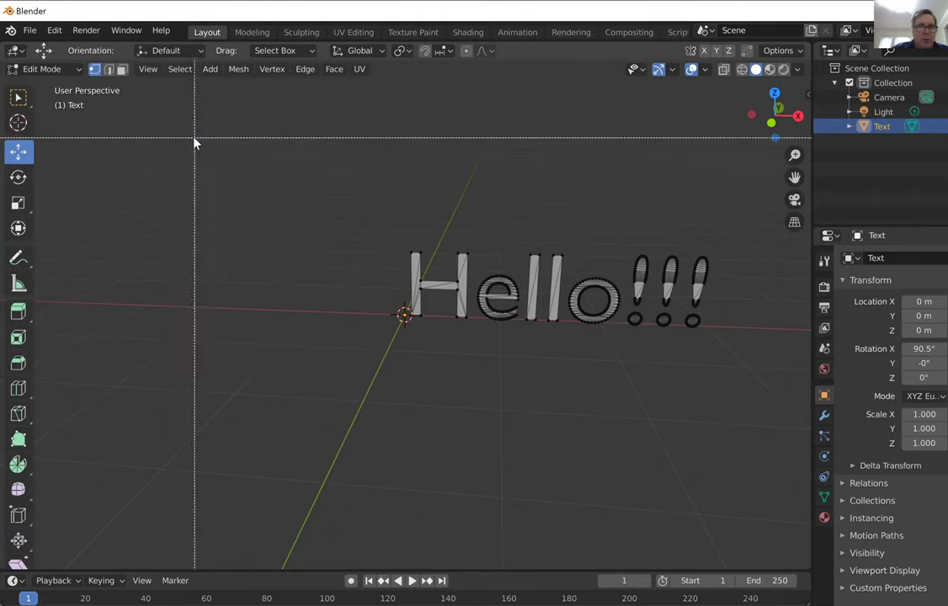
{"action": "left_click_drag", "start_coordinate": [396, 232], "coordinate": [752, 399]}
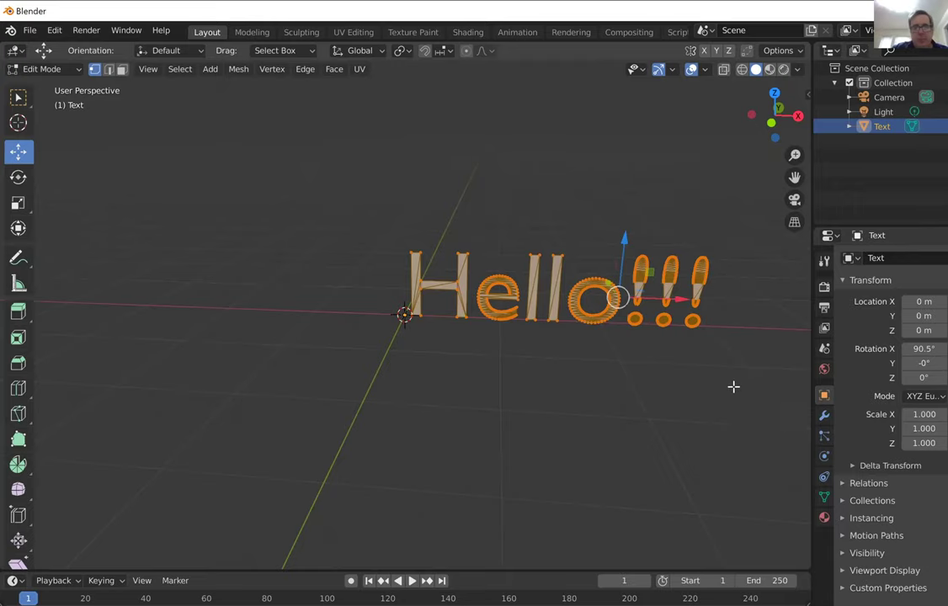
{"action": "left_click", "coordinate": [57, 68]}
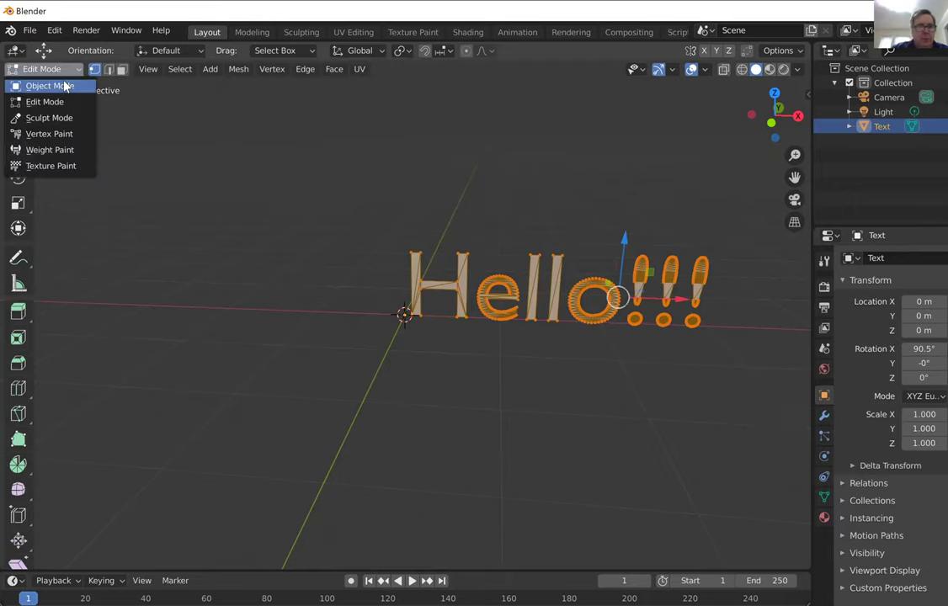
In Object Mode, rotate the Hello!!! text to −1.41° on Z and move it to X −2.359, checking through the camera.
{"action": "left_click", "coordinate": [64, 85]}
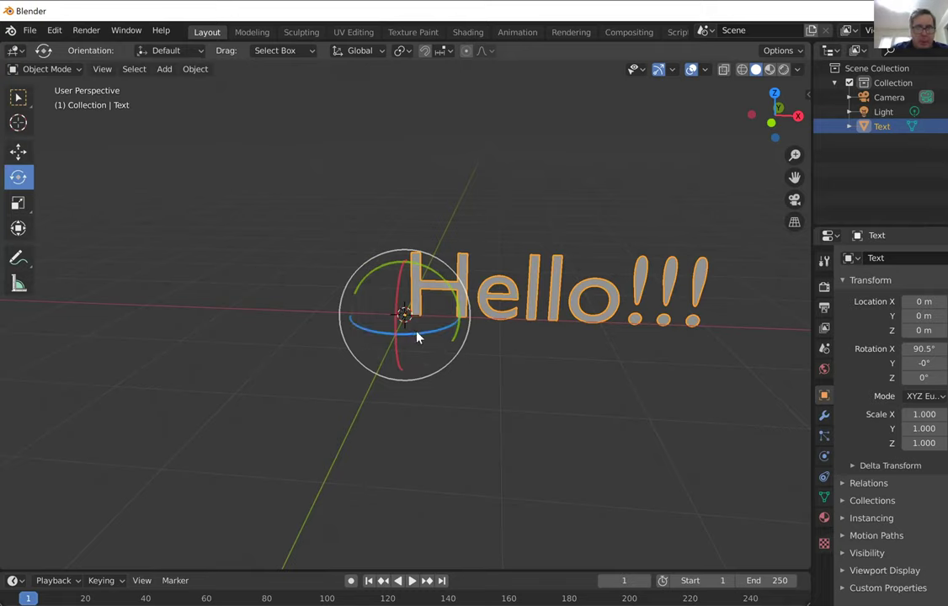
{"action": "mouse_move", "coordinate": [412, 330]}
{"action": "left_mouse_down"}
{"action": "mouse_move", "coordinate": [392, 332]}
{"action": "mouse_move", "coordinate": [418, 320]}
{"action": "mouse_move", "coordinate": [398, 325]}
{"action": "left_mouse_up"}
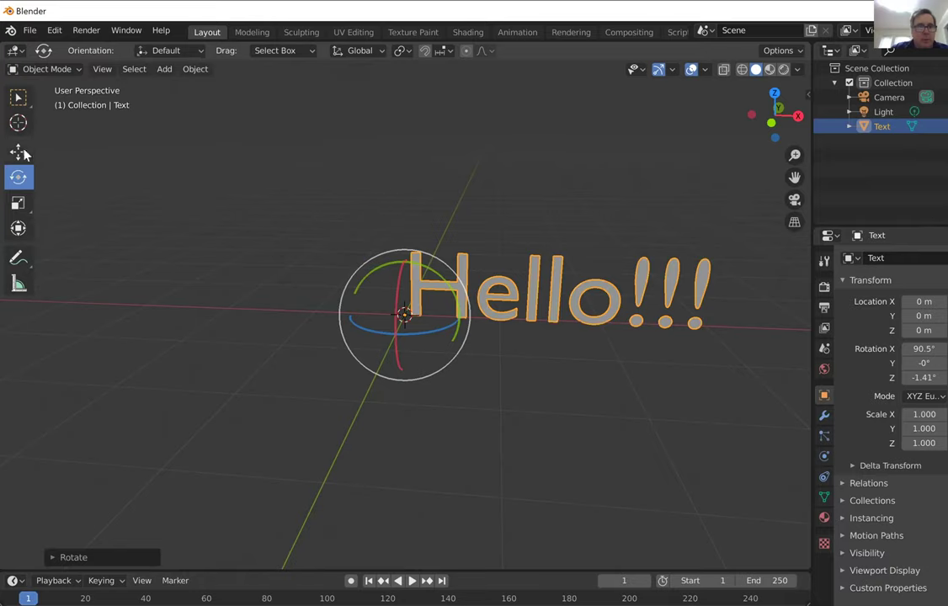
{"action": "left_click", "coordinate": [18, 151]}
{"action": "left_click_drag", "start_coordinate": [461, 321], "coordinate": [240, 322]}
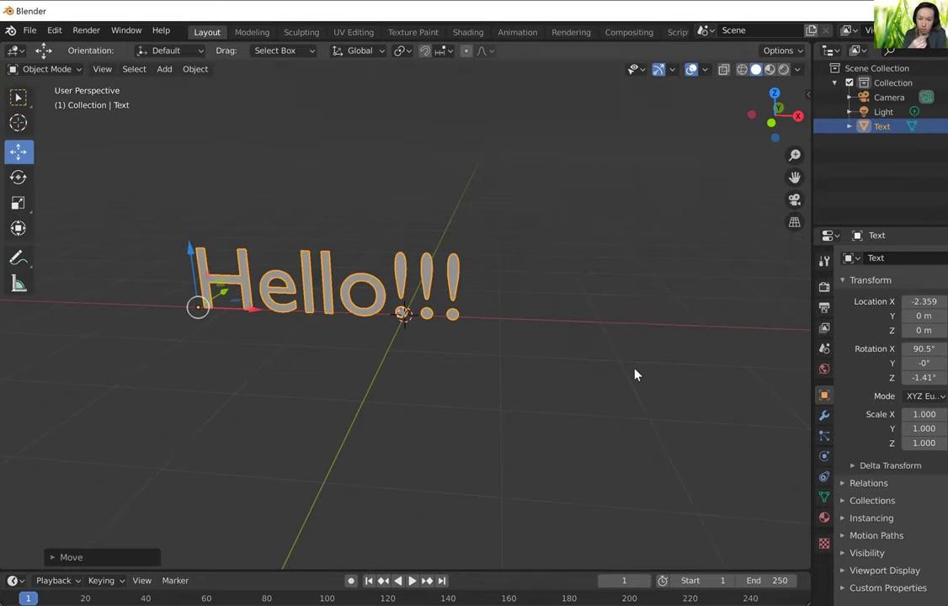
{"action": "left_click", "coordinate": [794, 199]}
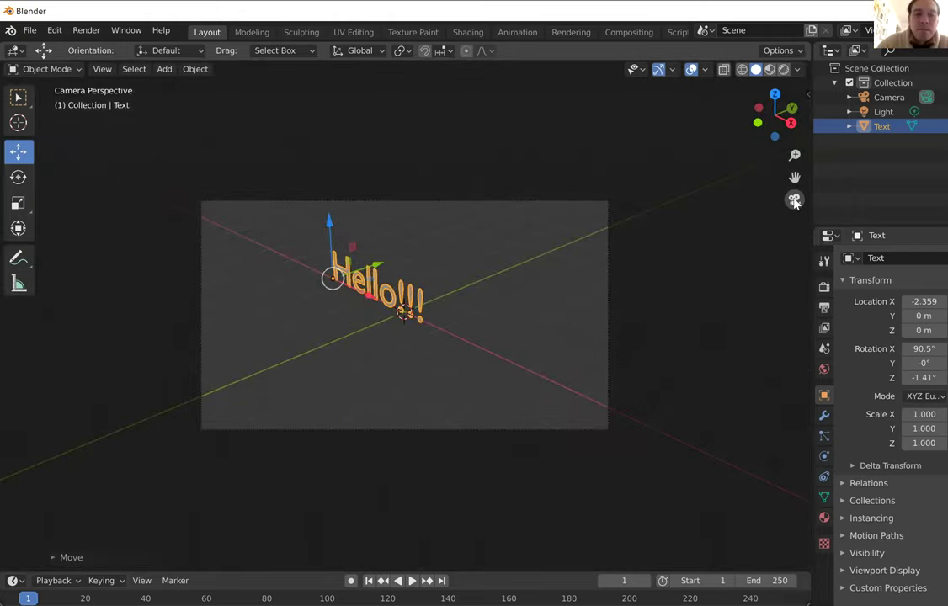
Return to perspective view and select Light in the Outliner.
{"action": "left_click", "coordinate": [794, 200]}
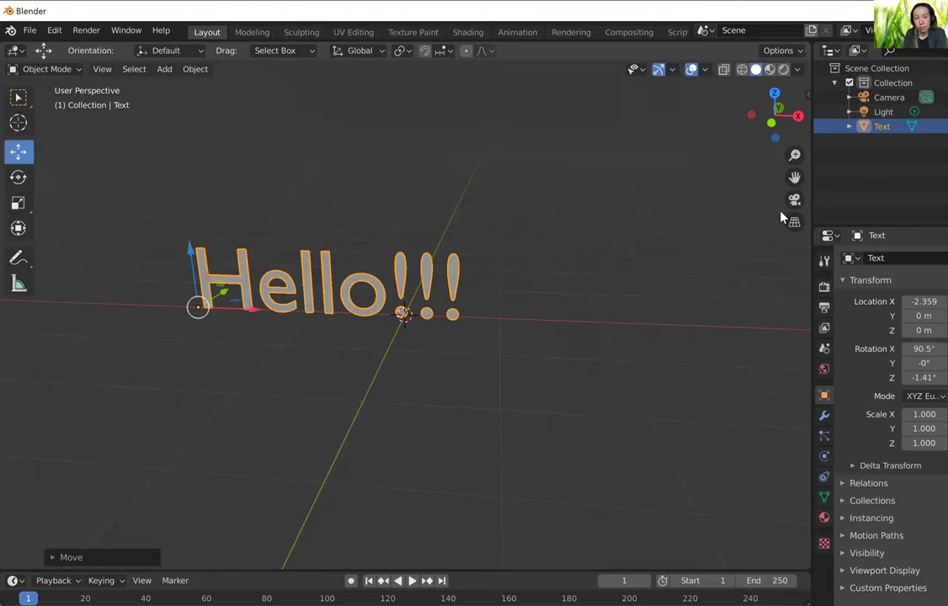
{"action": "left_click", "coordinate": [879, 112]}
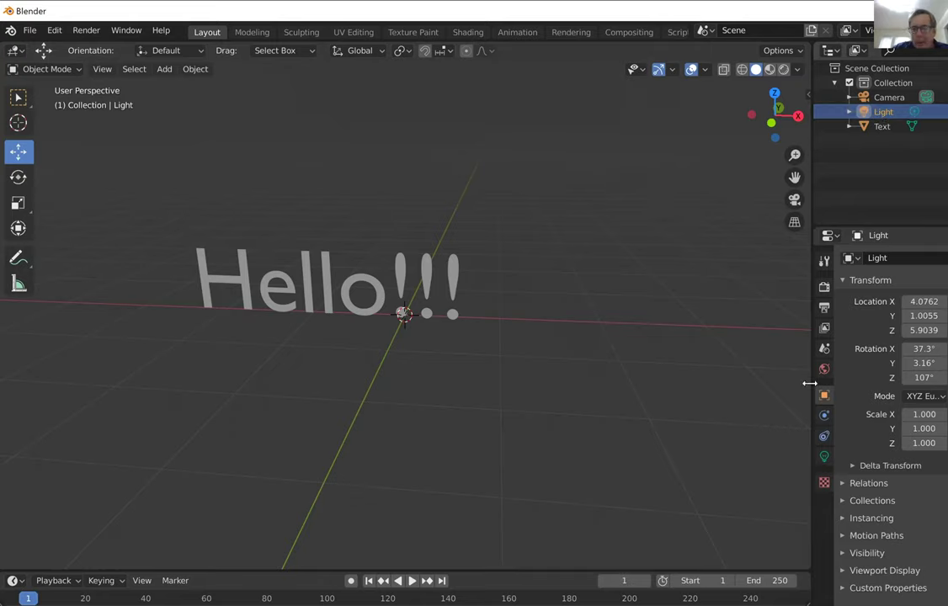
In the Light data properties, try the Sun, Spot, Area and Point light types.
{"action": "left_click", "coordinate": [823, 458]}
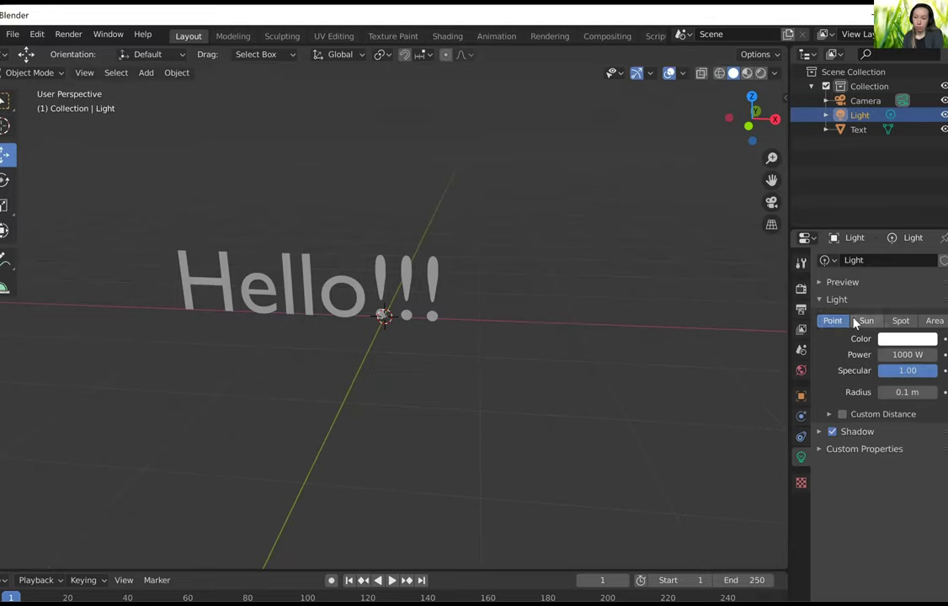
{"action": "left_click", "coordinate": [858, 321]}
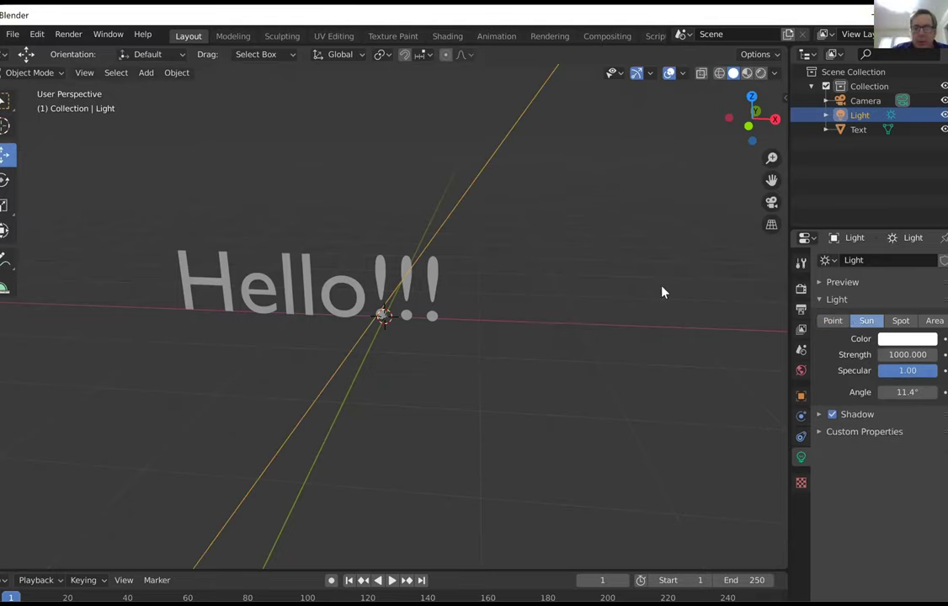
{"action": "scroll", "coordinate": [620, 286], "scroll_direction": "down", "scroll_amount": 5}
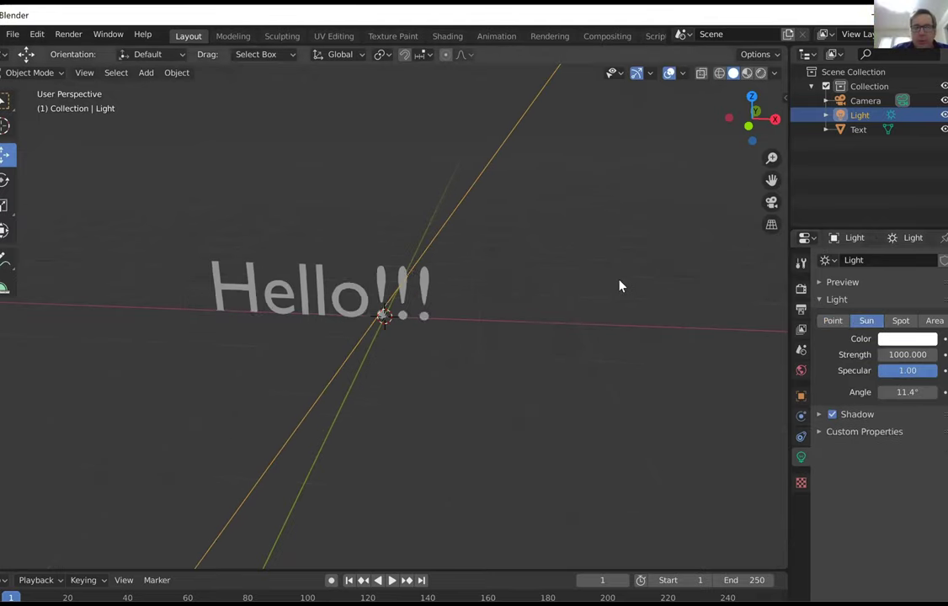
{"action": "left_click", "coordinate": [899, 323]}
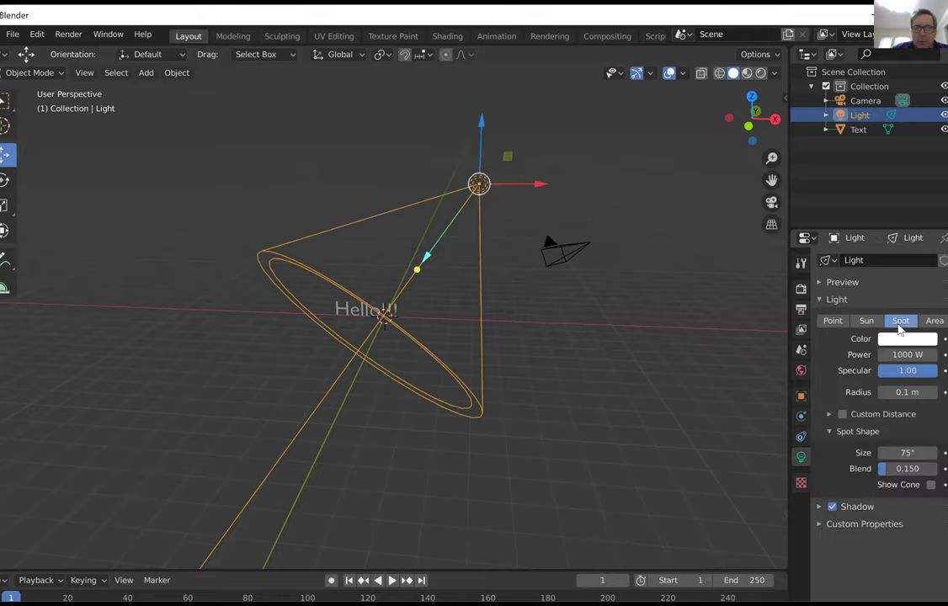
{"action": "left_click", "coordinate": [927, 324]}
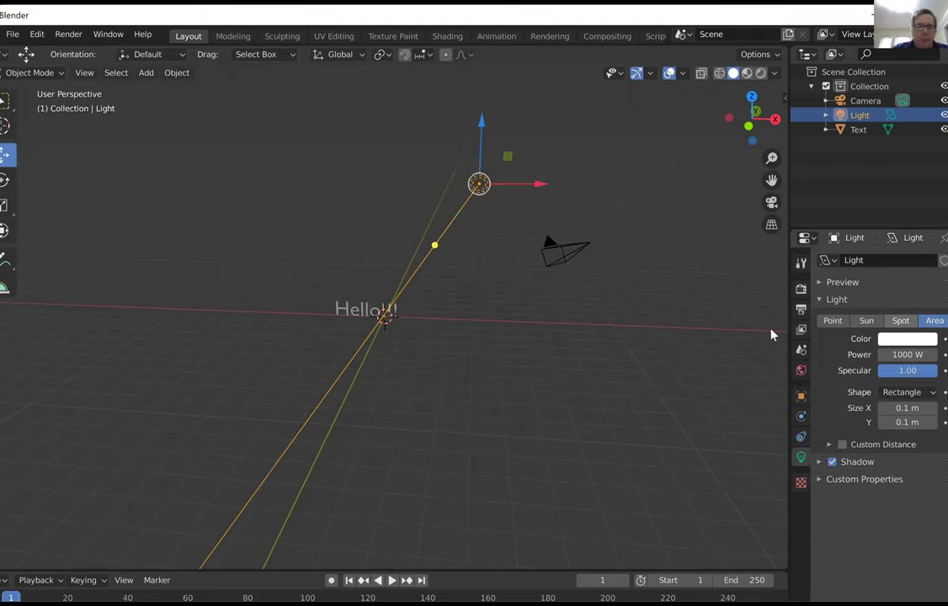
{"action": "left_click", "coordinate": [826, 325]}
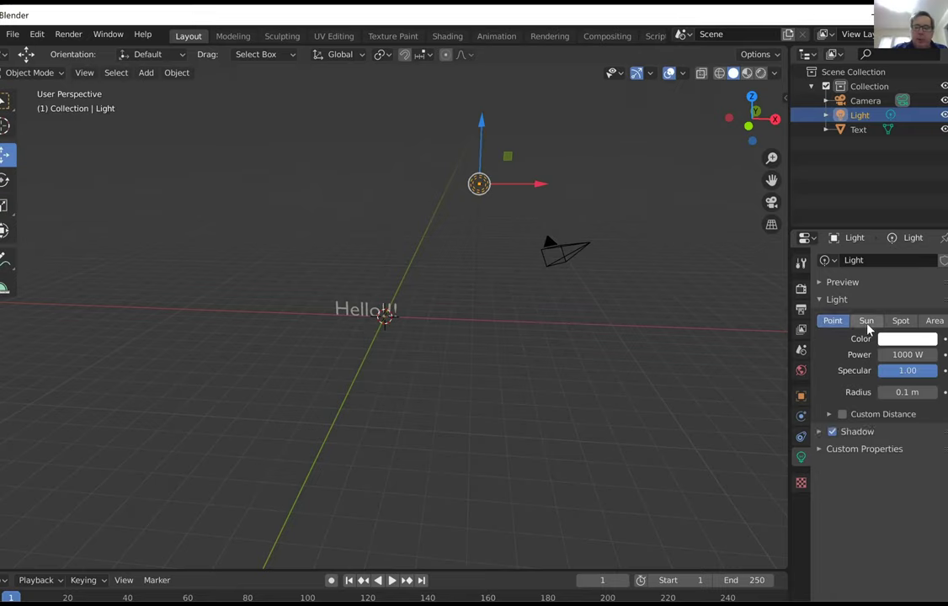
{"action": "left_click", "coordinate": [866, 322]}
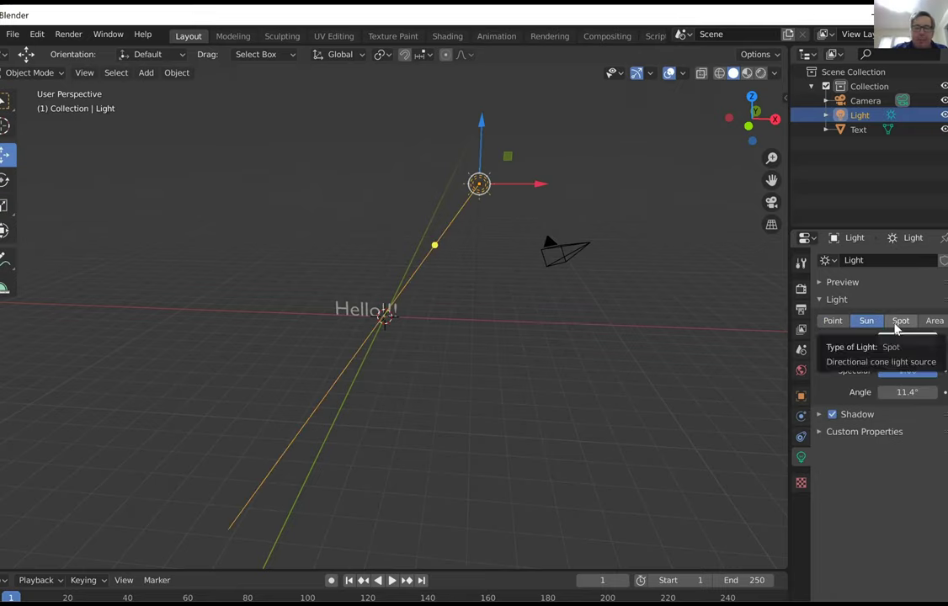
{"action": "left_click", "coordinate": [897, 325]}
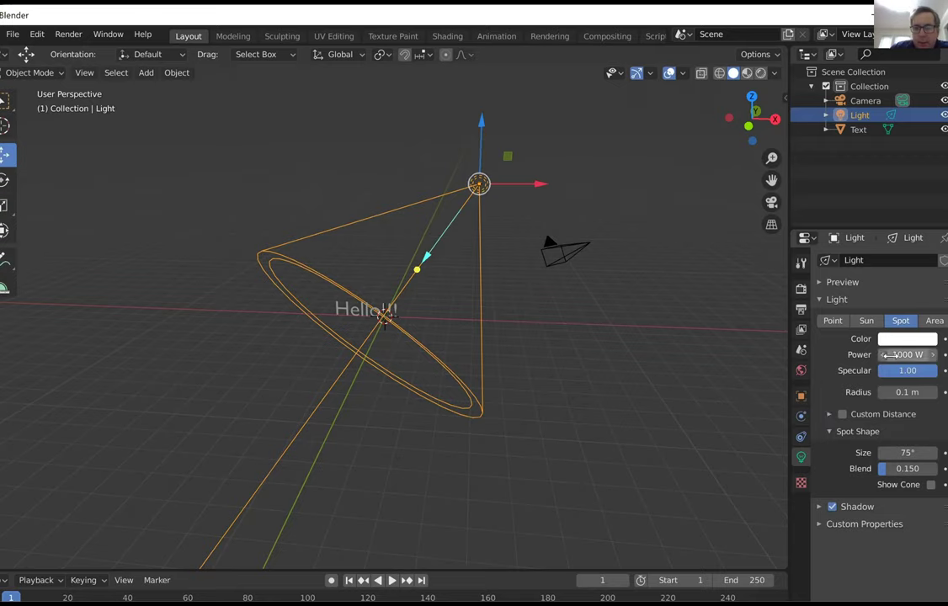
Set the light radius to 0.92 m, then settle on the Area light type.
{"action": "left_click_drag", "start_coordinate": [897, 391], "coordinate": [907, 355]}
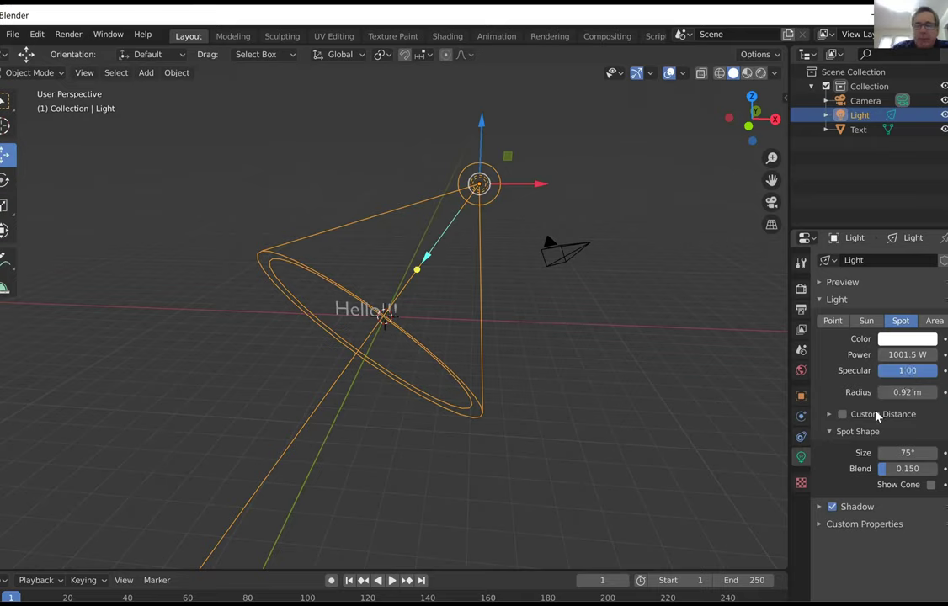
{"action": "left_click", "coordinate": [845, 321]}
{"action": "left_click", "coordinate": [867, 321]}
{"action": "left_click", "coordinate": [899, 322]}
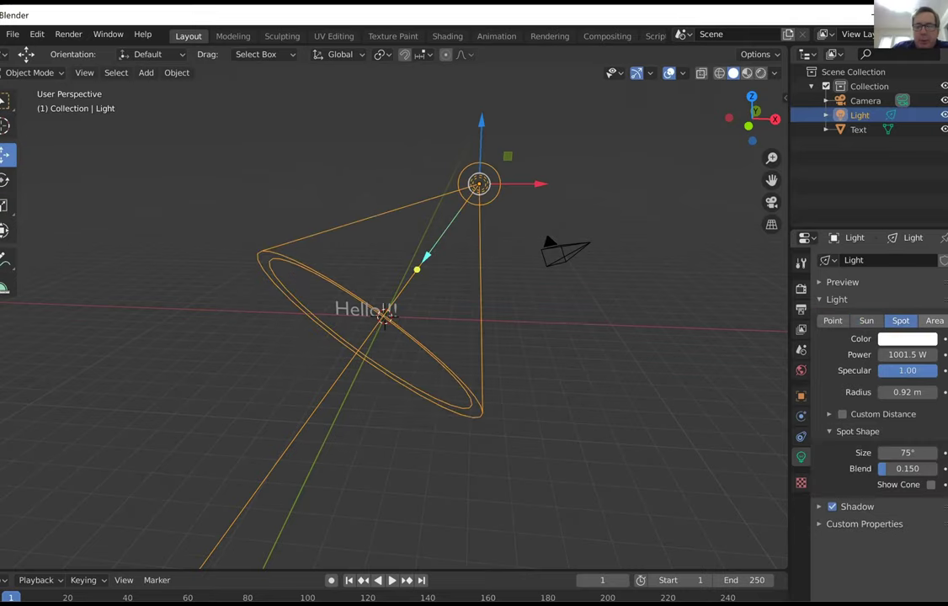
{"action": "left_click", "coordinate": [925, 322]}
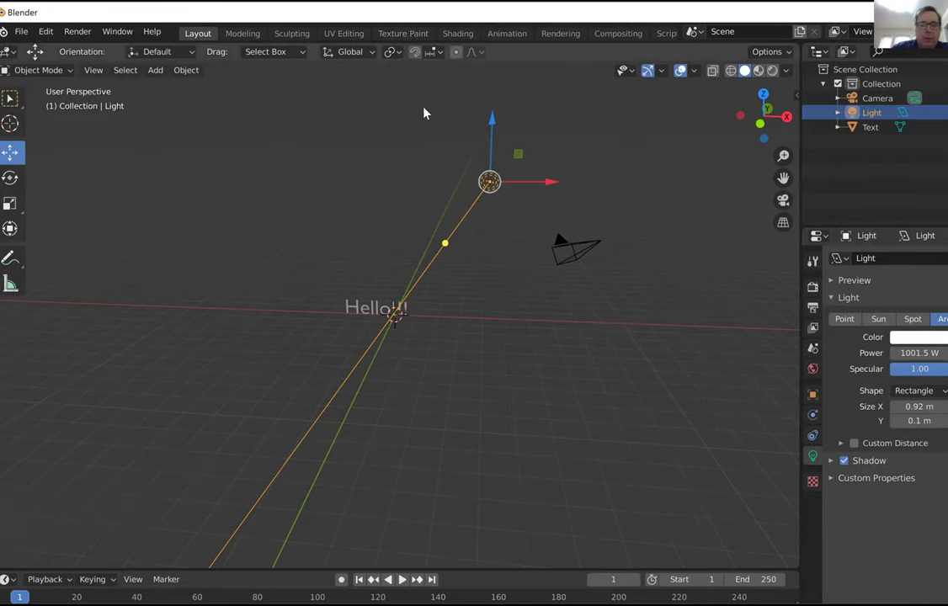
{"action": "left_click", "coordinate": [76, 34]}
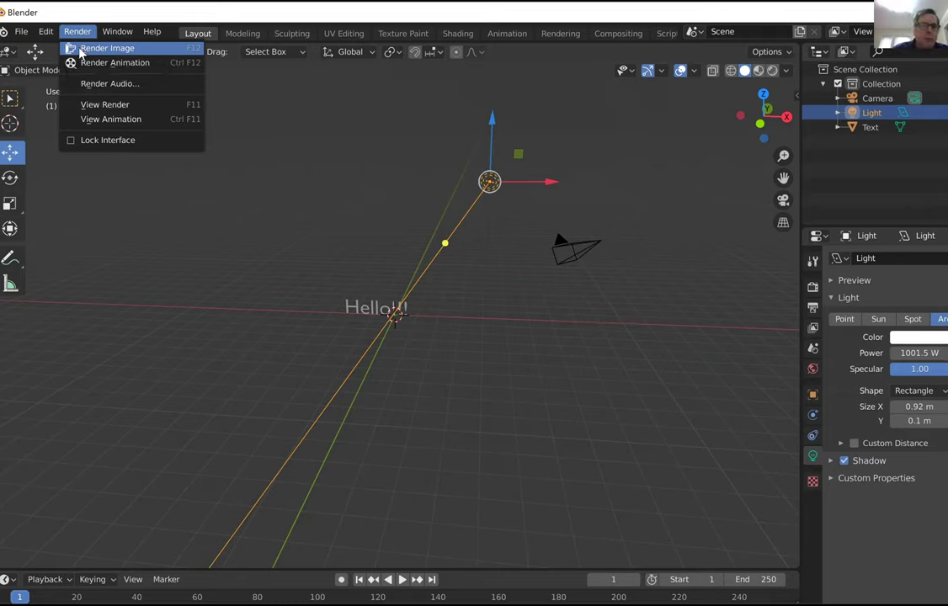
{"action": "left_click", "coordinate": [78, 48]}
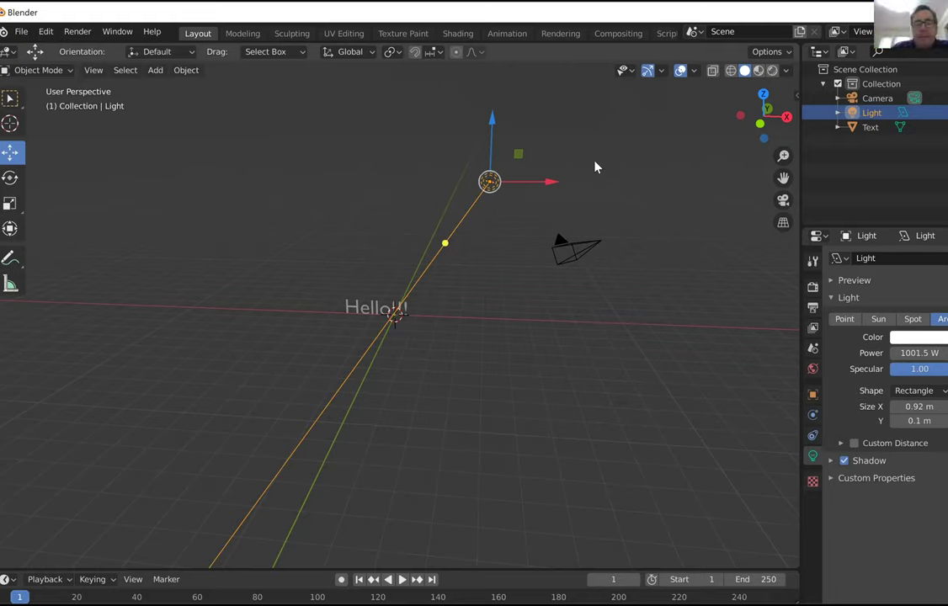
{"action": "left_click", "coordinate": [77, 31]}
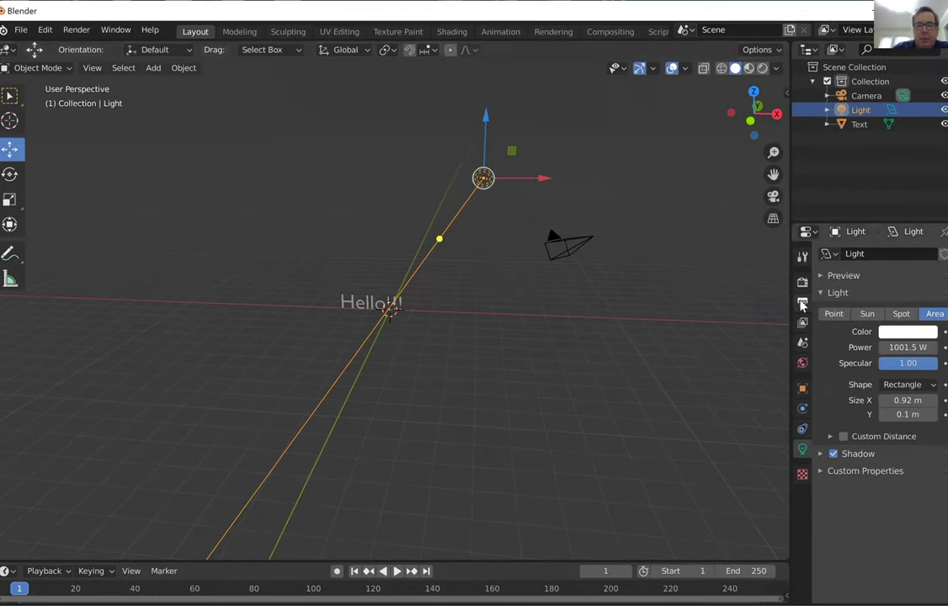
Choose AVI JPEG under Movie as the Output Properties file format, then review the frame rate options.
{"action": "left_click", "coordinate": [801, 304]}
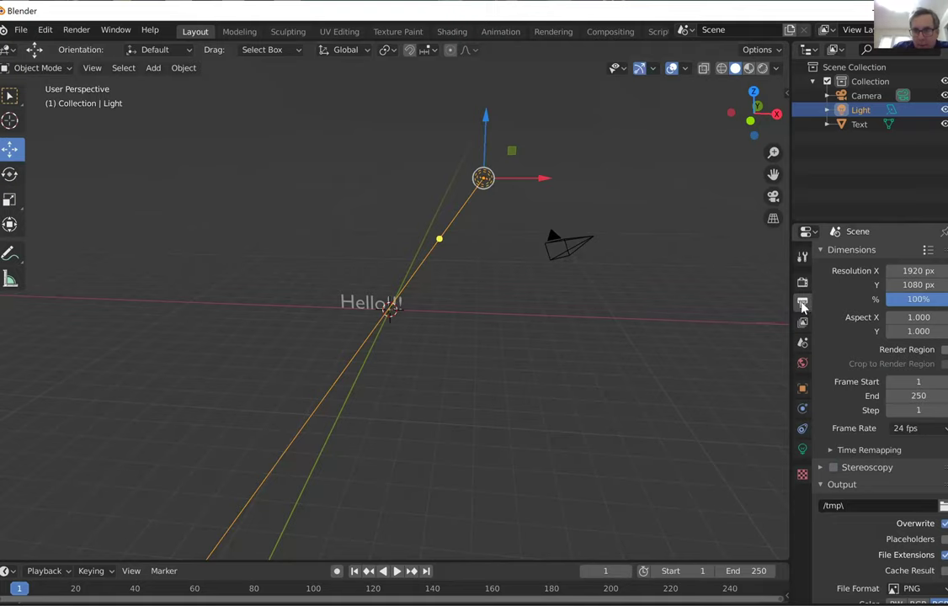
{"action": "scroll", "coordinate": [853, 518], "scroll_direction": "down", "scroll_amount": 2}
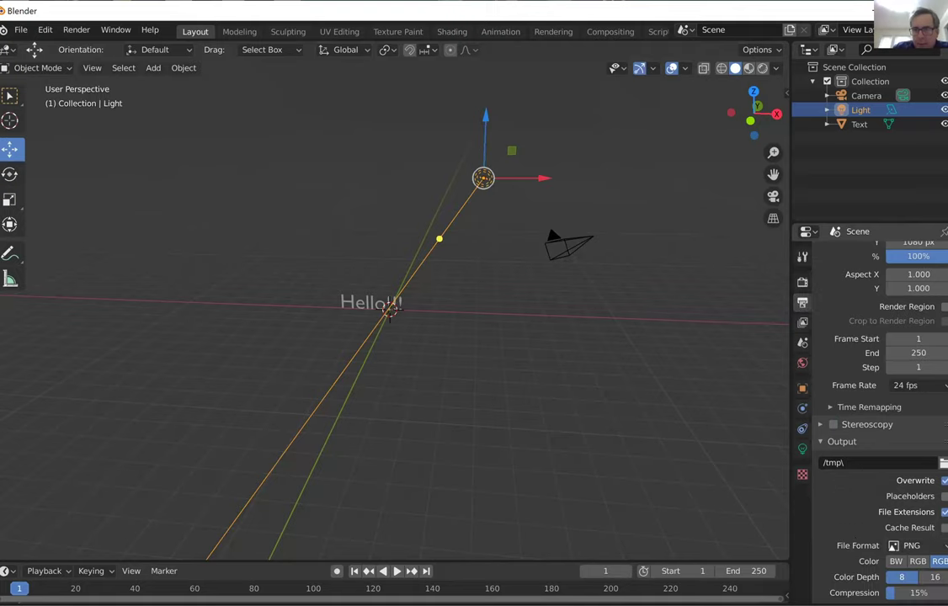
{"action": "left_click", "coordinate": [922, 545]}
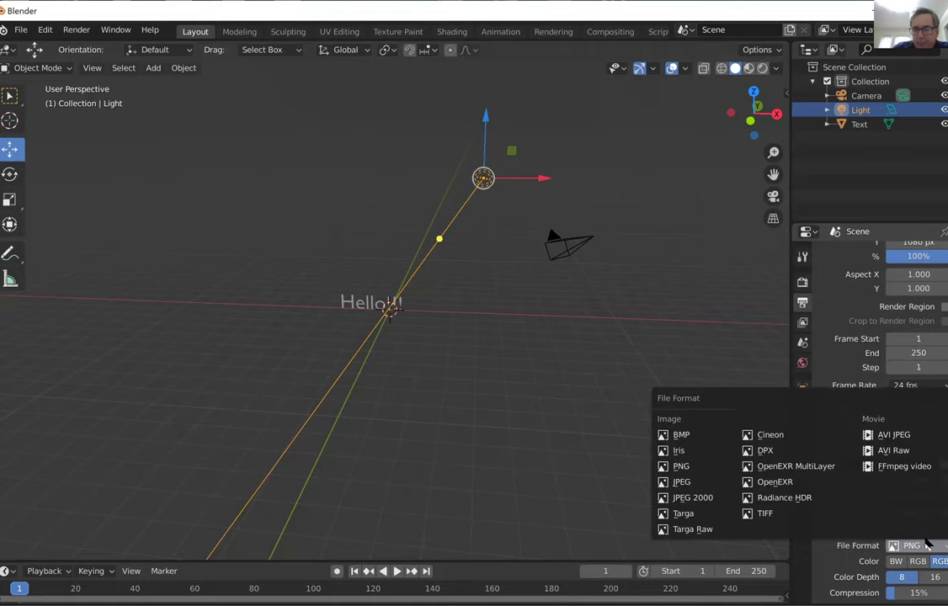
{"action": "left_click", "coordinate": [887, 435]}
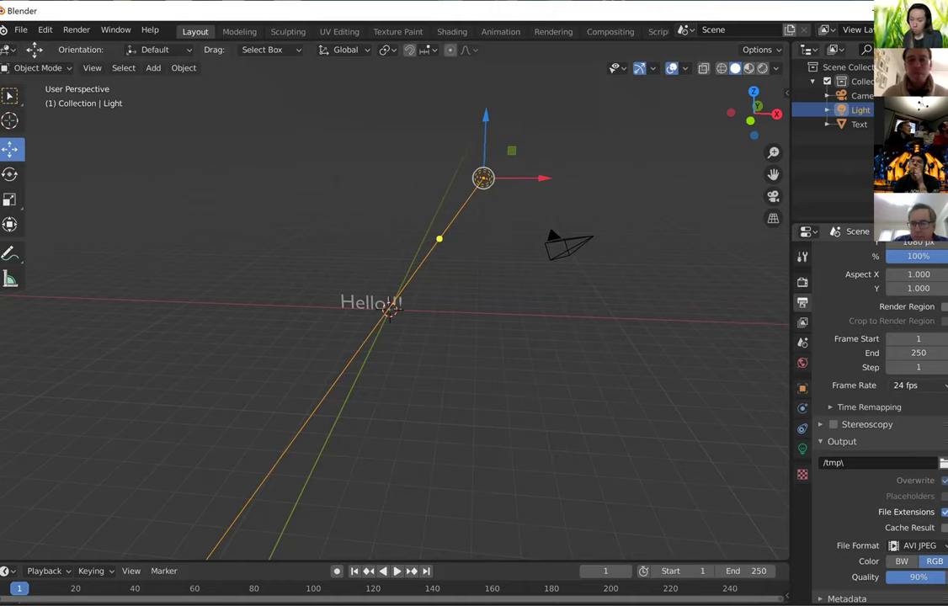
{"action": "left_click", "coordinate": [917, 385]}
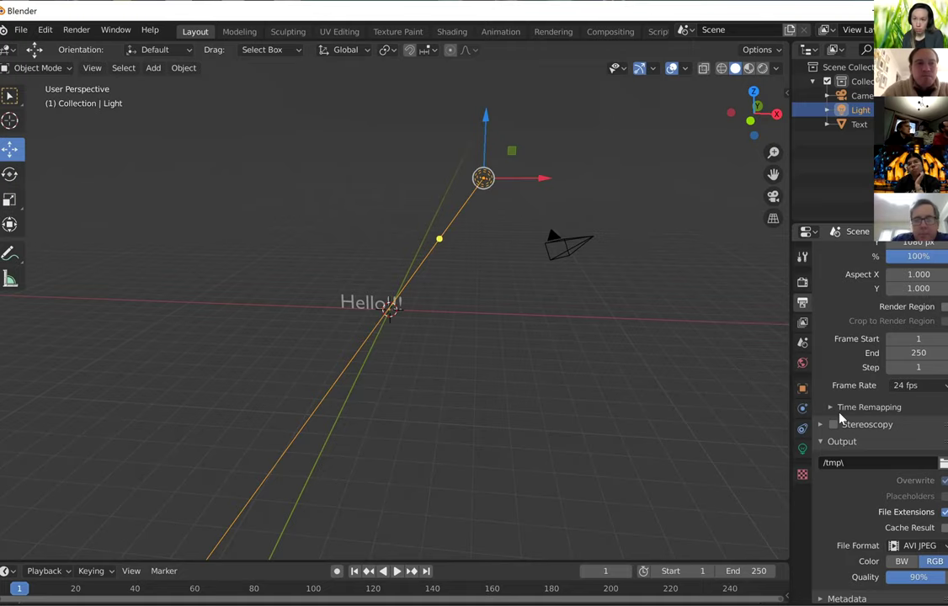
{"action": "scroll", "coordinate": [840, 418], "scroll_direction": "up", "scroll_amount": 1}
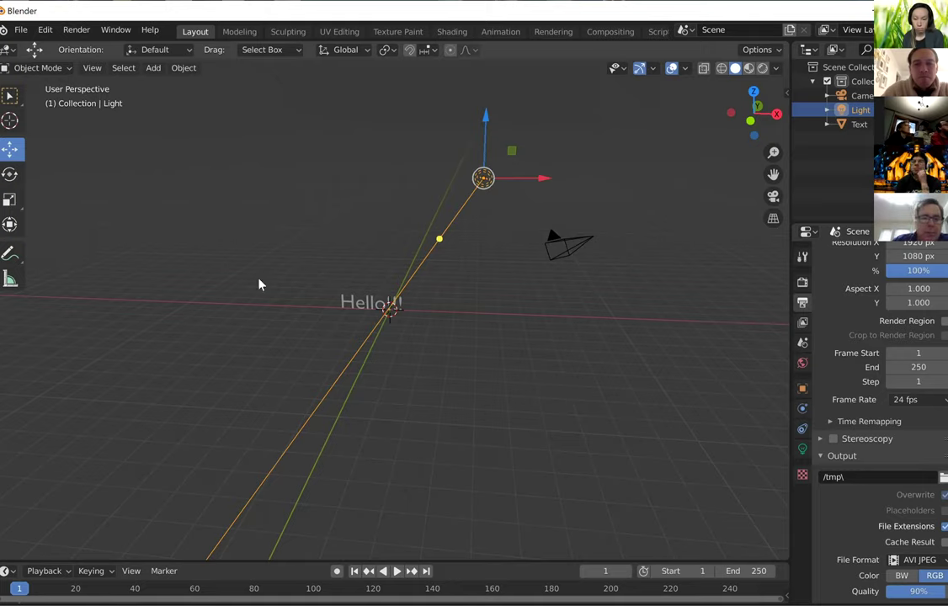
Add an Area light and move it left along X.
{"action": "left_click", "coordinate": [153, 67]}
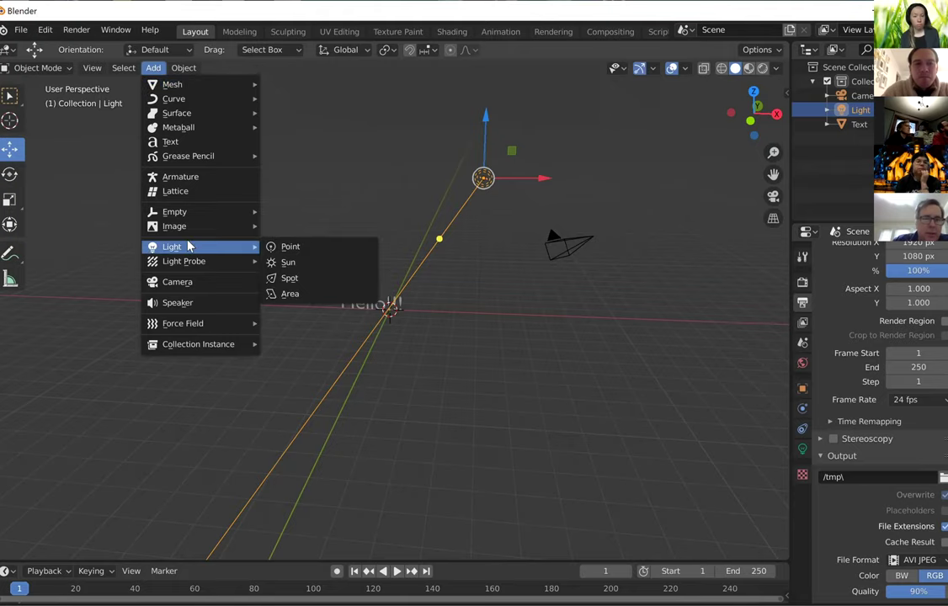
{"action": "mouse_move", "coordinate": [236, 247]}
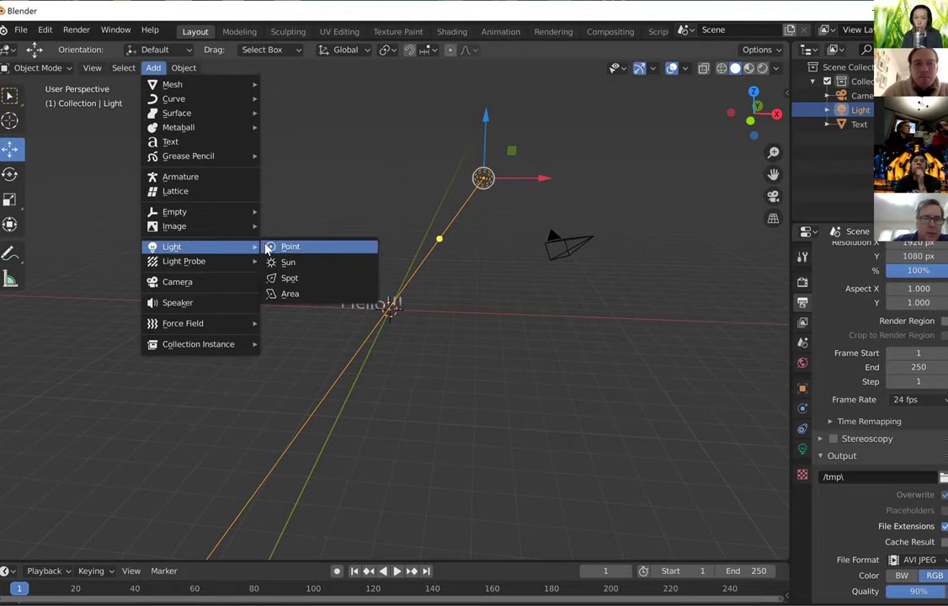
{"action": "left_click", "coordinate": [283, 296]}
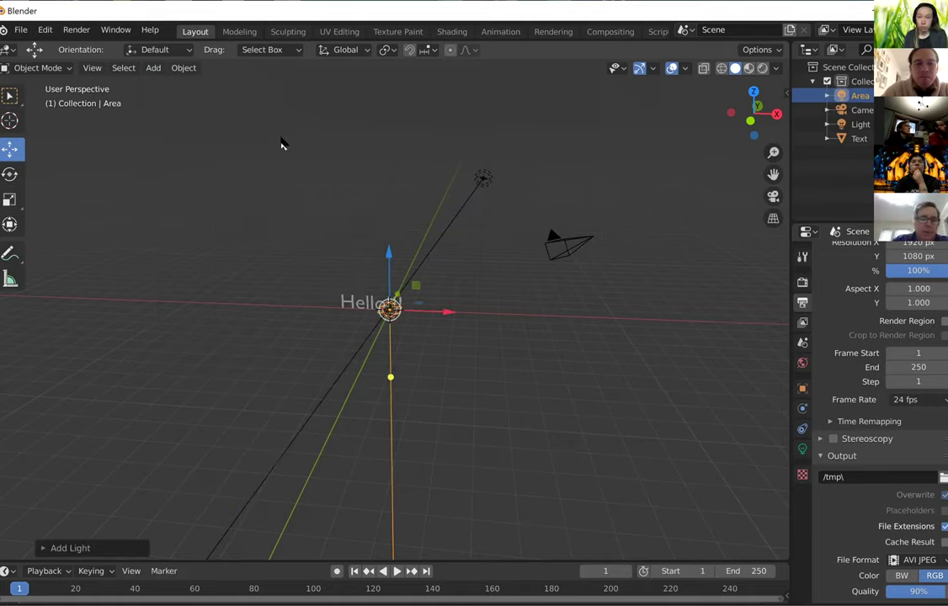
{"action": "left_click_drag", "start_coordinate": [448, 314], "coordinate": [328, 325]}
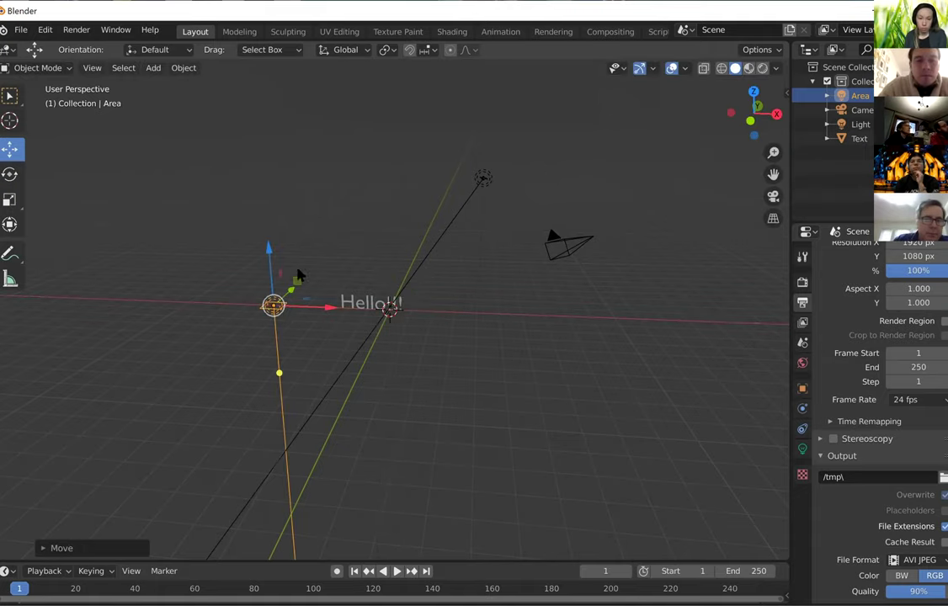
{"action": "scroll", "coordinate": [271, 236], "scroll_direction": "up", "scroll_amount": 1}
Rotate the Area light about 40.68° toward the text and raise it along Z.
{"action": "left_click", "coordinate": [250, 258]}
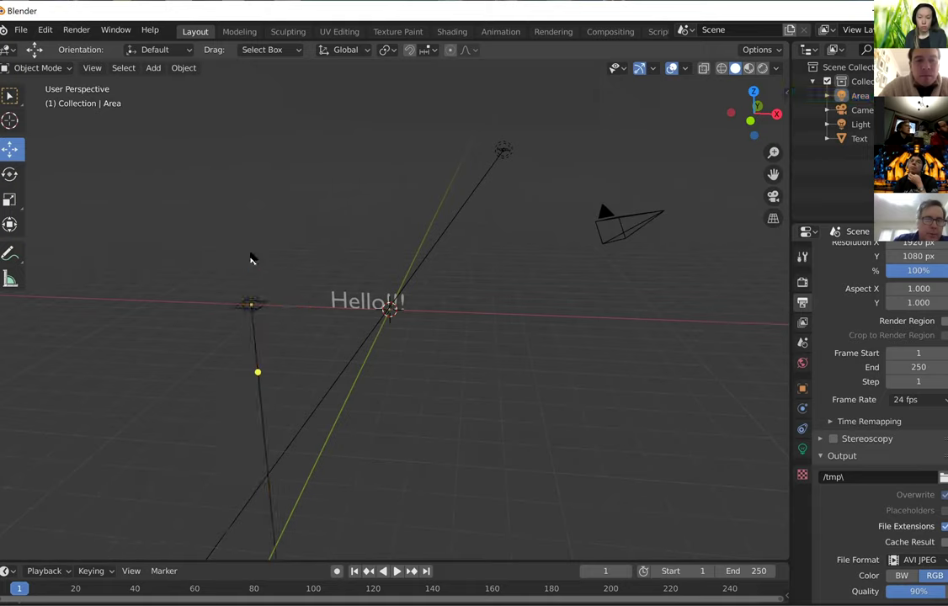
{"action": "left_click", "coordinate": [251, 304]}
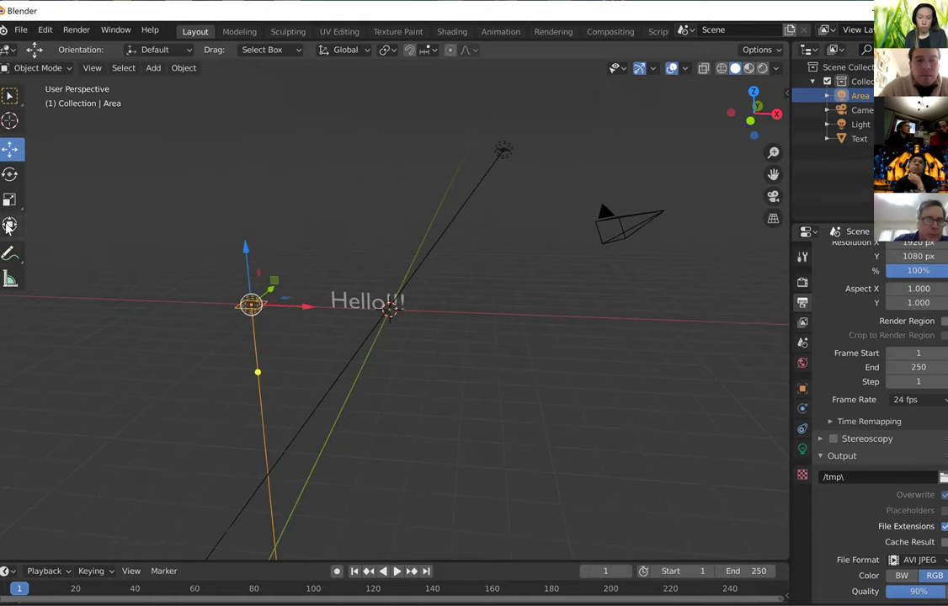
{"action": "left_click", "coordinate": [10, 174]}
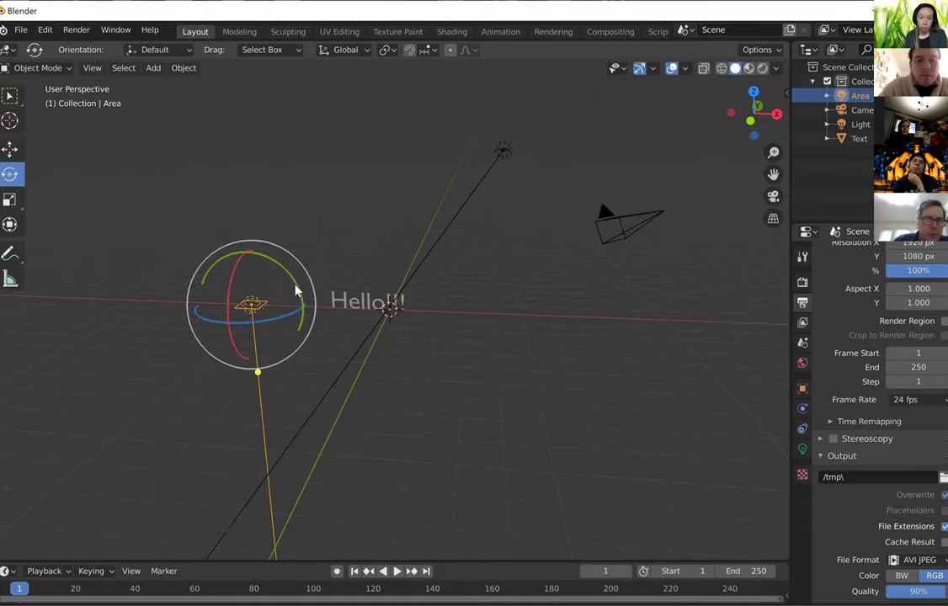
{"action": "left_click_drag", "start_coordinate": [301, 292], "coordinate": [202, 187]}
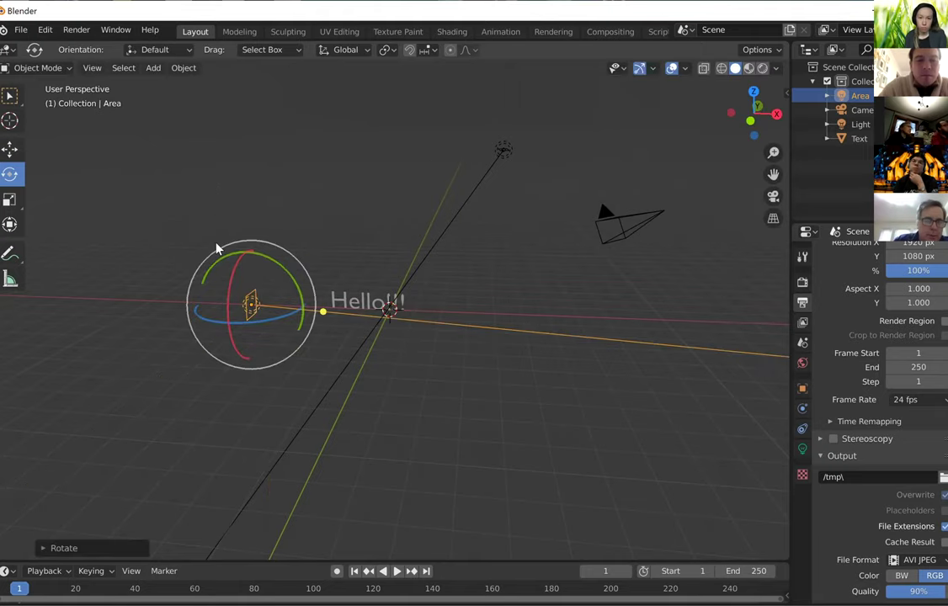
{"action": "left_click", "coordinate": [9, 149]}
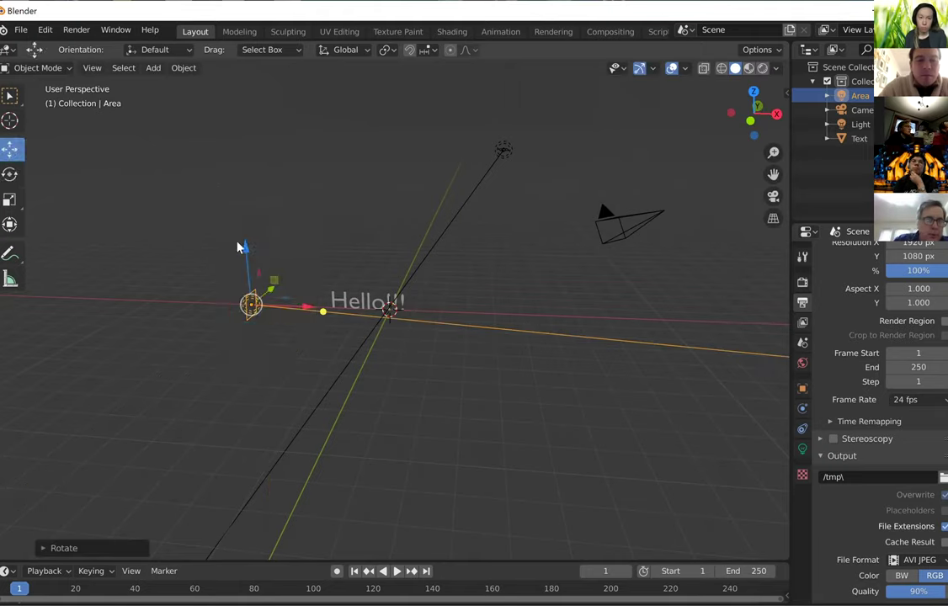
{"action": "left_click_drag", "start_coordinate": [245, 250], "coordinate": [246, 193]}
{"action": "left_click", "coordinate": [524, 344]}
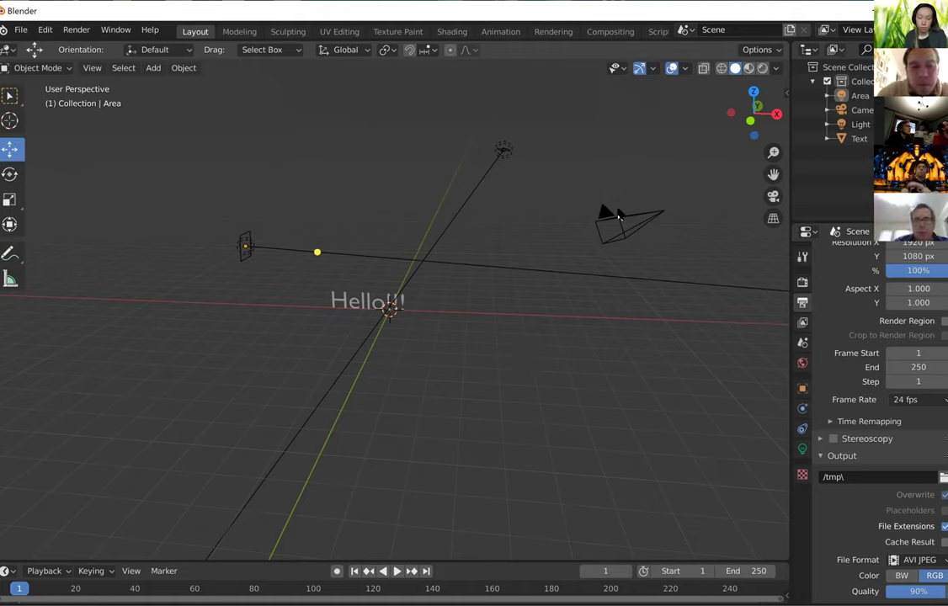
{"action": "left_click", "coordinate": [771, 202]}
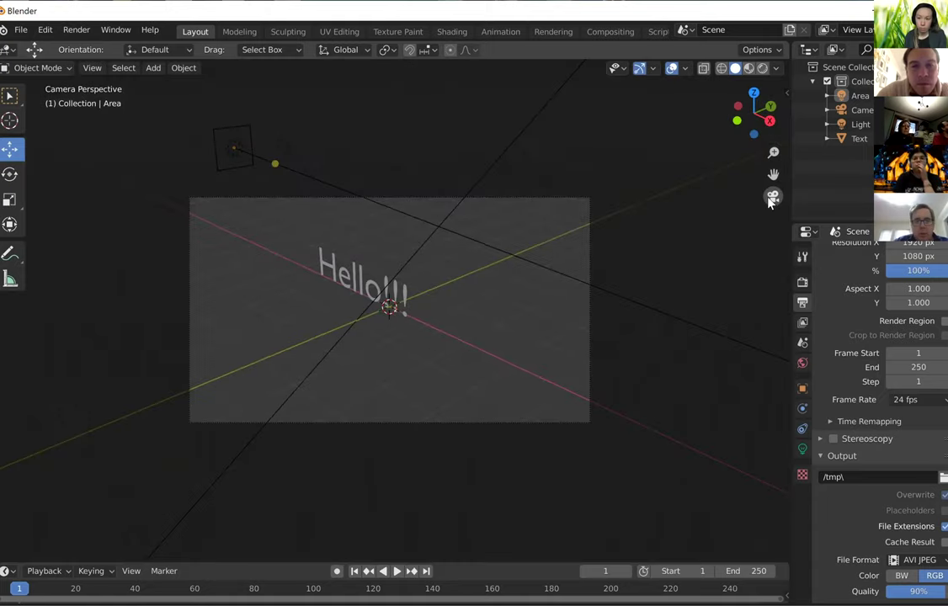
{"action": "middle_click_drag", "start_coordinate": [734, 275], "coordinate": [661, 241]}
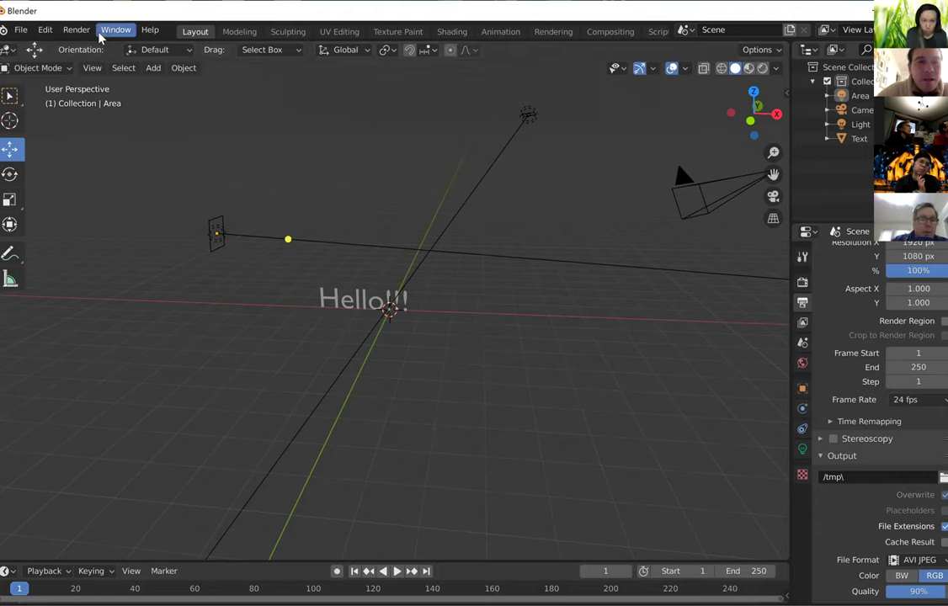
Select the Hello!!! text, zoom in, and open the interaction mode dropdown.
{"action": "left_click", "coordinate": [183, 68]}
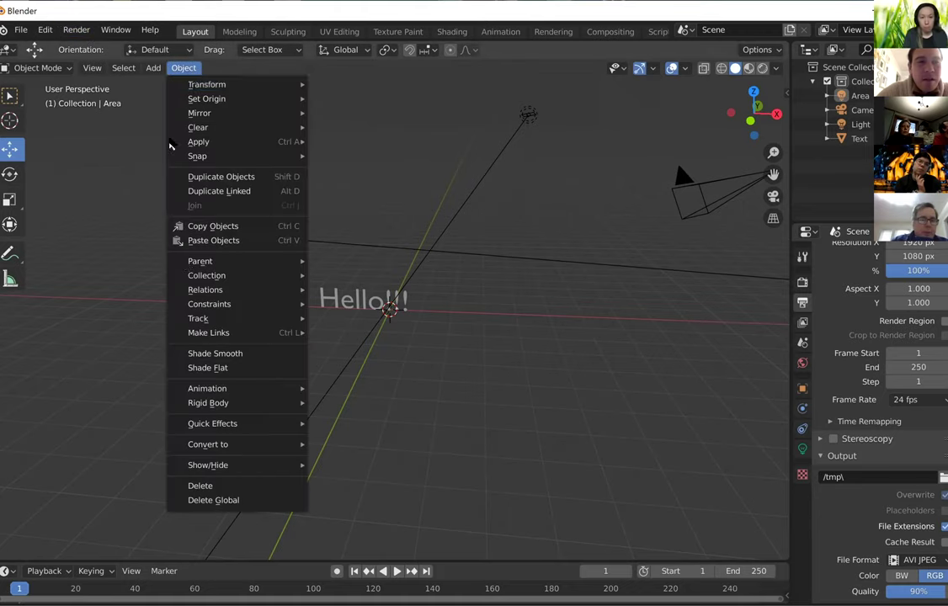
{"action": "mouse_move", "coordinate": [242, 451]}
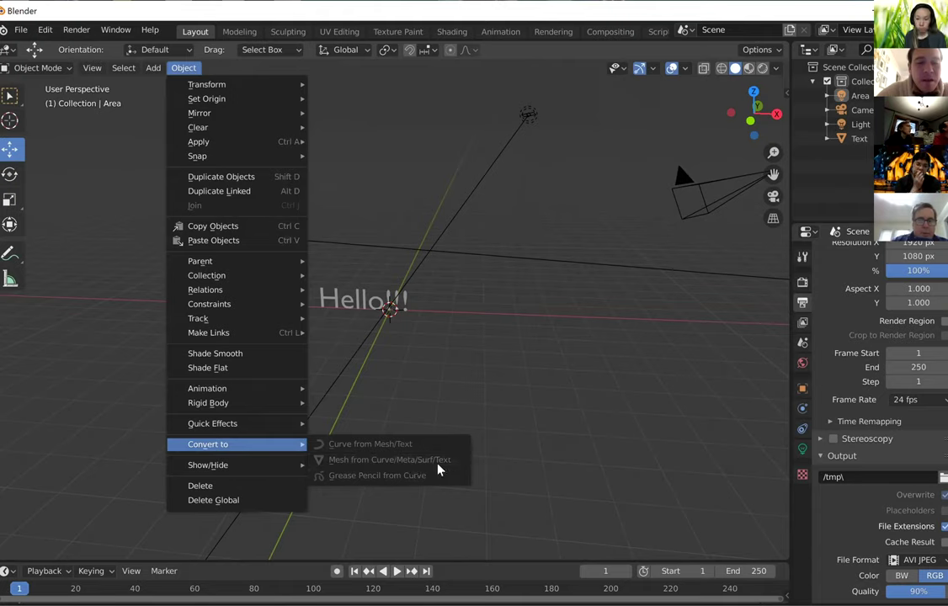
{"action": "key", "text": "Escape"}
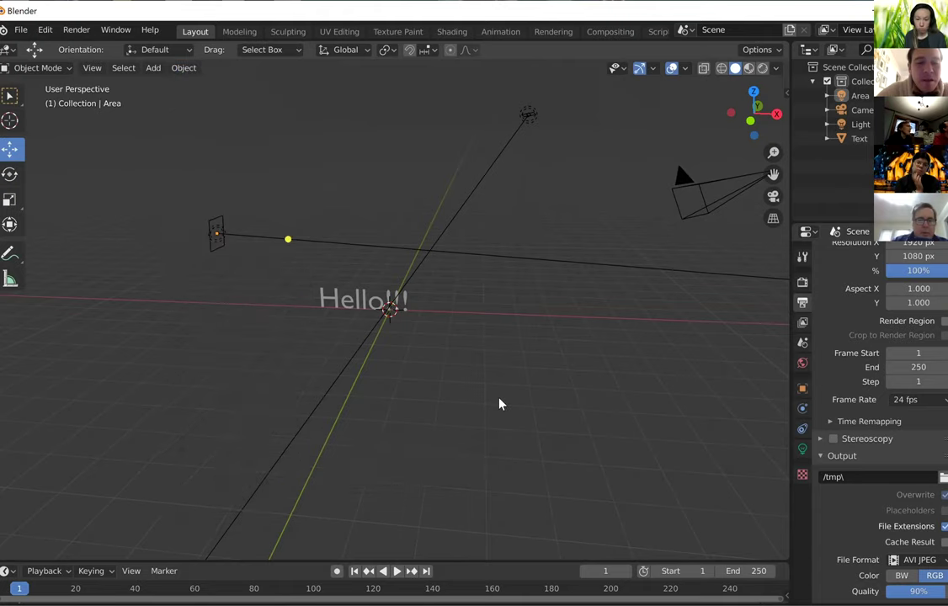
{"action": "left_click", "coordinate": [365, 309]}
{"action": "scroll", "coordinate": [449, 366], "scroll_direction": "up", "scroll_amount": 3}
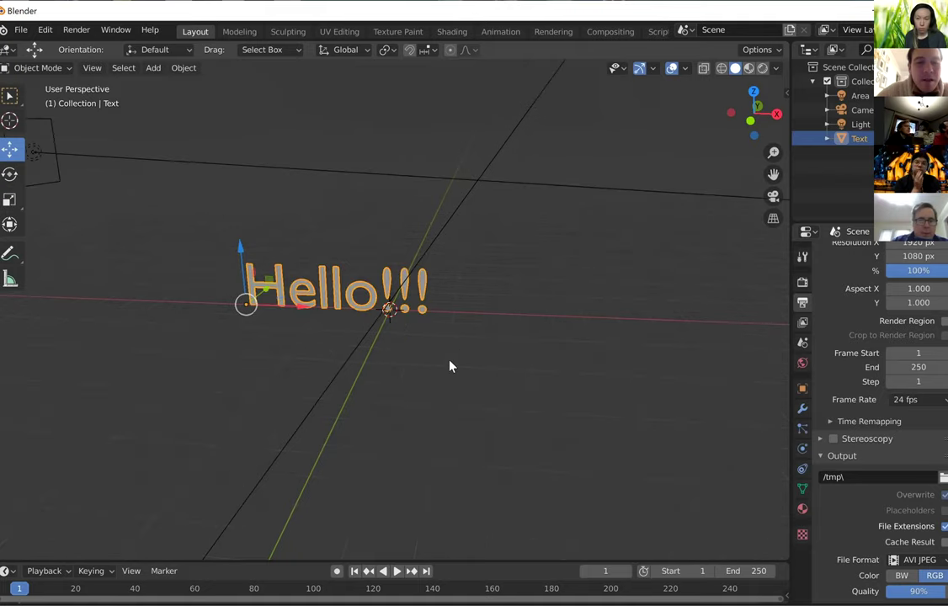
{"action": "scroll", "coordinate": [450, 367], "scroll_direction": "up", "scroll_amount": 4}
{"action": "scroll", "coordinate": [353, 356], "scroll_direction": "down", "scroll_amount": 1}
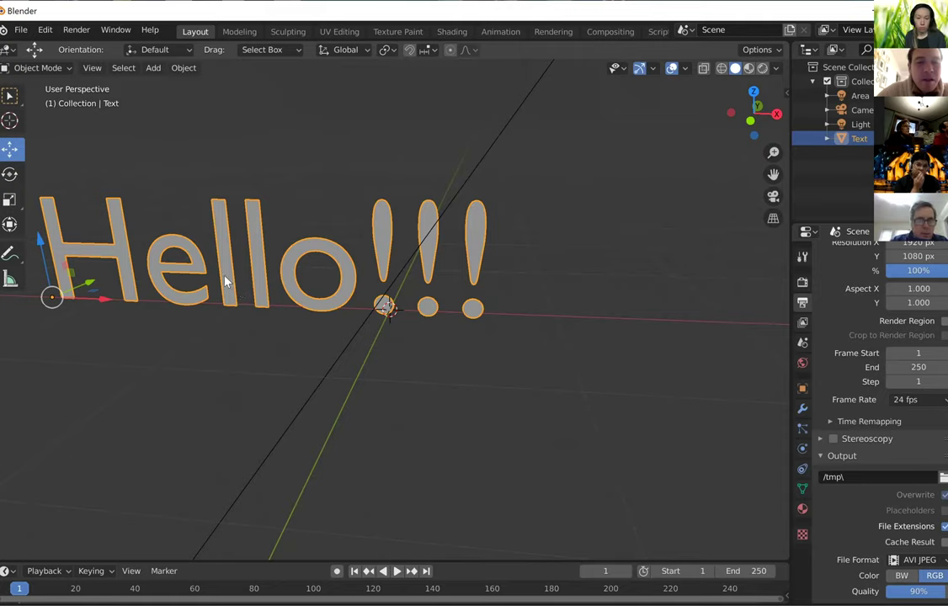
{"action": "left_click", "coordinate": [51, 69]}
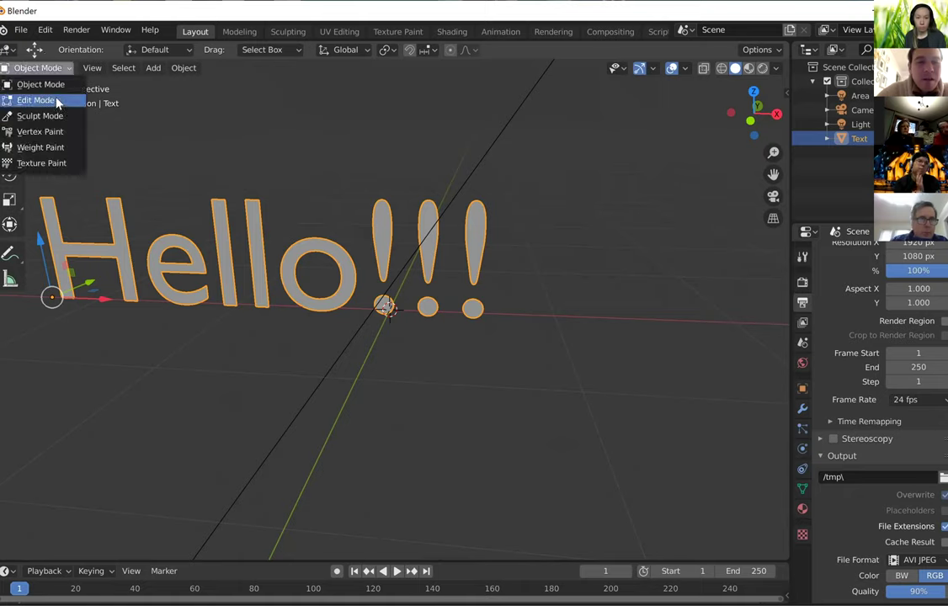
In Edit Mode, extrude the Hello!!! letter faces along their normals, then return to Object Mode.
{"action": "left_click", "coordinate": [55, 101]}
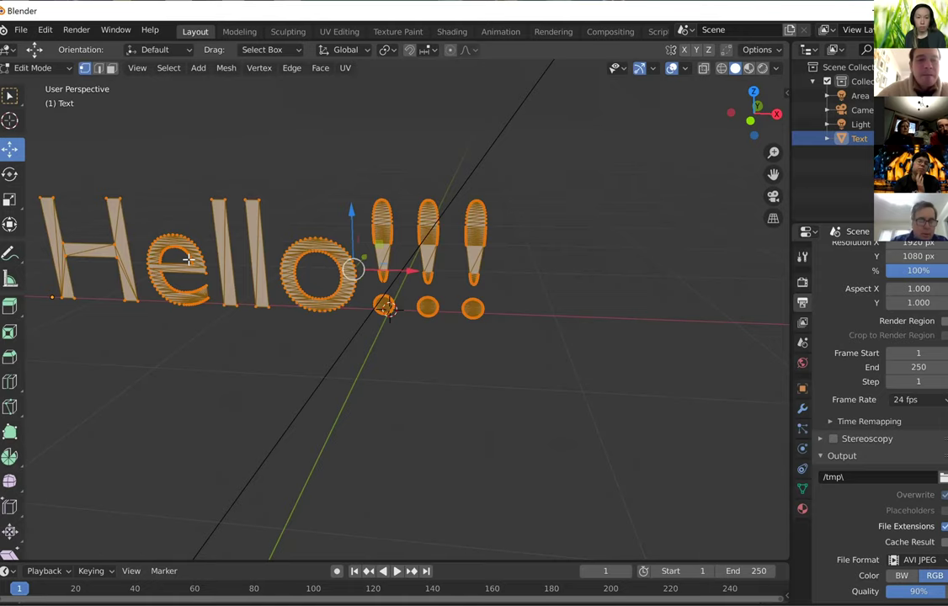
{"action": "key", "text": "e"}
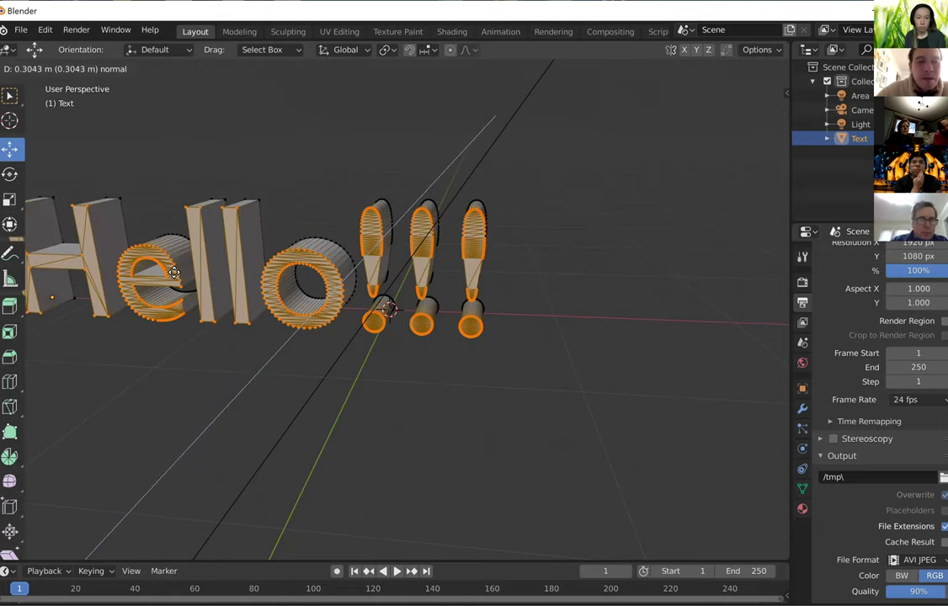
{"action": "left_click", "coordinate": [174, 272]}
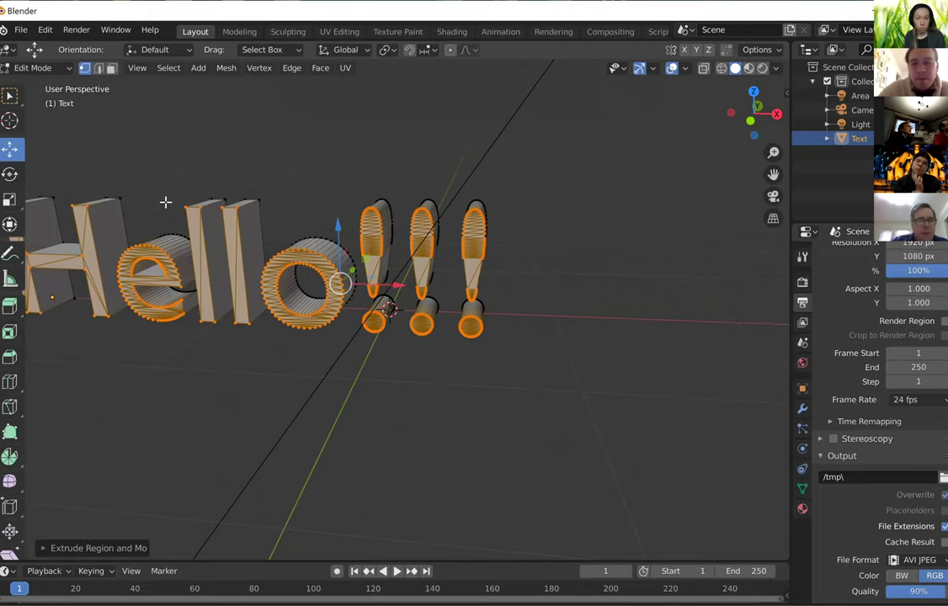
{"action": "scroll", "coordinate": [165, 202], "scroll_direction": "down", "scroll_amount": 4}
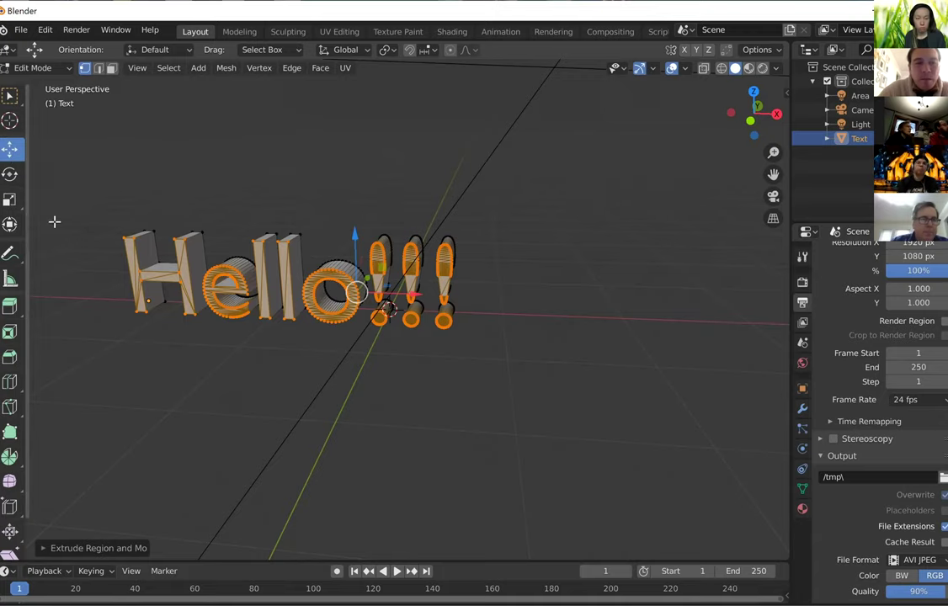
{"action": "left_click", "coordinate": [47, 70]}
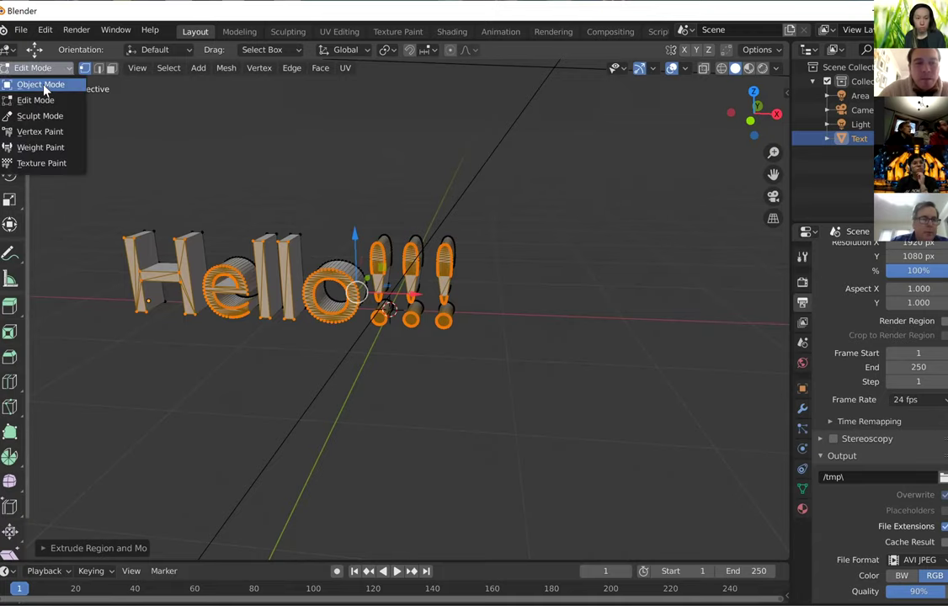
{"action": "left_click", "coordinate": [40, 85]}
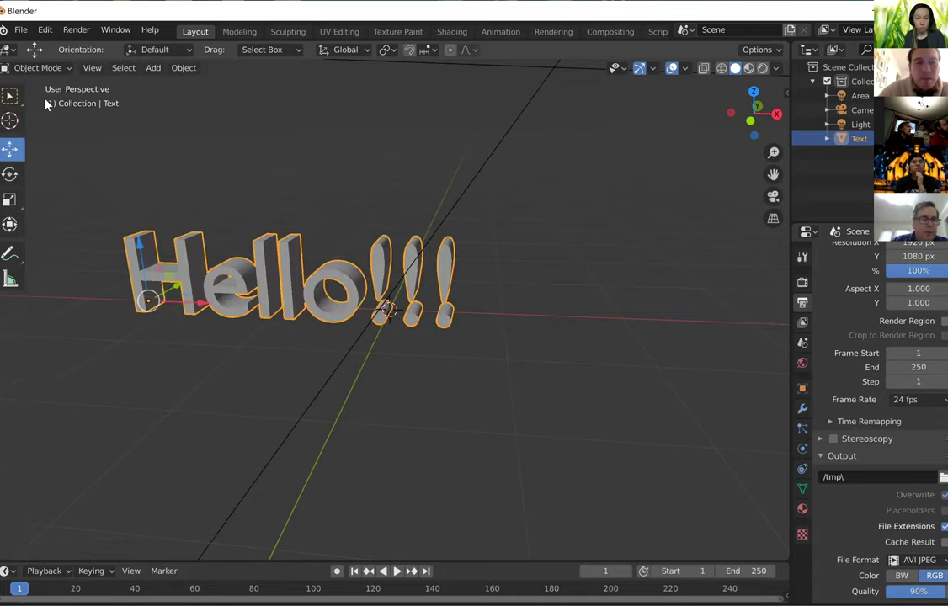
Scale the Hello!!! text up about 2.35 times with the Scale tool.
{"action": "left_click", "coordinate": [9, 199]}
{"action": "mouse_move", "coordinate": [152, 300]}
{"action": "left_mouse_down"}
{"action": "mouse_move", "coordinate": [173, 298]}
{"action": "mouse_move", "coordinate": [155, 300]}
{"action": "left_mouse_up"}
{"action": "left_click", "coordinate": [228, 407]}
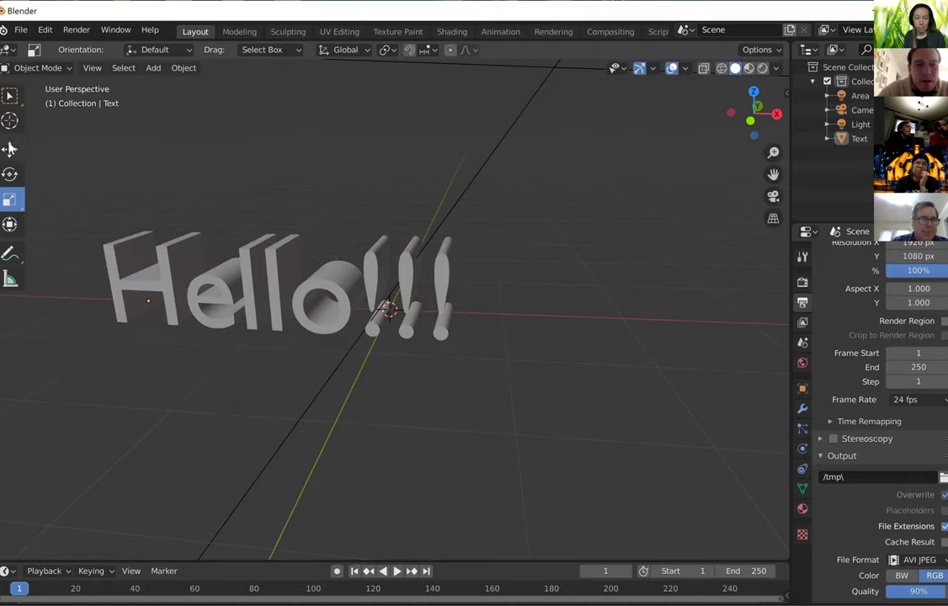
{"action": "left_click", "coordinate": [162, 293]}
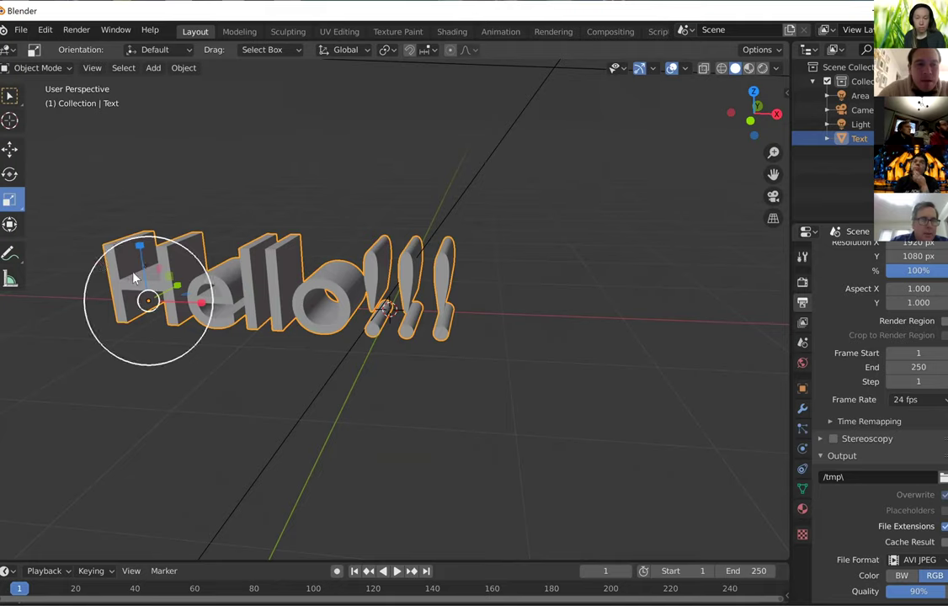
{"action": "left_click_drag", "start_coordinate": [166, 277], "coordinate": [238, 394]}
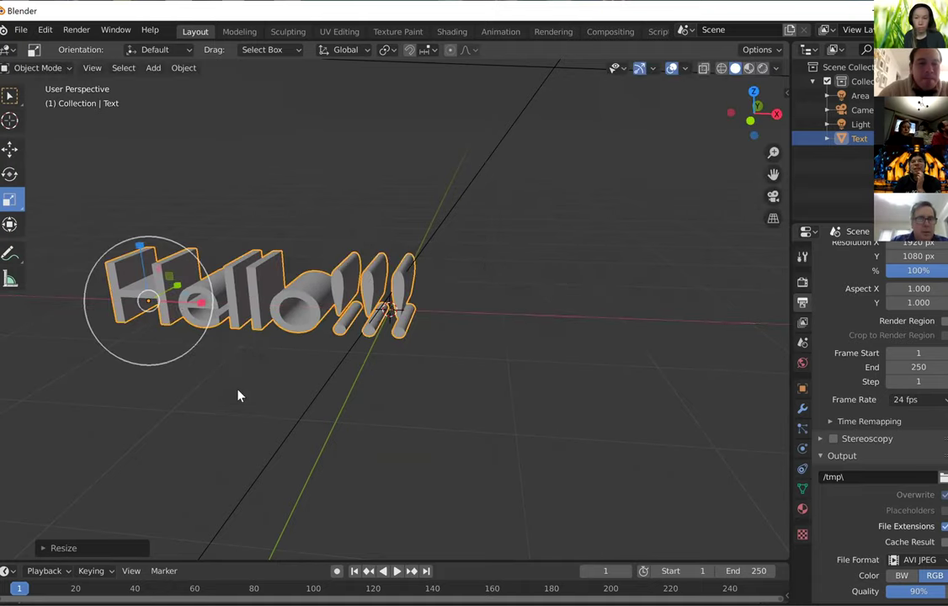
{"action": "left_click", "coordinate": [239, 395]}
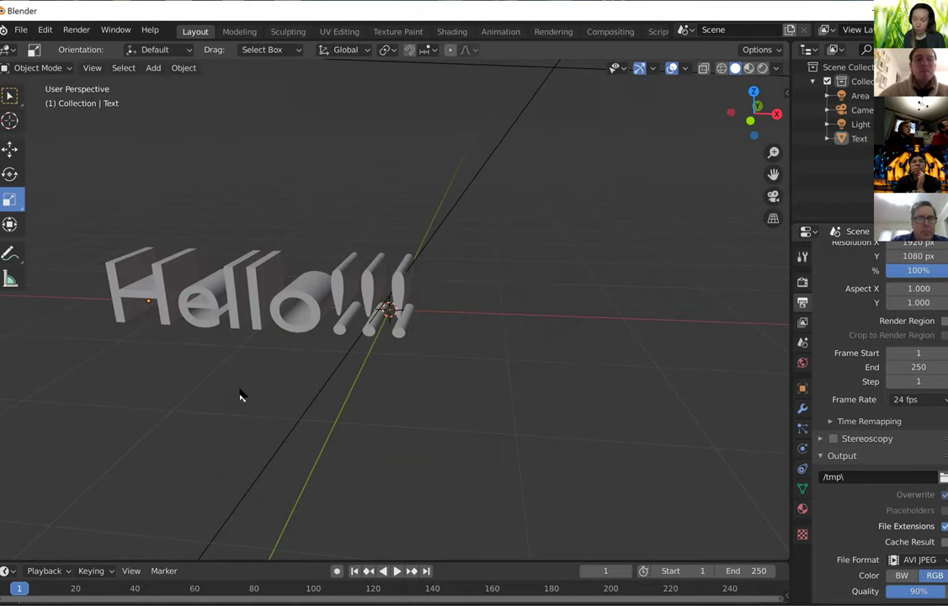